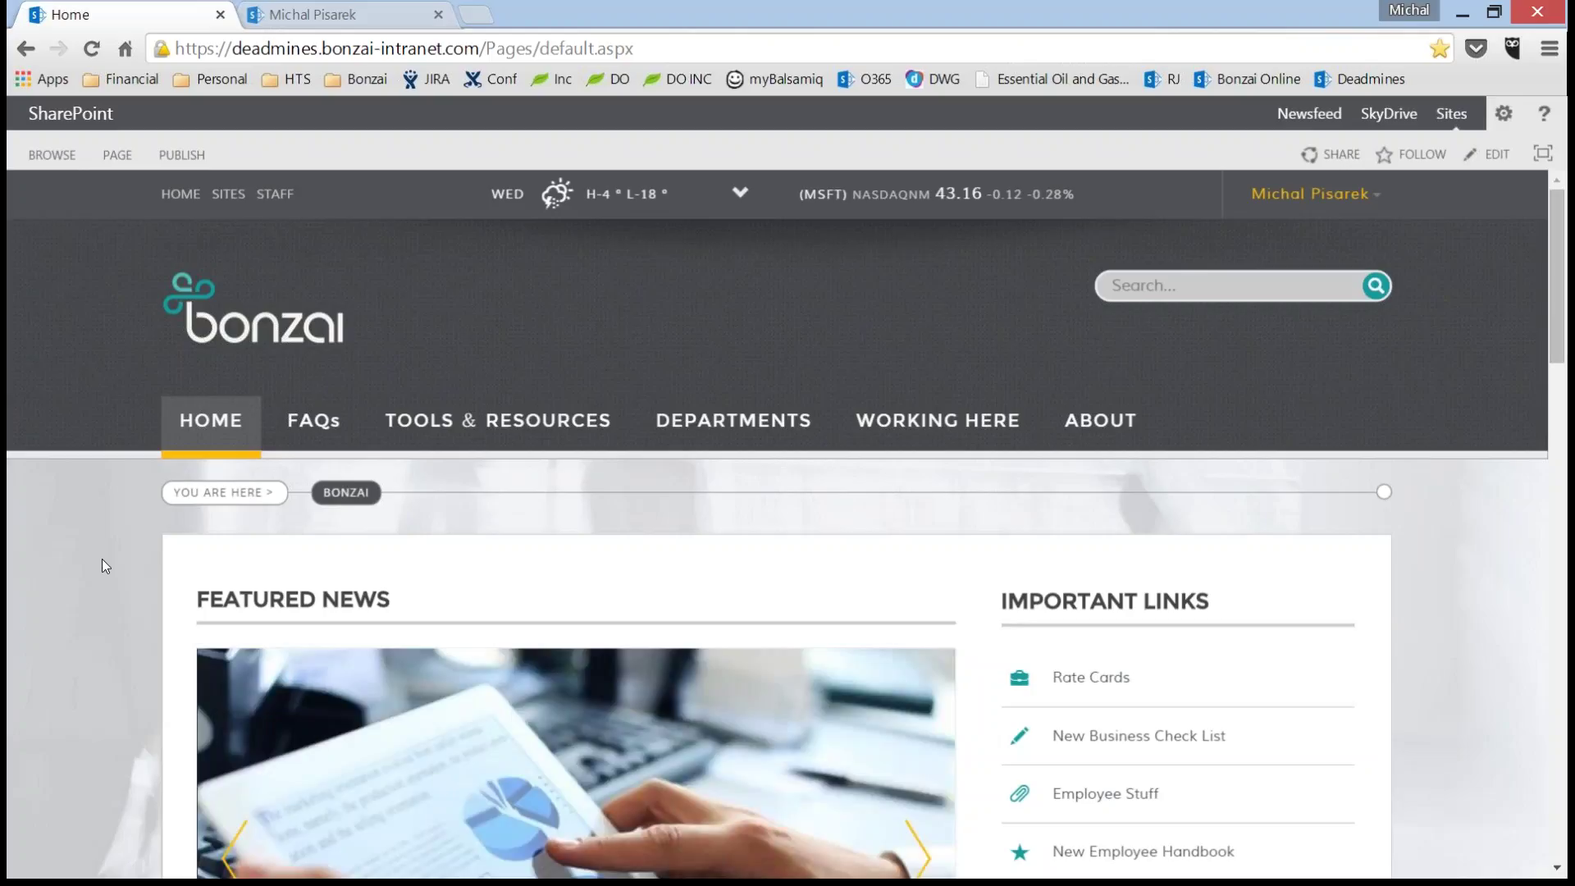
- Examine the home page's featured news, important links, news tabs, events calendar and employee spotlight sections
scroll(102, 558, "down", 1)
scroll(104, 556, "down", 2)
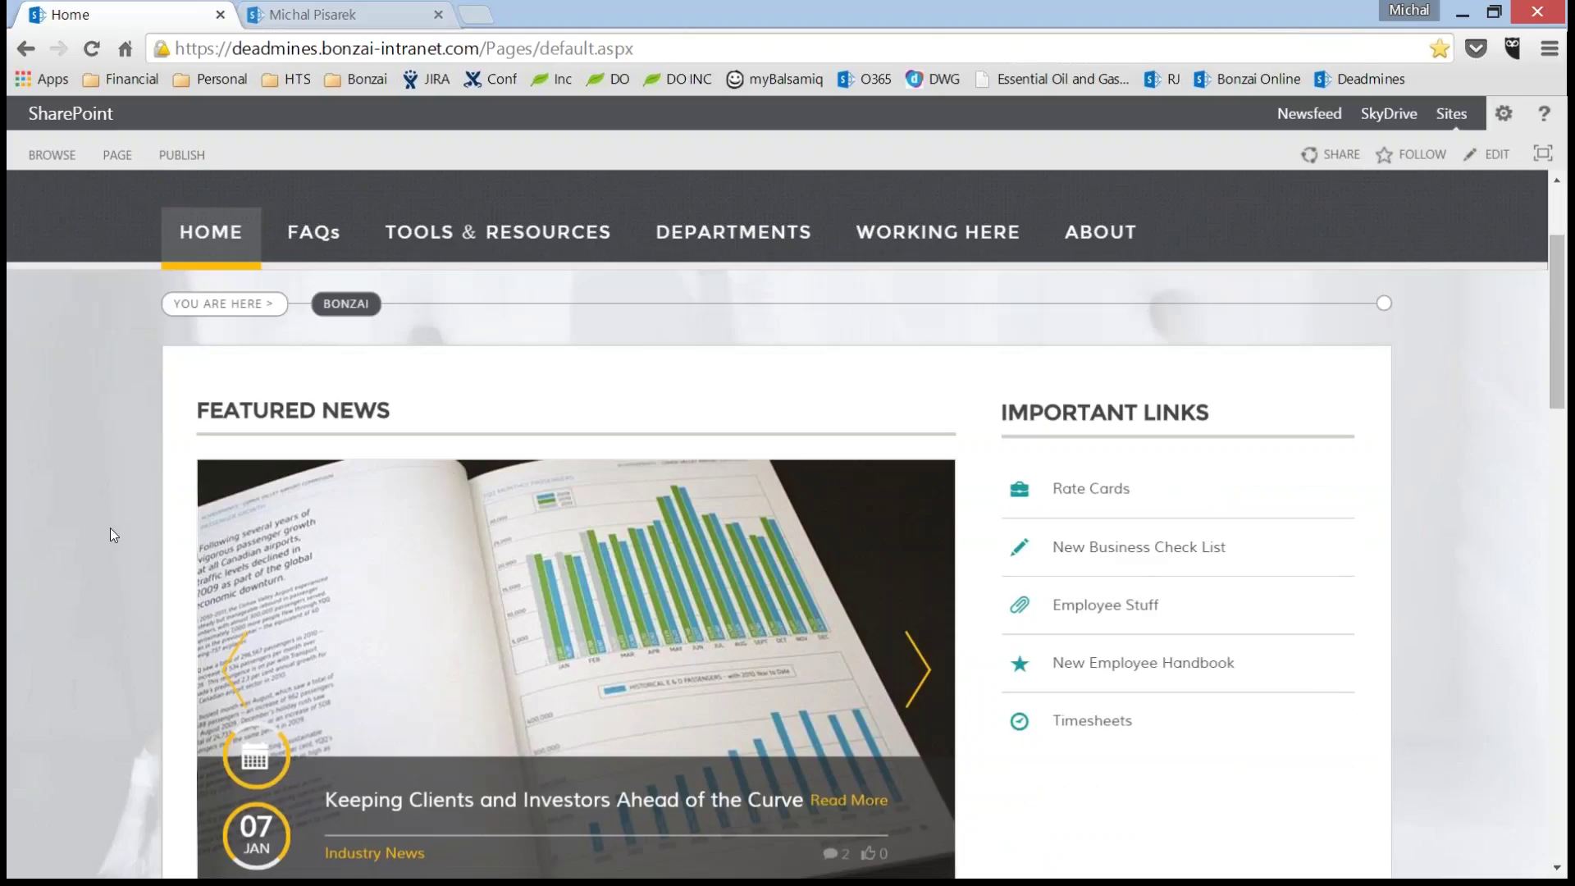
scroll(110, 528, "down", 2)
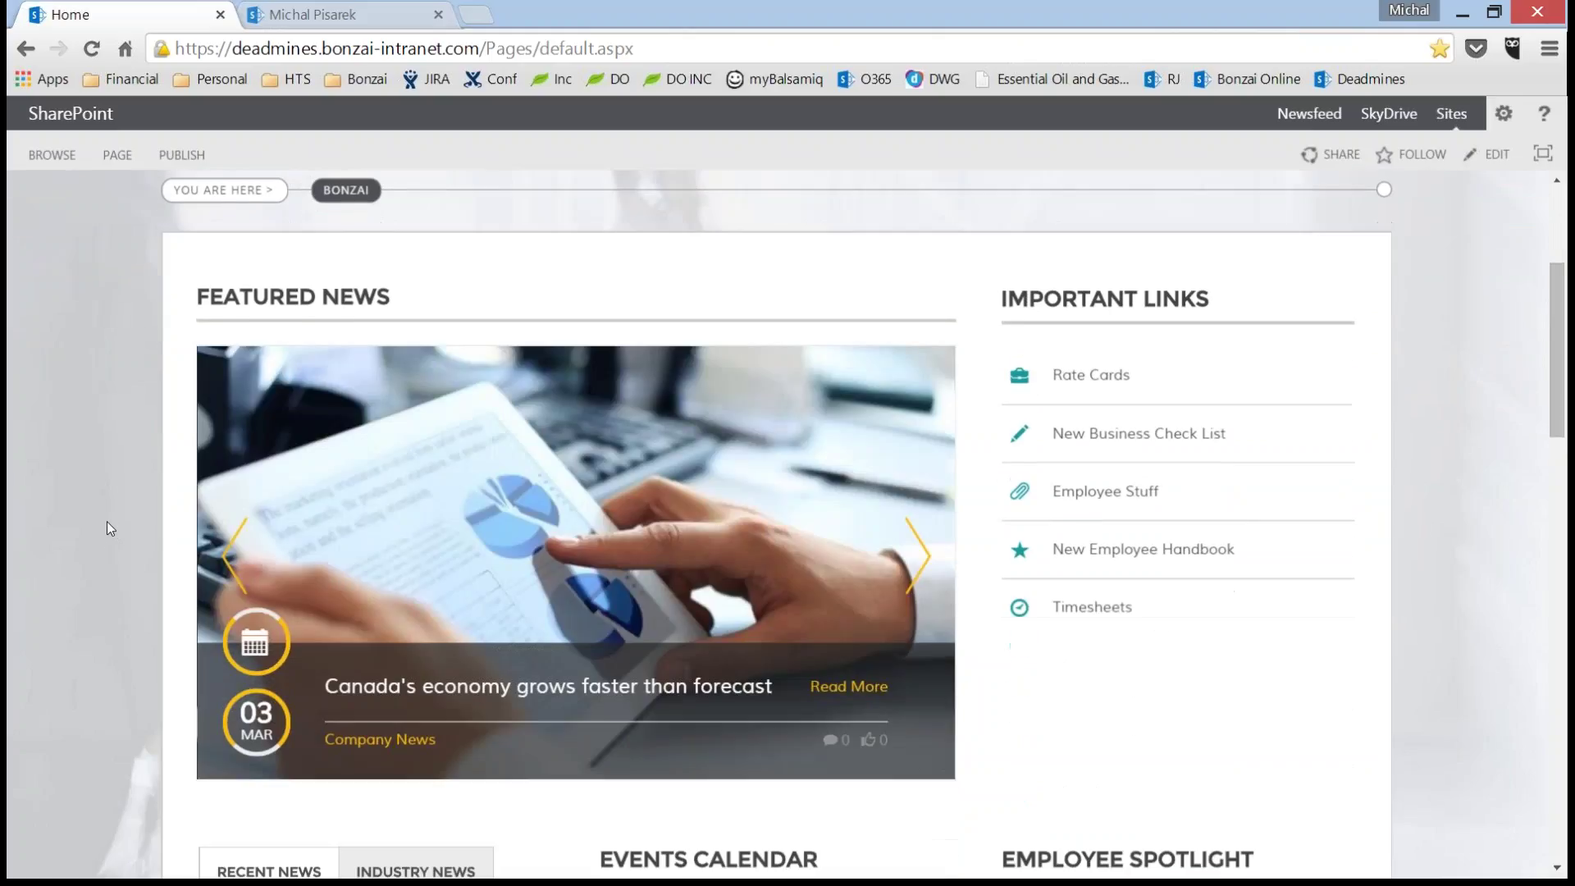
scroll(105, 523, "down", 3)
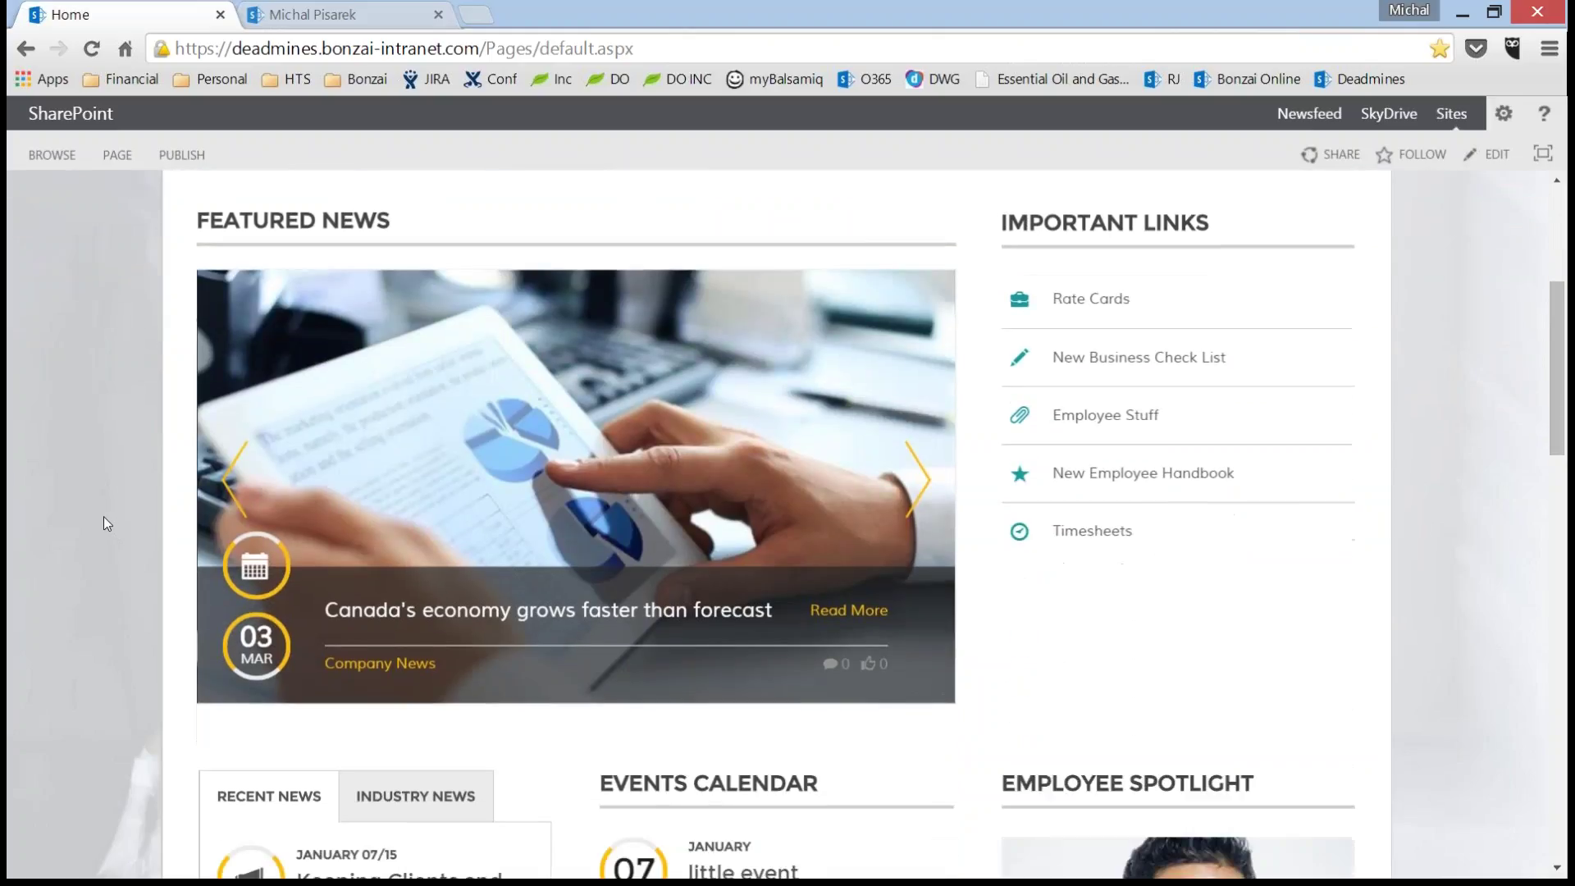
scroll(103, 523, "down", 1)
scroll(104, 524, "down", 1)
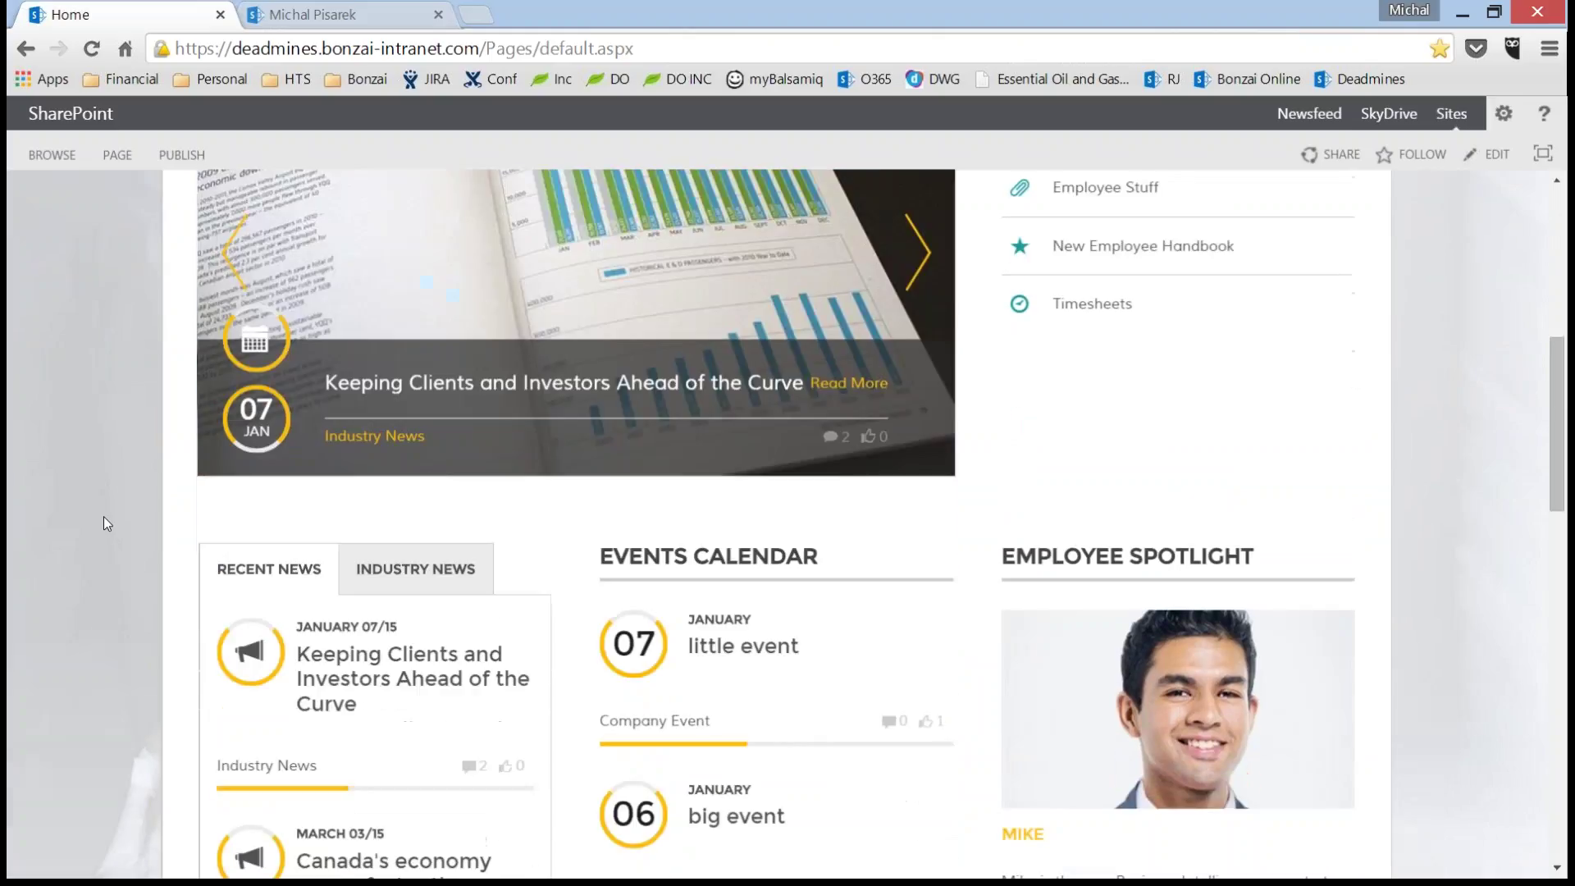
scroll(103, 516, "down", 3)
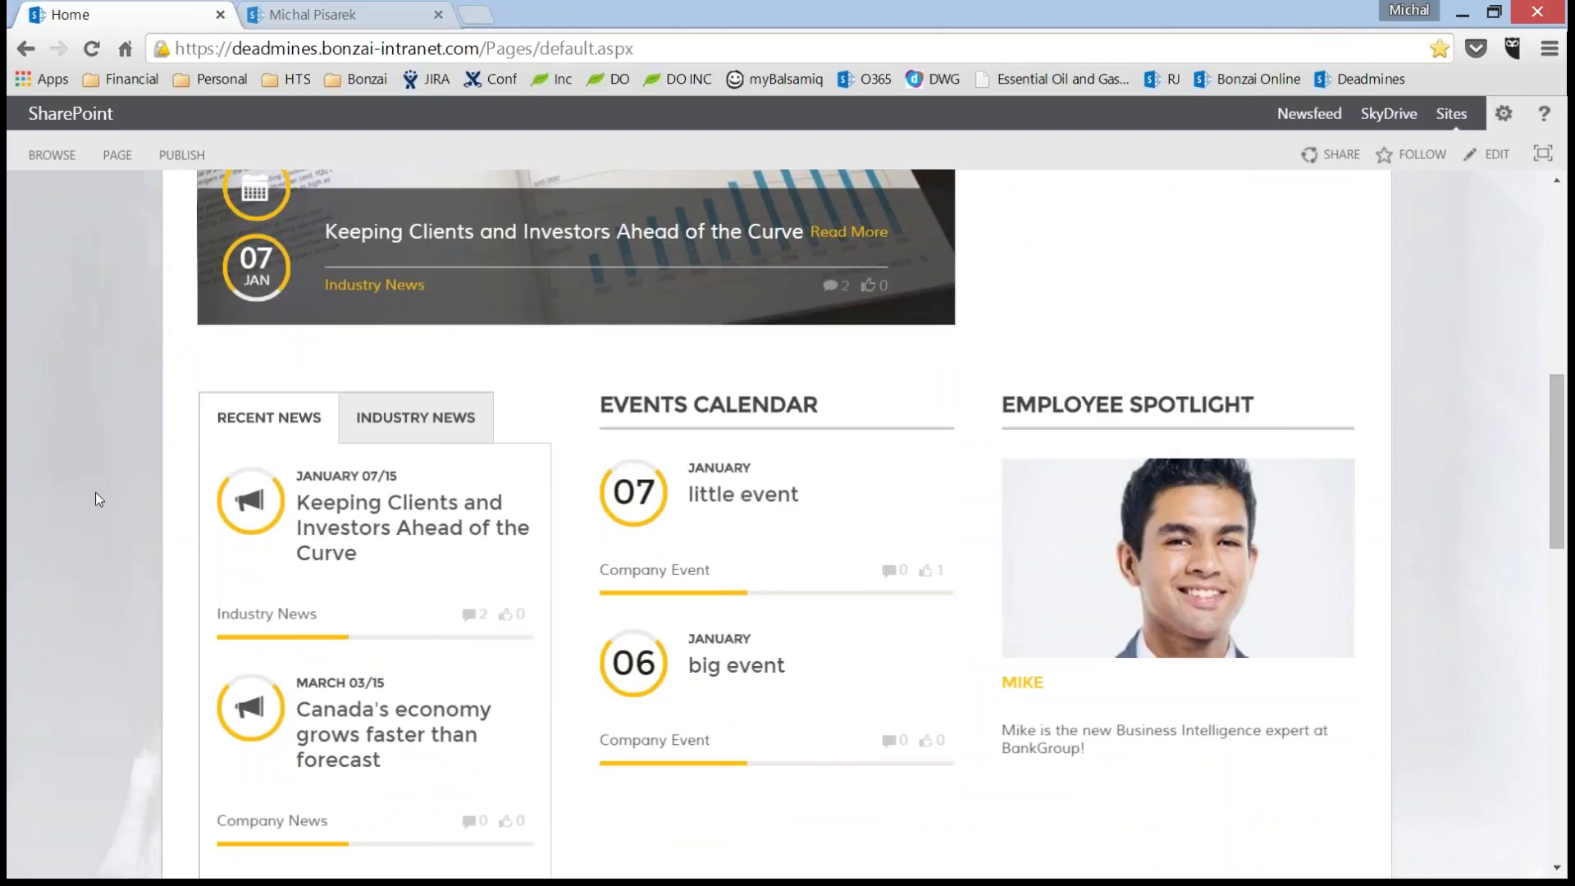
scroll(102, 424, "down", 1)
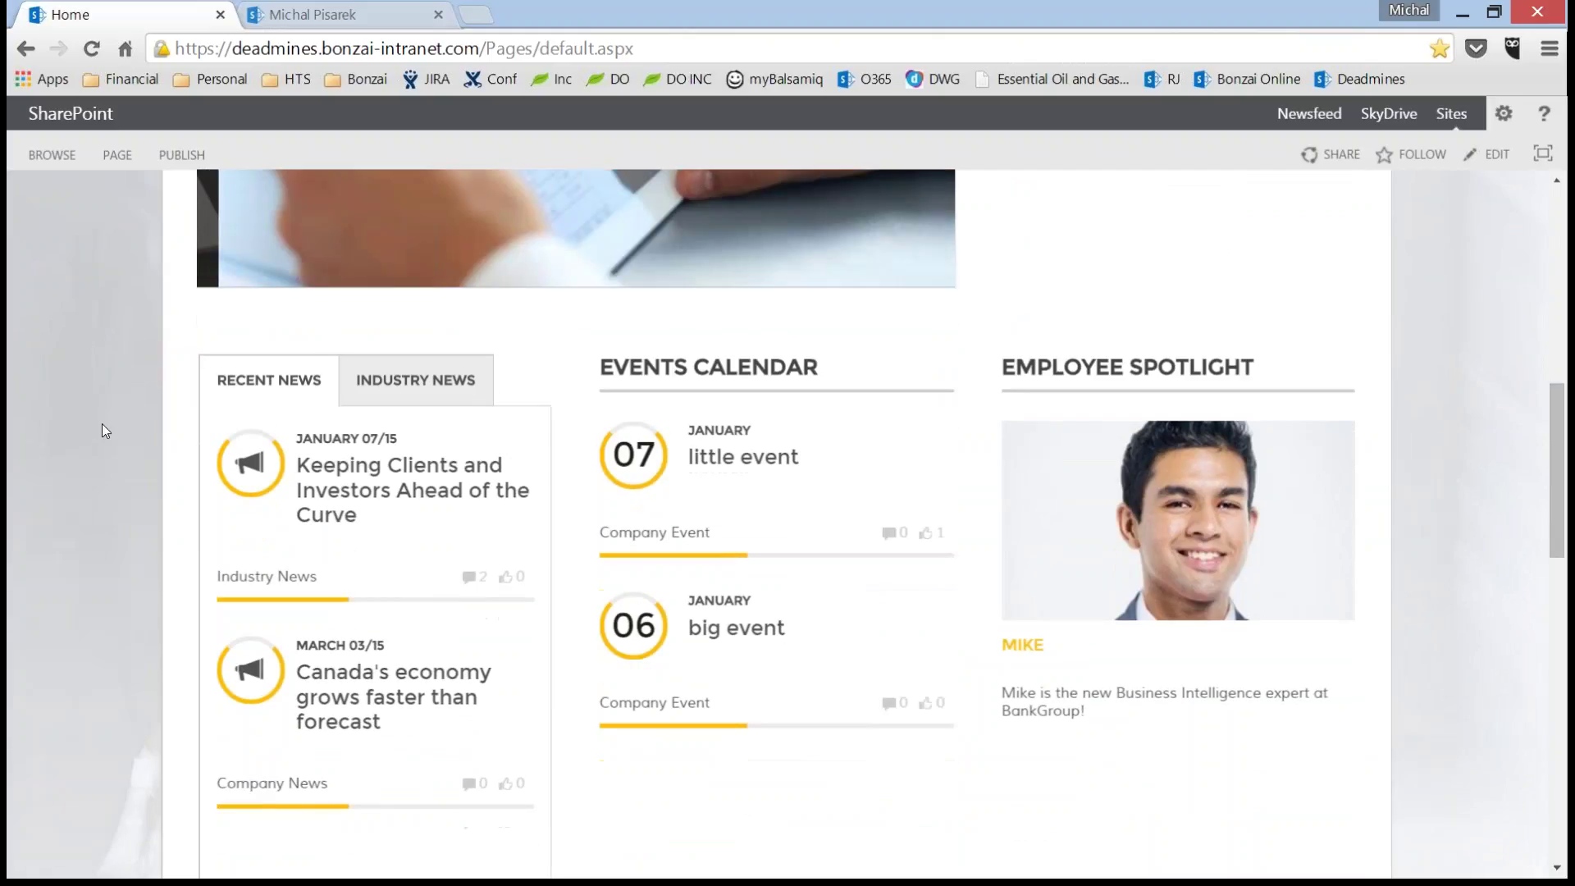
scroll(101, 423, "down", 1)
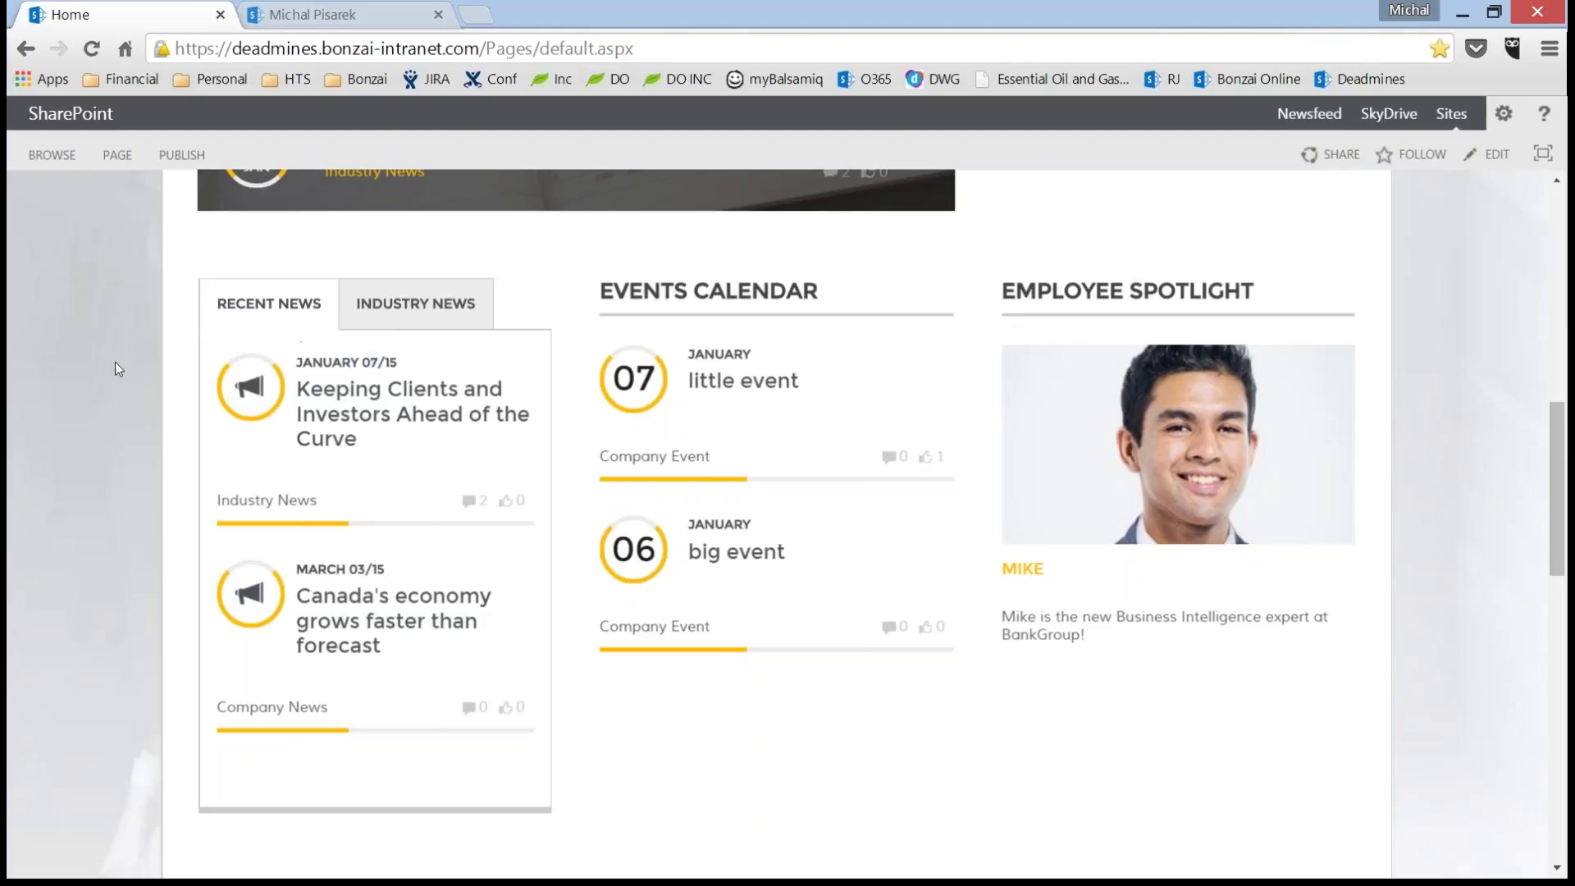
- Switch the tabbed news section between Industry News and Recent News to compare their articles, ending on Recent News
left_click(405, 312)
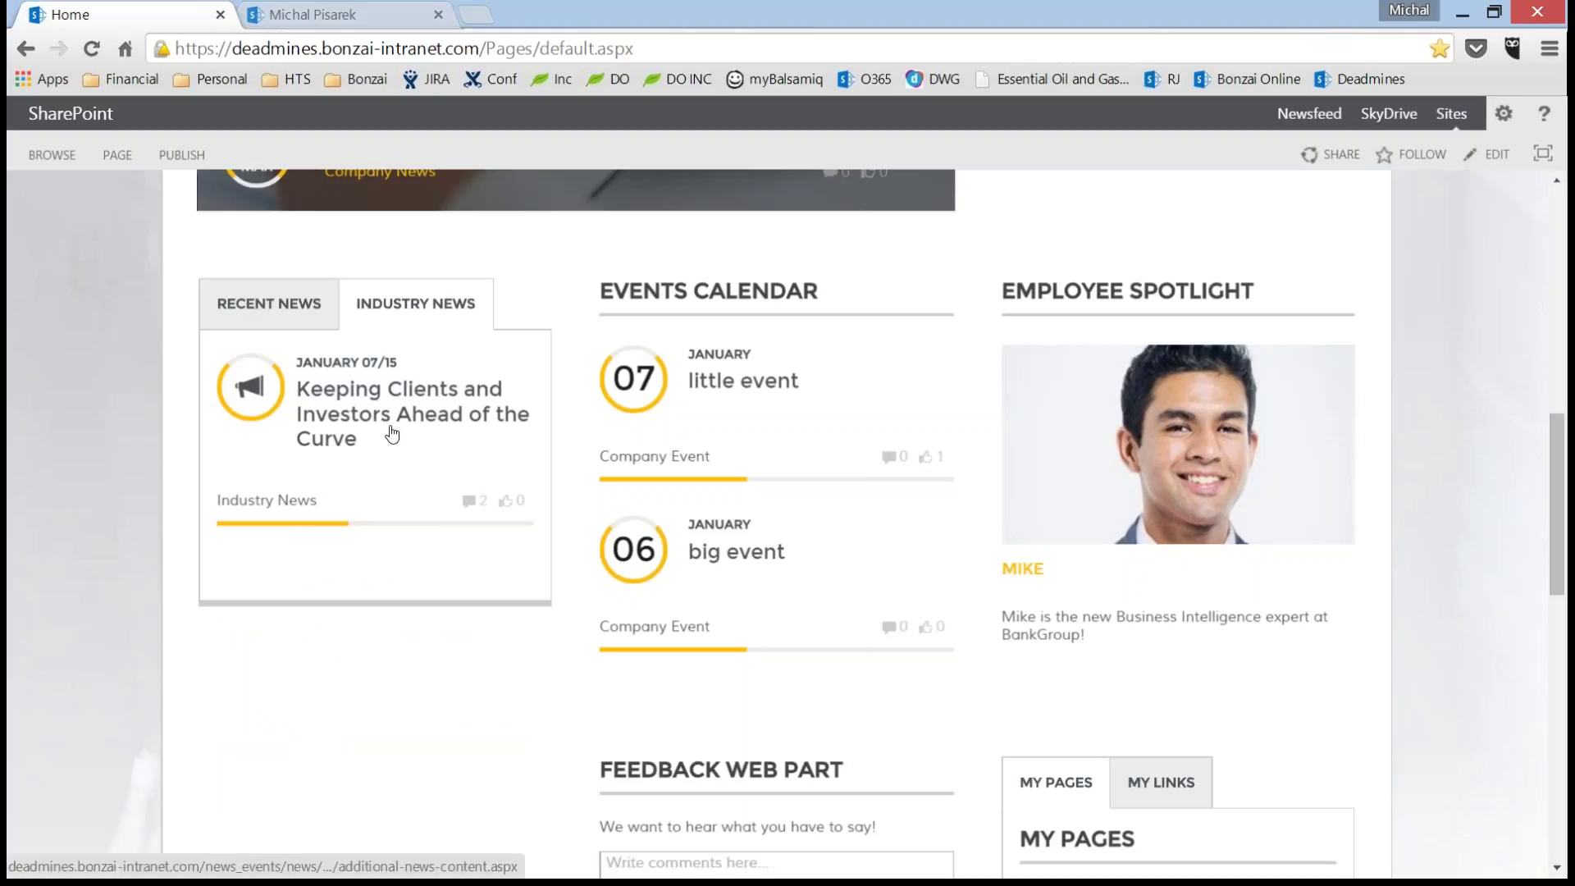
left_click(301, 321)
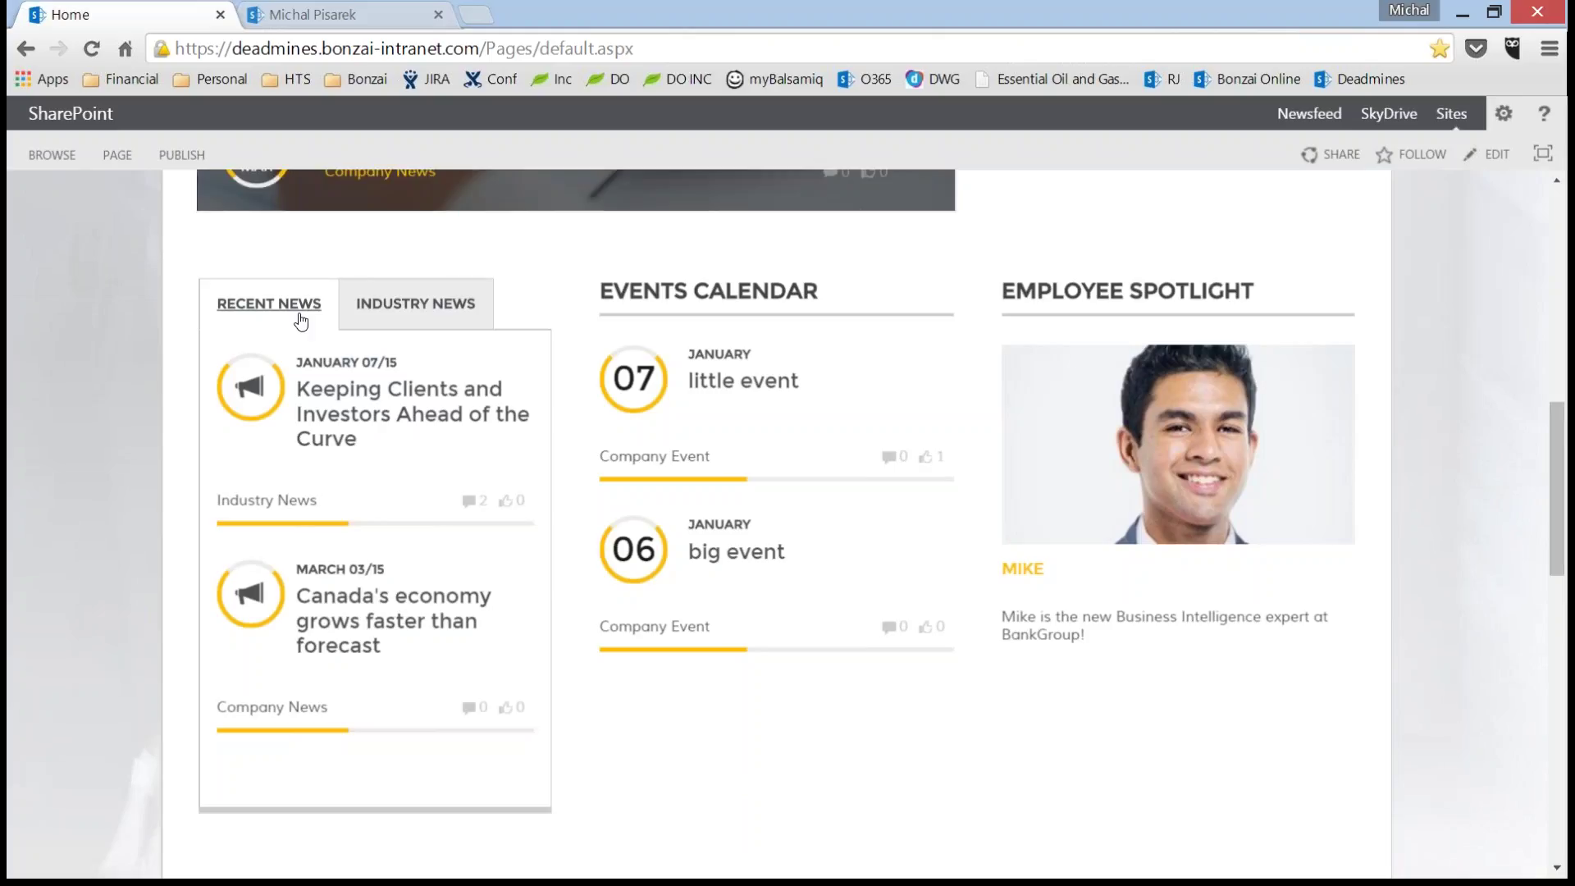
left_click(394, 308)
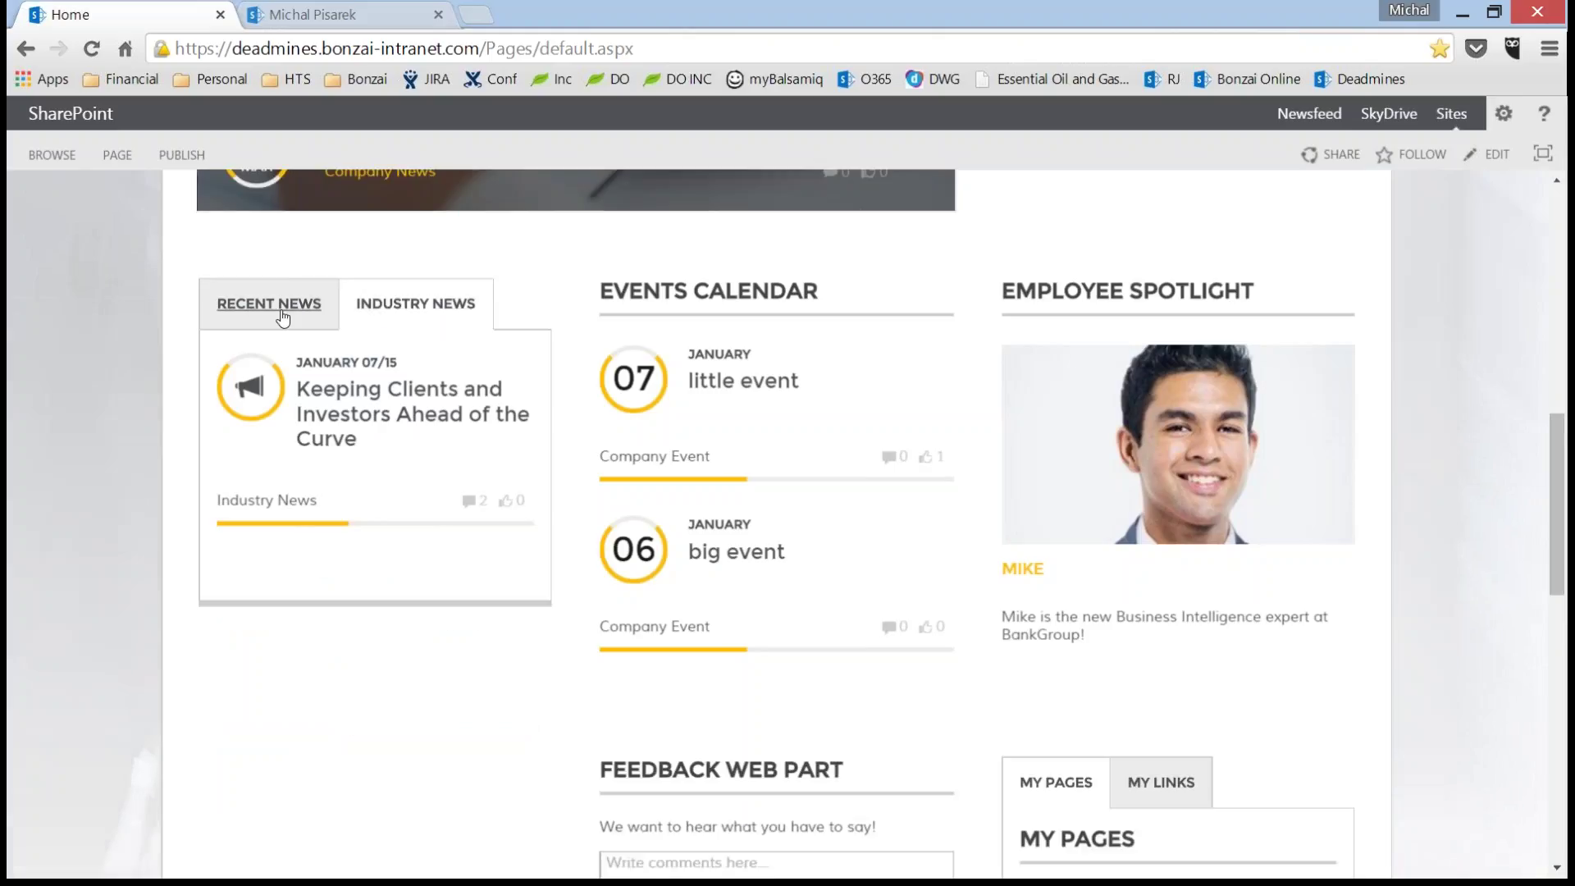
left_click(235, 316)
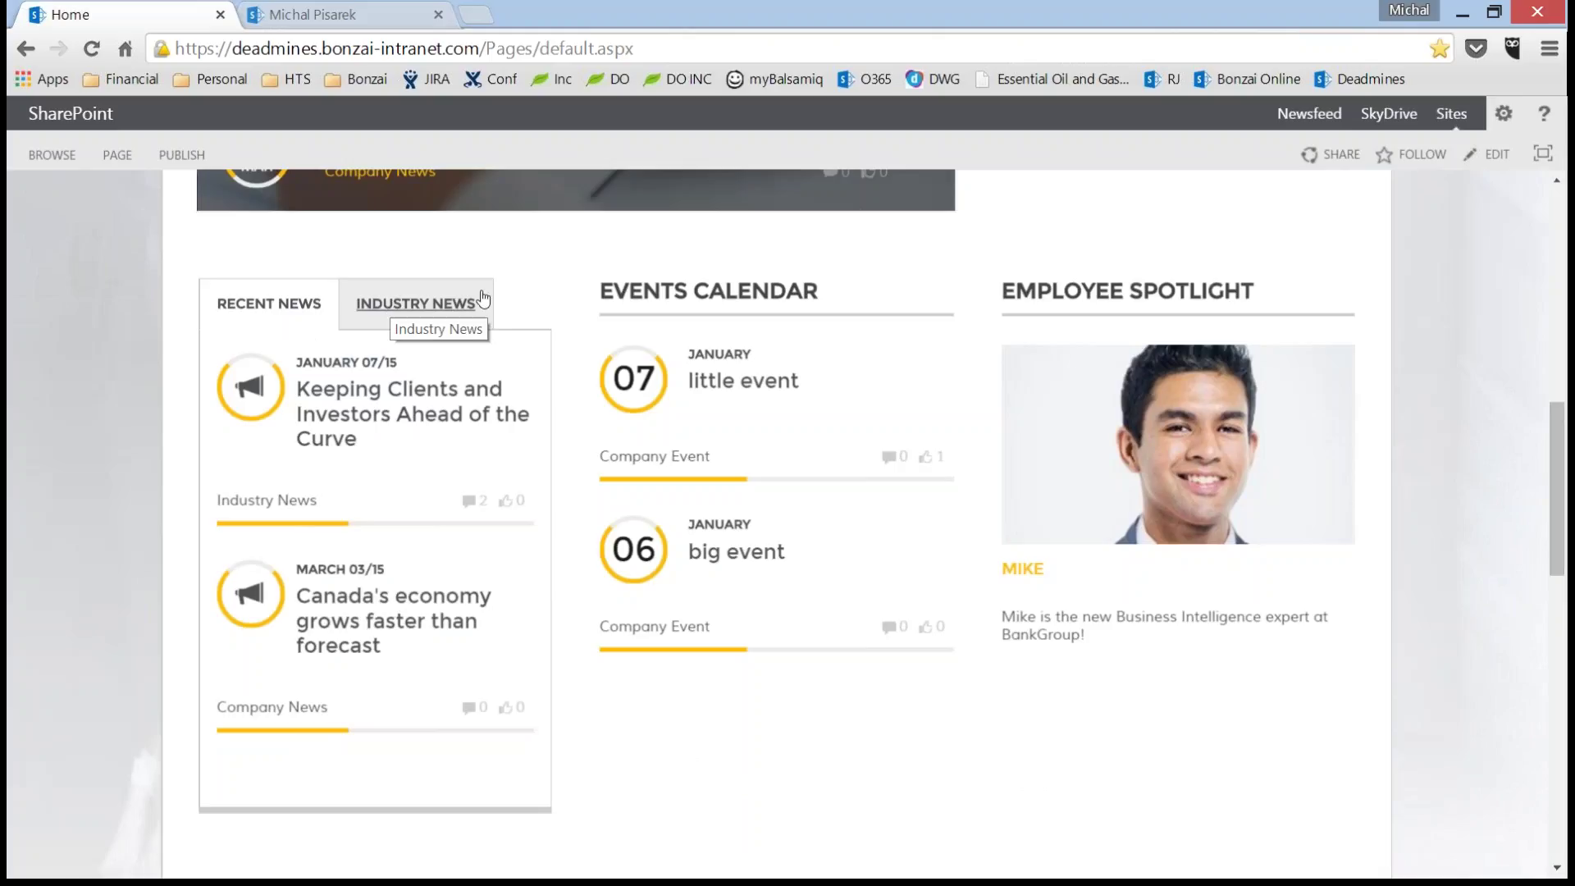
- Put the home page into edit mode and inspect the News Tabs, Industry News and Recent News web parts in the Row 1 Left Zone
left_click(1495, 160)
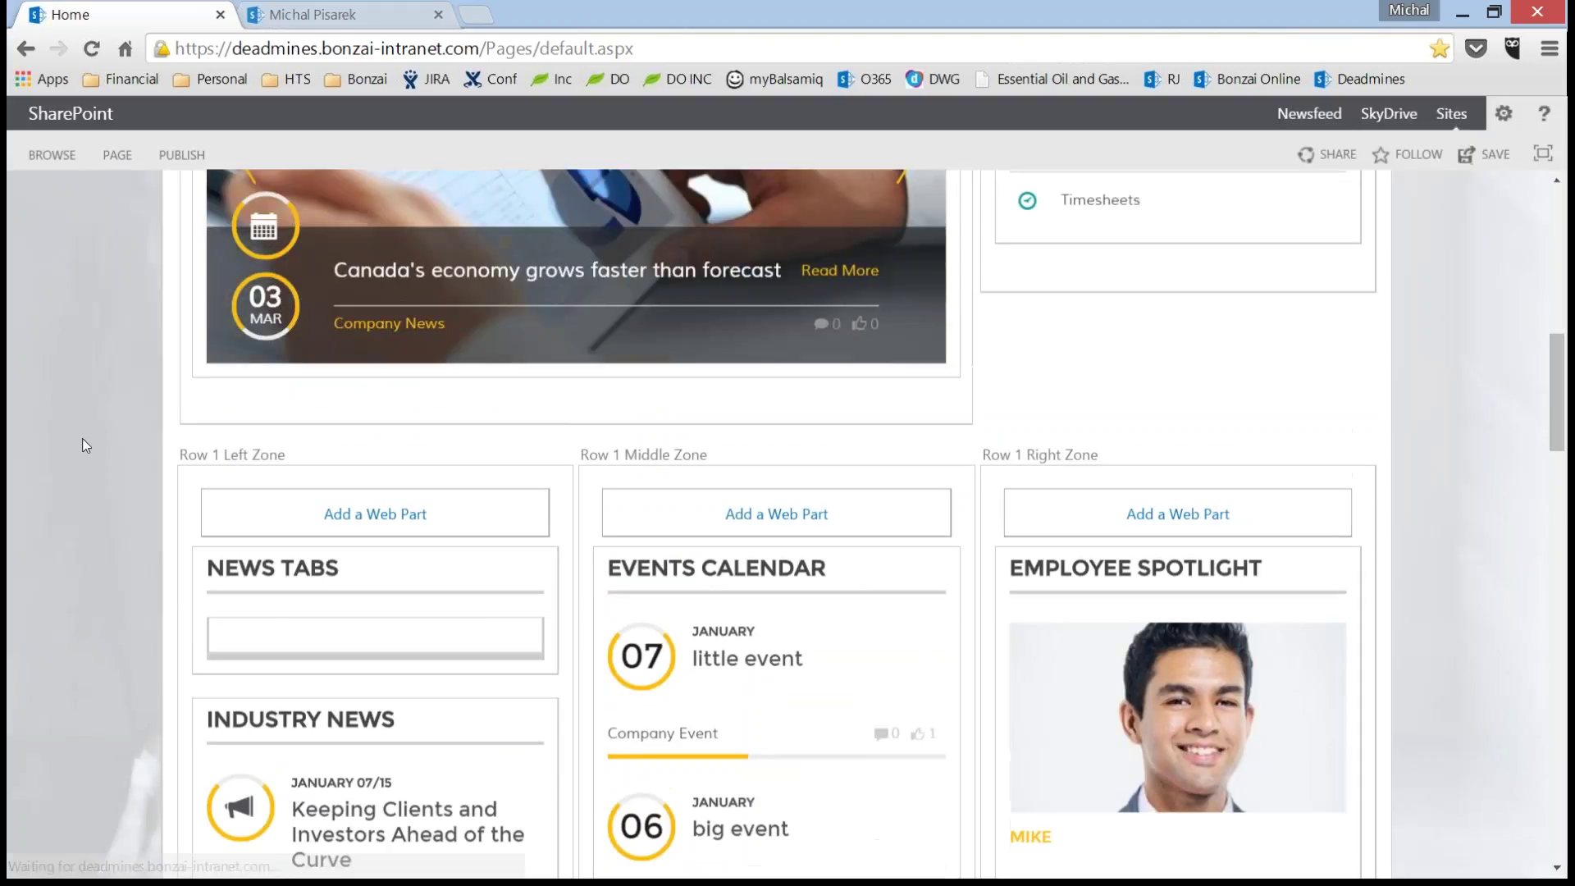
scroll(82, 438, "down", 3)
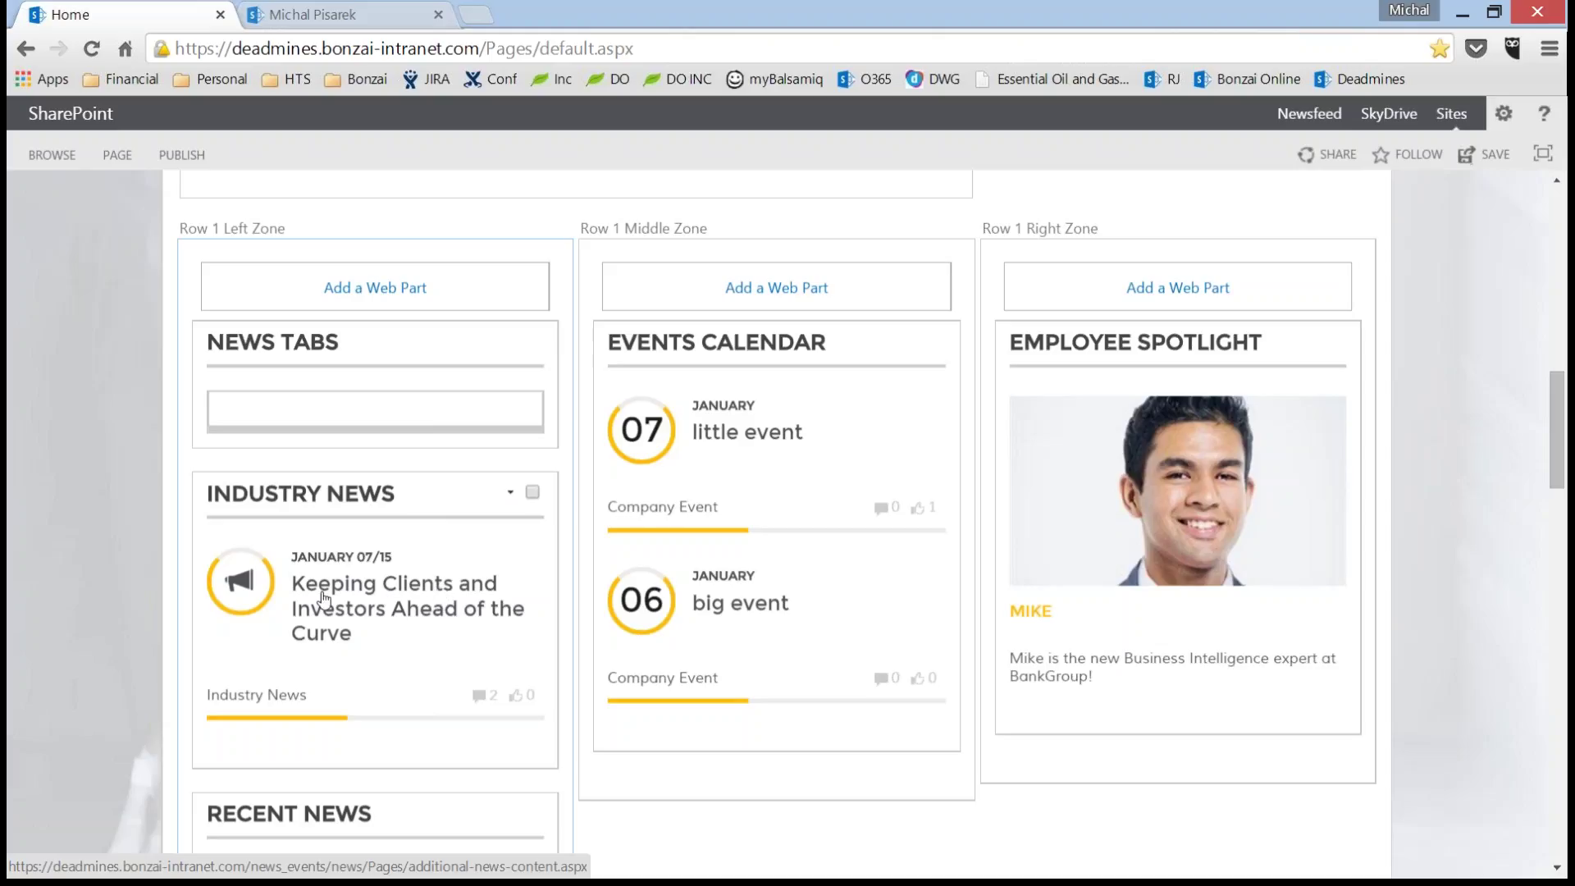
scroll(324, 599, "down", 1)
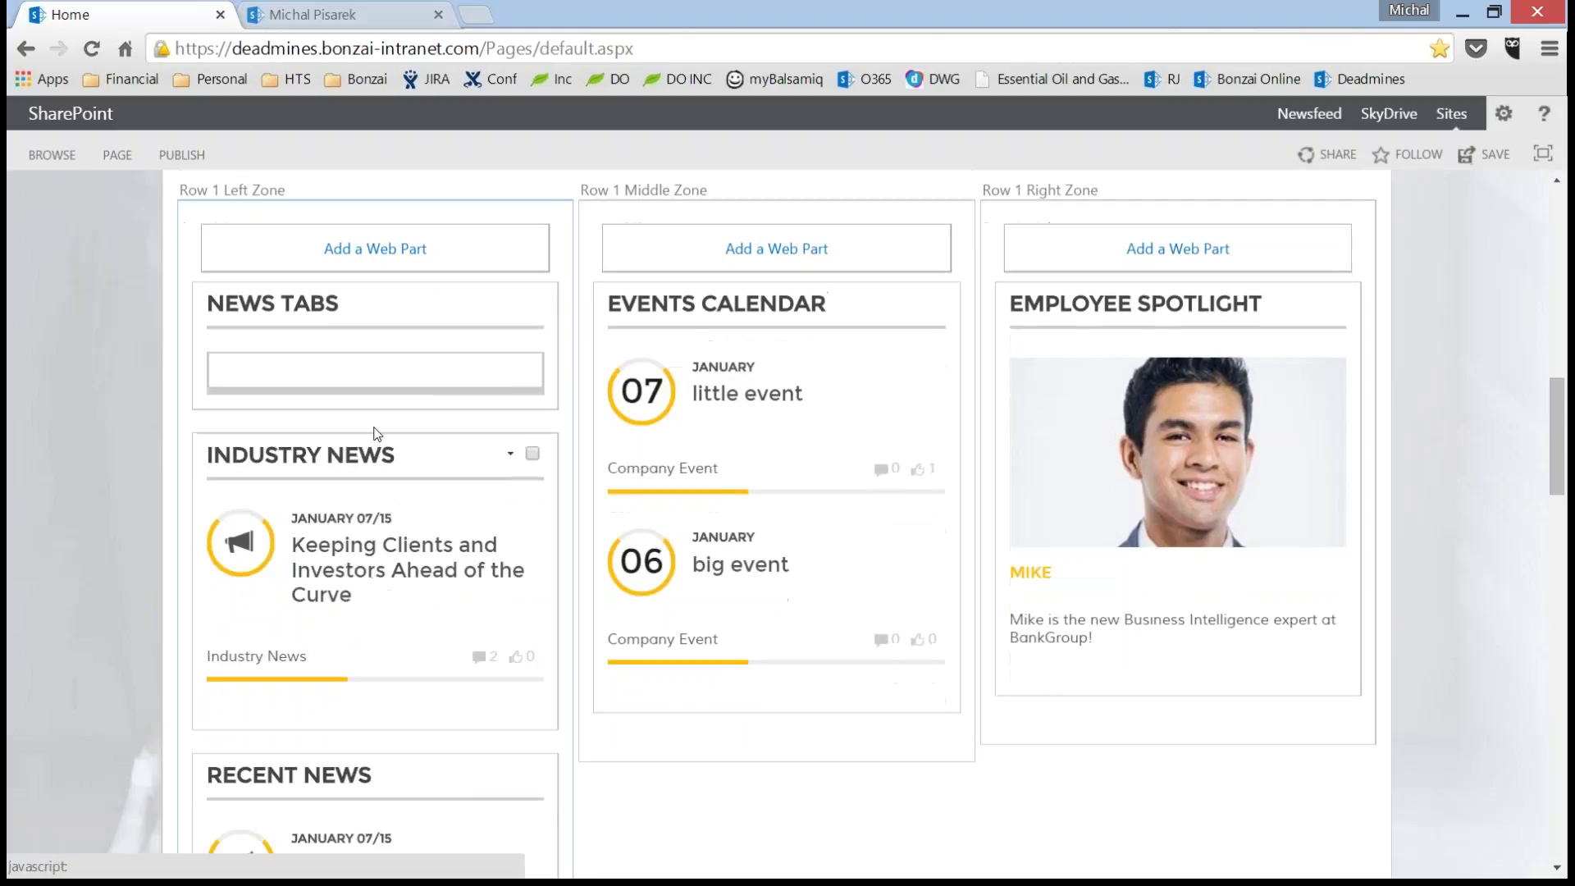
scroll(362, 528, "down", 5)
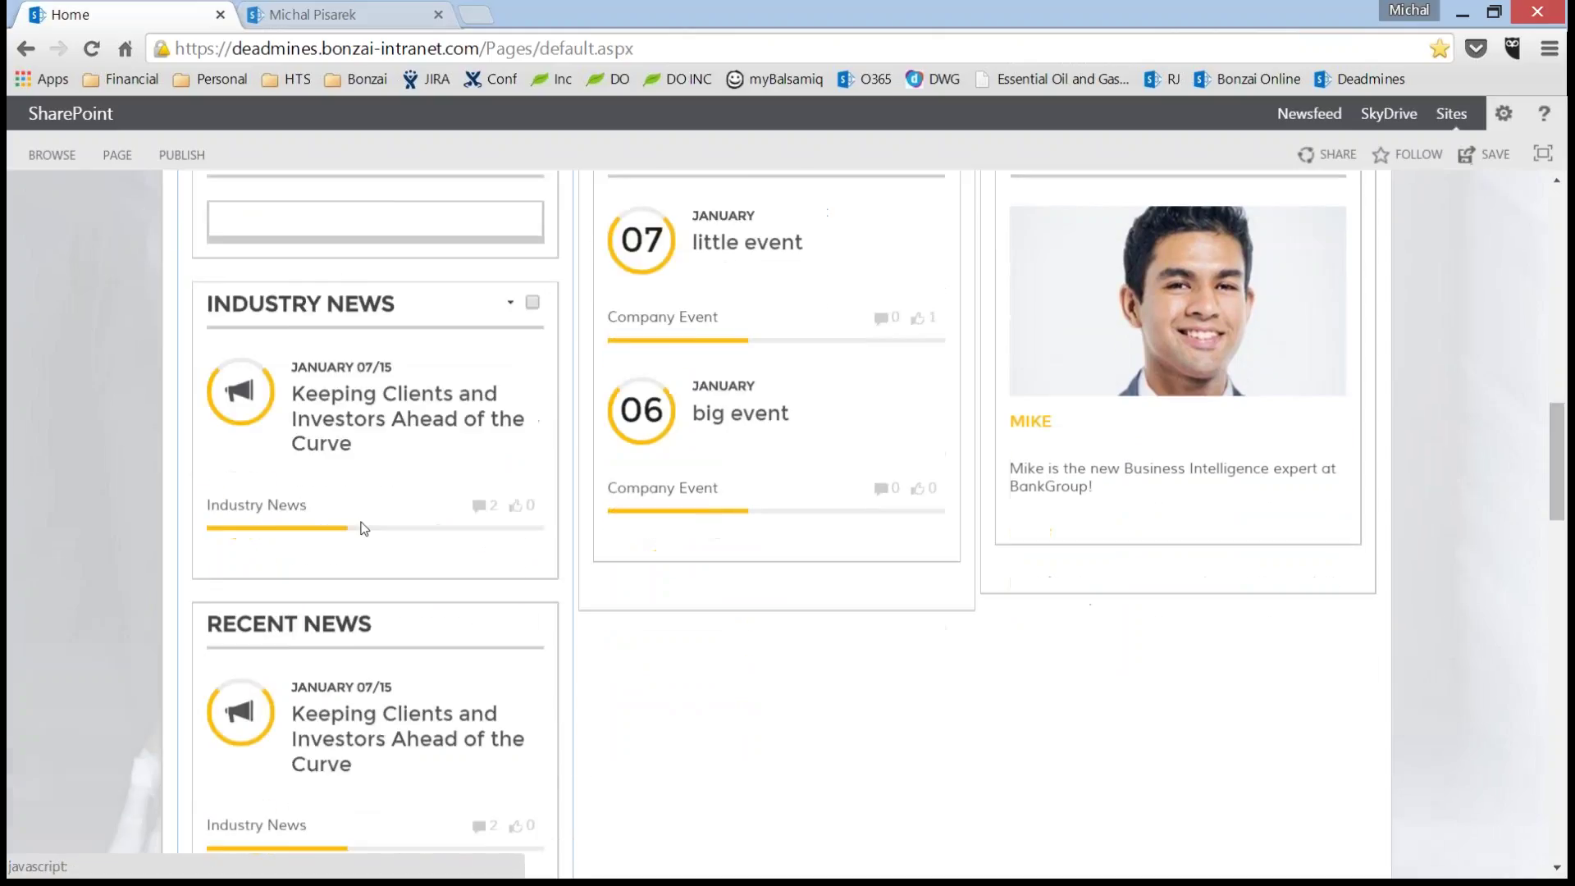
scroll(362, 528, "up", 1)
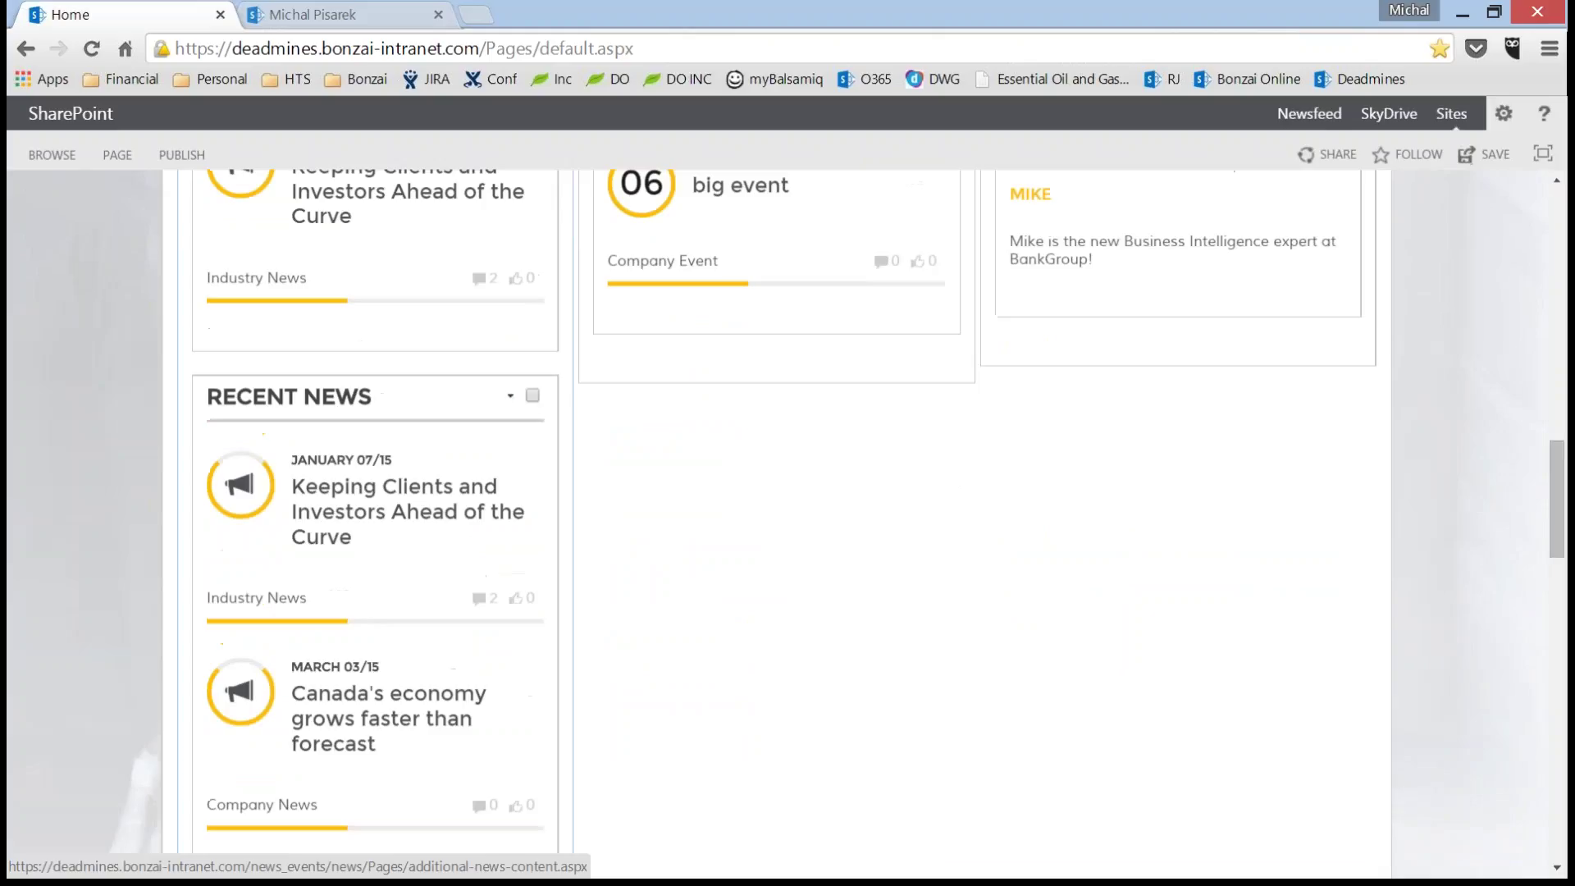
scroll(310, 607, "up", 2)
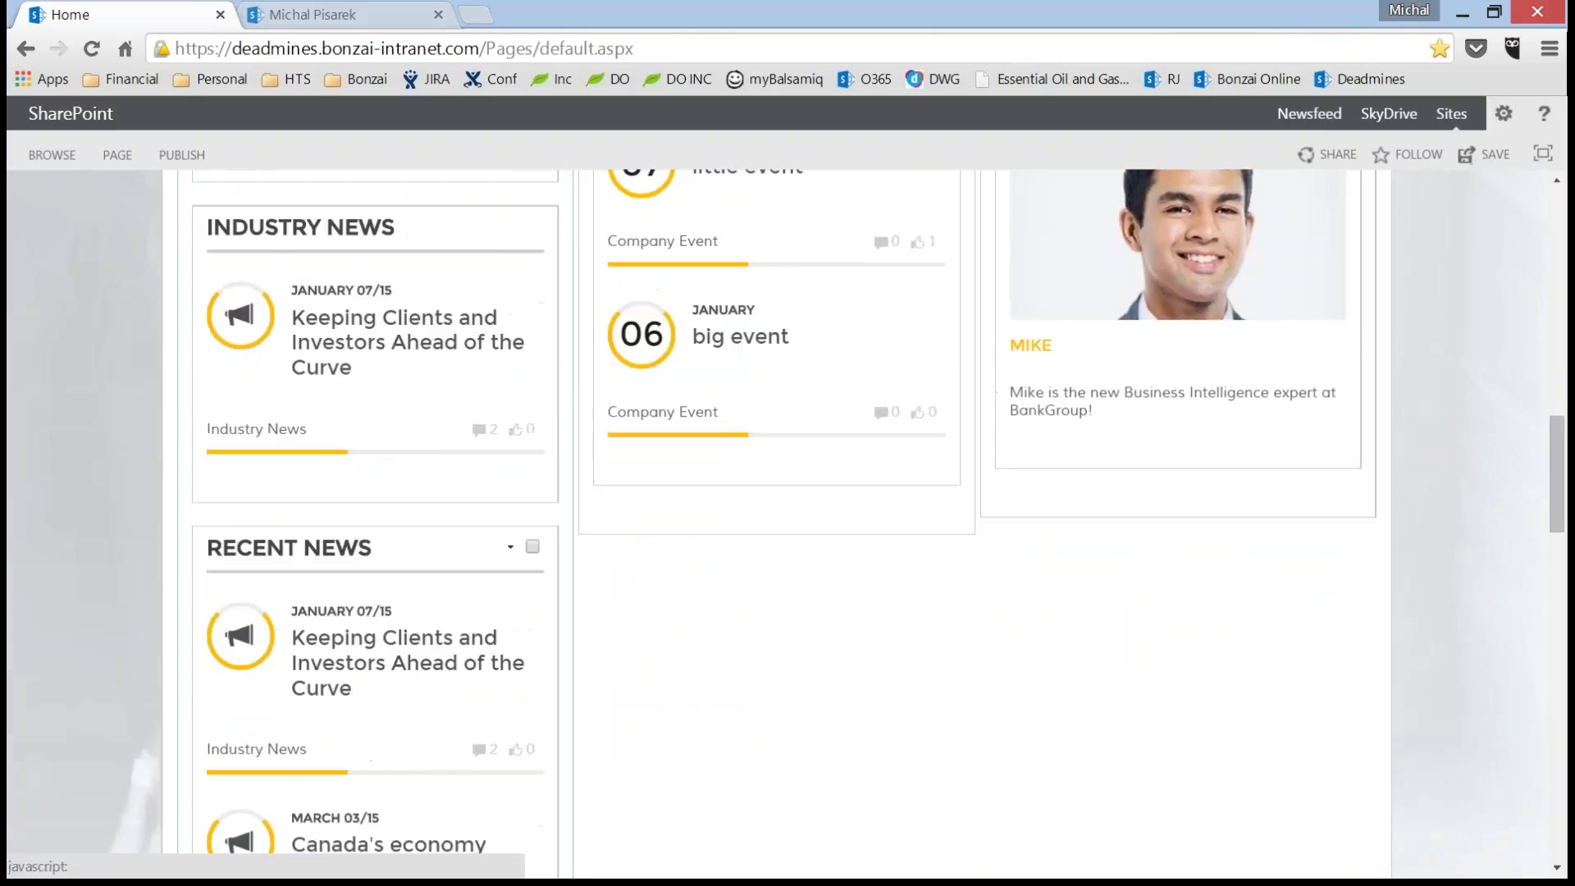
scroll(388, 693, "up", 1)
scroll(388, 693, "down", 1)
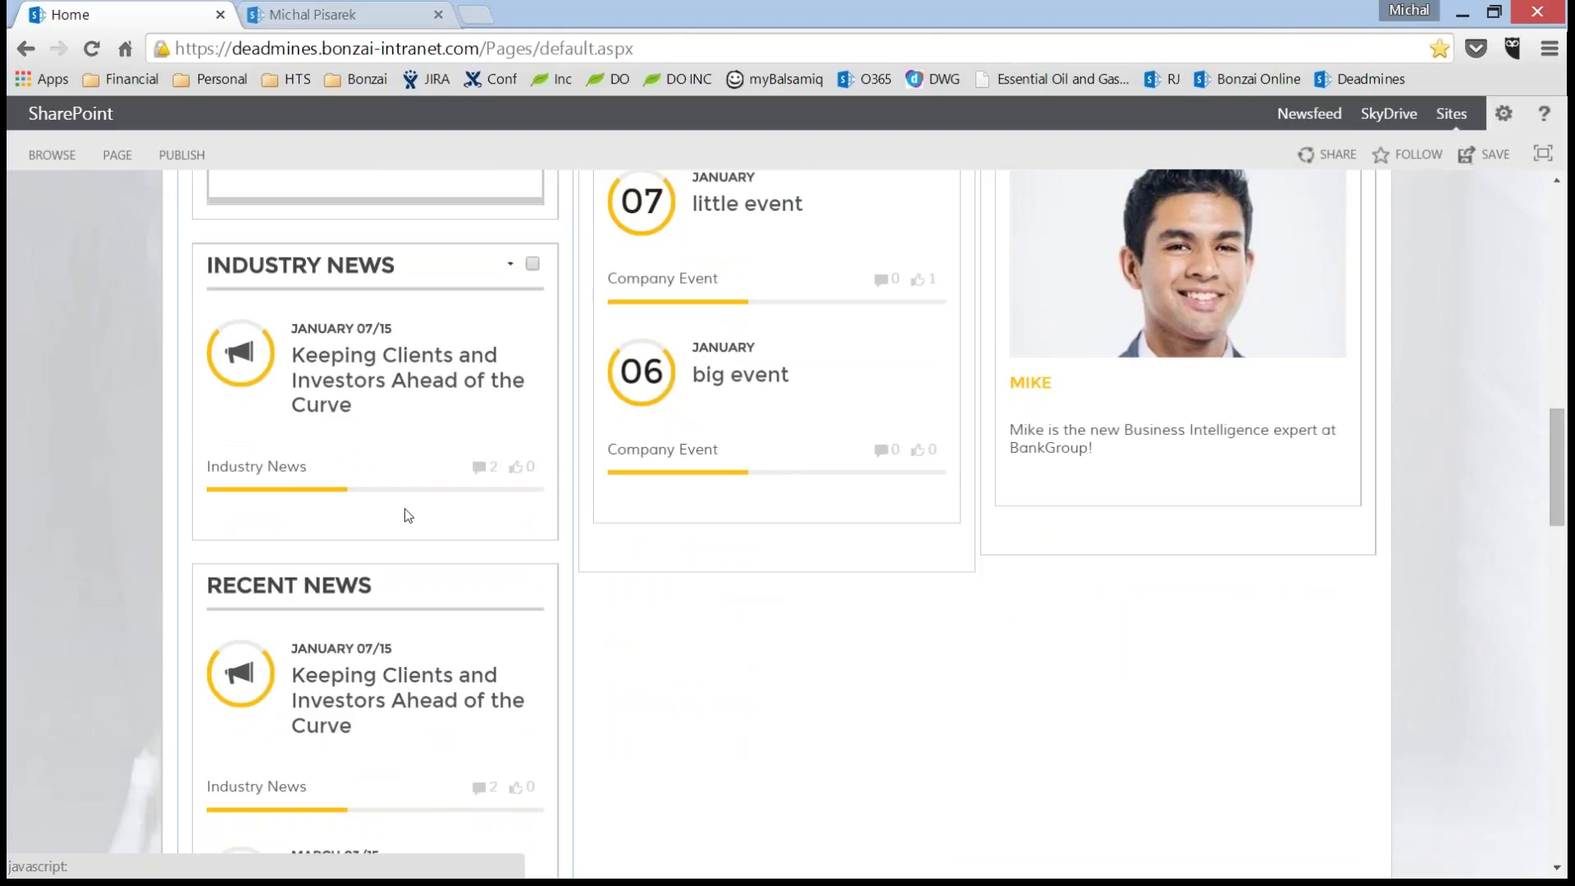
scroll(407, 515, "up", 1)
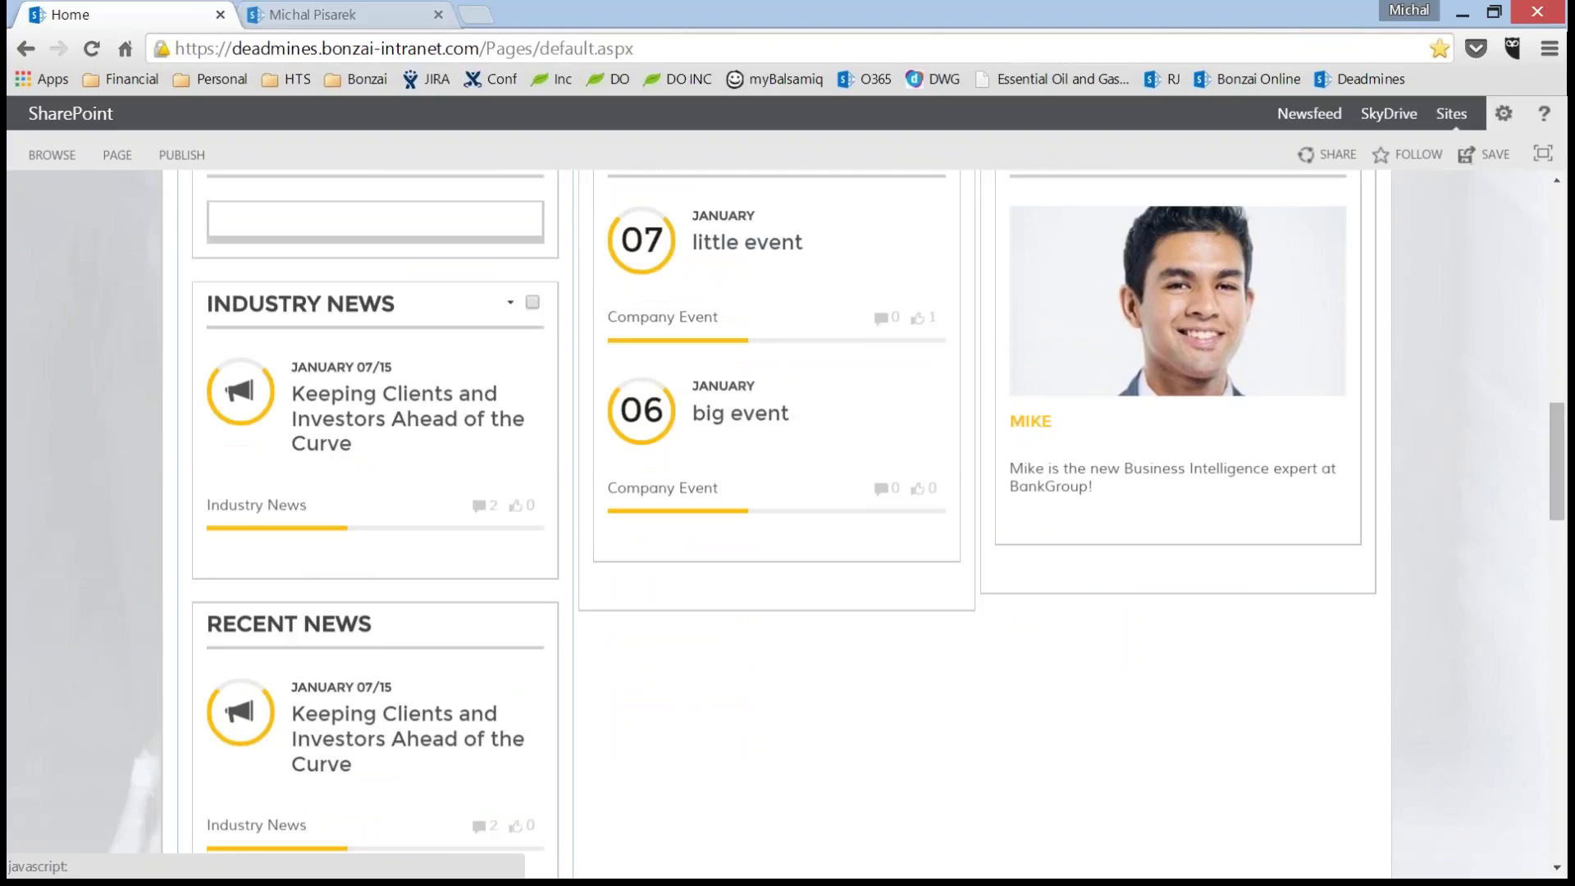
scroll(483, 448, "up", 4)
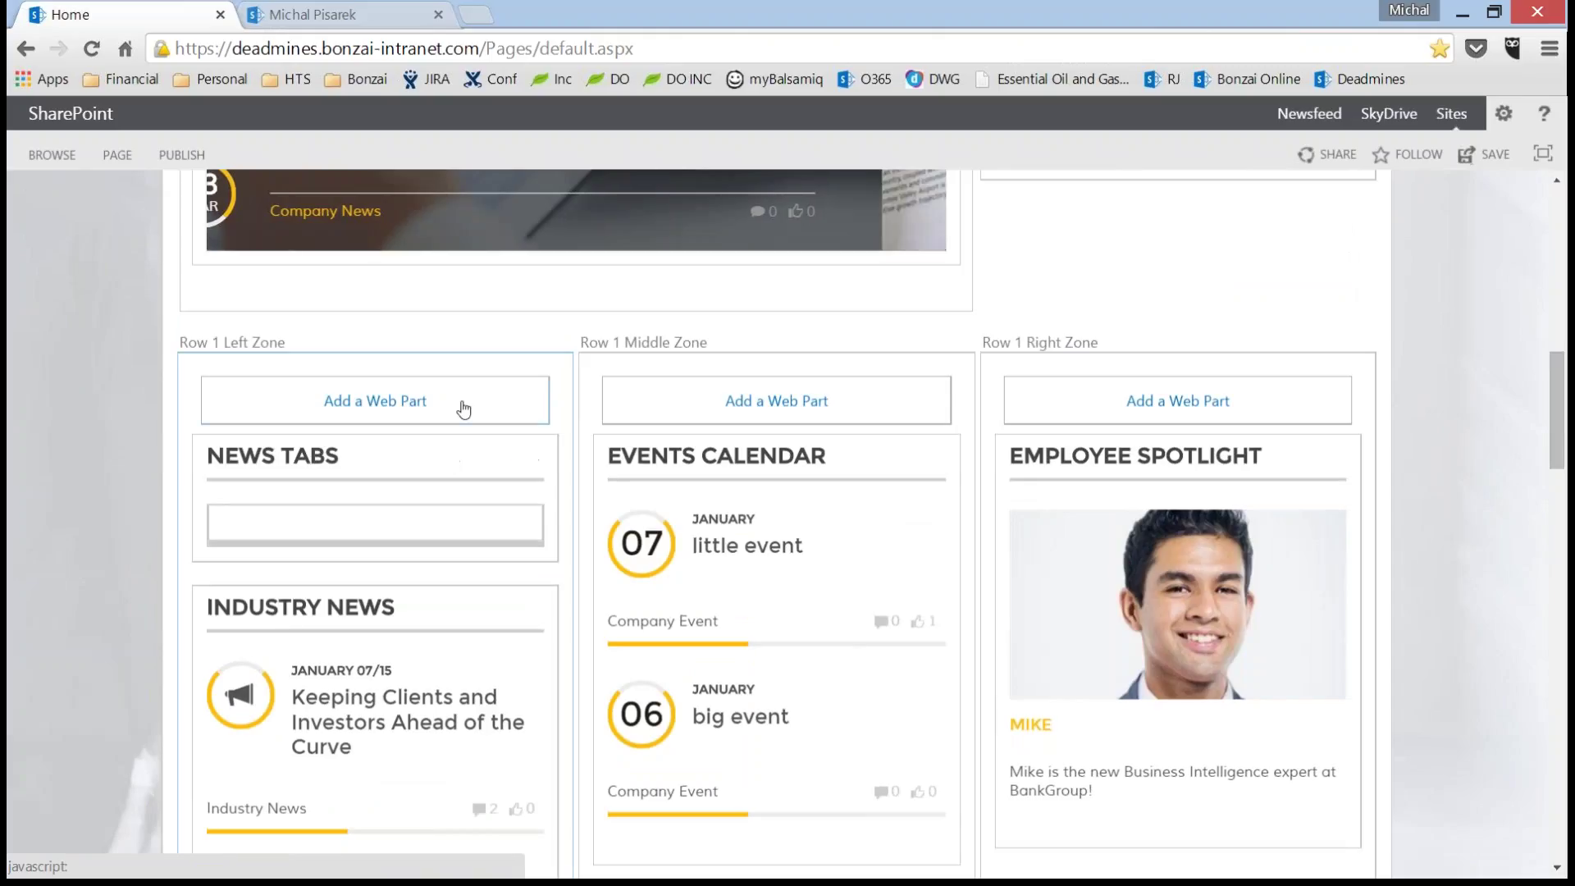
- Open the News Tabs web part's properties and highlight Recent News in the list of web parts to include
left_click(509, 453)
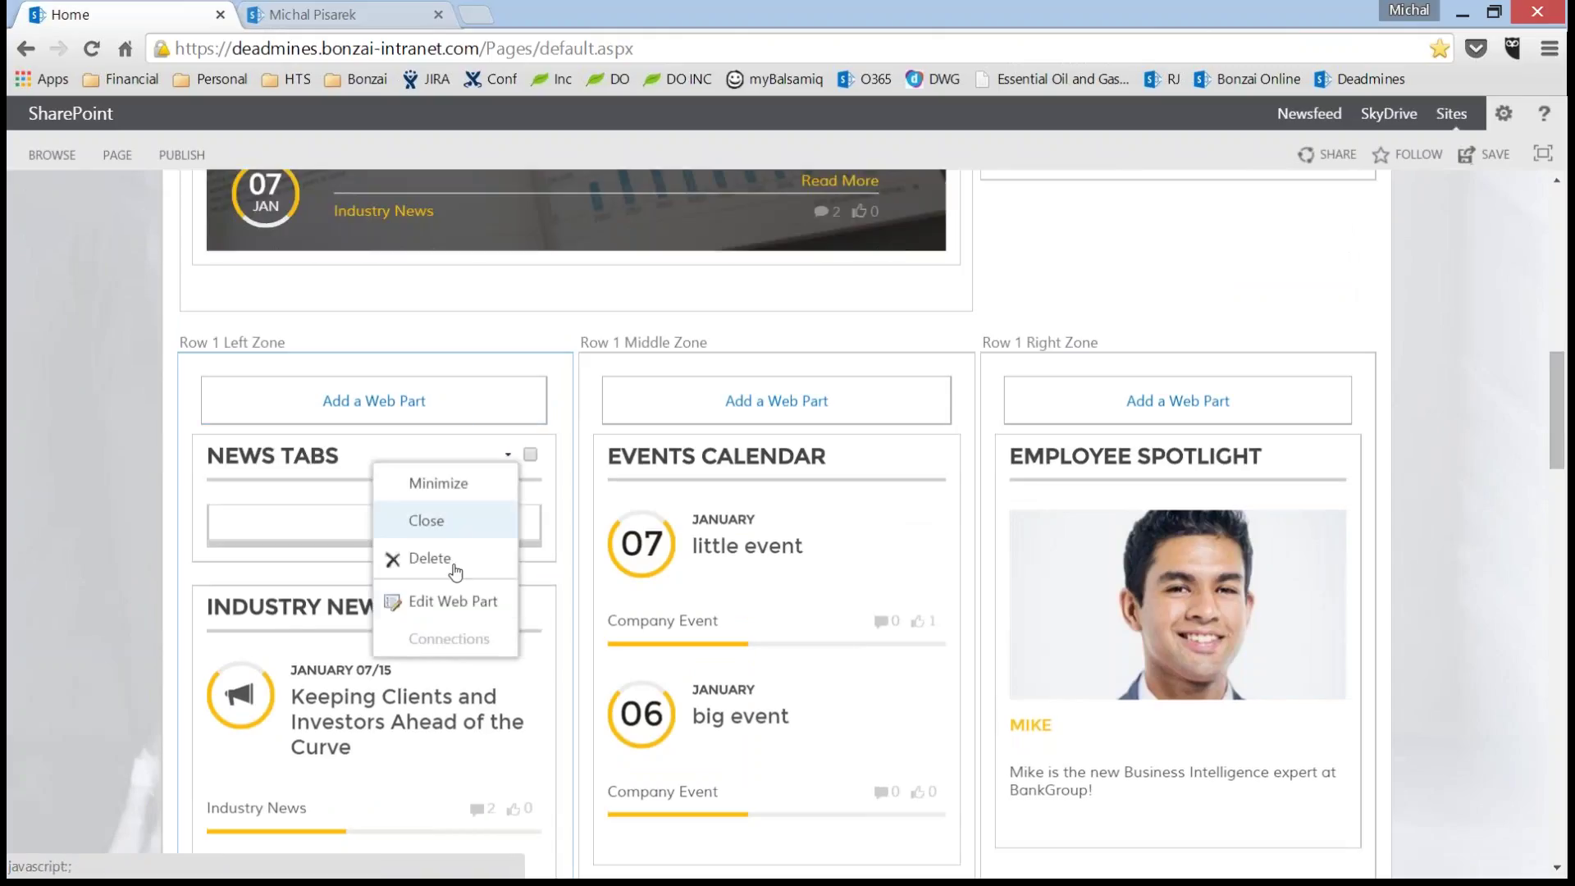
left_click(451, 600)
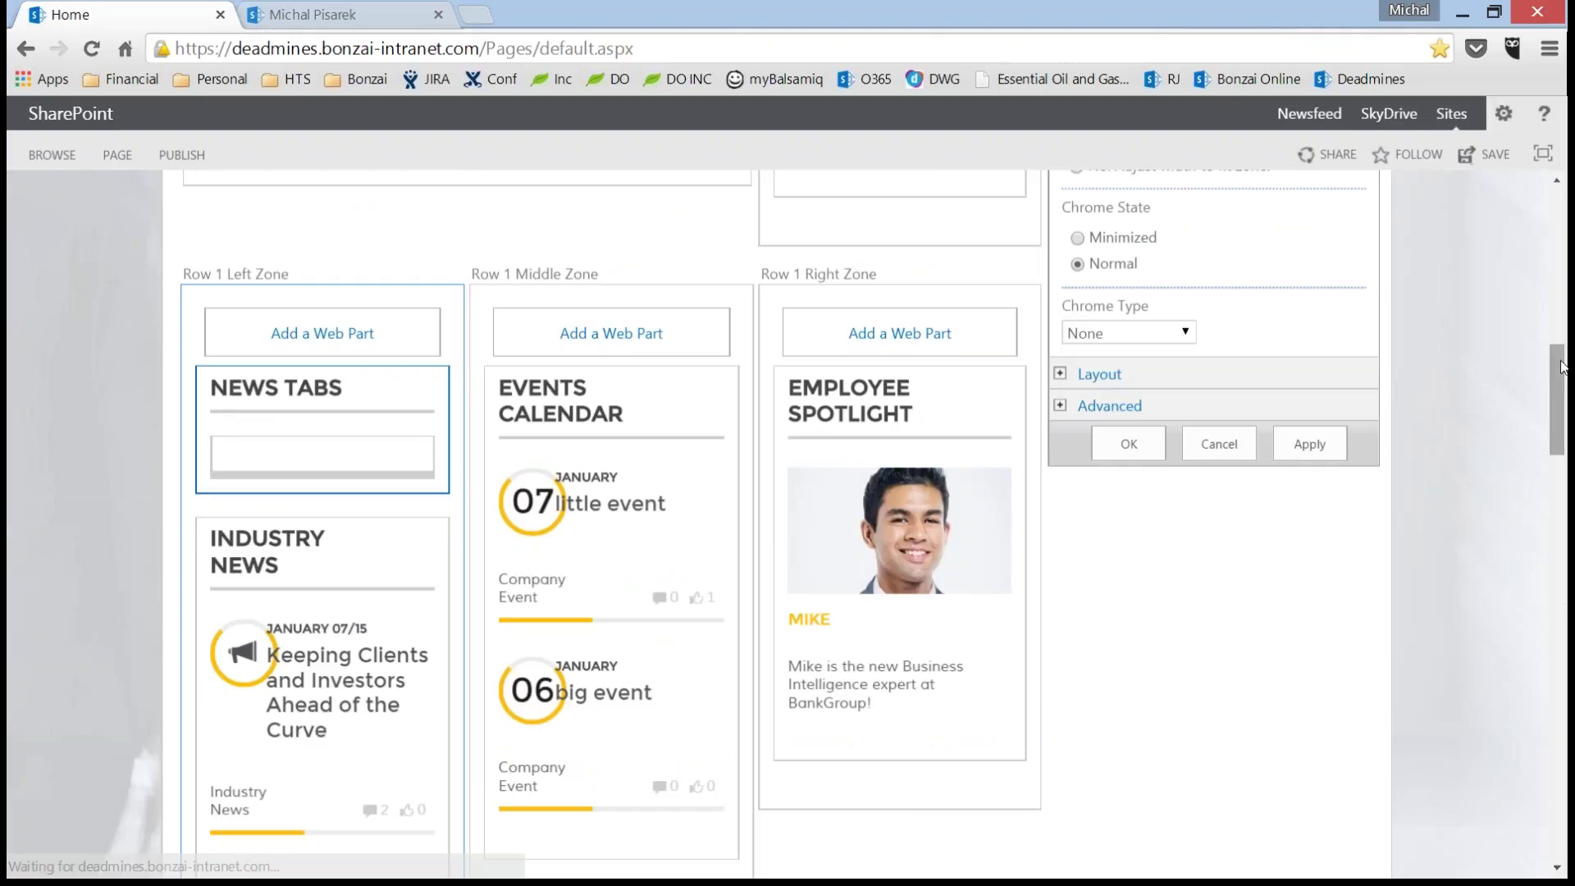
scroll(1560, 367, "up", 8)
left_click_drag(1155, 385, 1062, 385)
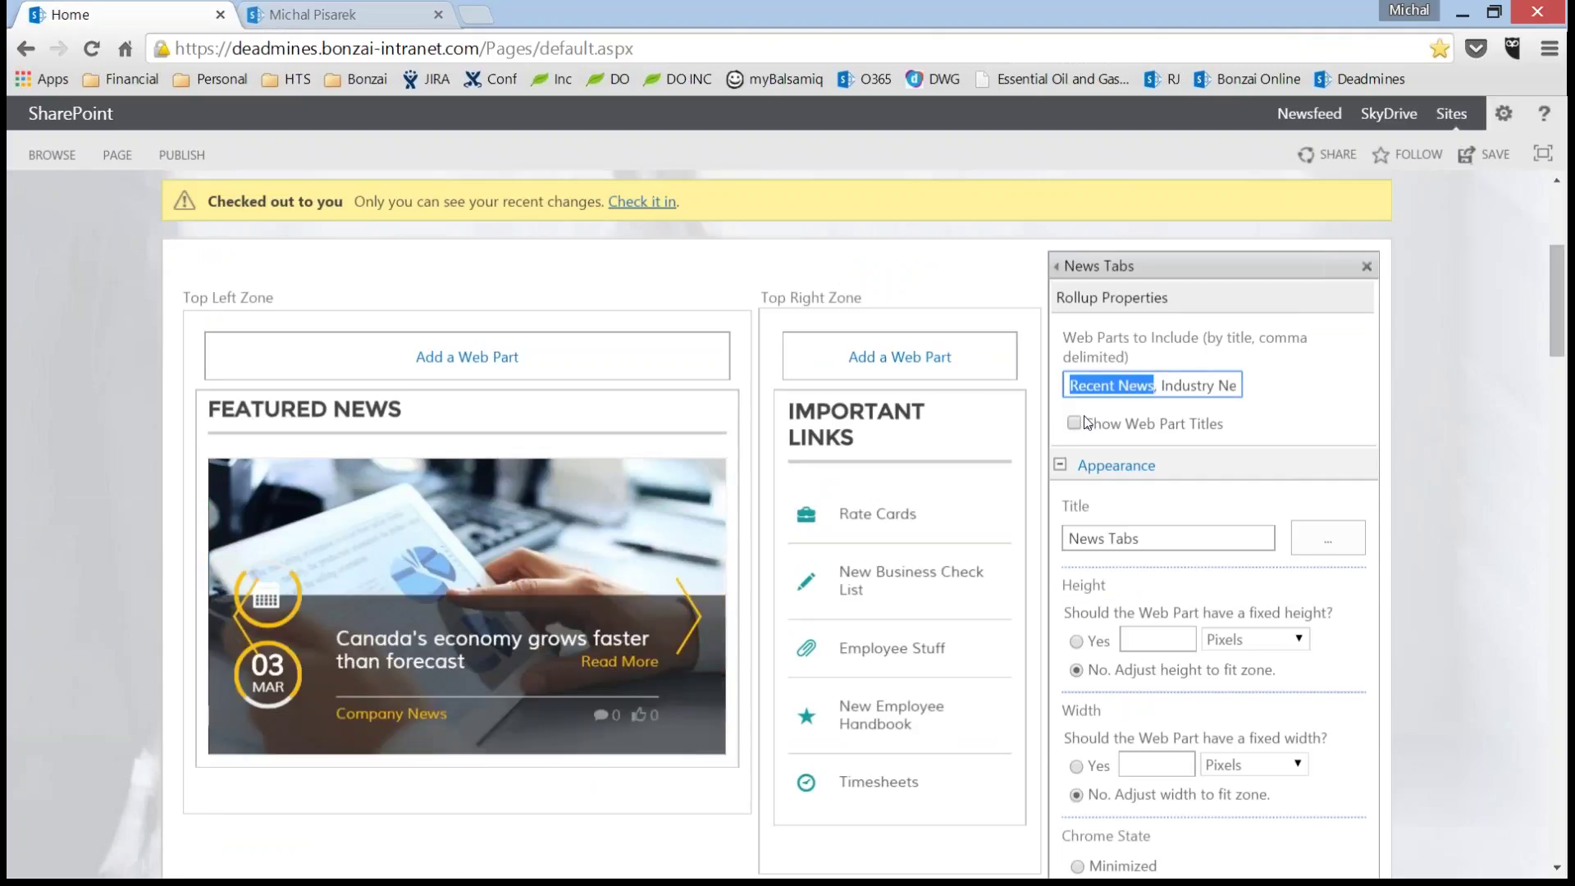
- Review the remaining News Tabs properties and view the actions available for the Industry News web part without choosing one
scroll(1136, 423, "down", 2)
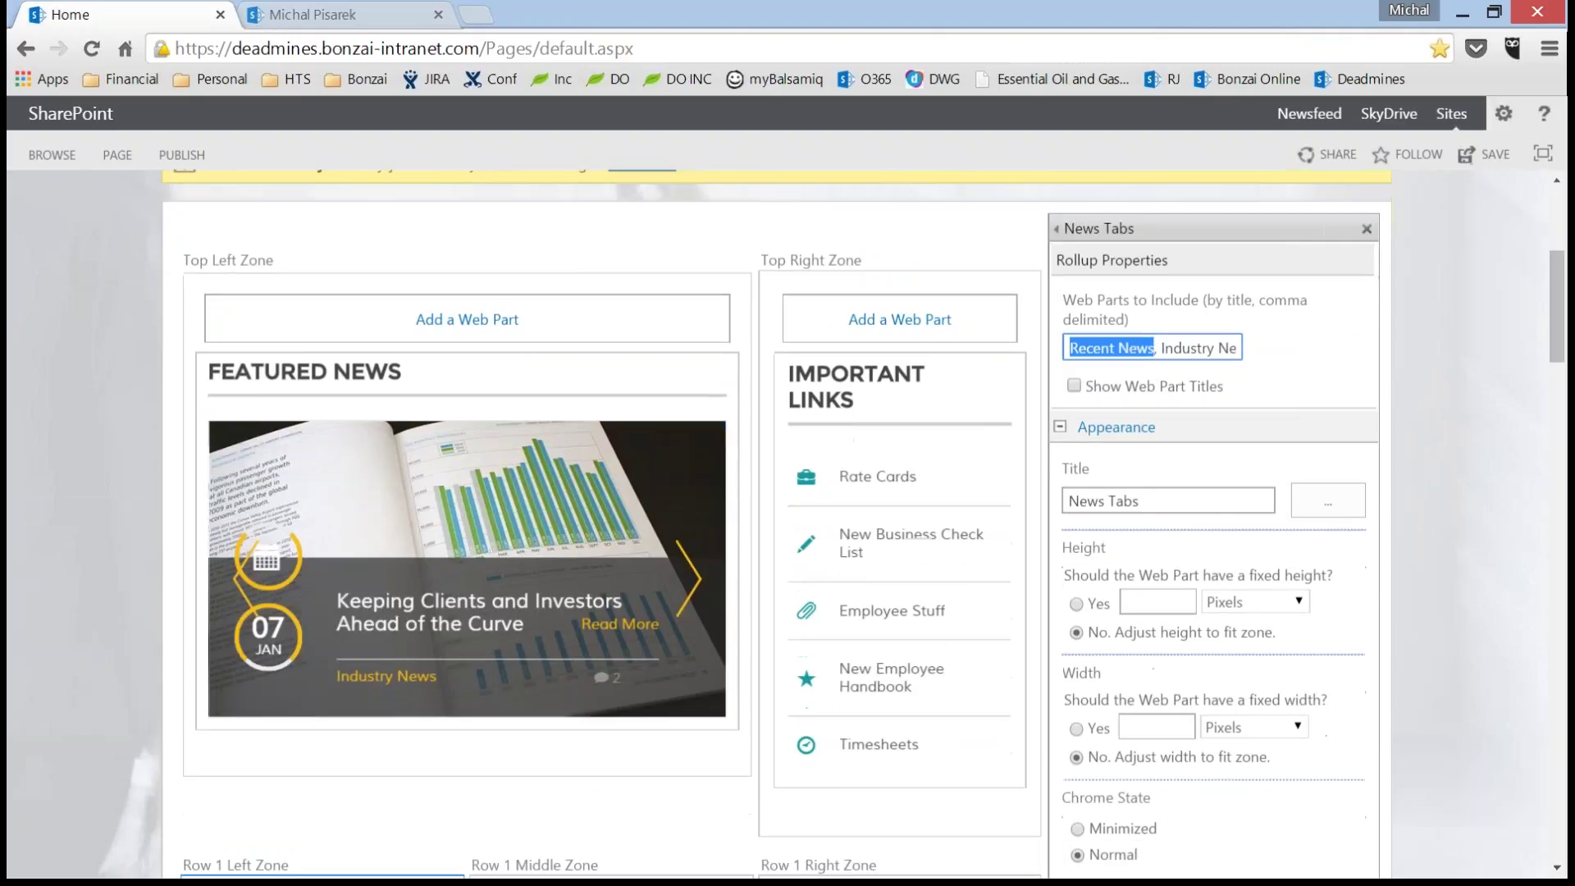
scroll(1114, 422, "down", 3)
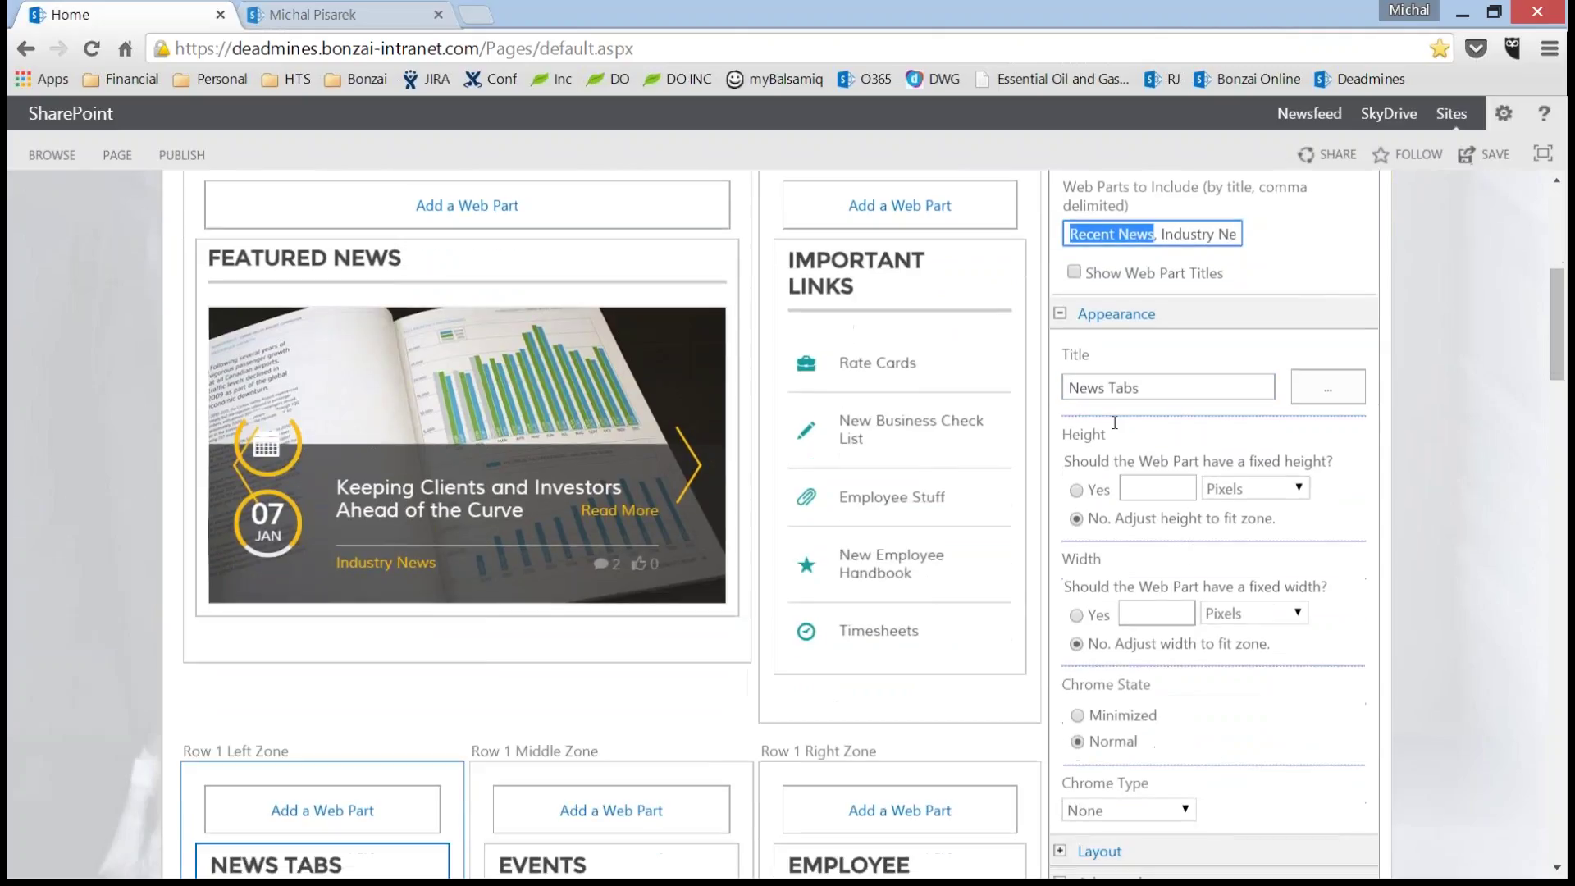
scroll(1114, 422, "down", 2)
scroll(1115, 418, "down", 9)
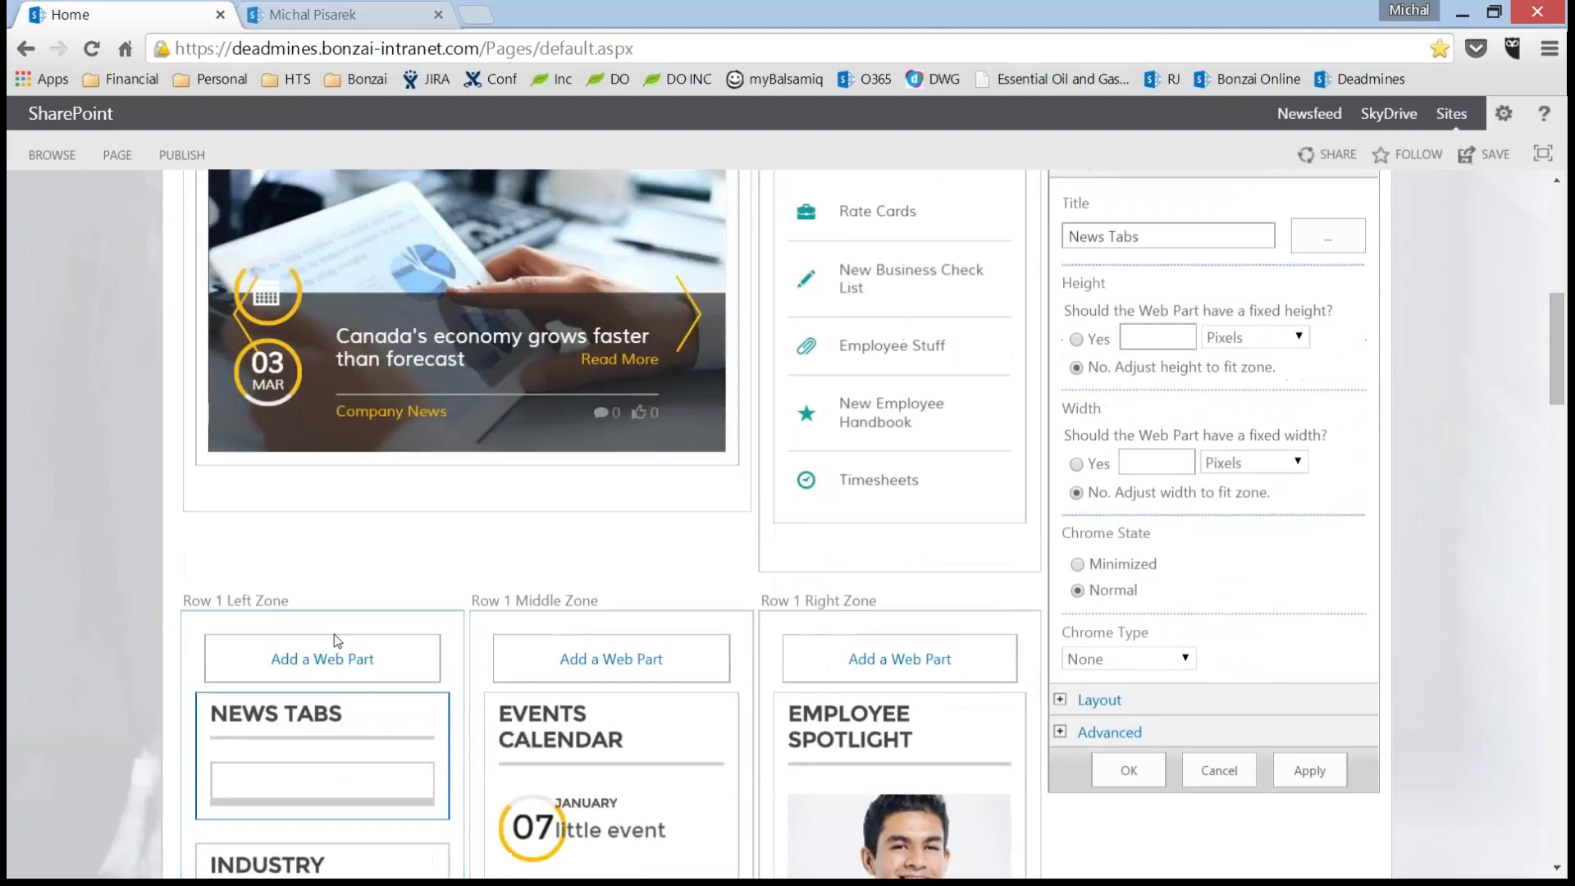
left_click(401, 597)
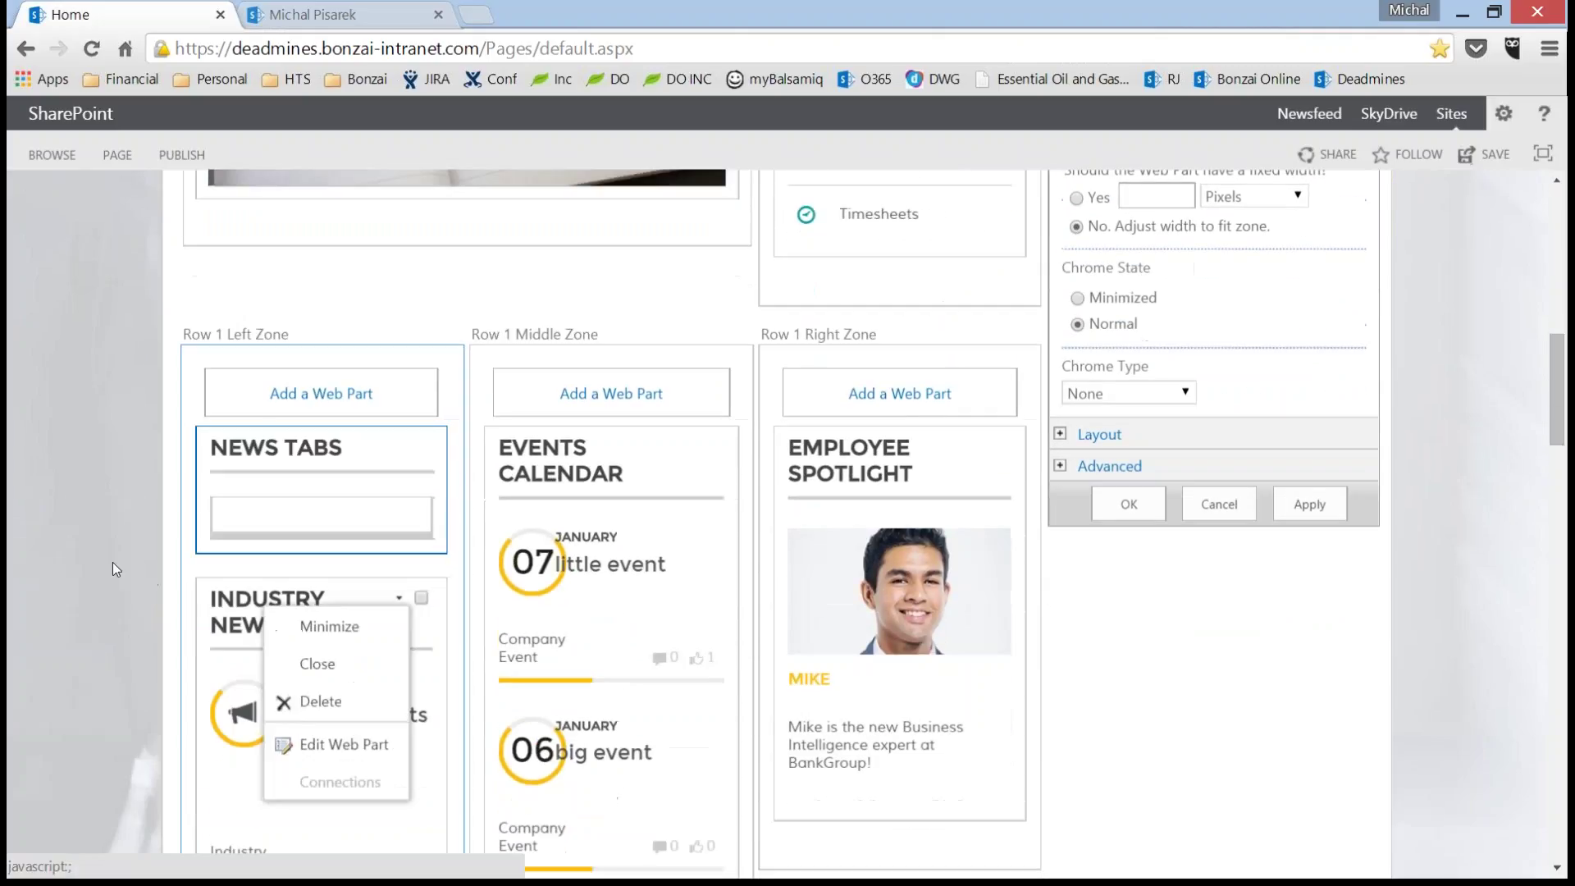
left_click(111, 563)
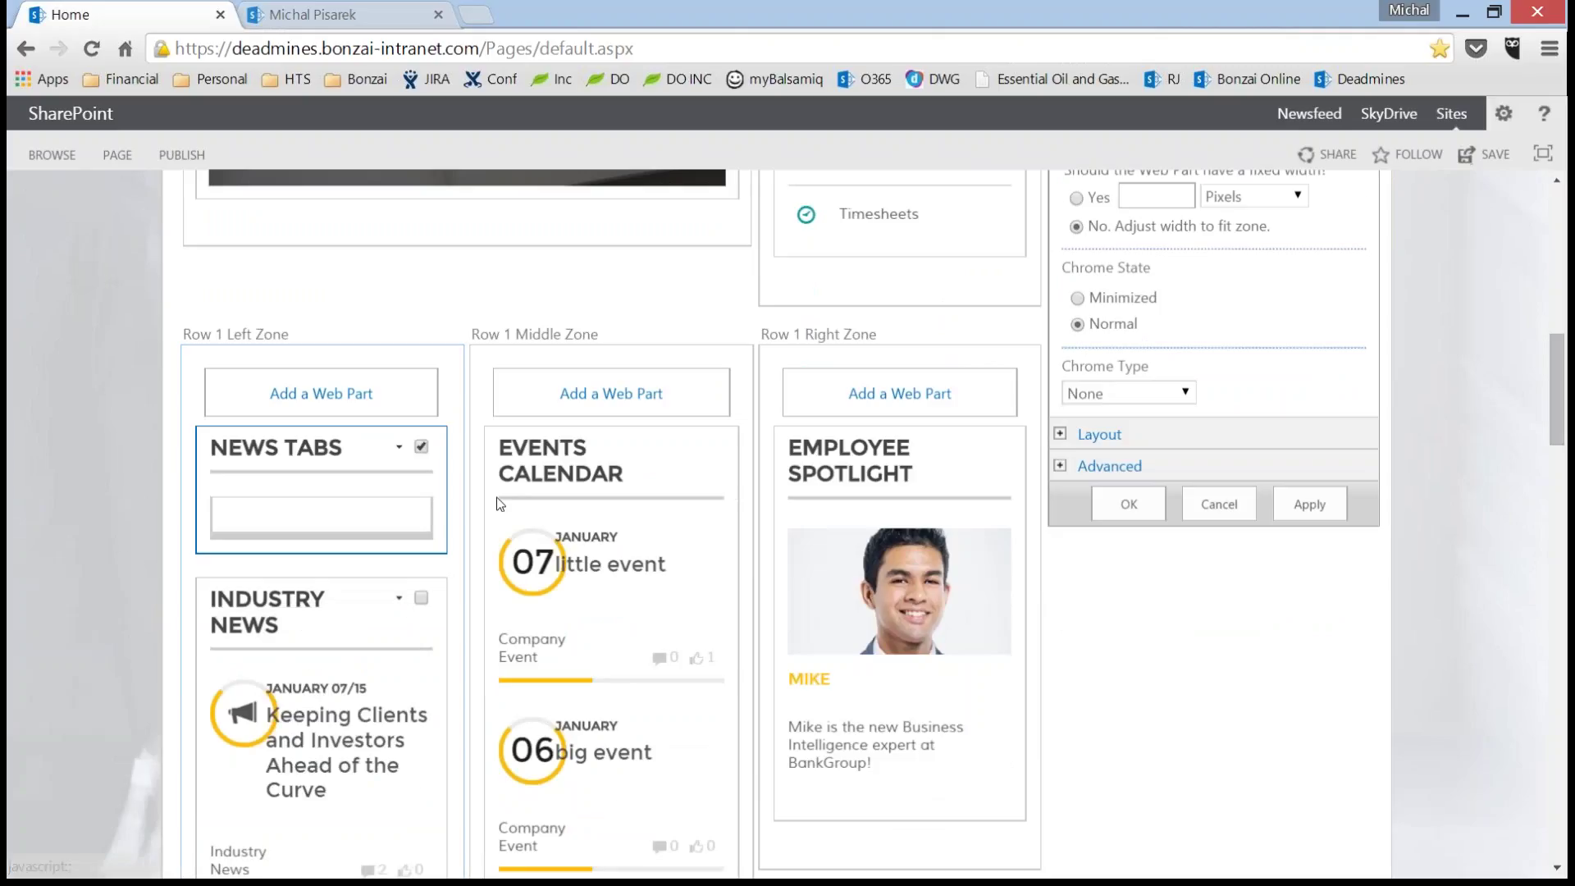
- Accept the News Tabs web part properties and publish the home page
left_click(1129, 504)
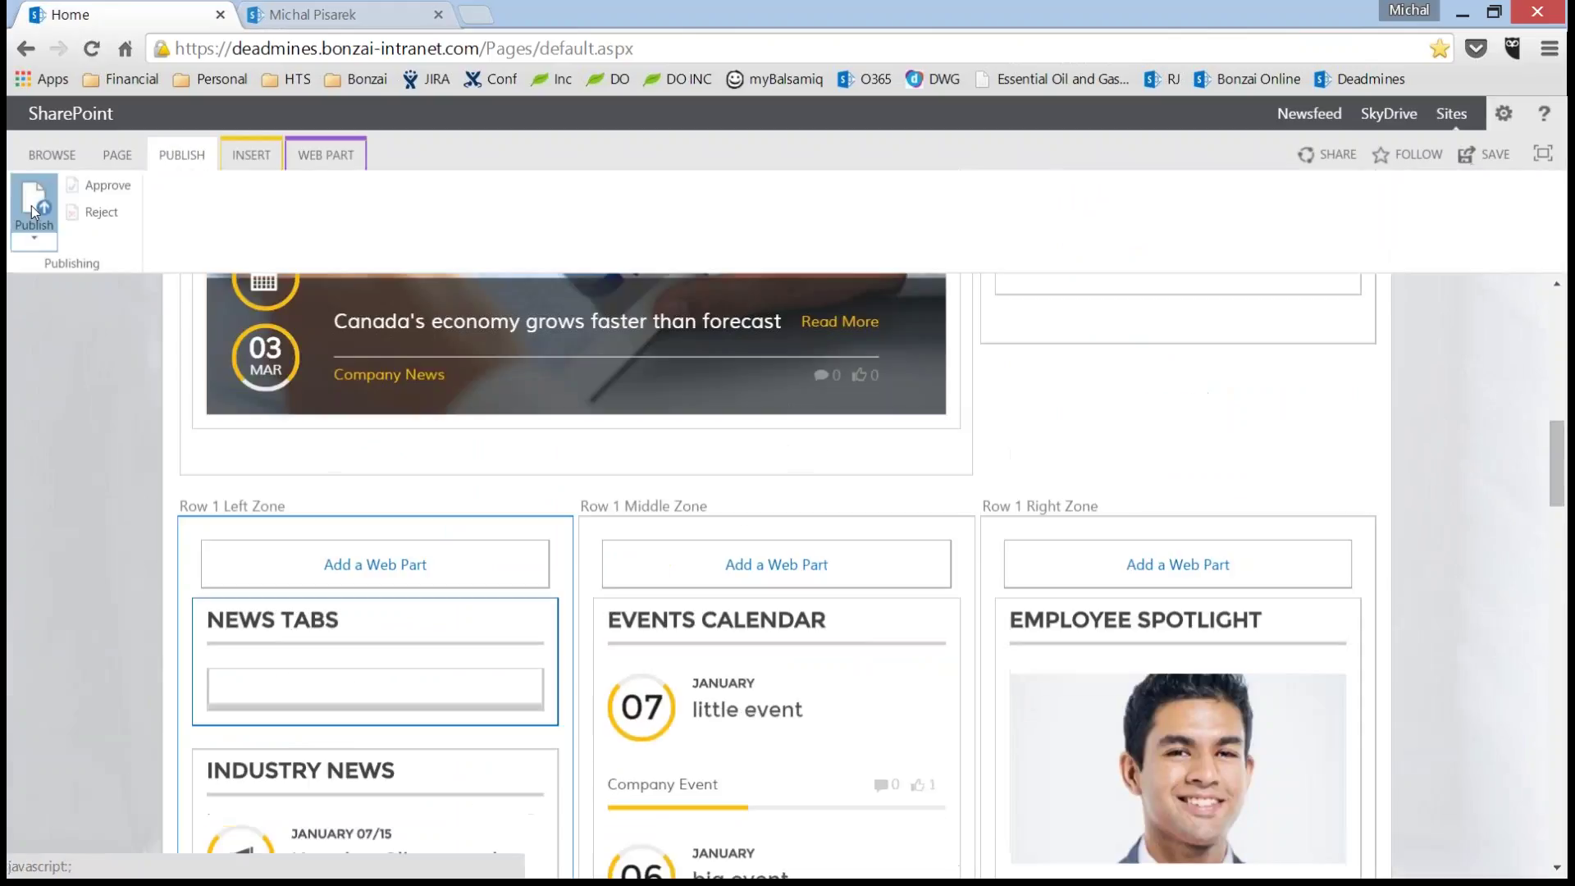
left_click(33, 207)
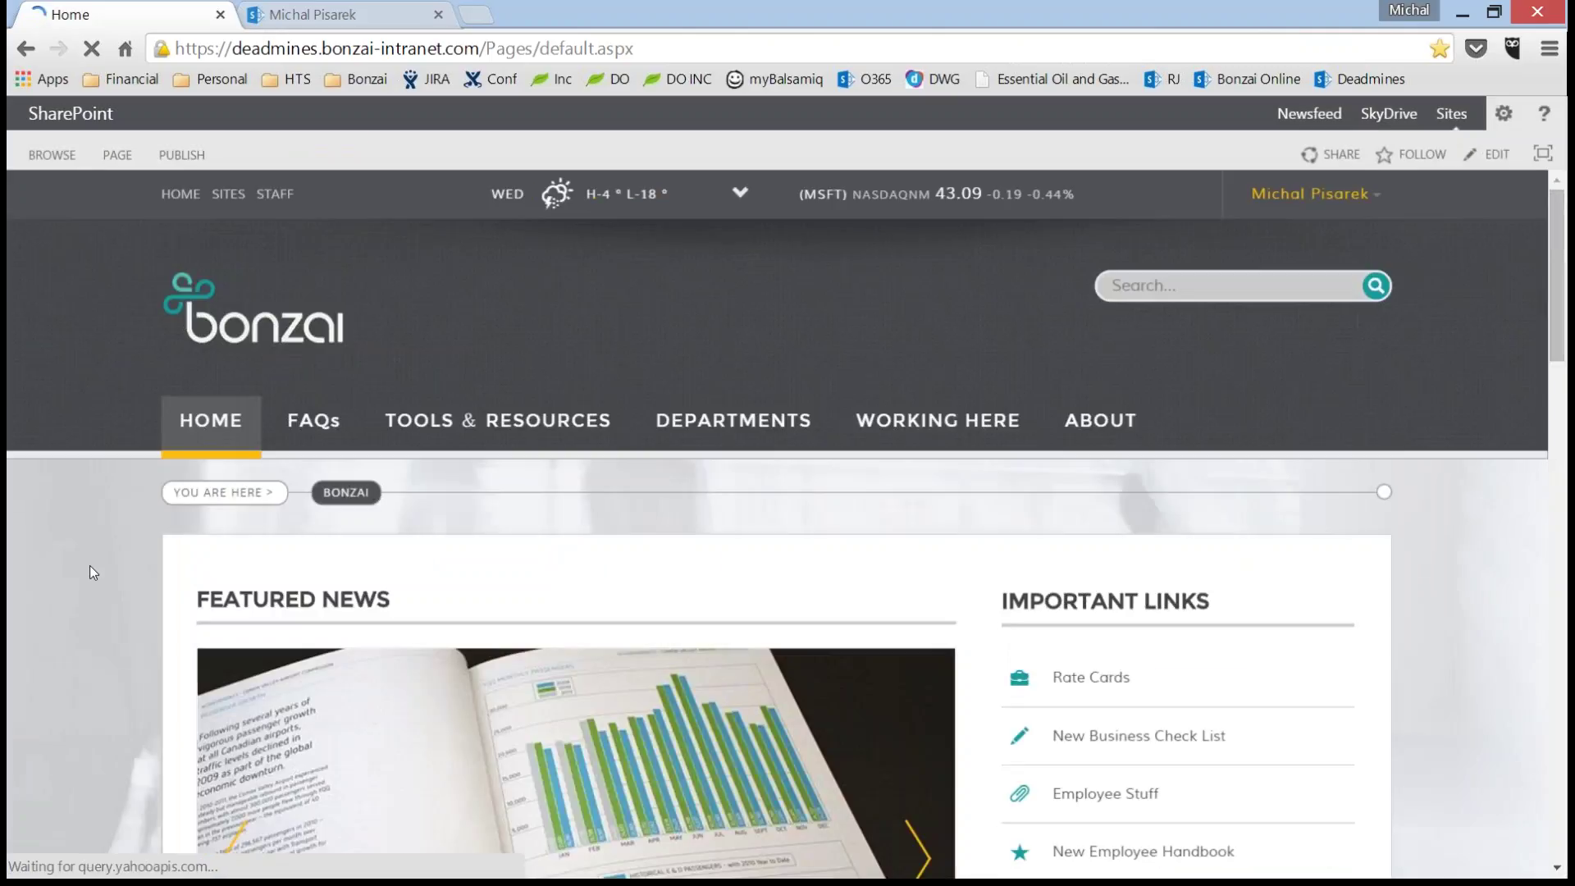
- Review the news sections on the published home page and open the featured article "Canada's economy grows faster than forecast"
scroll(148, 552, "down", 10)
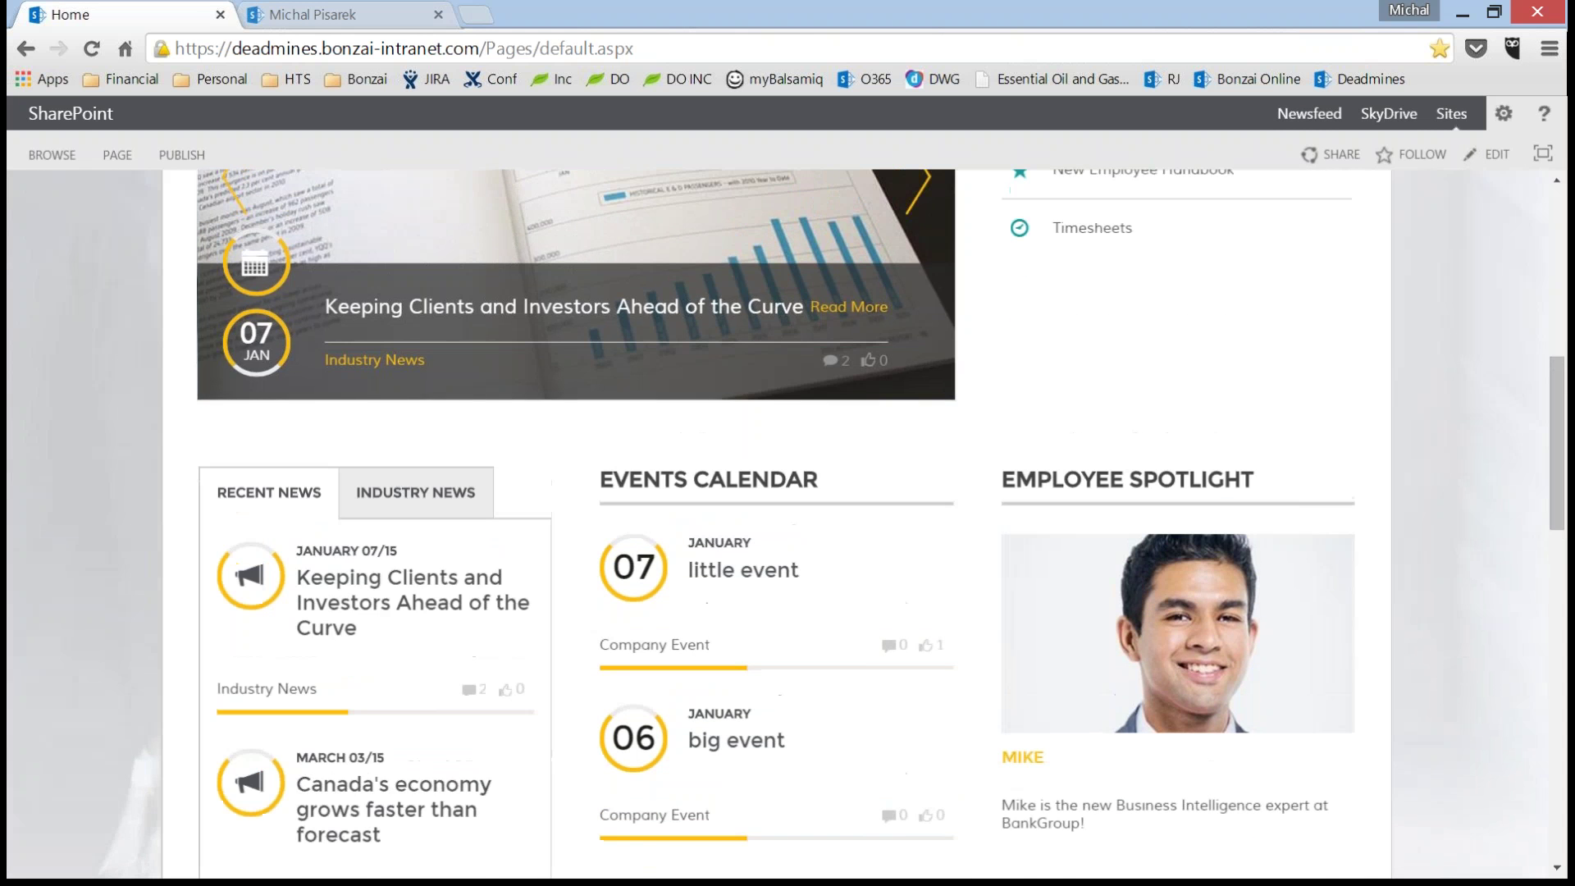
scroll(179, 571, "up", 2)
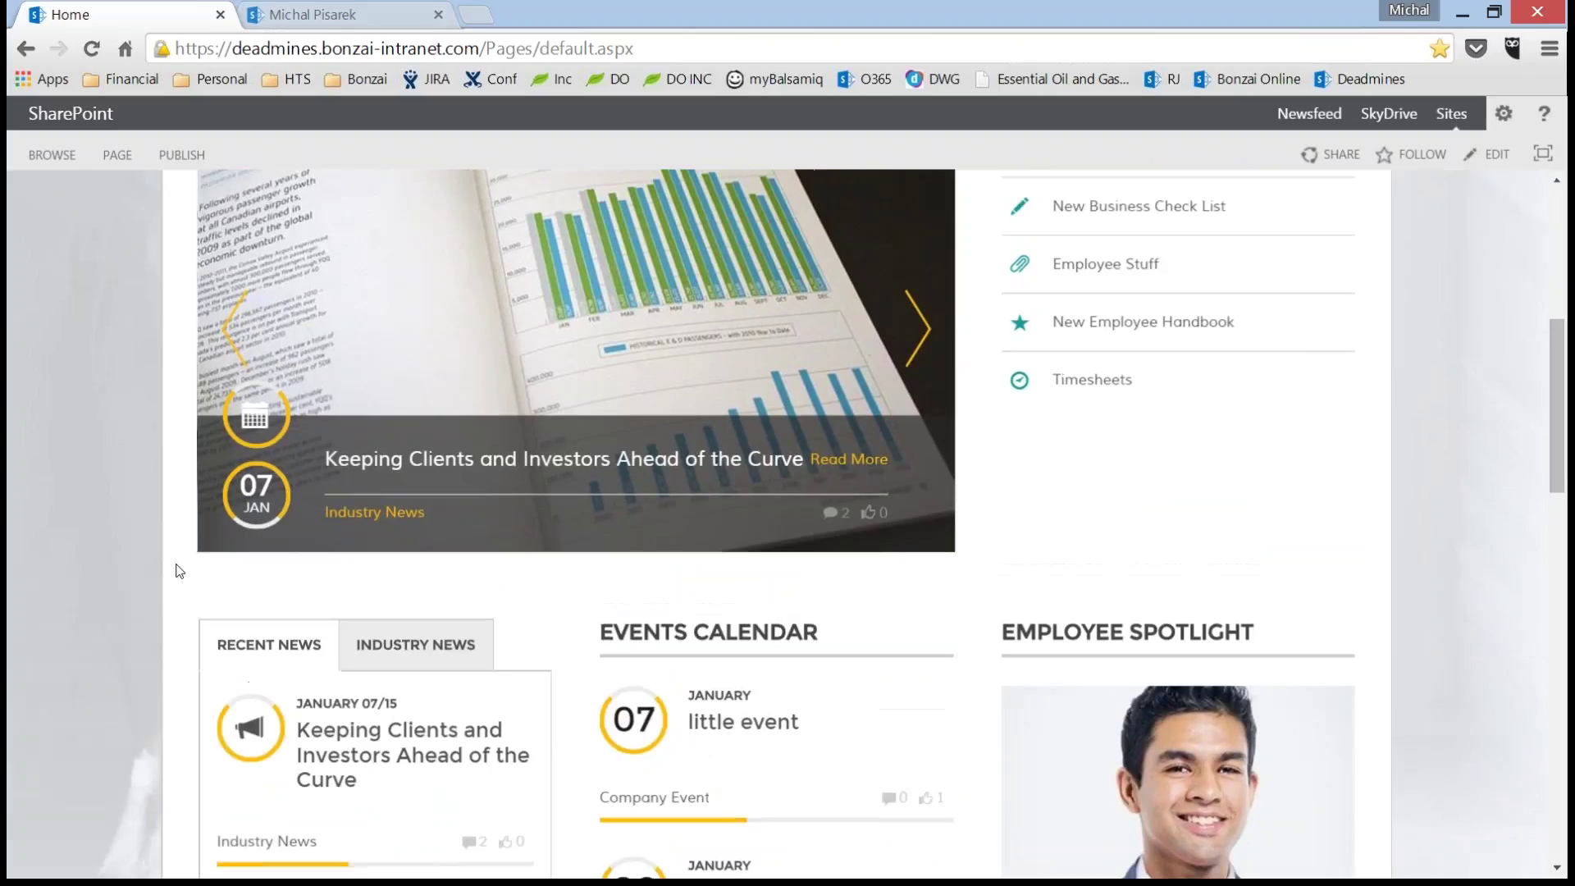
scroll(180, 570, "up", 1)
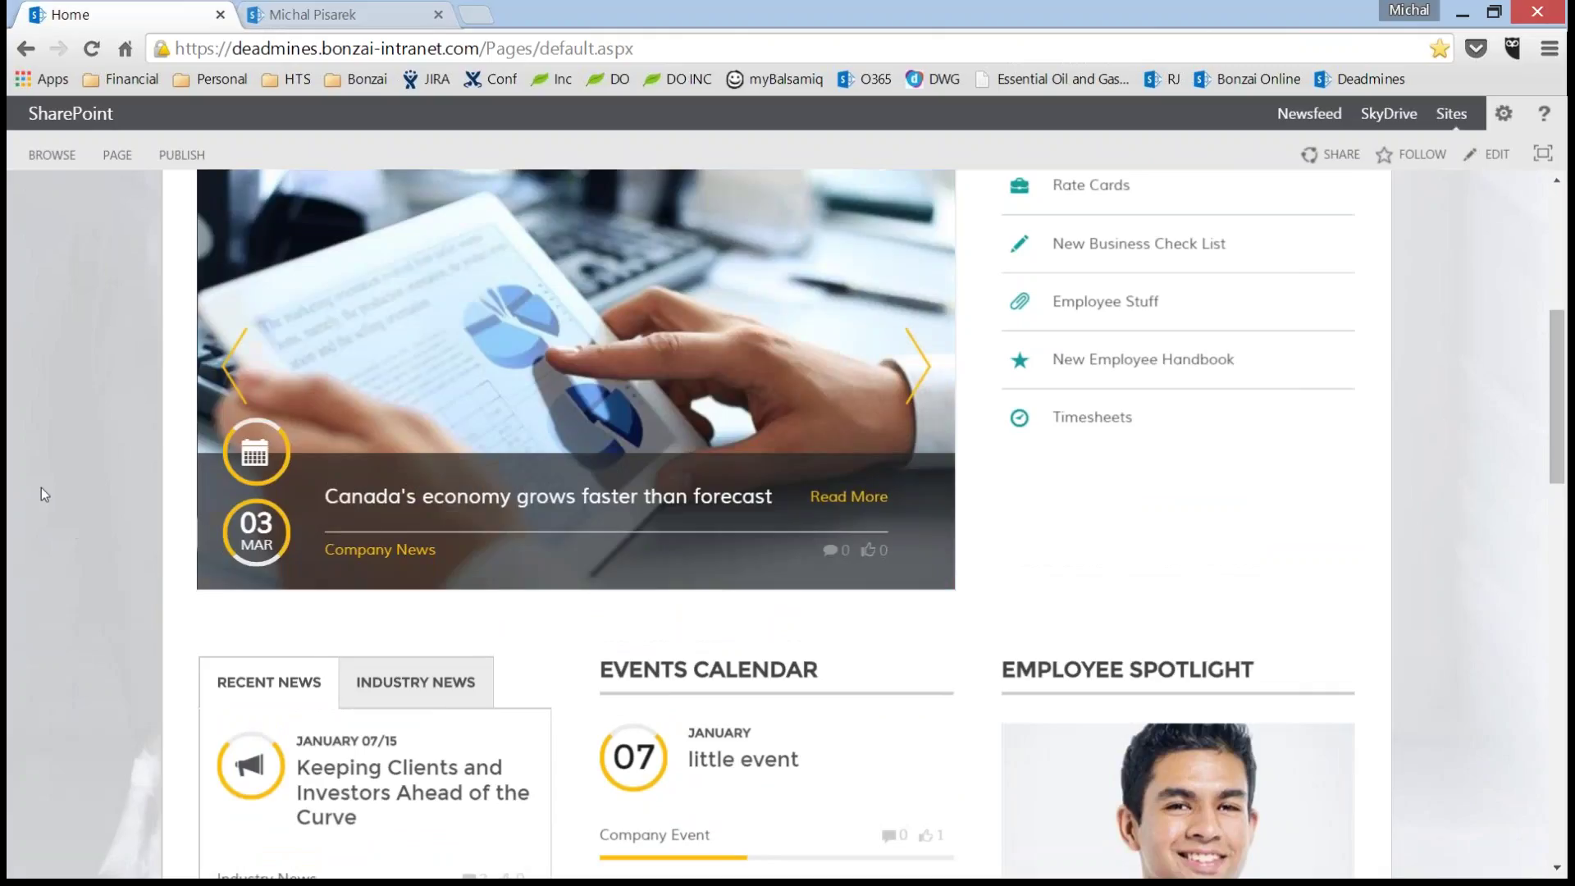
scroll(564, 578, "up", 2)
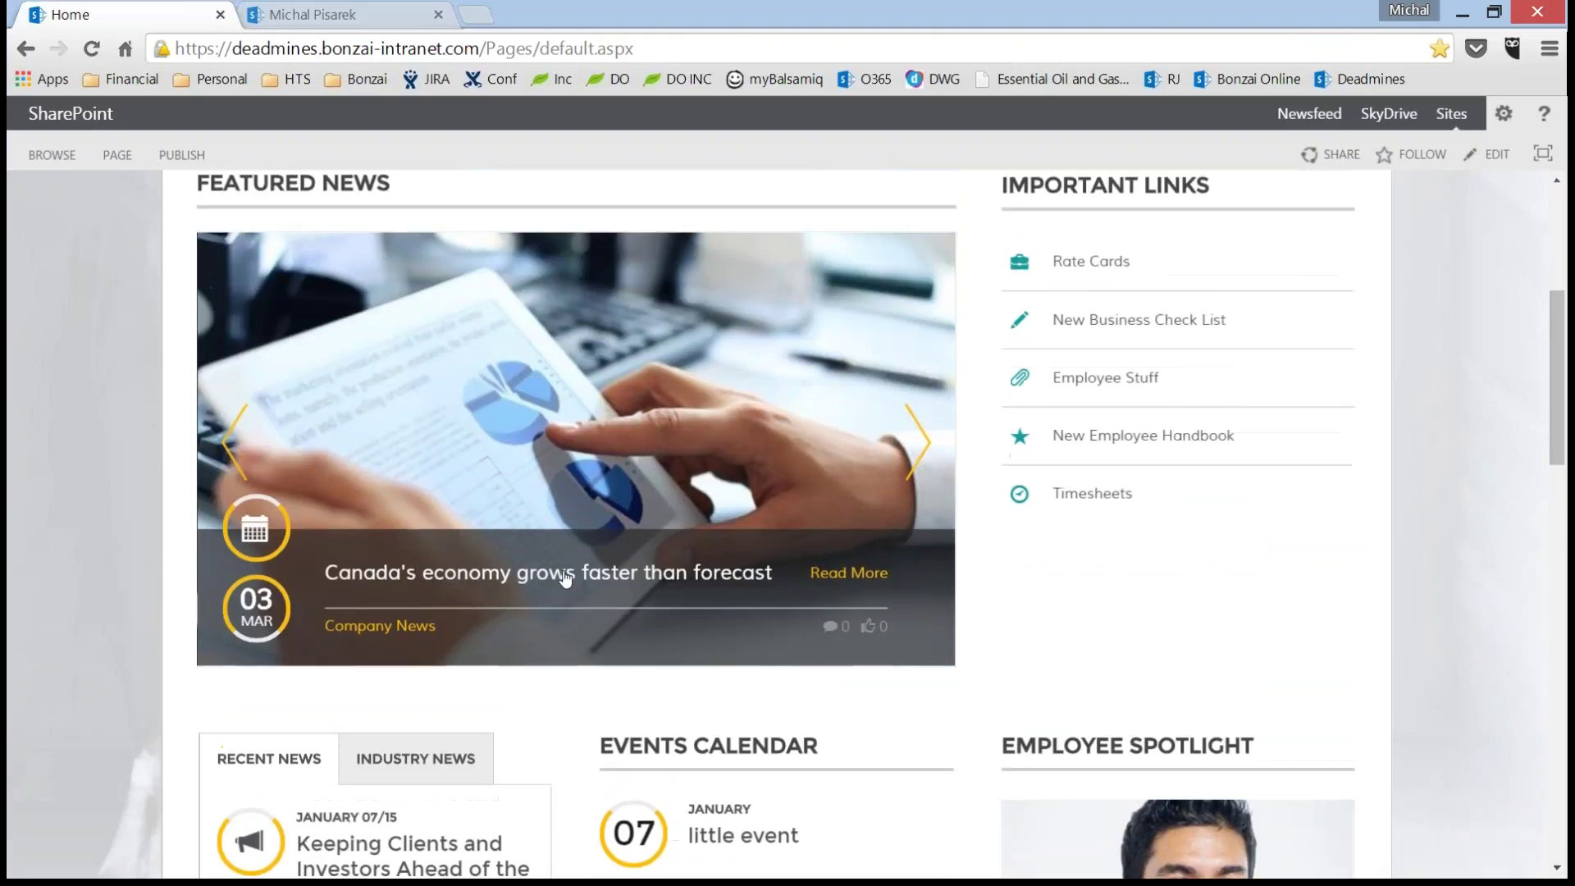
left_click(566, 576)
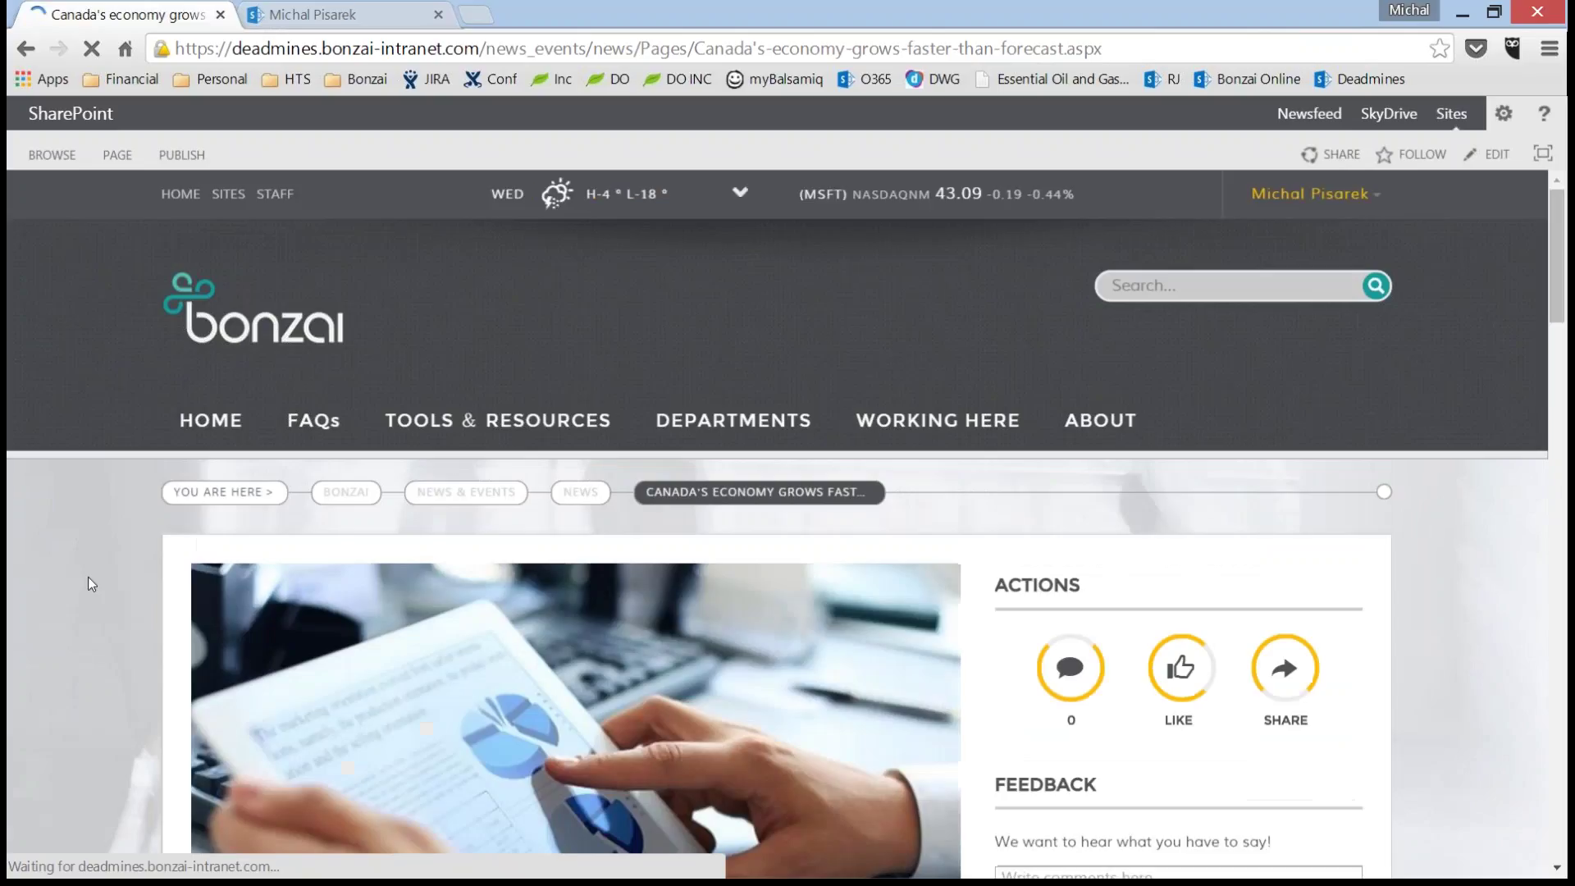
- Review the article's text and the Policies, Procedures and Forms document lists stacked below it
scroll(119, 550, "down", 2)
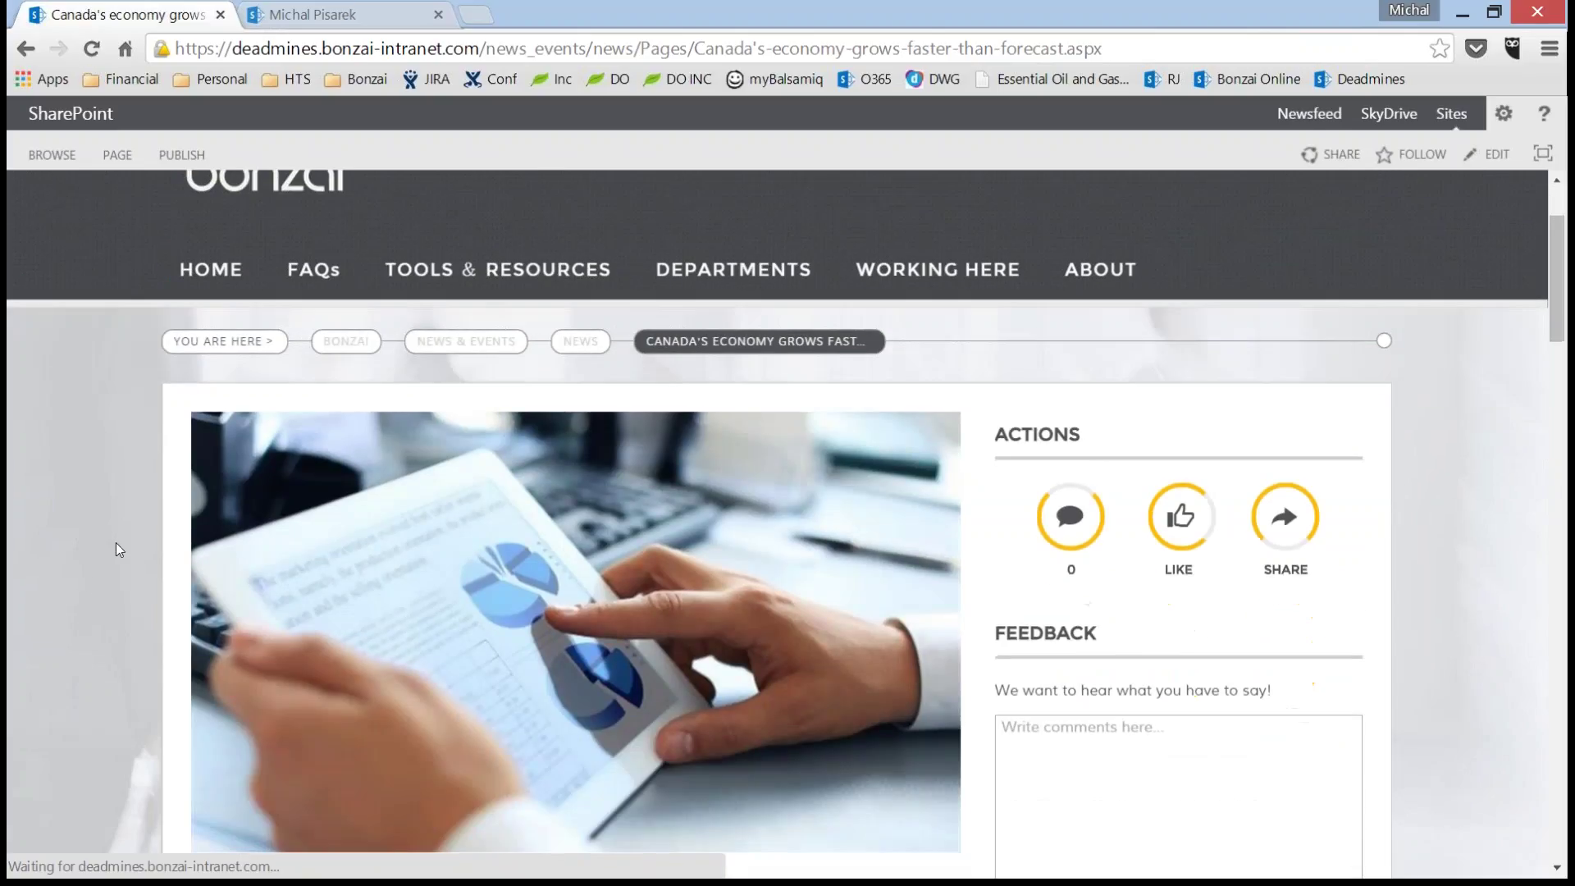
scroll(115, 543, "down", 4)
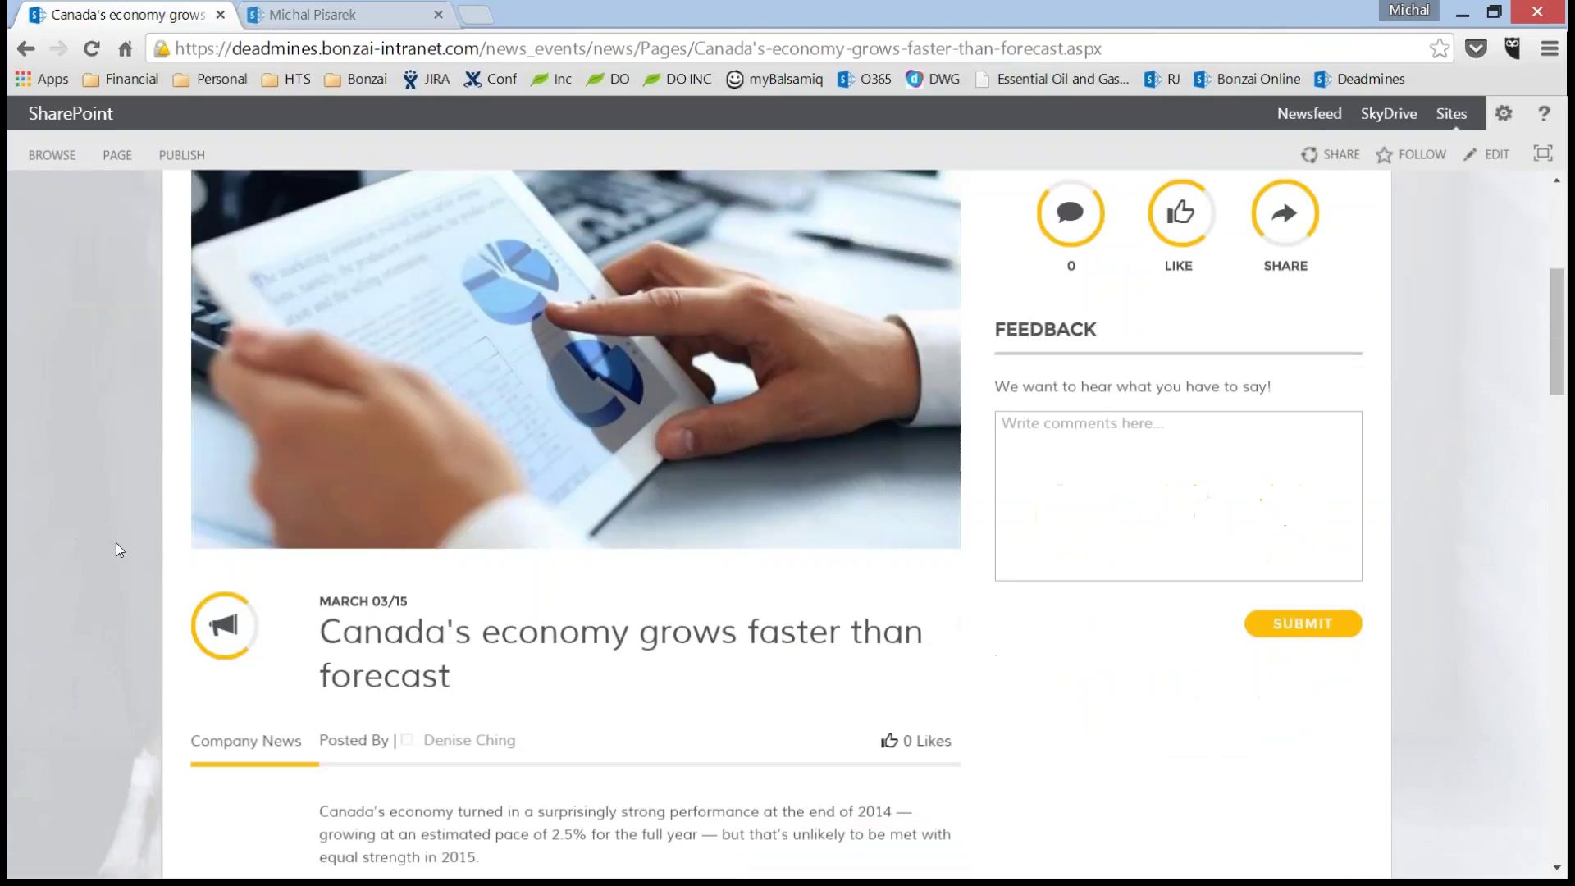
scroll(86, 534, "down", 5)
scroll(85, 541, "down", 2)
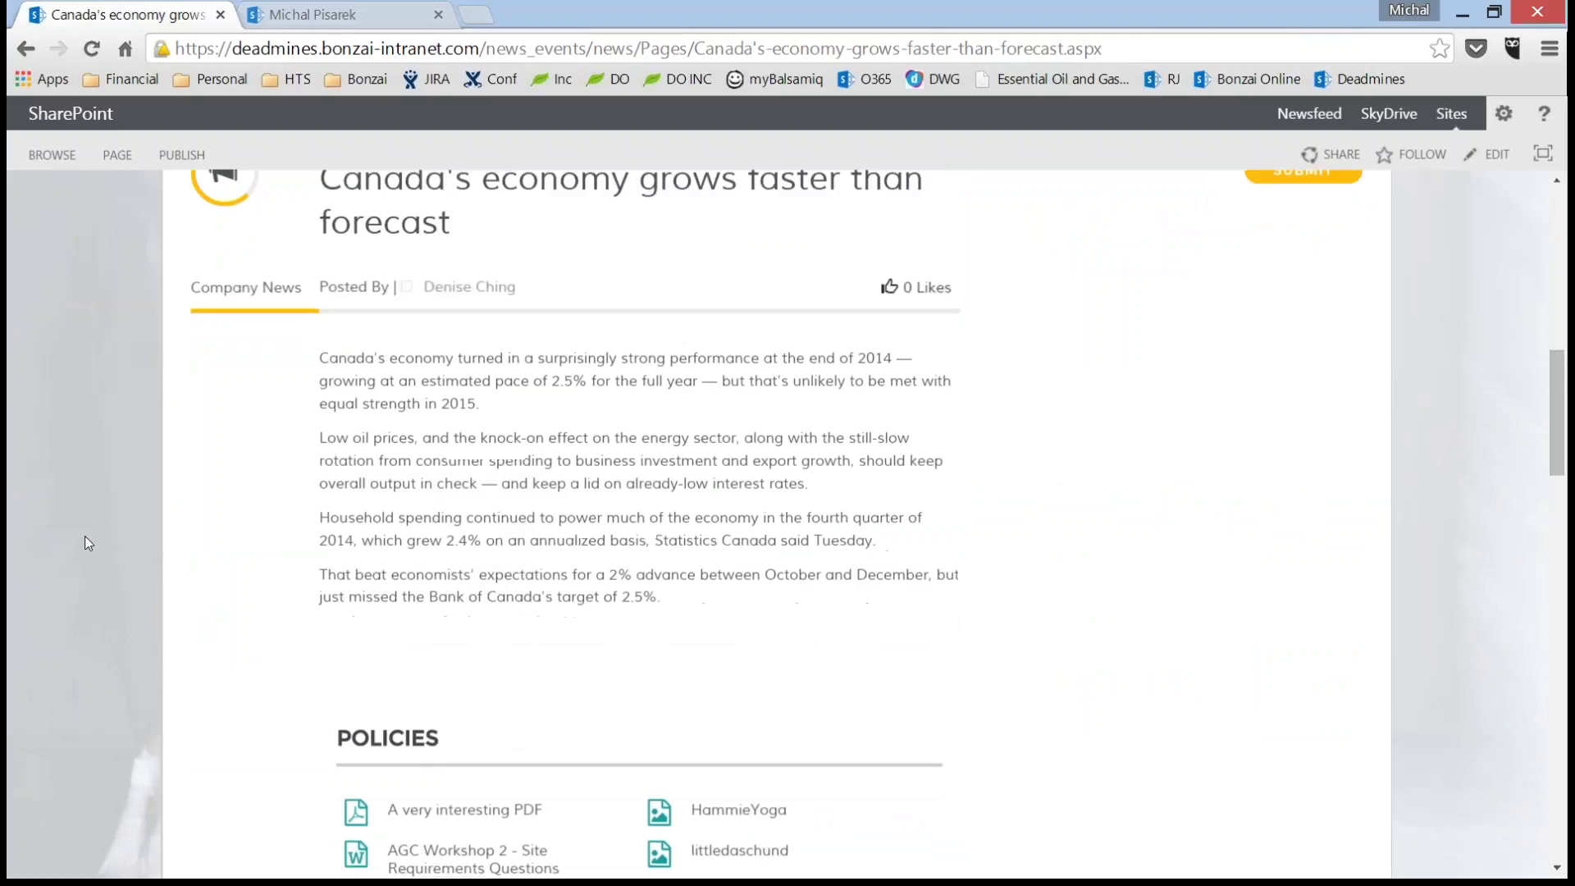
scroll(82, 535, "down", 3)
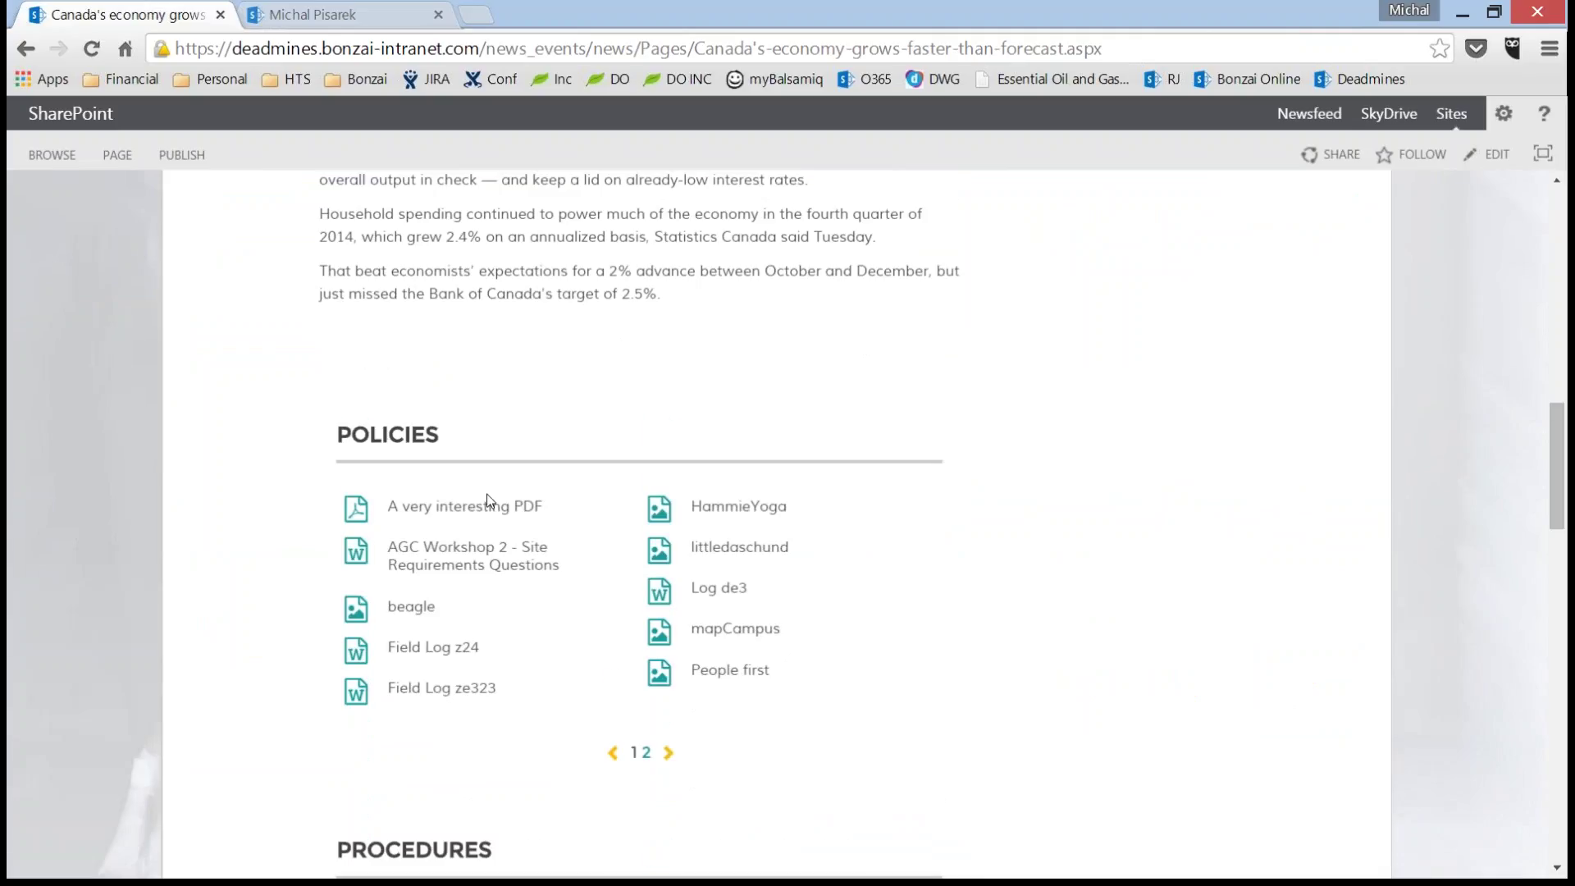
scroll(488, 501, "down", 1)
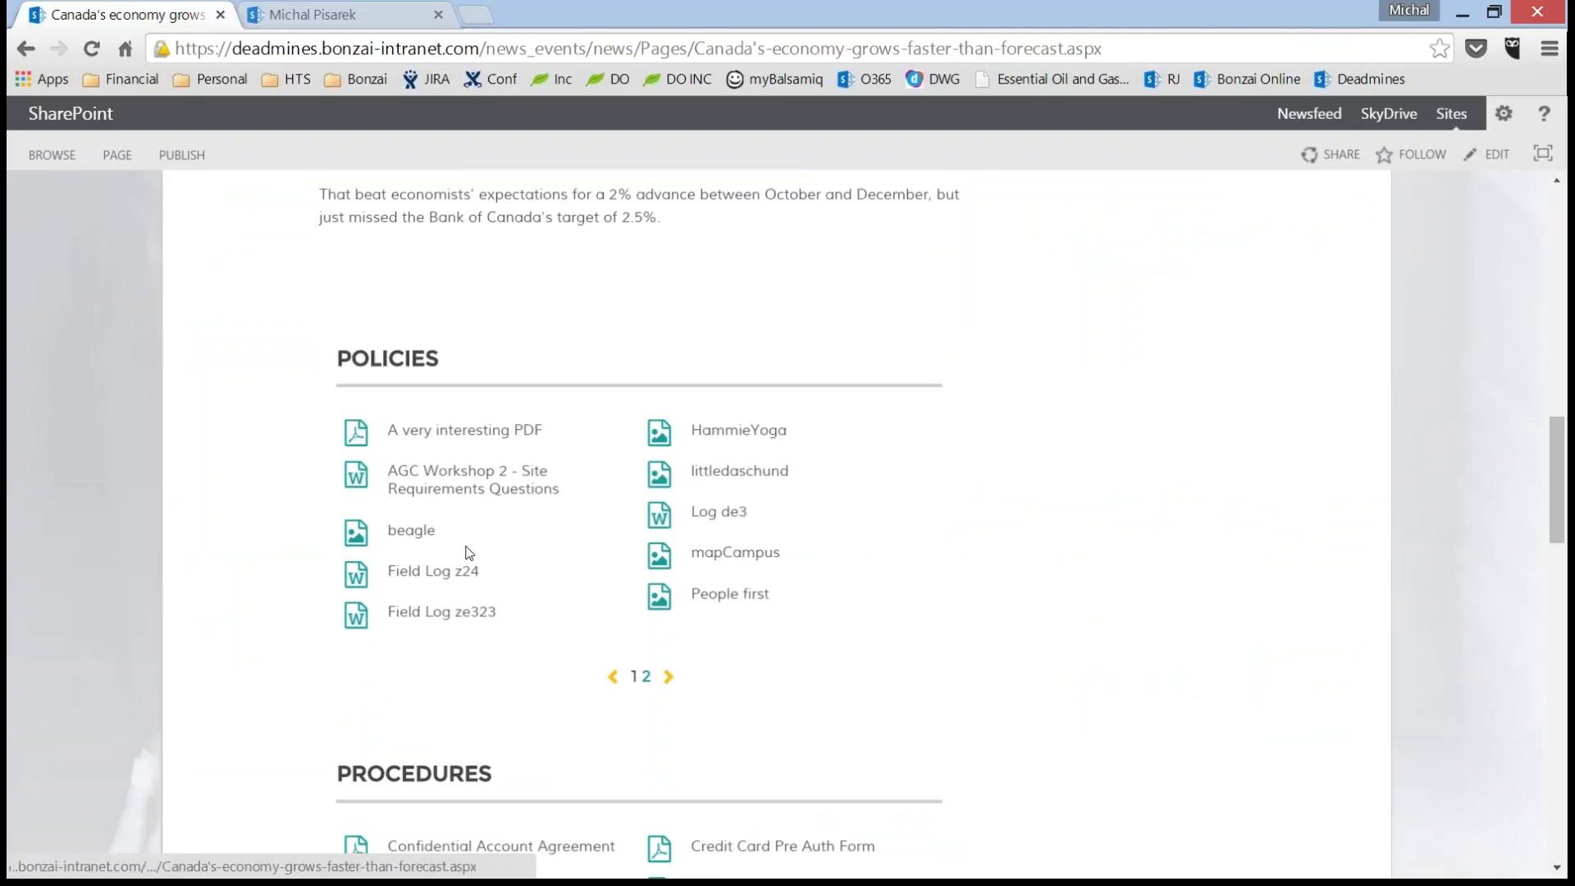
scroll(437, 515, "down", 1)
scroll(436, 514, "down", 2)
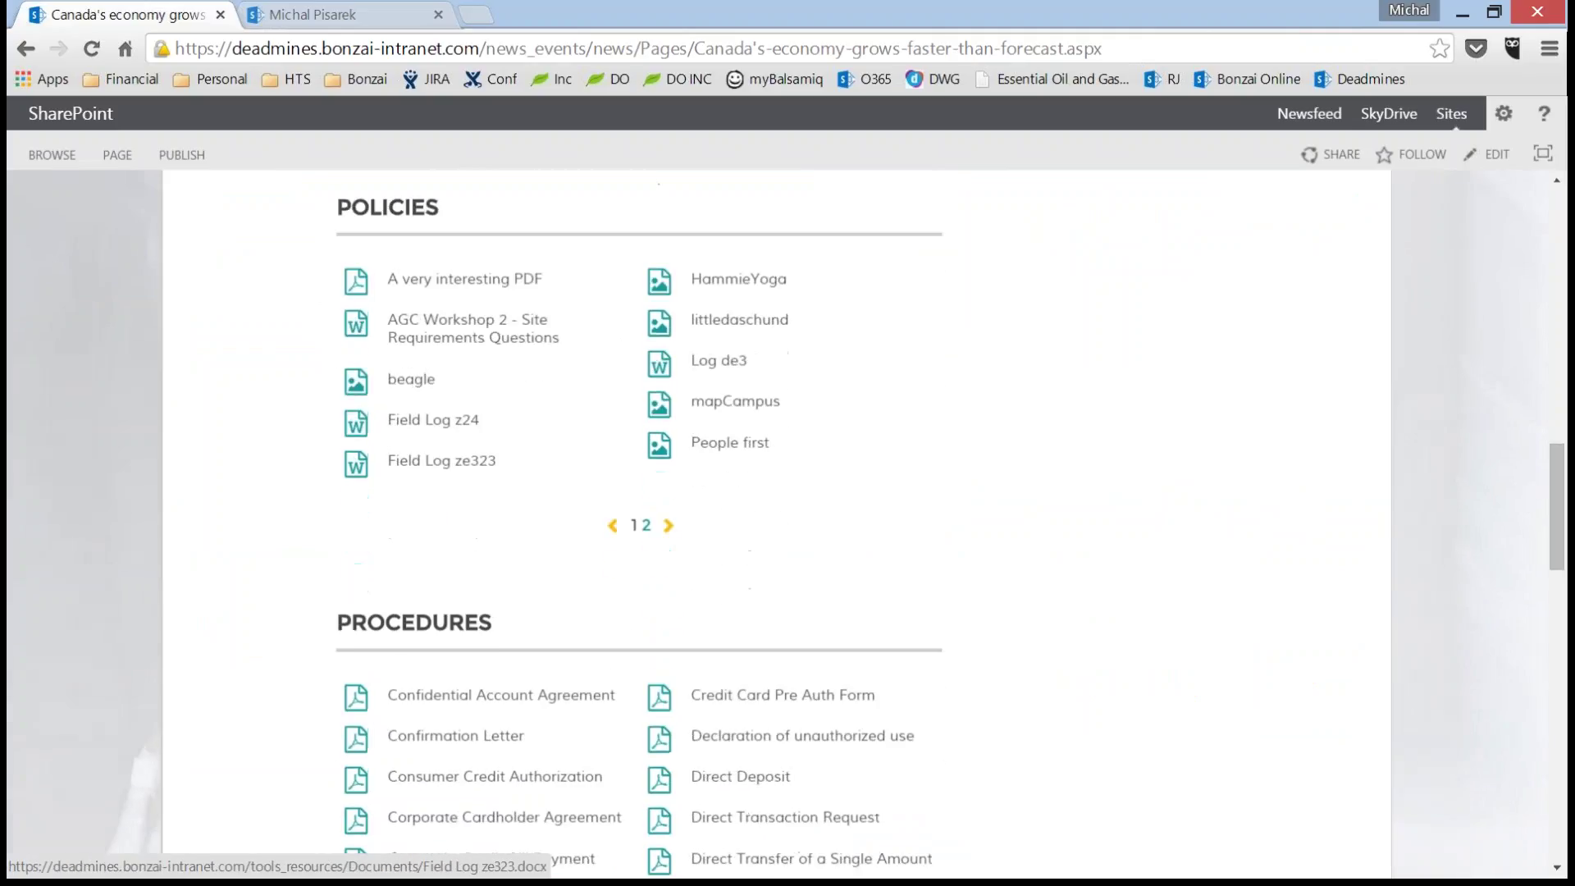
scroll(557, 514, "down", 4)
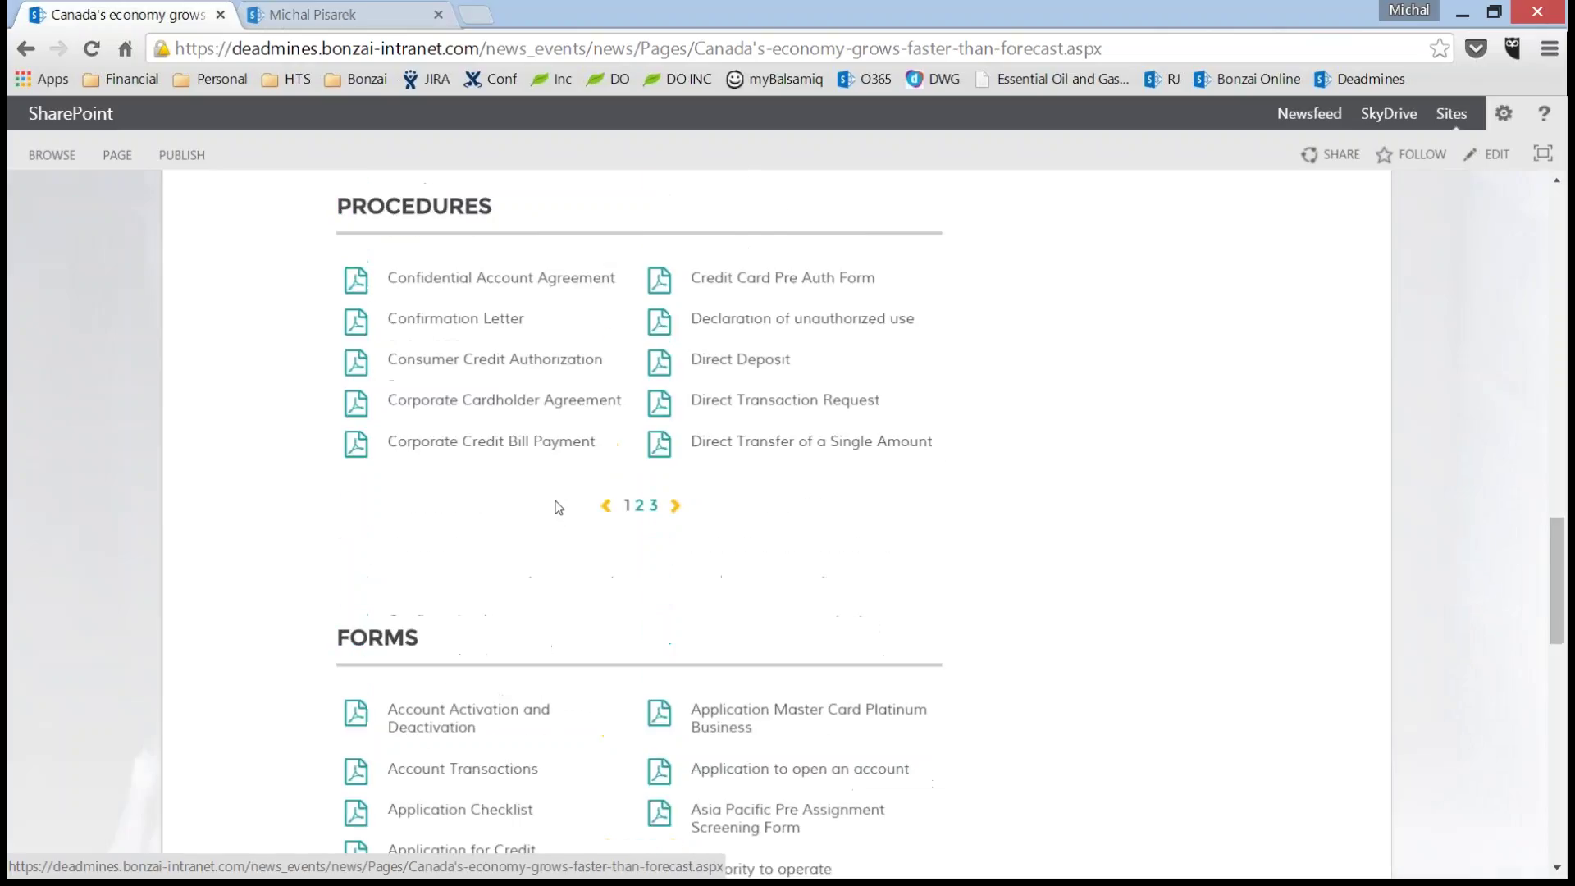
scroll(575, 539, "up", 7)
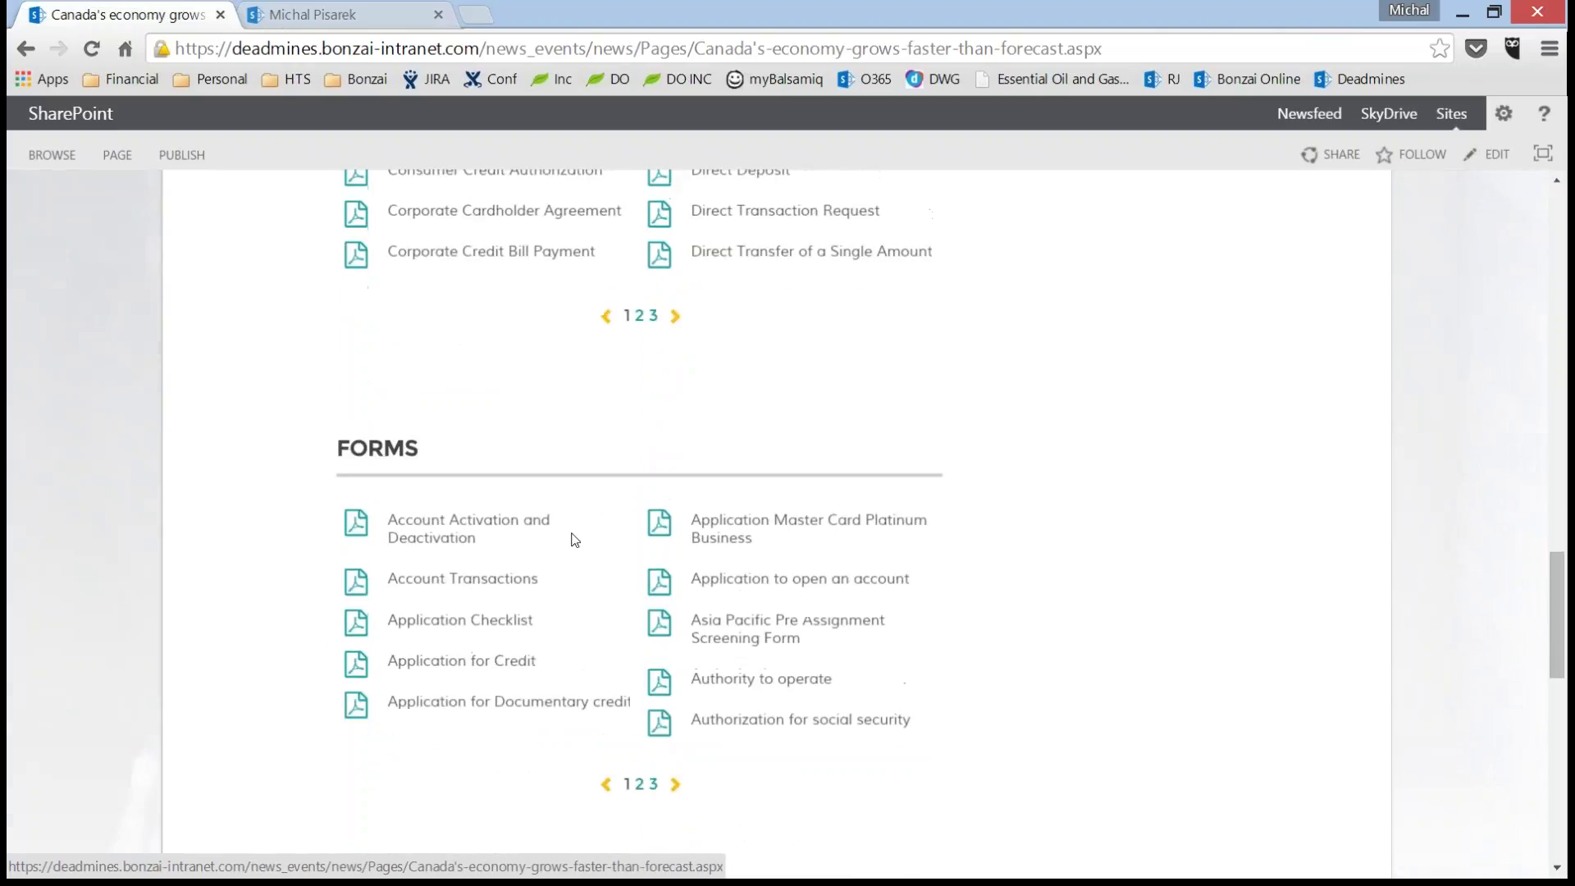
scroll(569, 518, "up", 7)
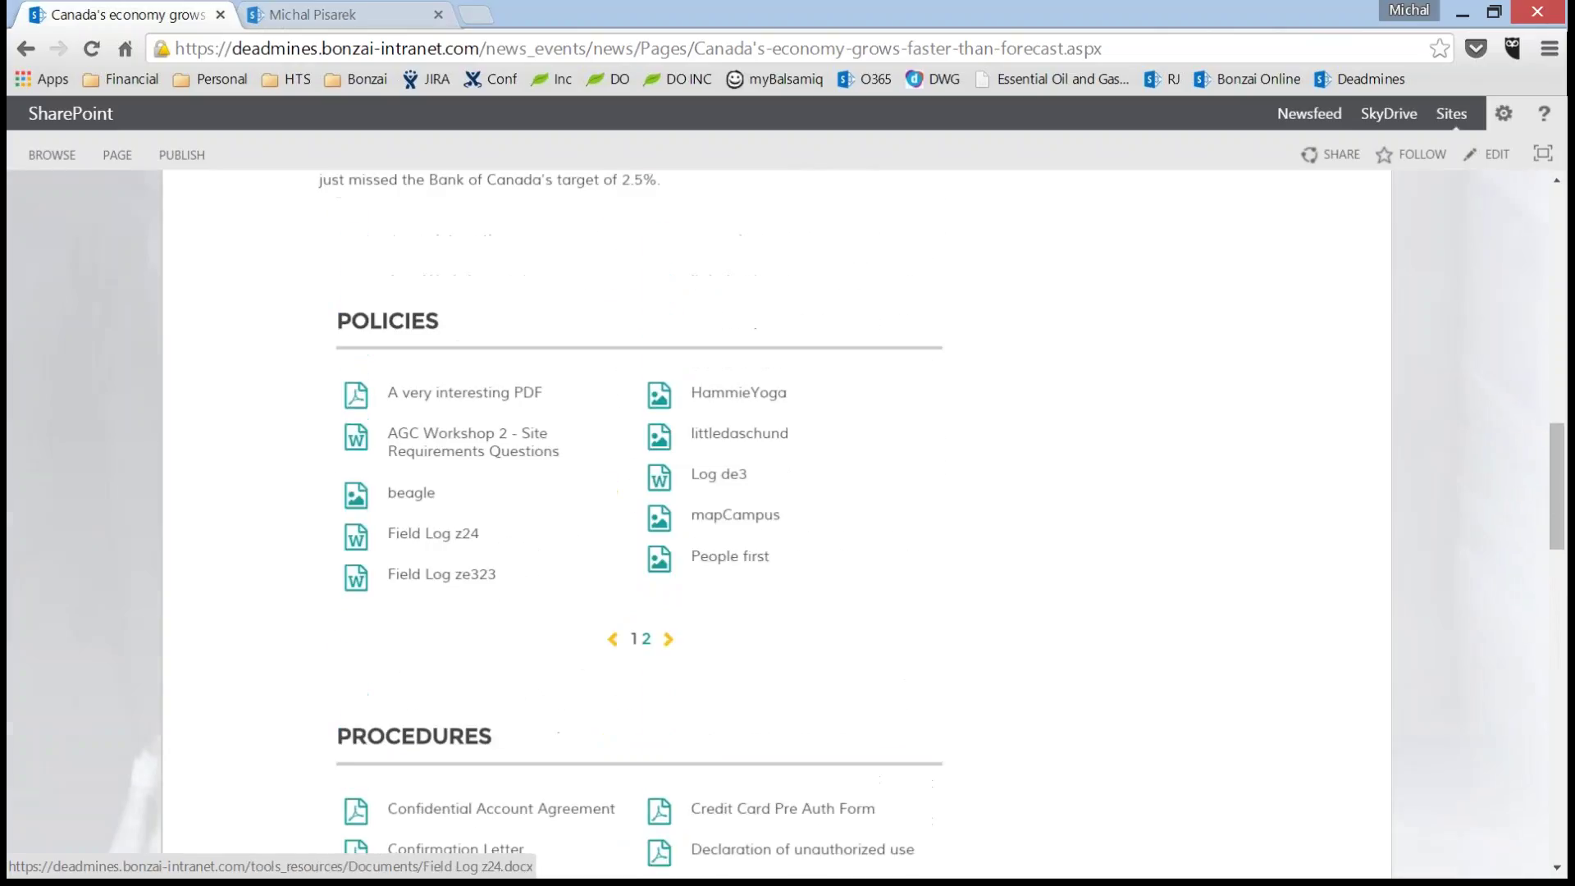
scroll(569, 519, "down", 4)
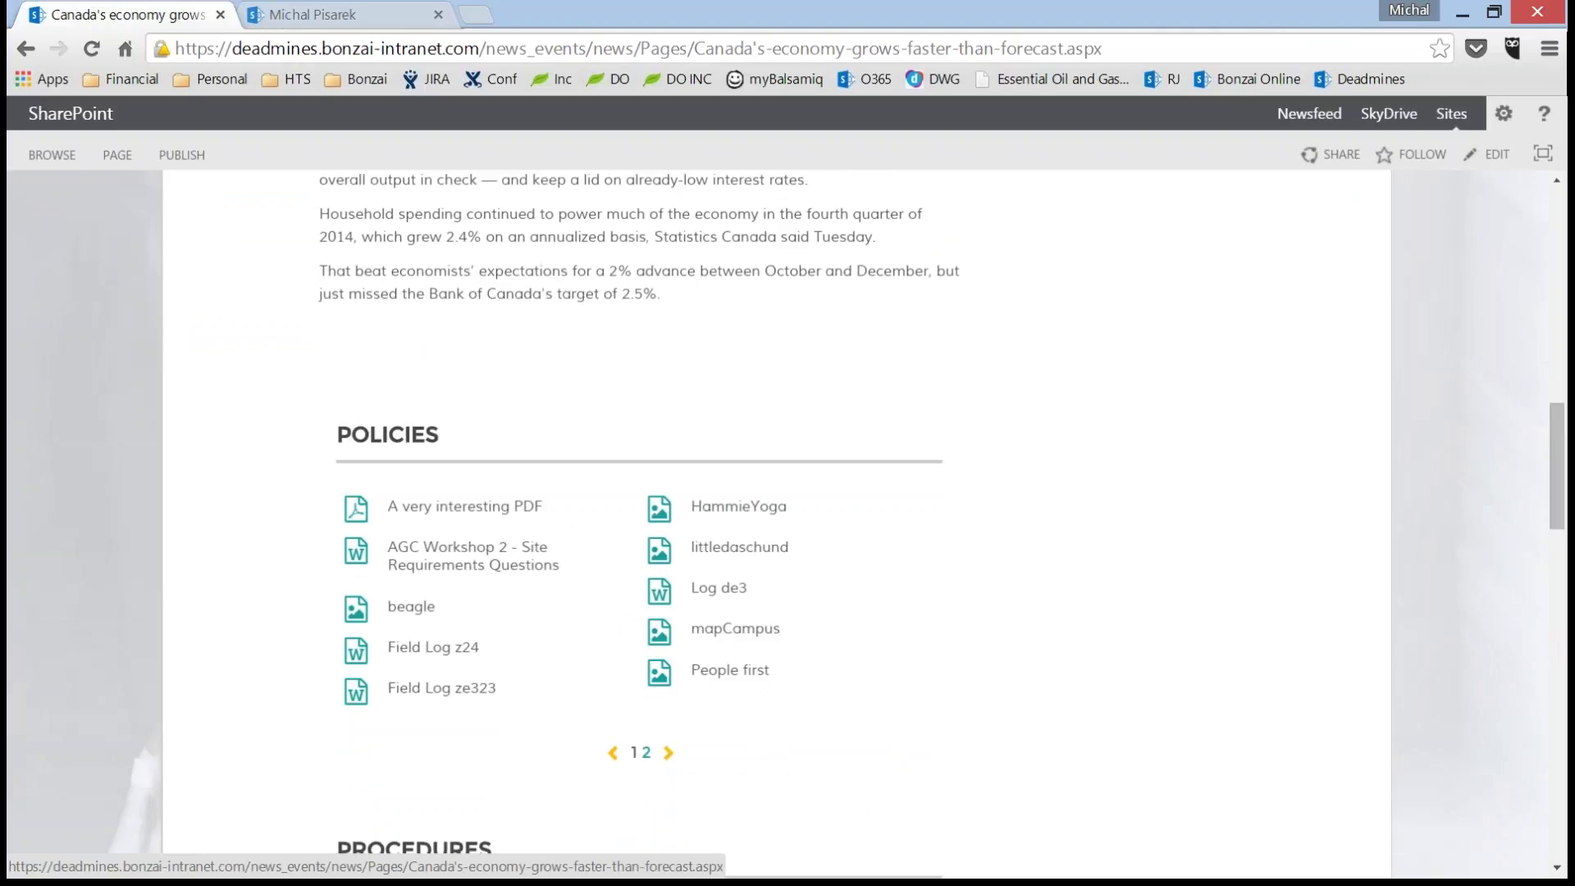
scroll(592, 523, "up", 3)
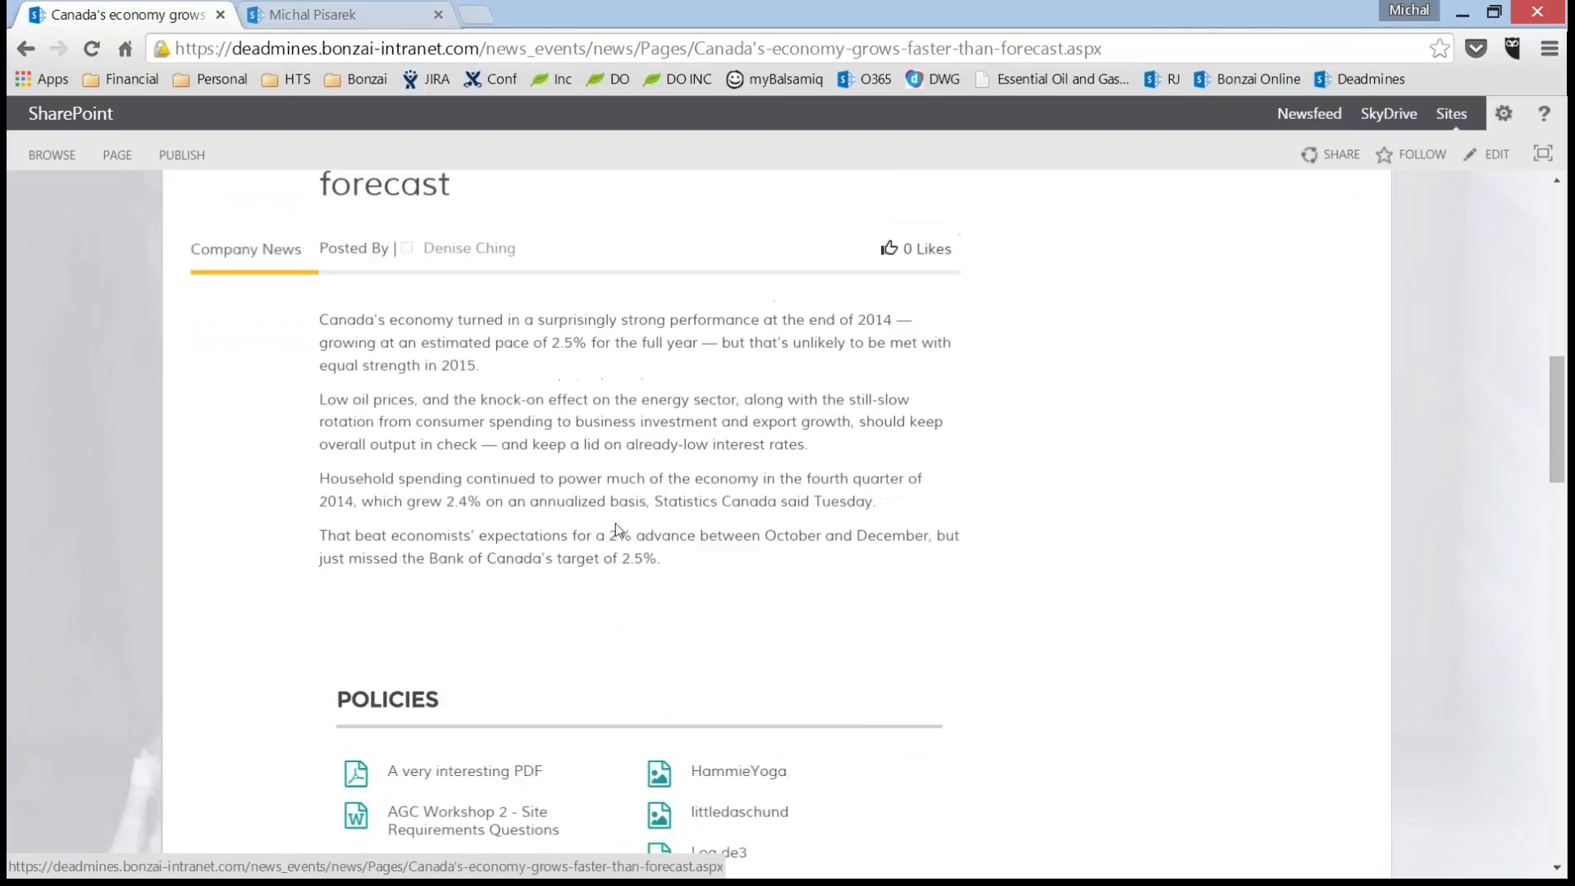
- Edit the article page and insert a Tabbed Web Part from Bonzai Web Parts between the body text and the Policies list
left_click(1497, 156)
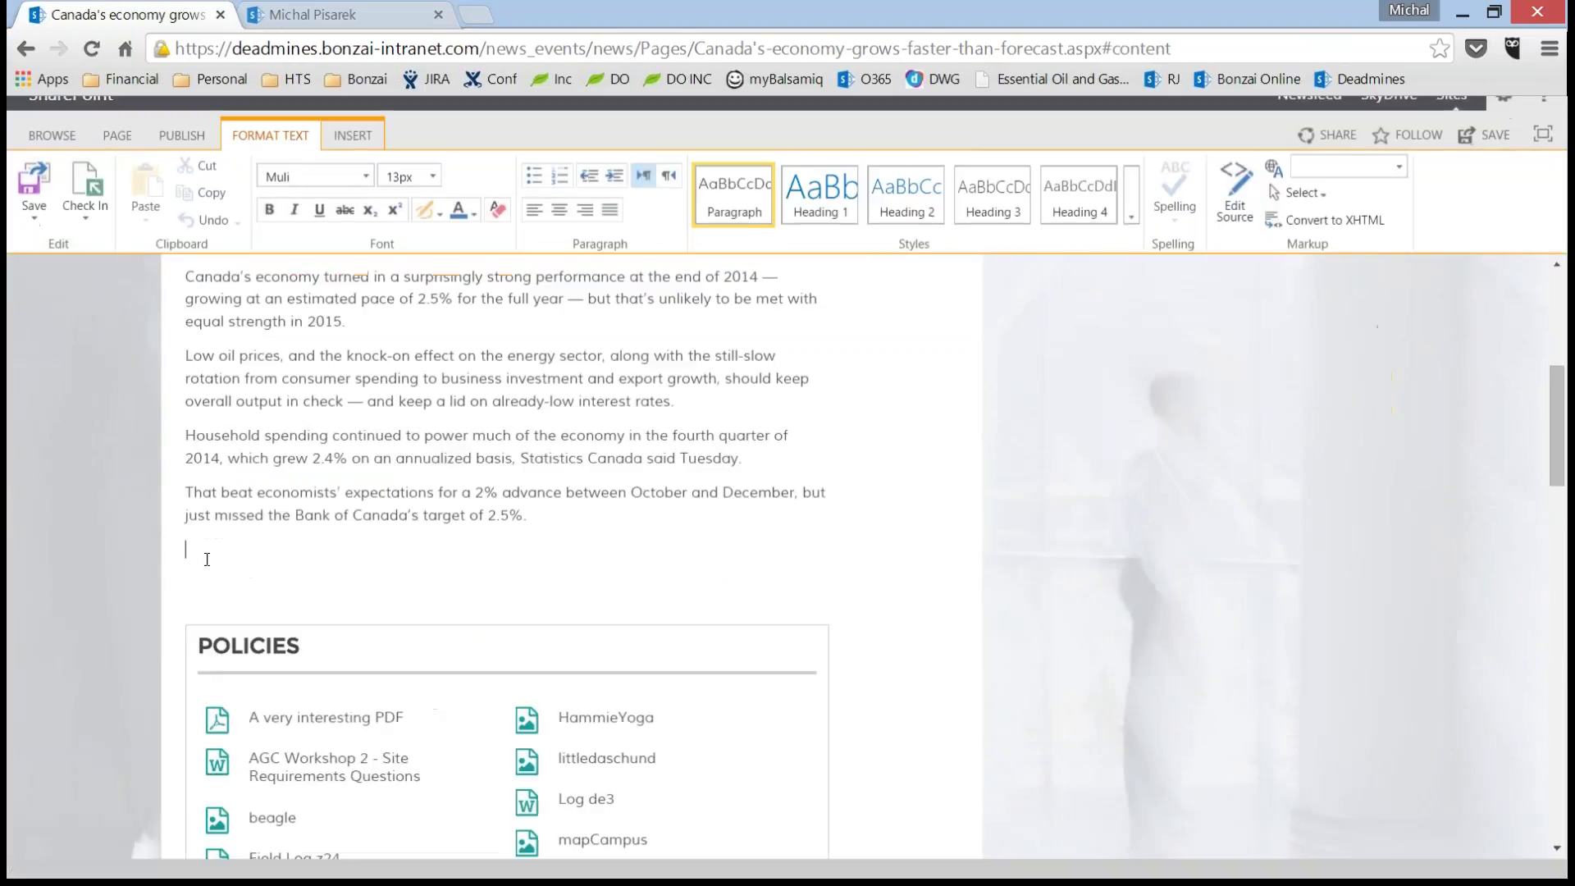
left_click(353, 136)
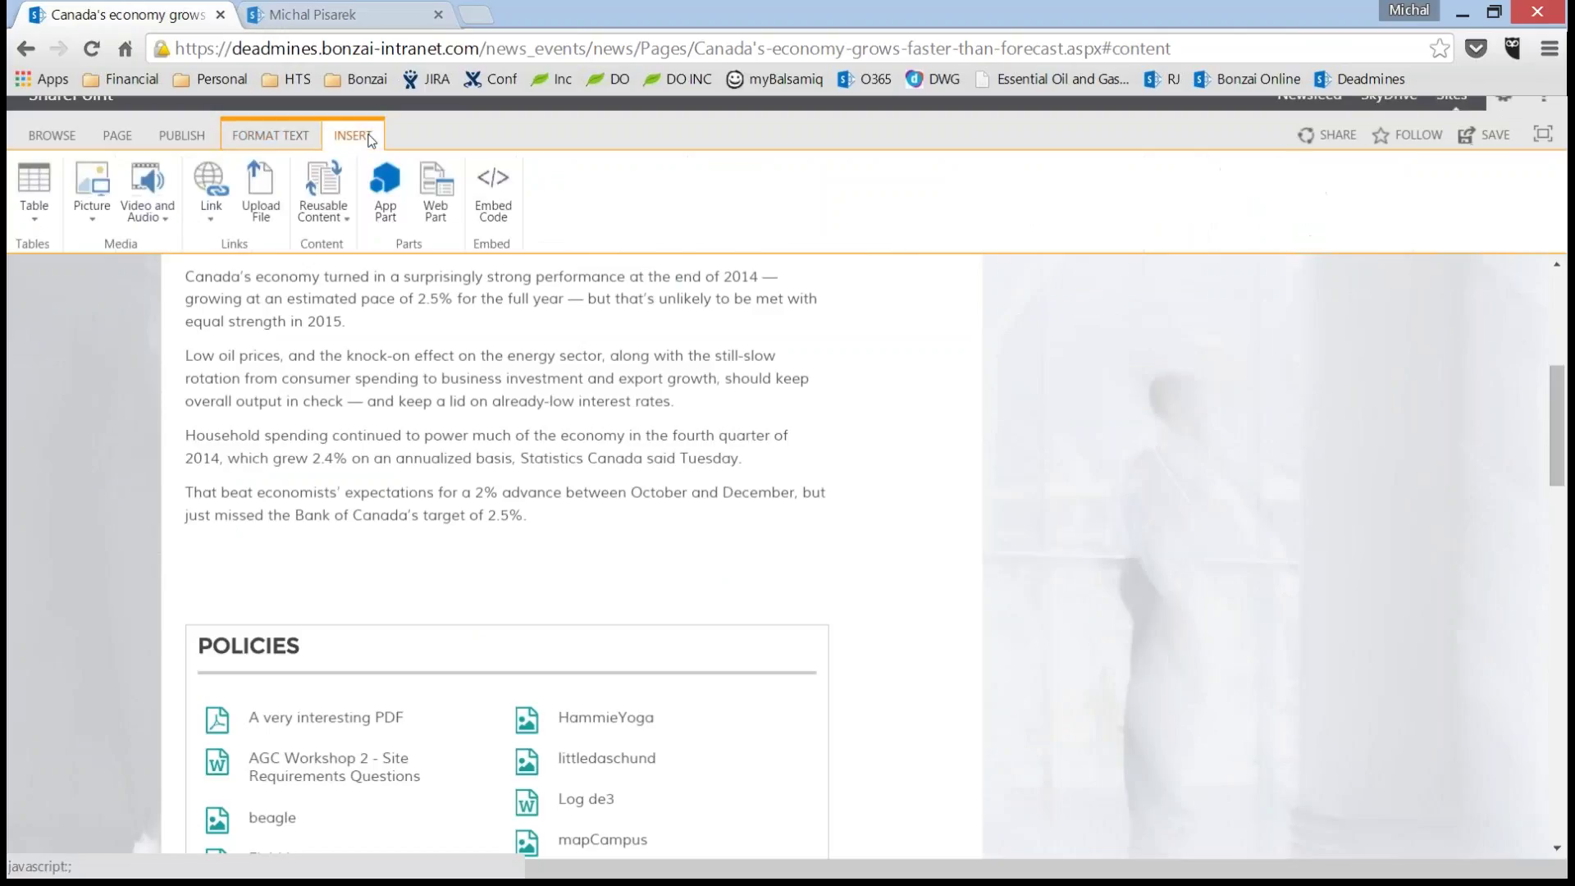
left_click(436, 190)
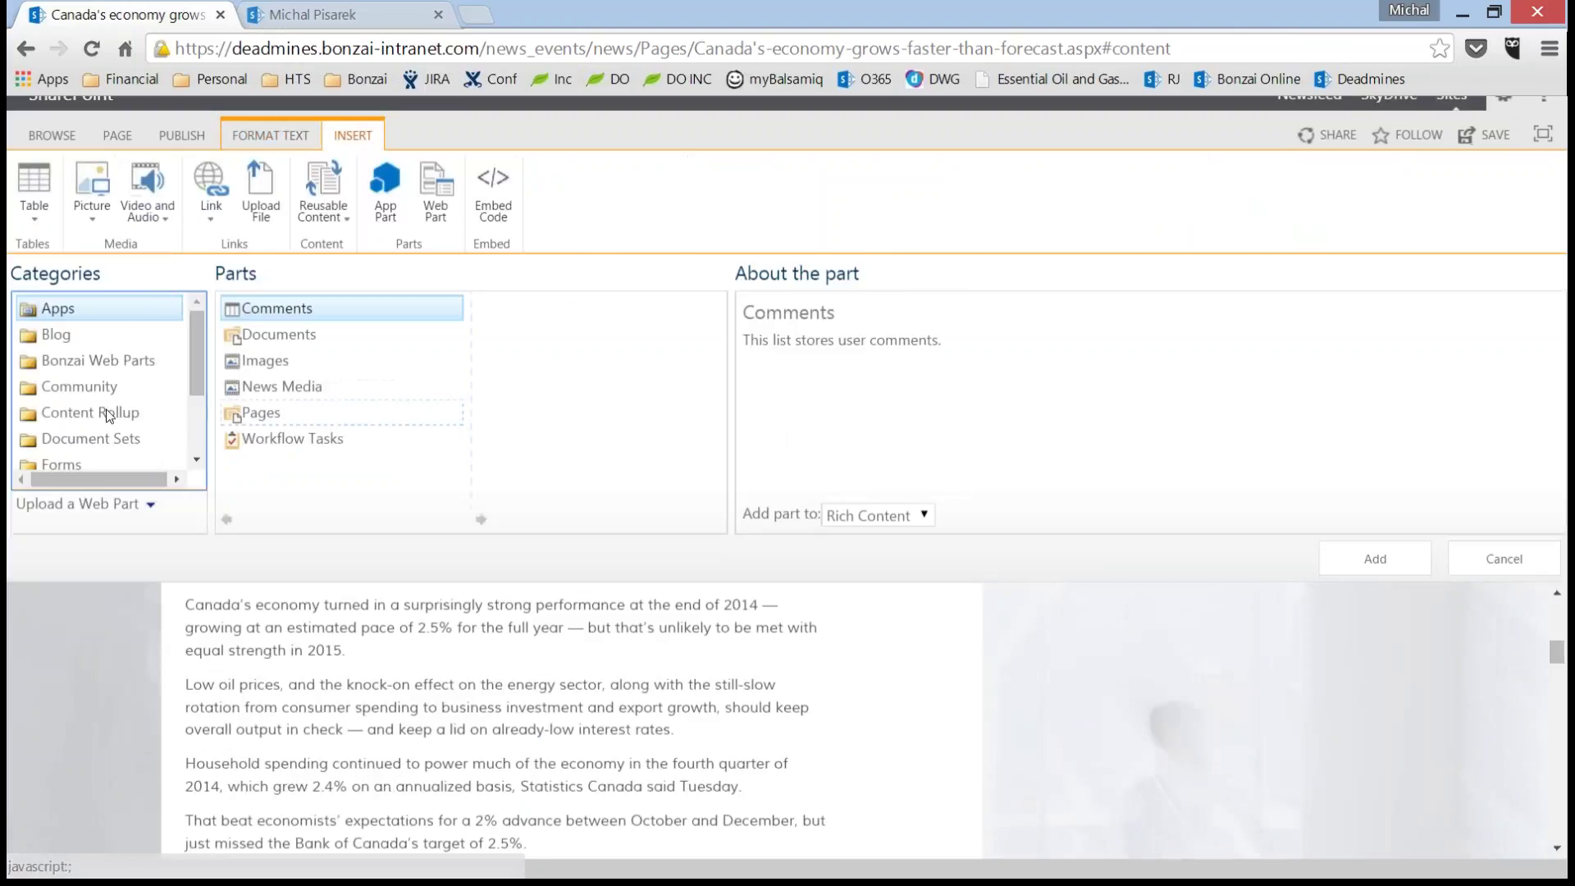
left_click(99, 361)
left_click(566, 439)
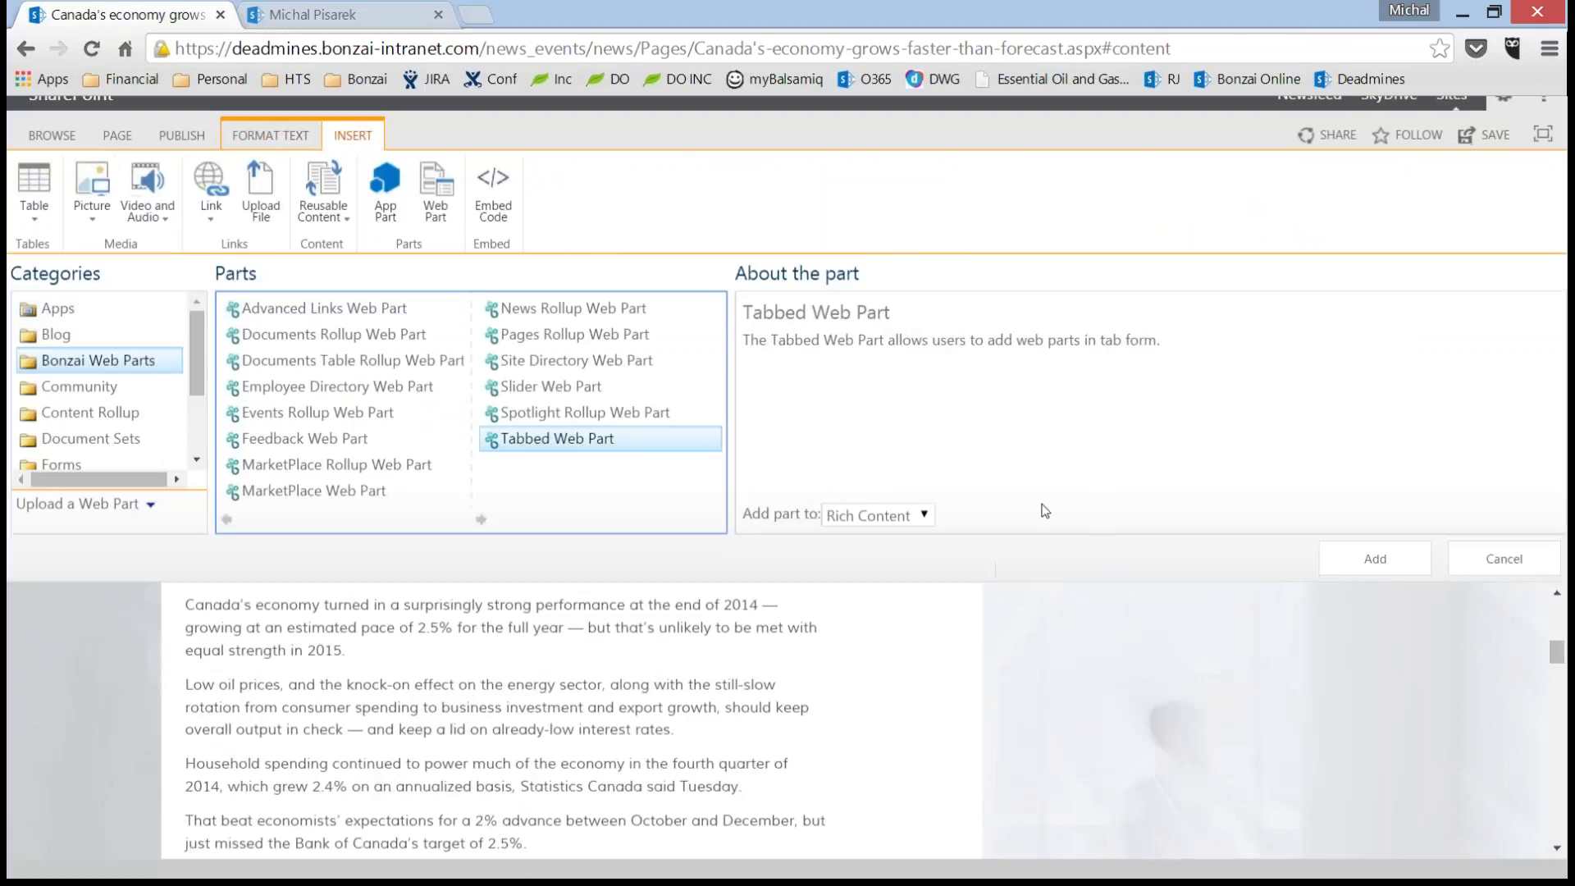
left_click(1394, 556)
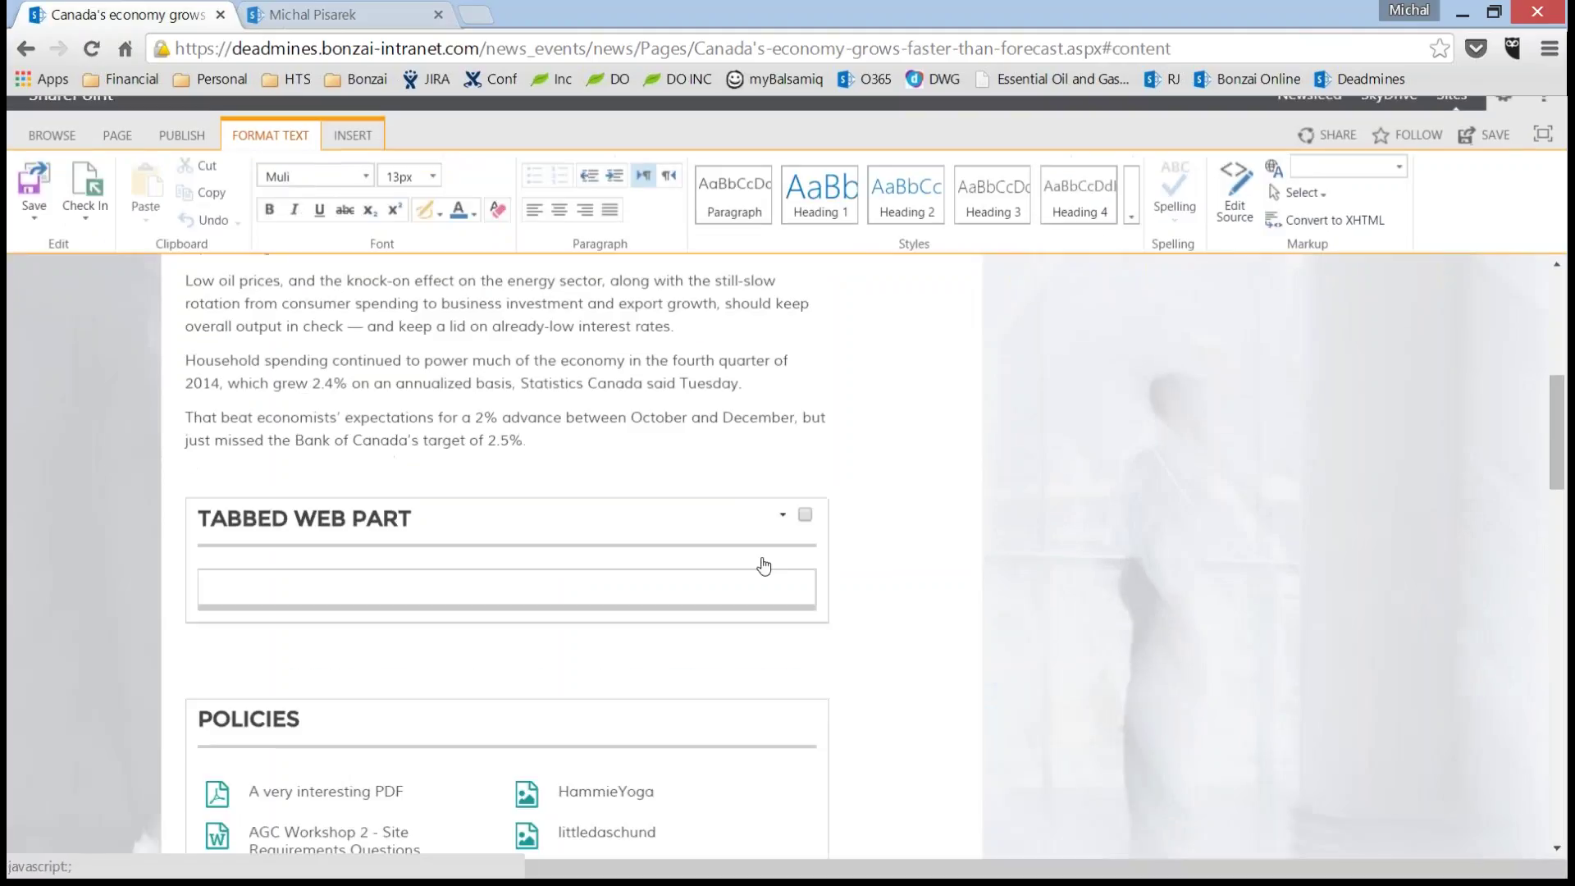
- Open the new Tabbed Web Part's properties and show the article's page content alongside them
left_click(763, 565)
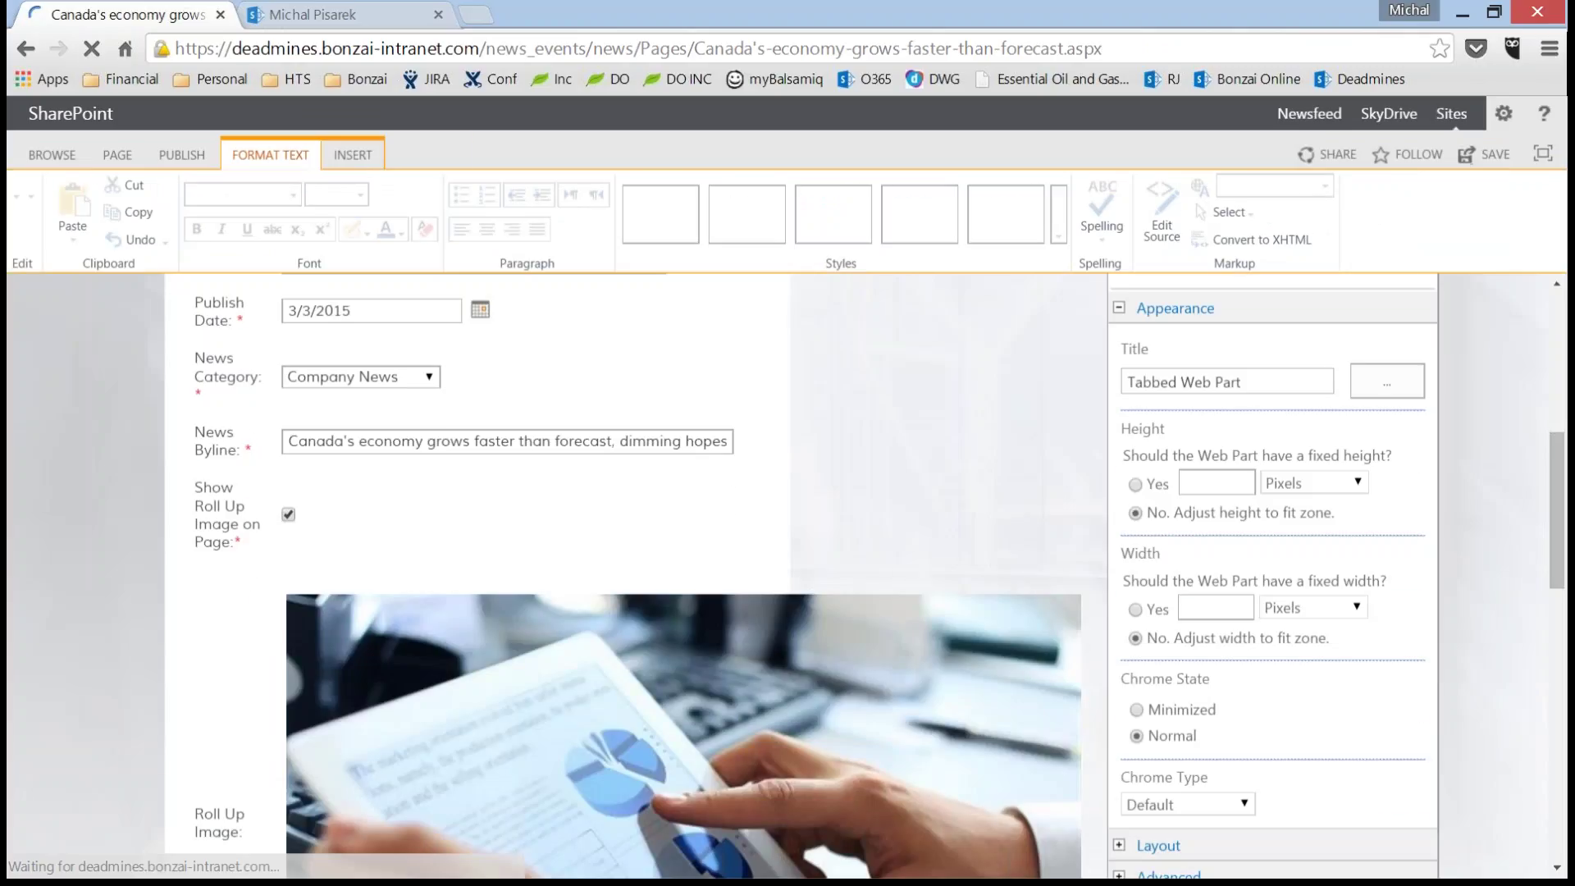
scroll(1548, 506, "down", 1)
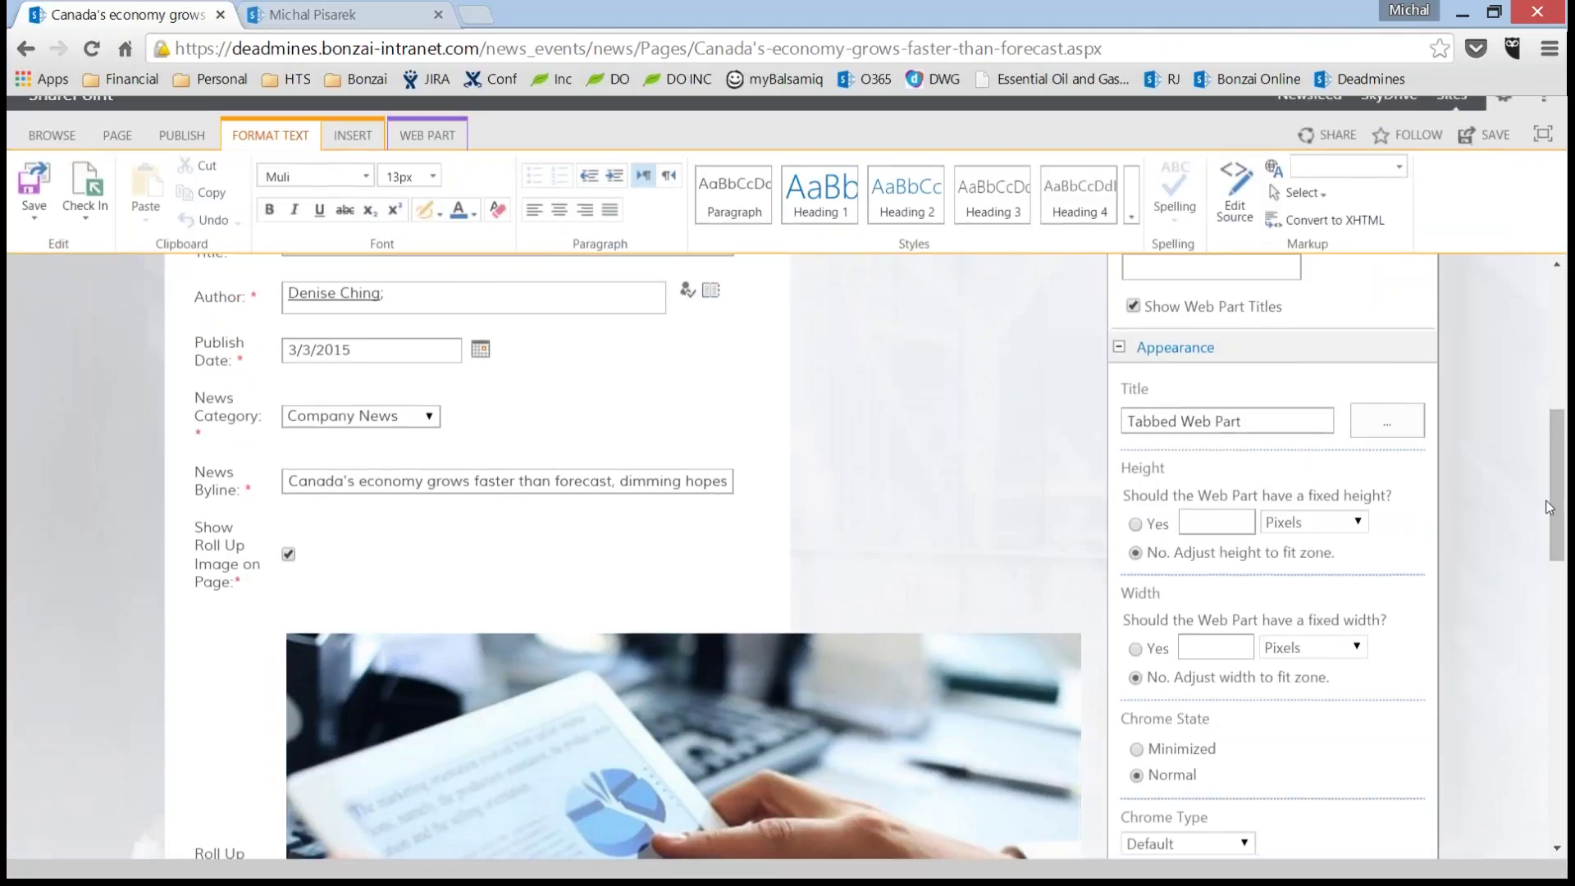
scroll(1548, 507, "up", 4)
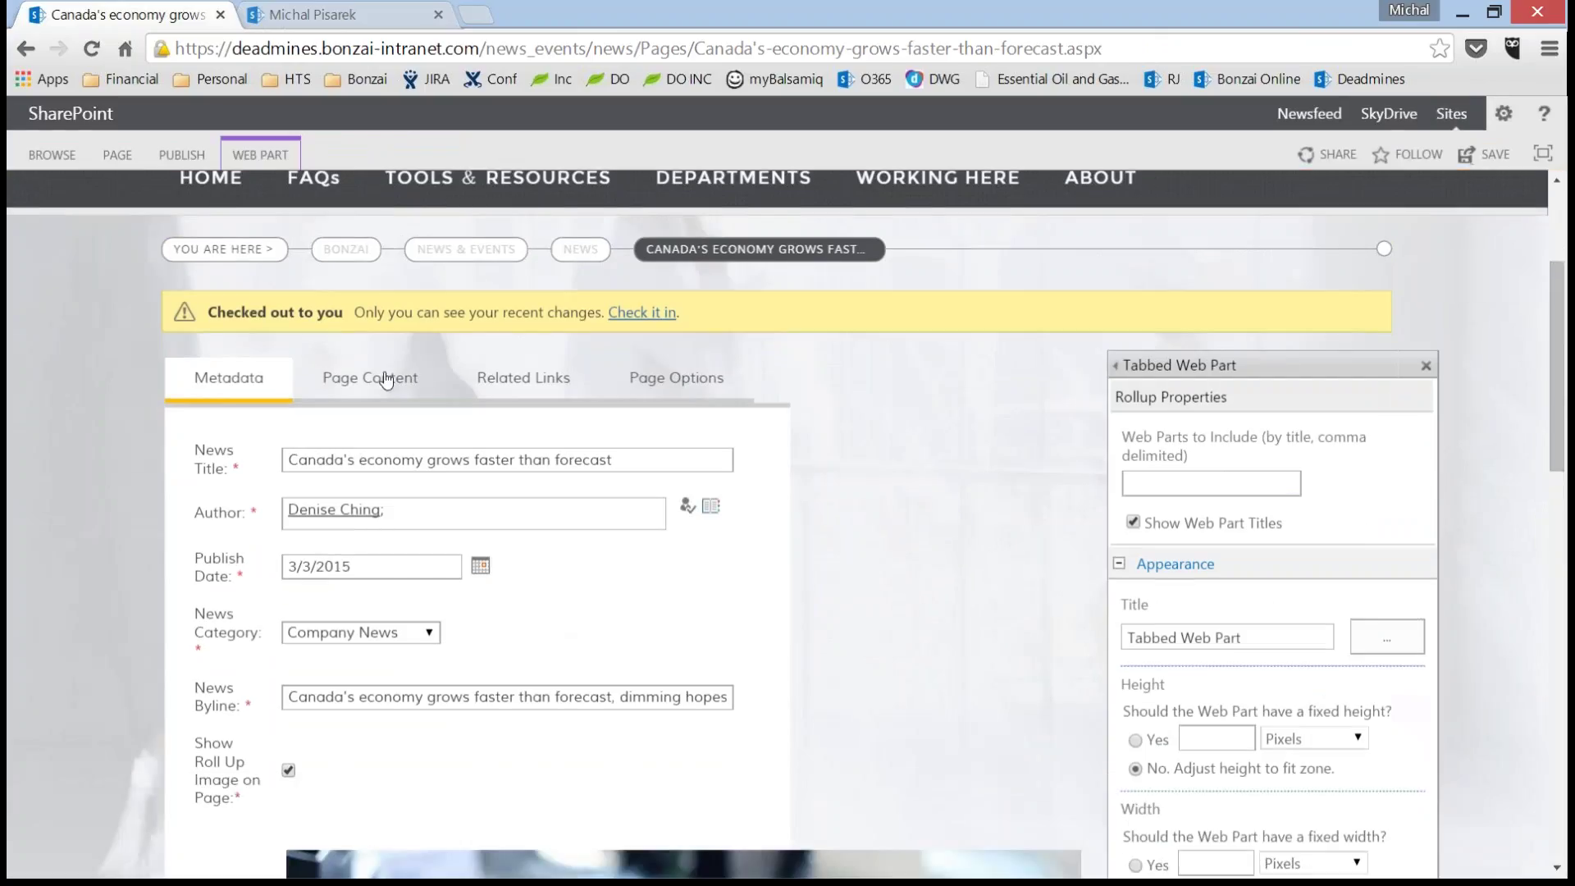
left_click(385, 379)
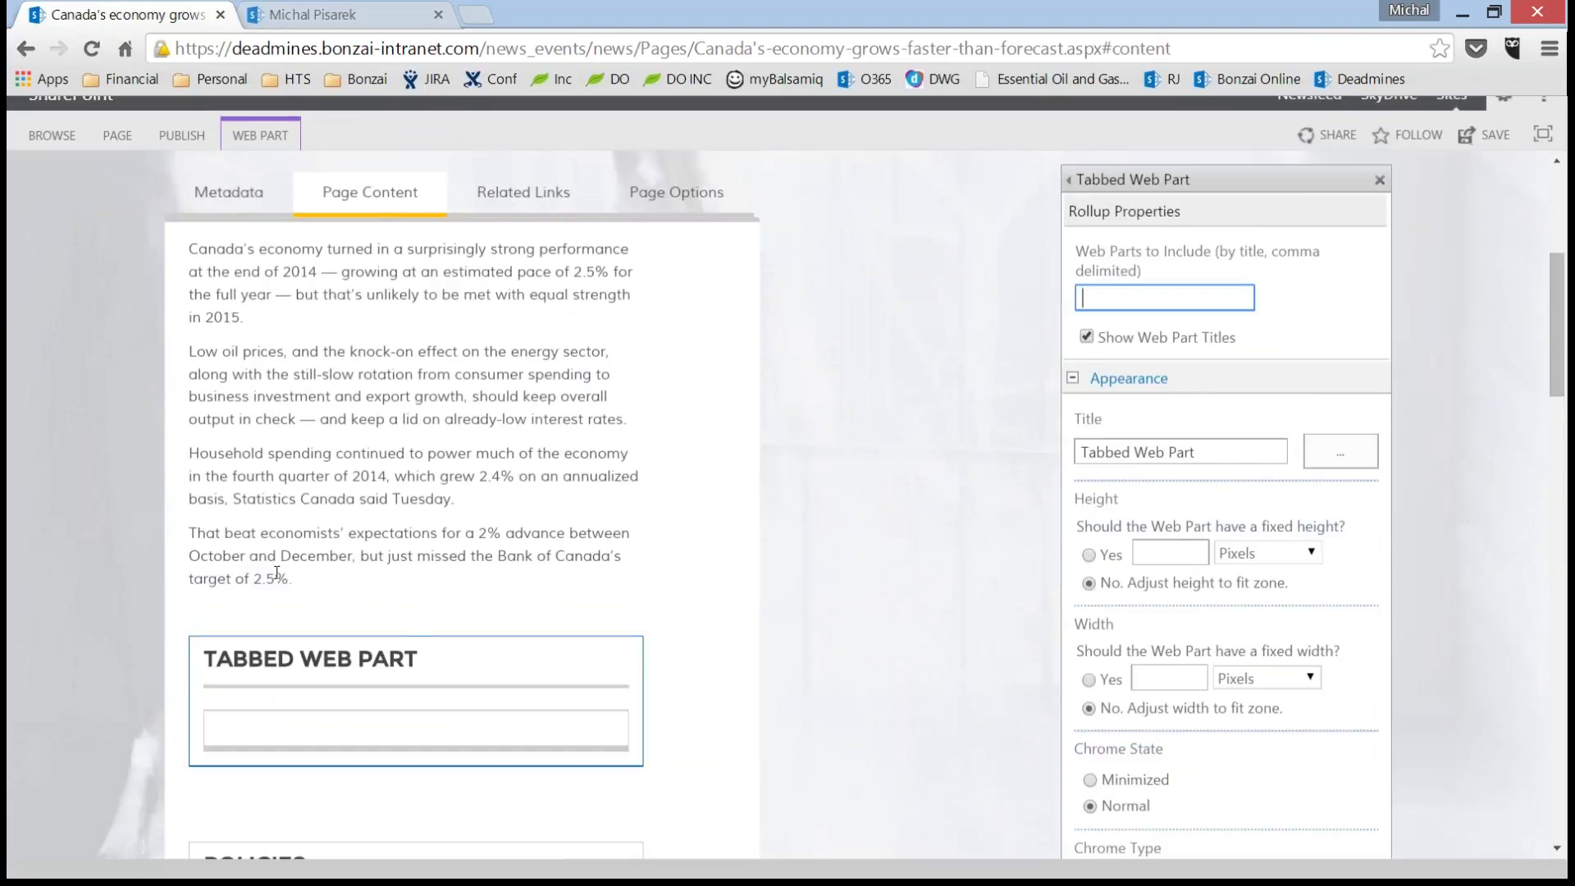
- Set the Tabbed Web Part to include "Policies,Procedures,Forms" and turn off Show Web Part Titles
scroll(276, 572, "down", 3)
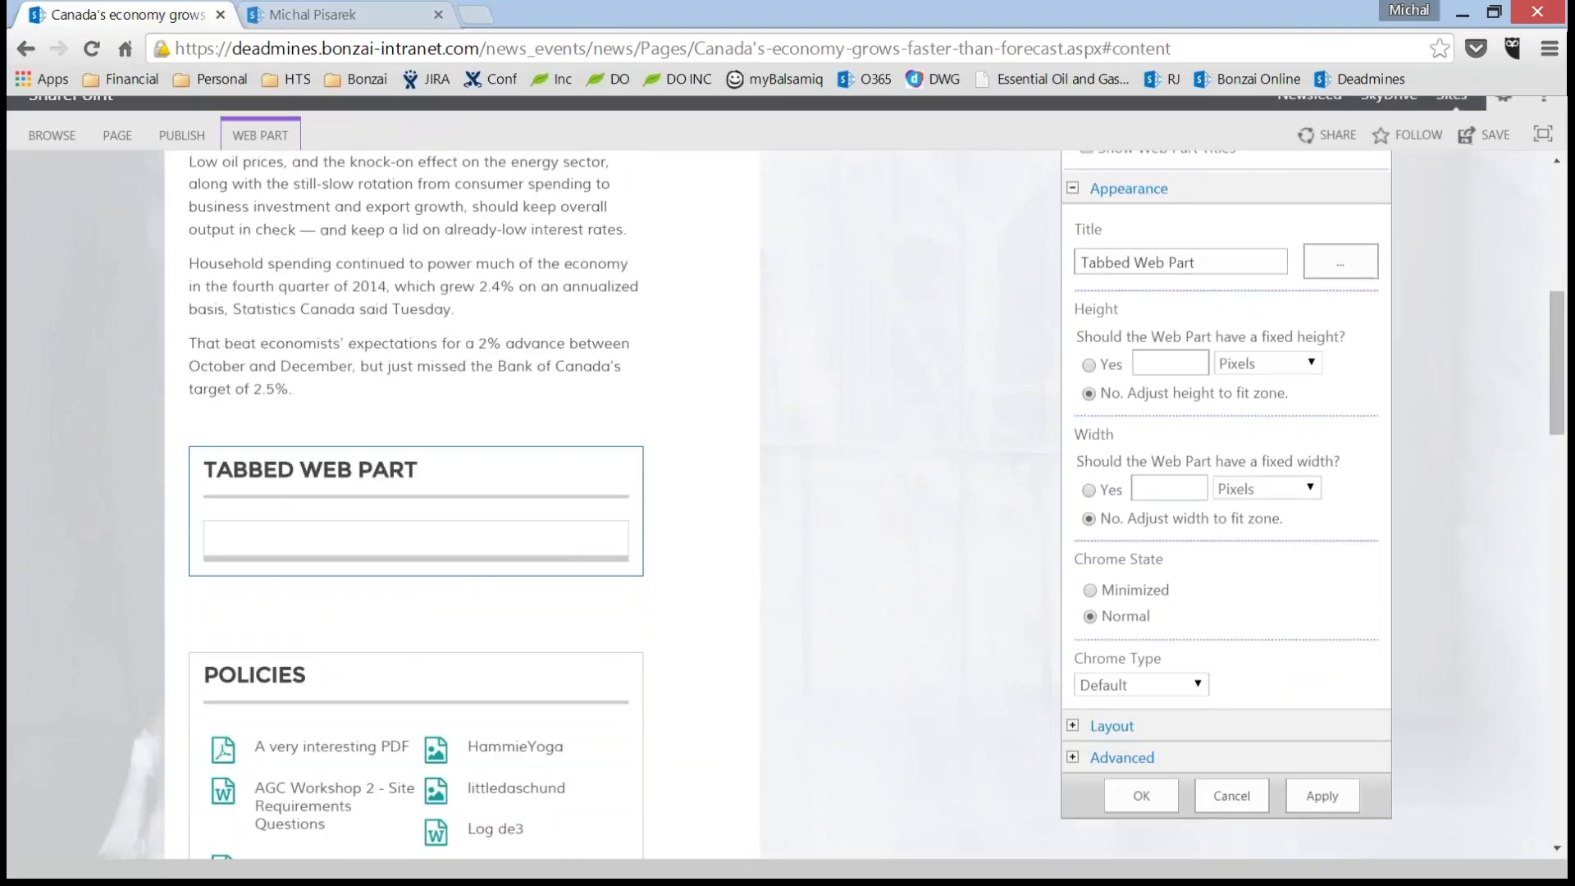
scroll(500, 590, "down", 8)
scroll(499, 591, "up", 4)
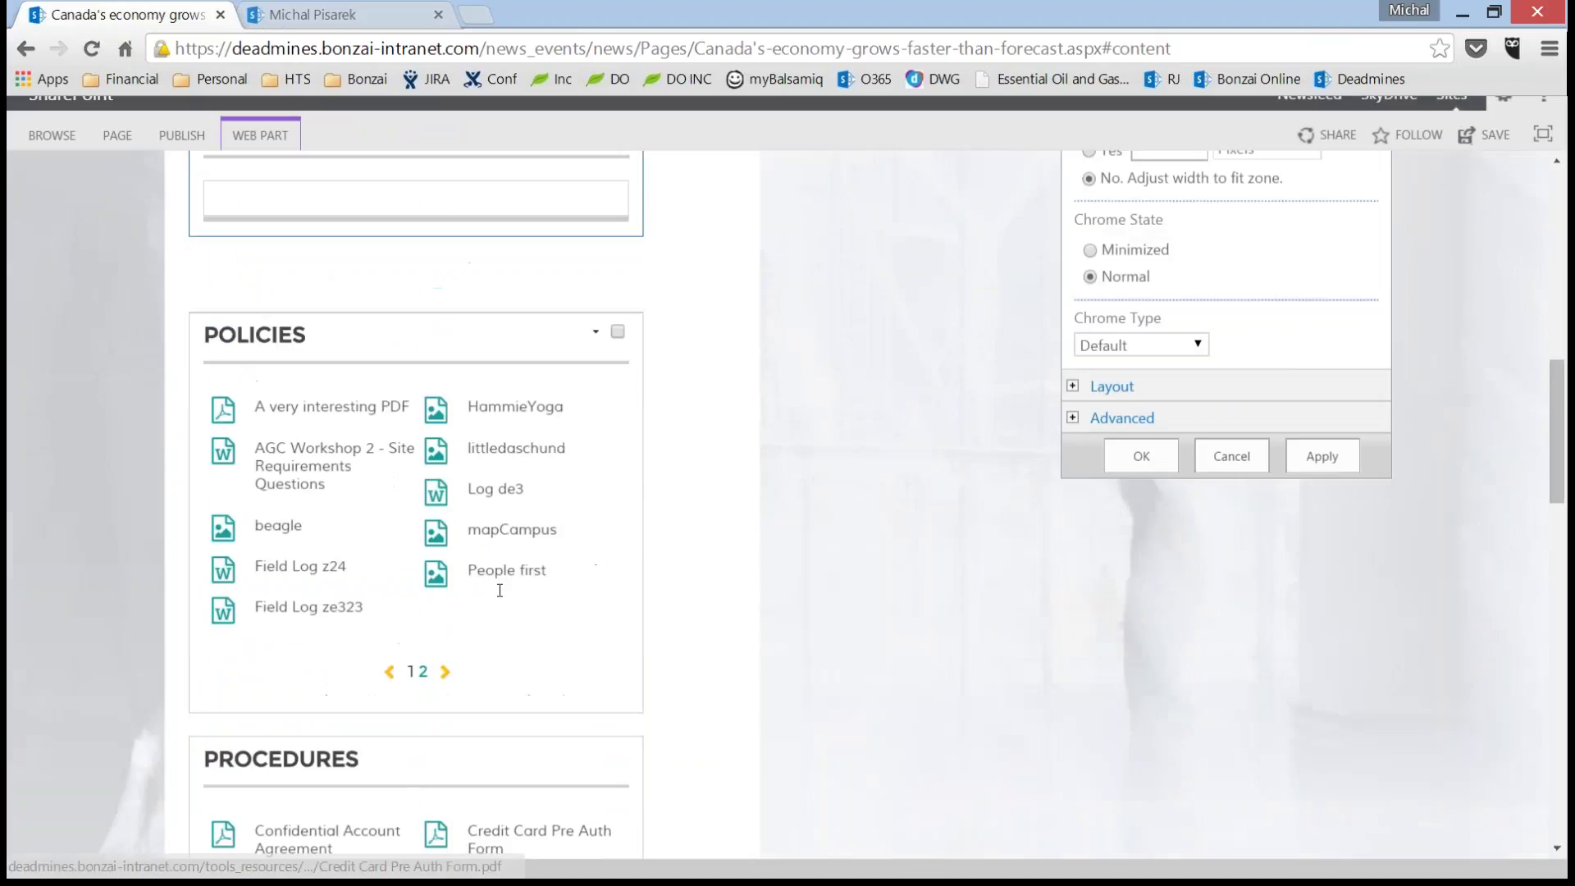
scroll(499, 590, "up", 4)
scroll(500, 591, "up", 2)
left_click(1126, 261)
type("Policies")
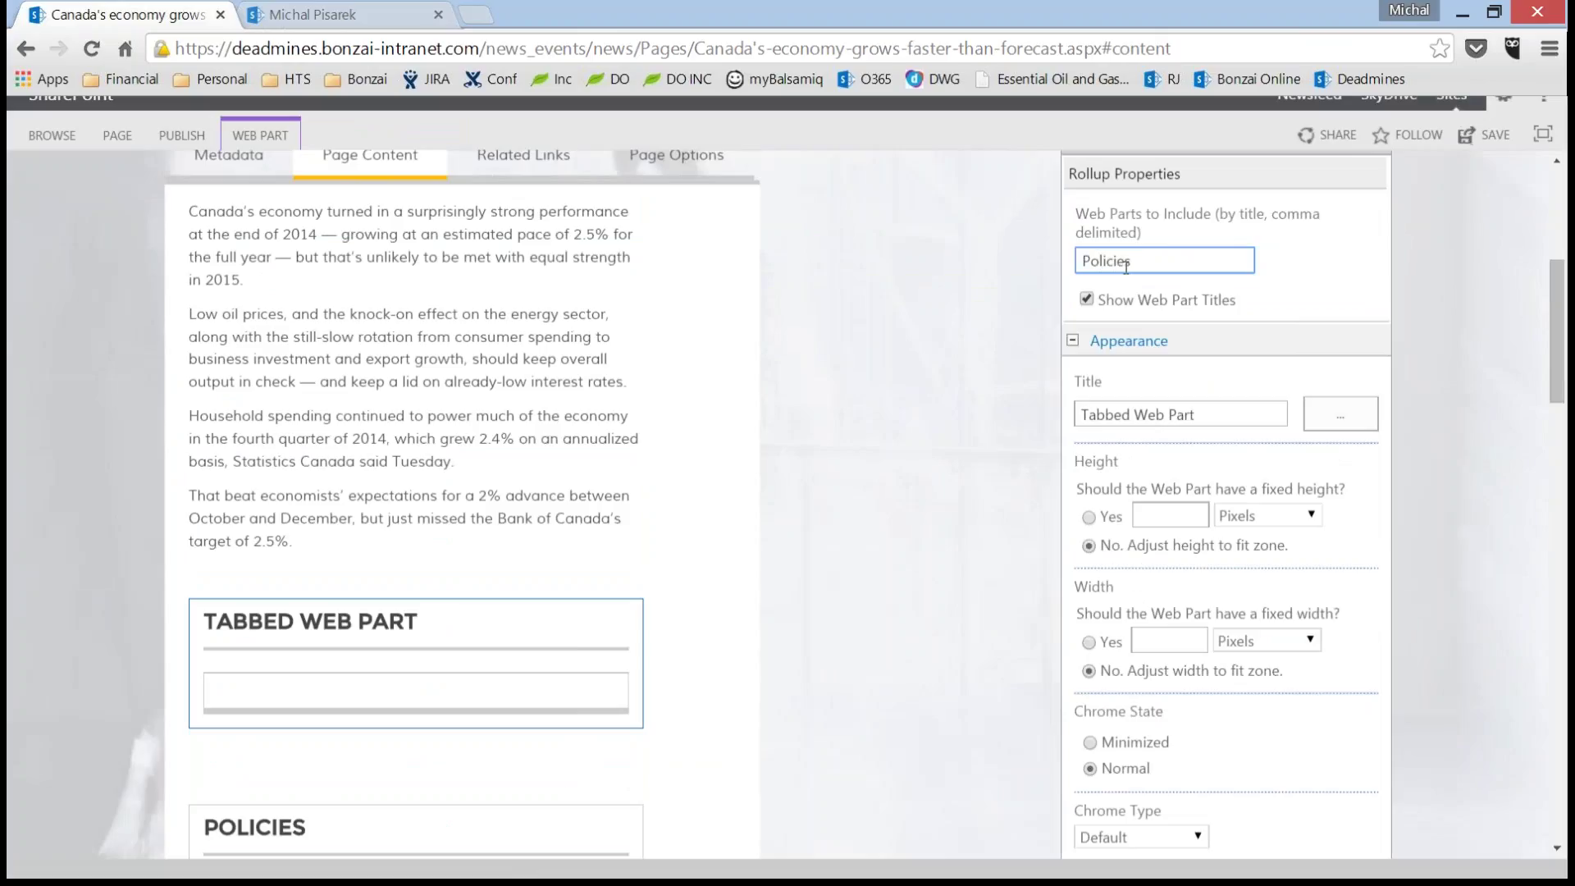
type(",Procedures,Forms")
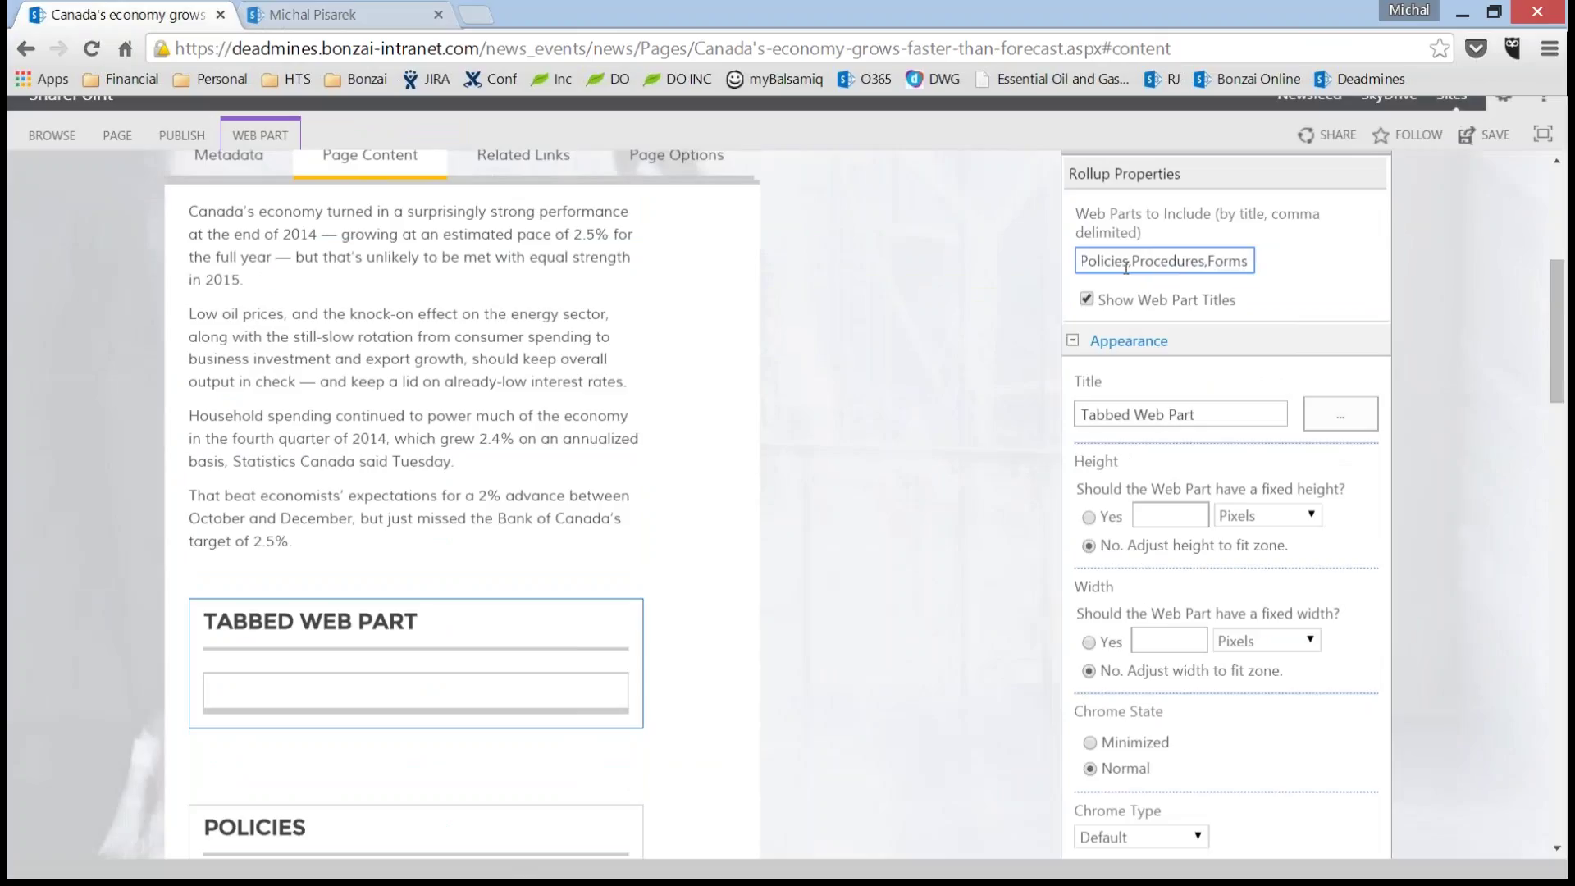
left_click(1206, 300)
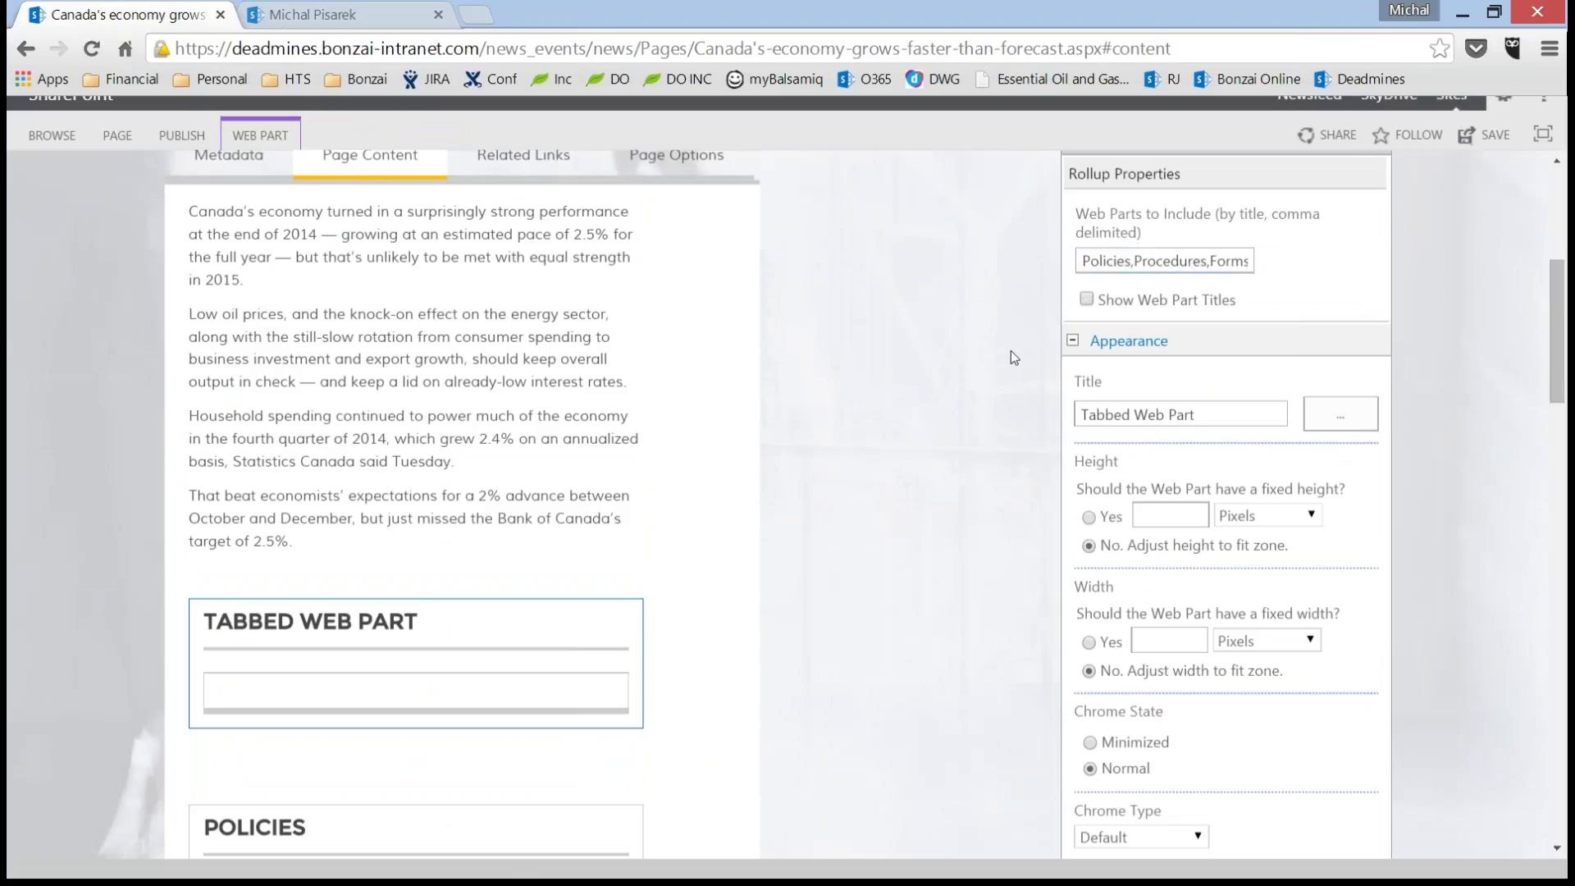
- Set the Tabbed Web Part's chrome type to None and accept its properties
scroll(617, 471, "down", 1)
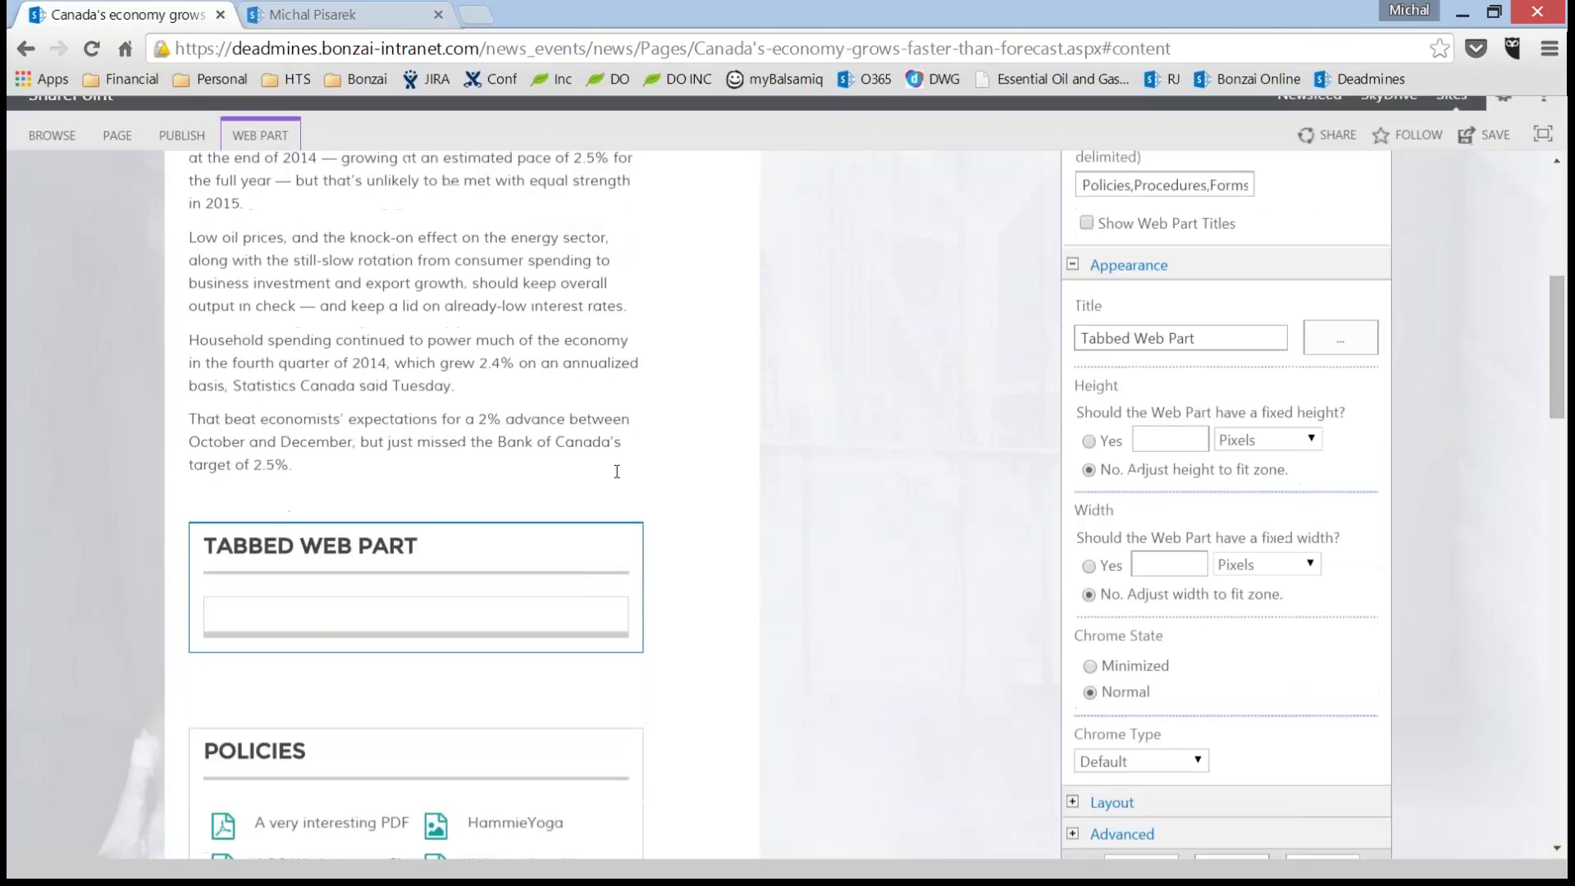
scroll(617, 472, "down", 3)
scroll(666, 459, "down", 1)
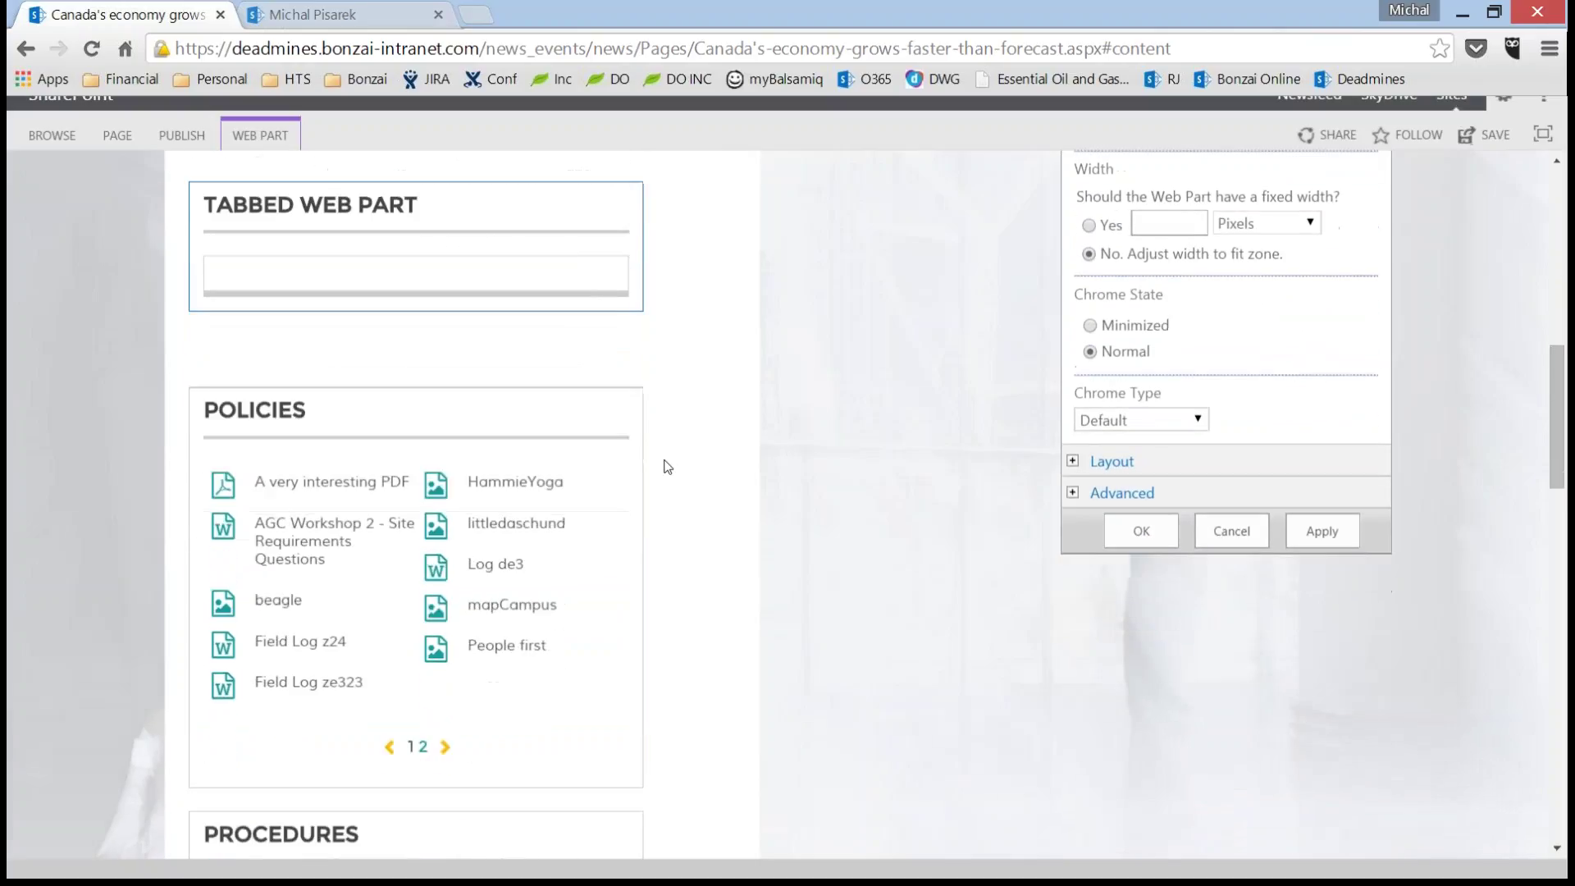
scroll(667, 466, "down", 8)
scroll(661, 468, "up", 7)
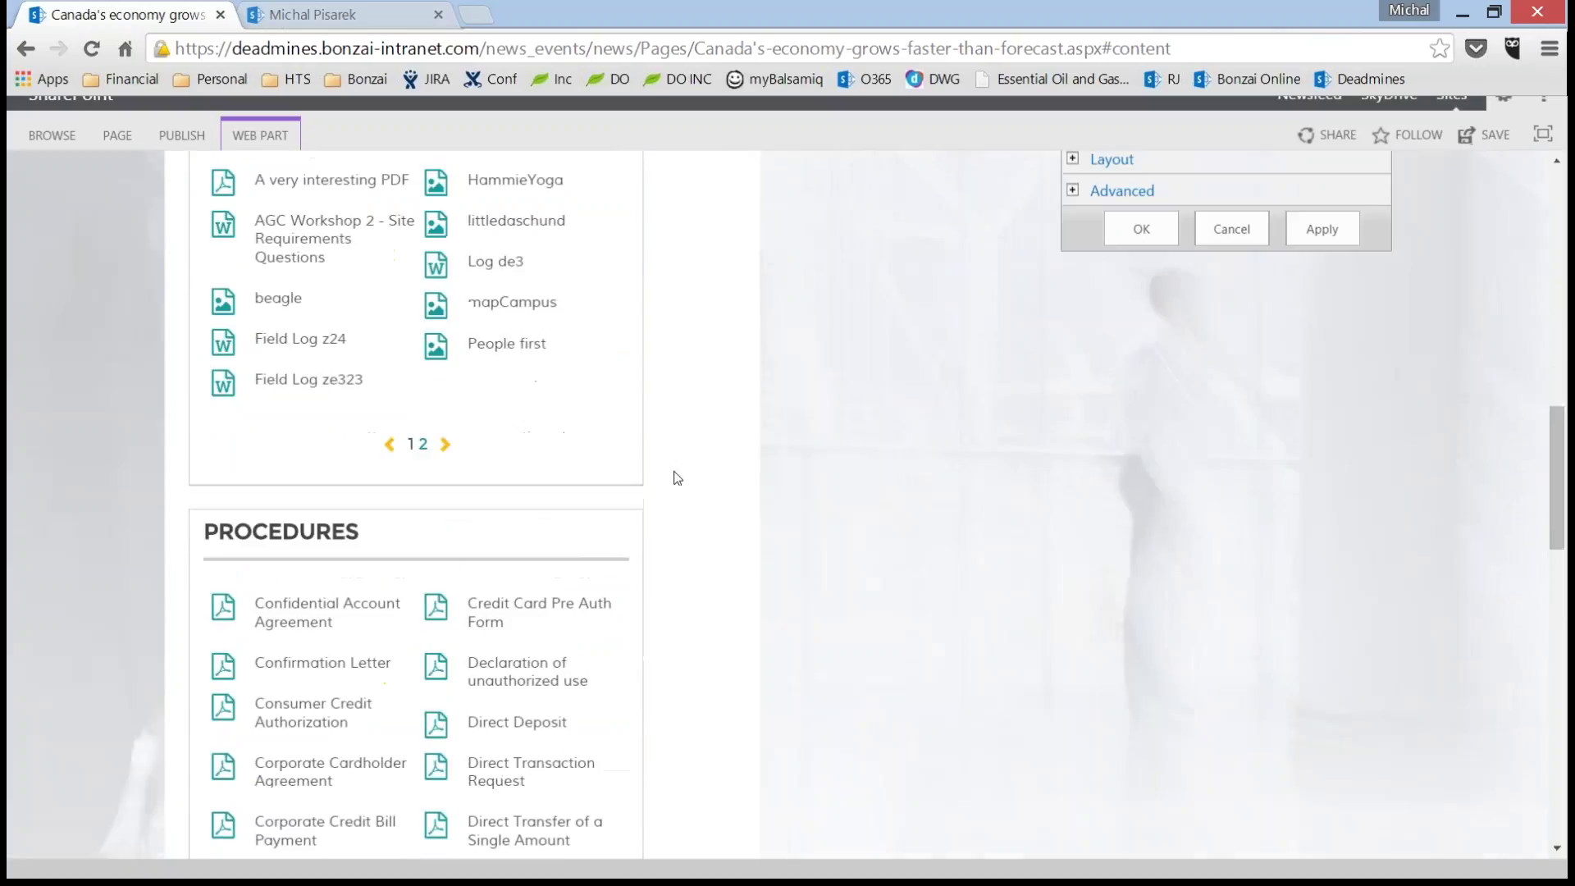
scroll(677, 478, "up", 5)
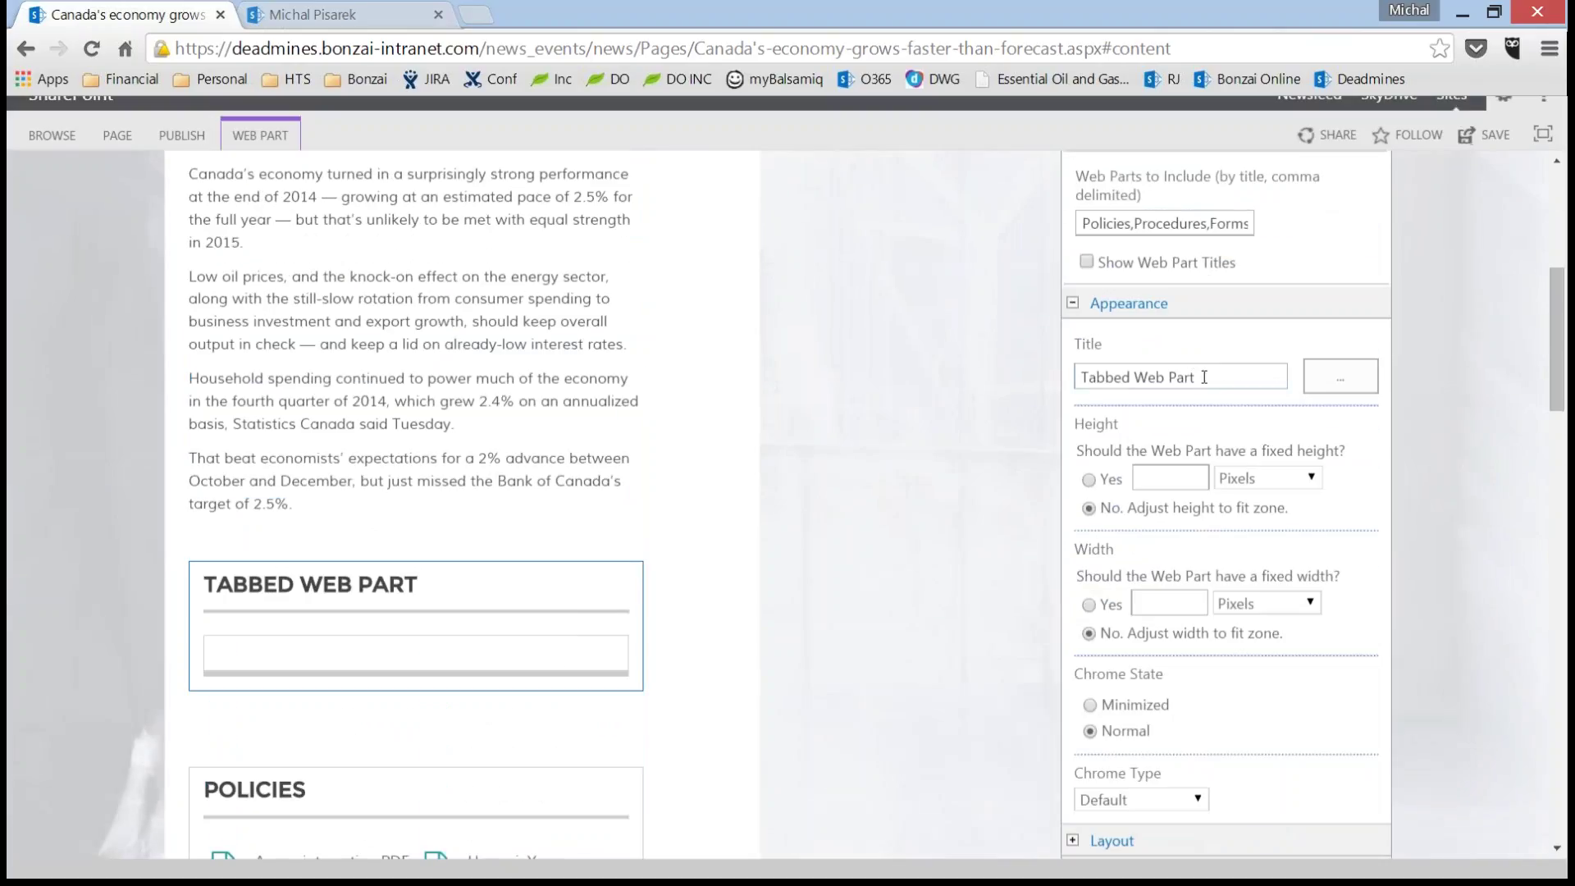
scroll(1204, 376, "down", 1)
scroll(1189, 574, "down", 2)
left_click(1175, 684)
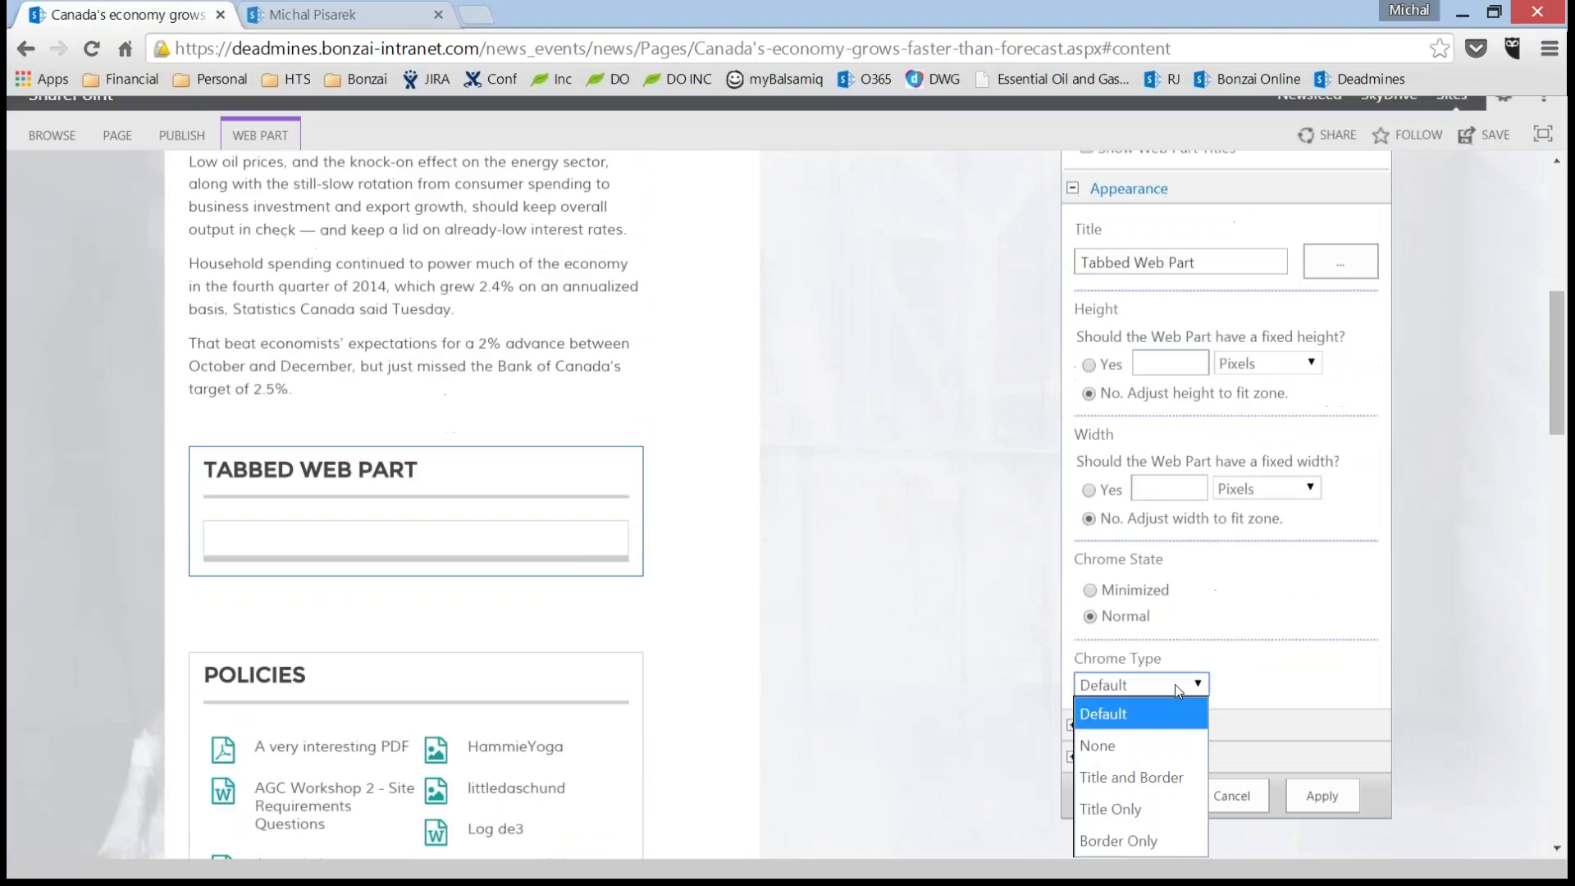
left_click(1149, 745)
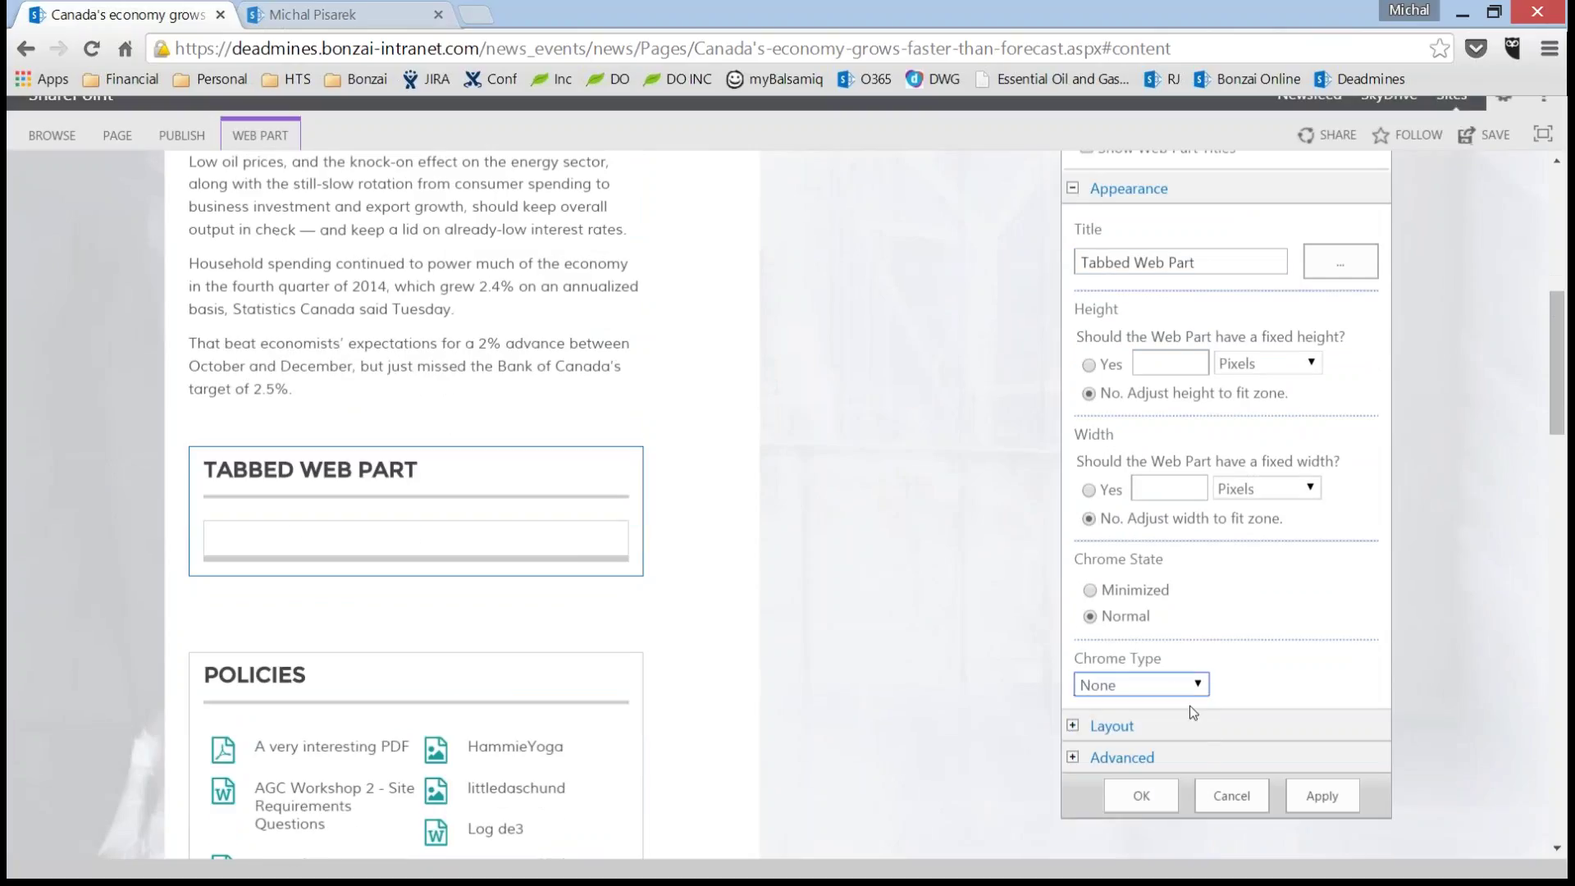
left_click(1141, 789)
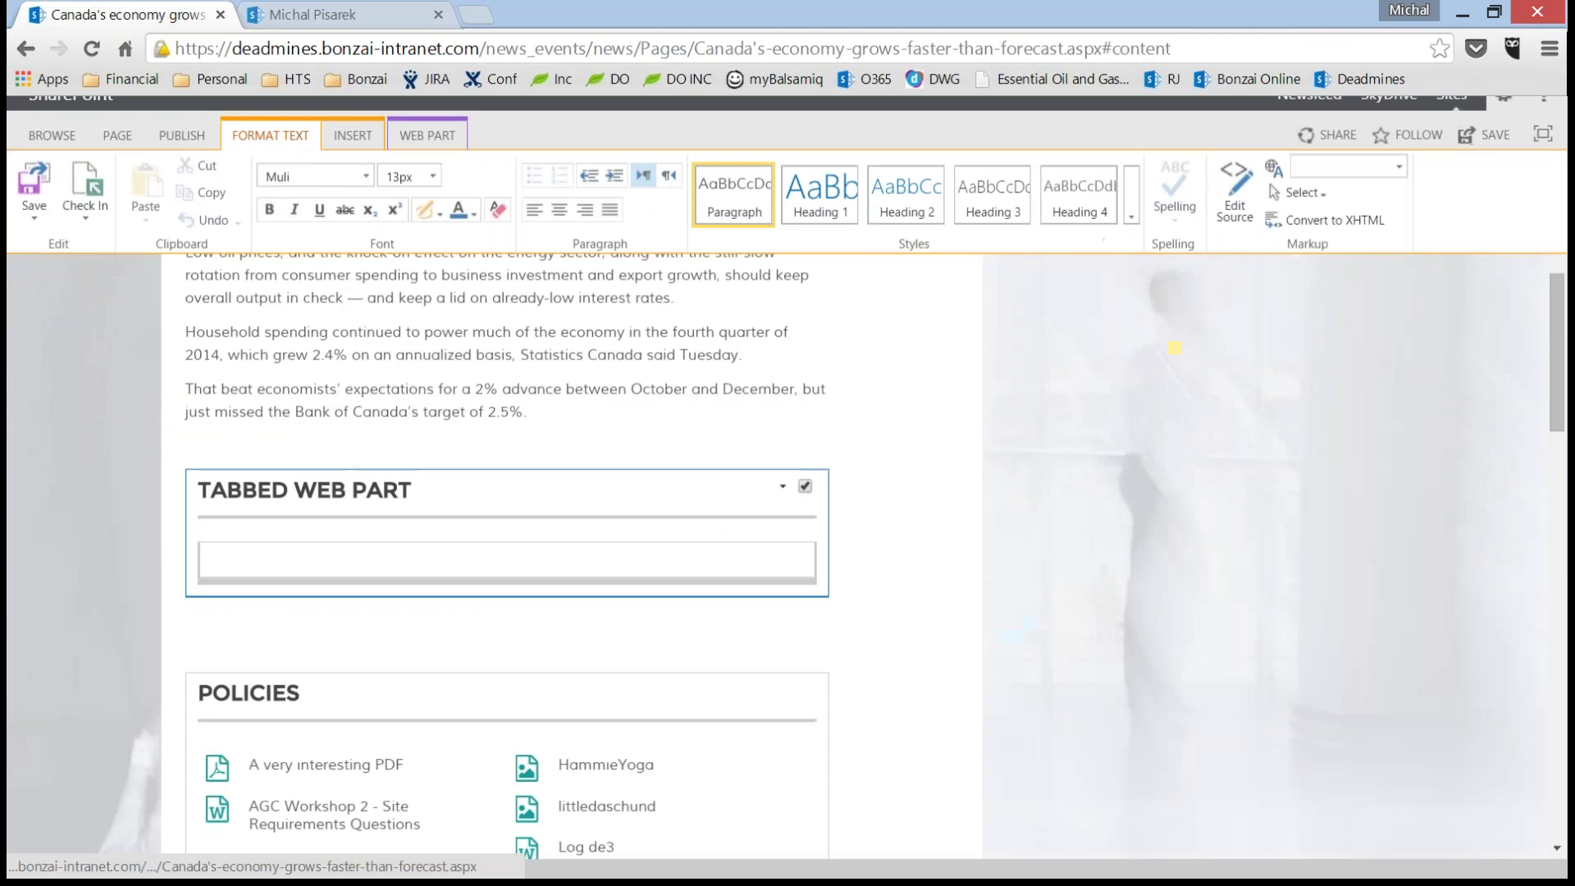
- Publish the article page without comments and look through the published article
left_click(168, 132)
left_click(39, 185)
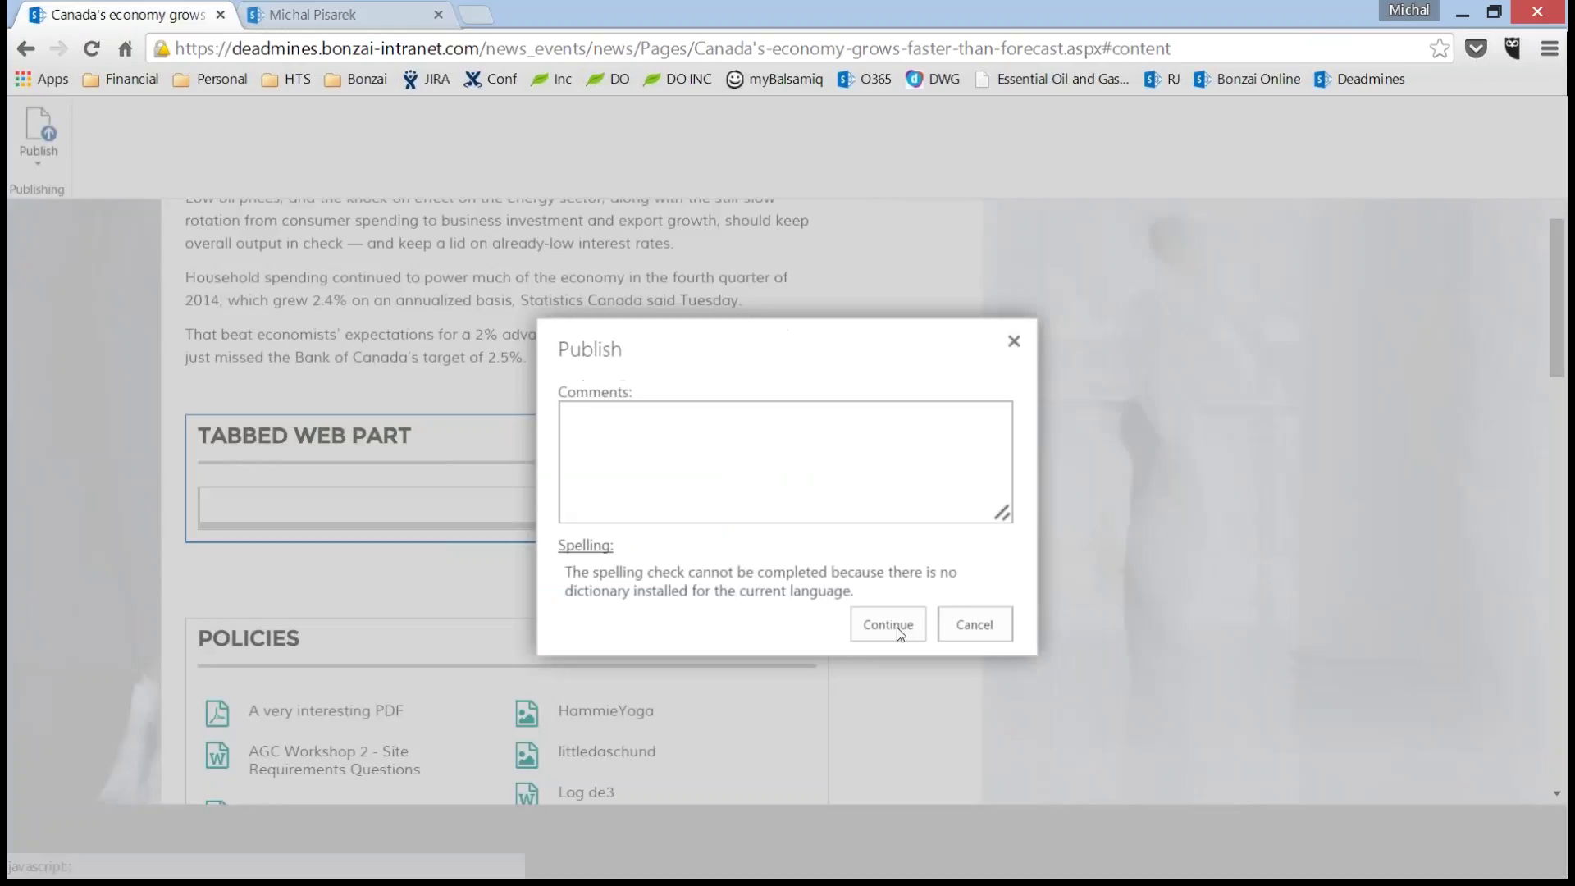
left_click(888, 625)
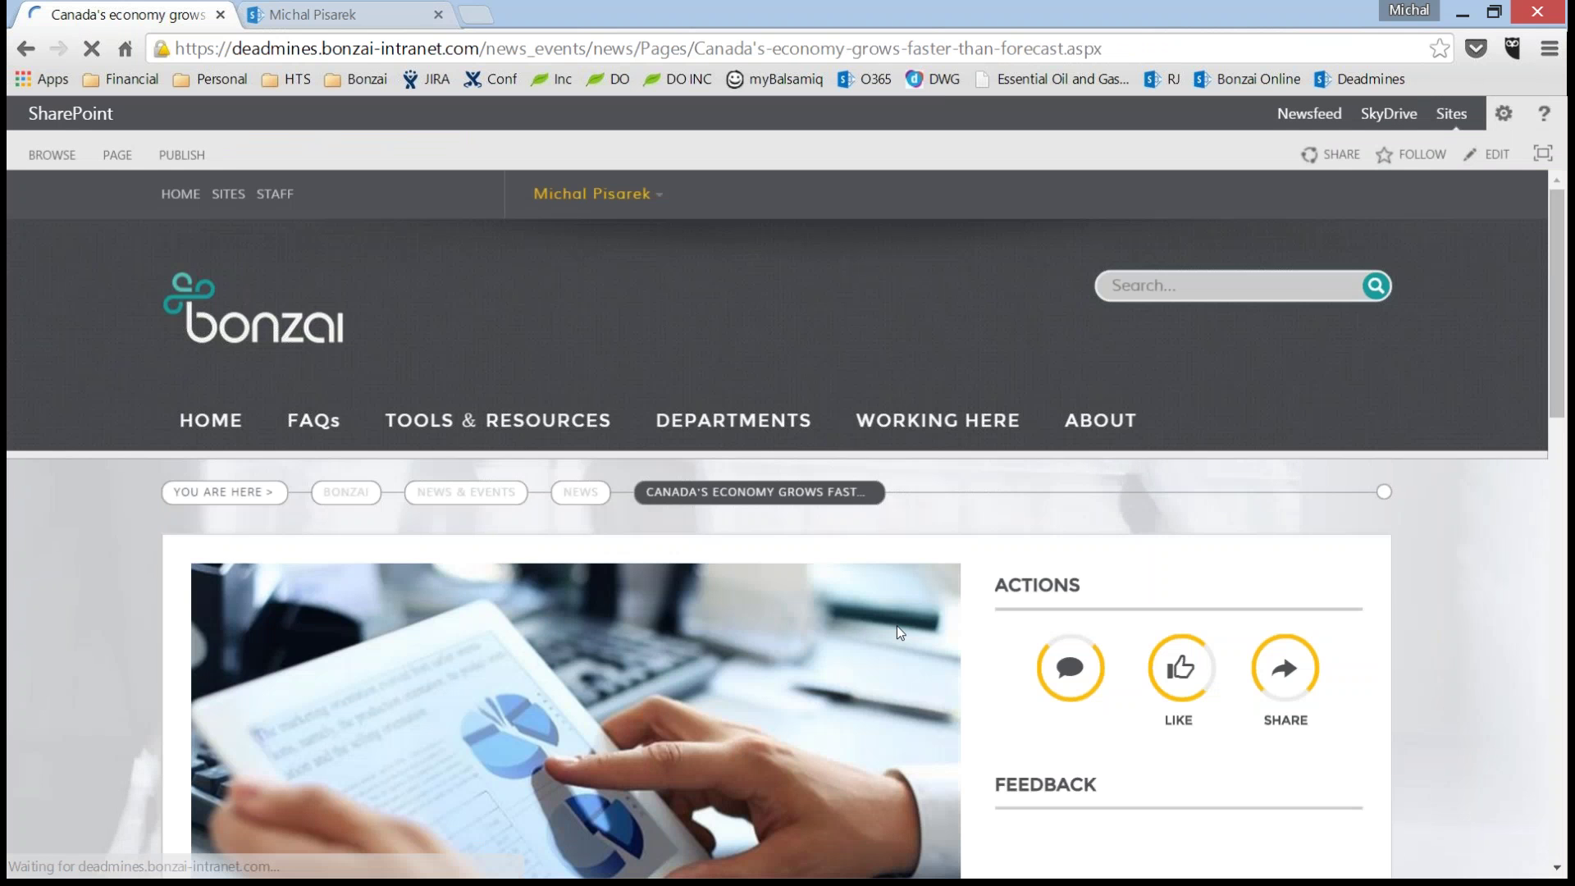
scroll(125, 538, "down", 10)
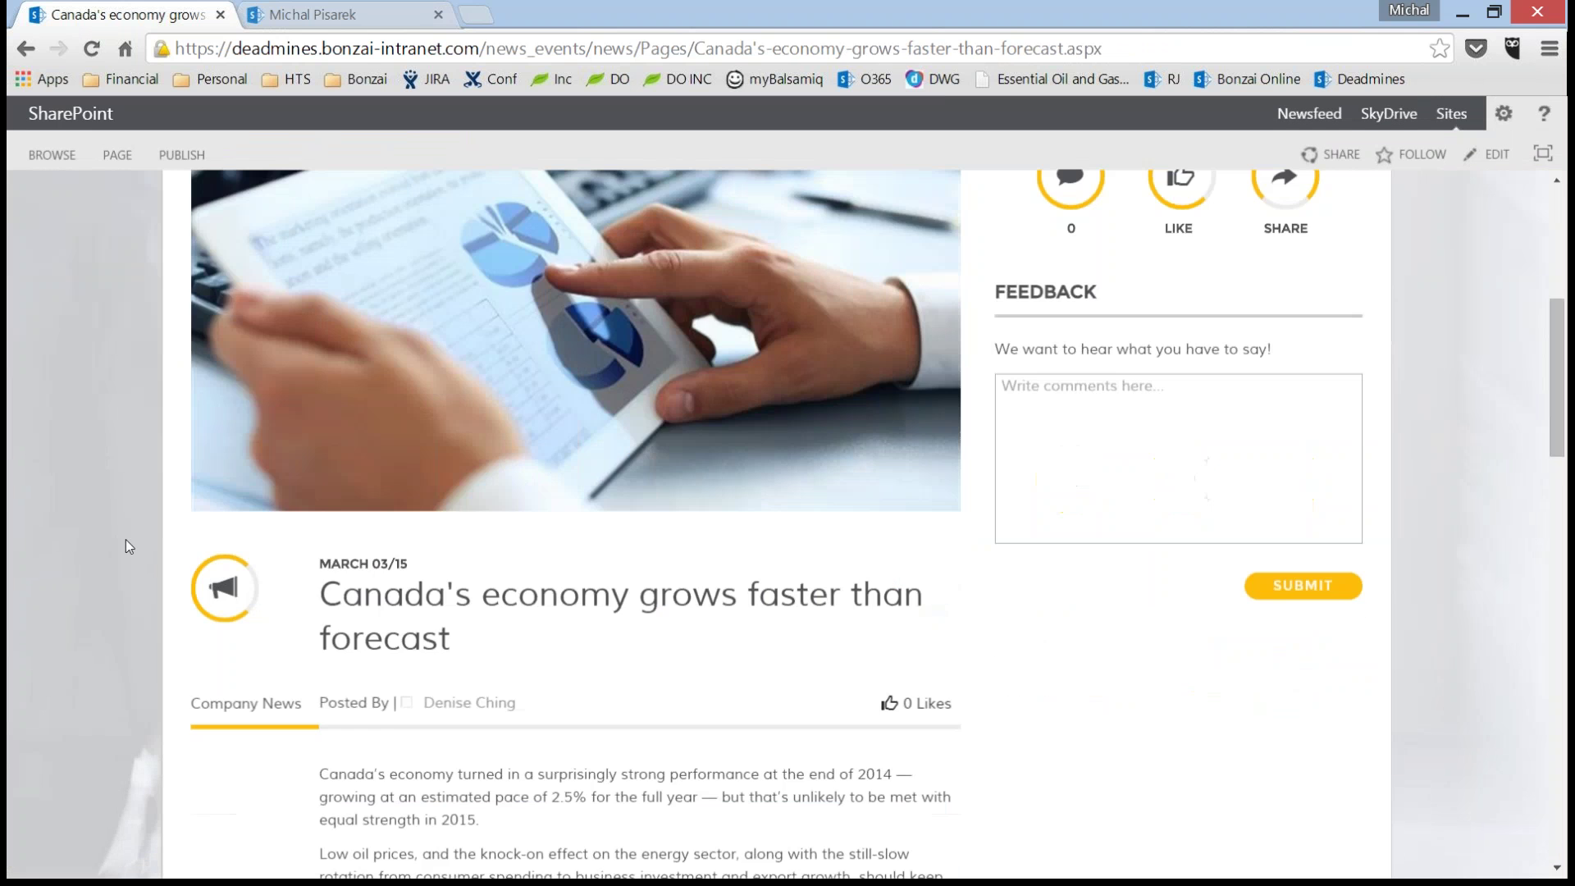
- Examine the article's Policies, Procedures and Forms tabs, paging through the Forms list and returning to Policies
scroll(127, 539, "down", 3)
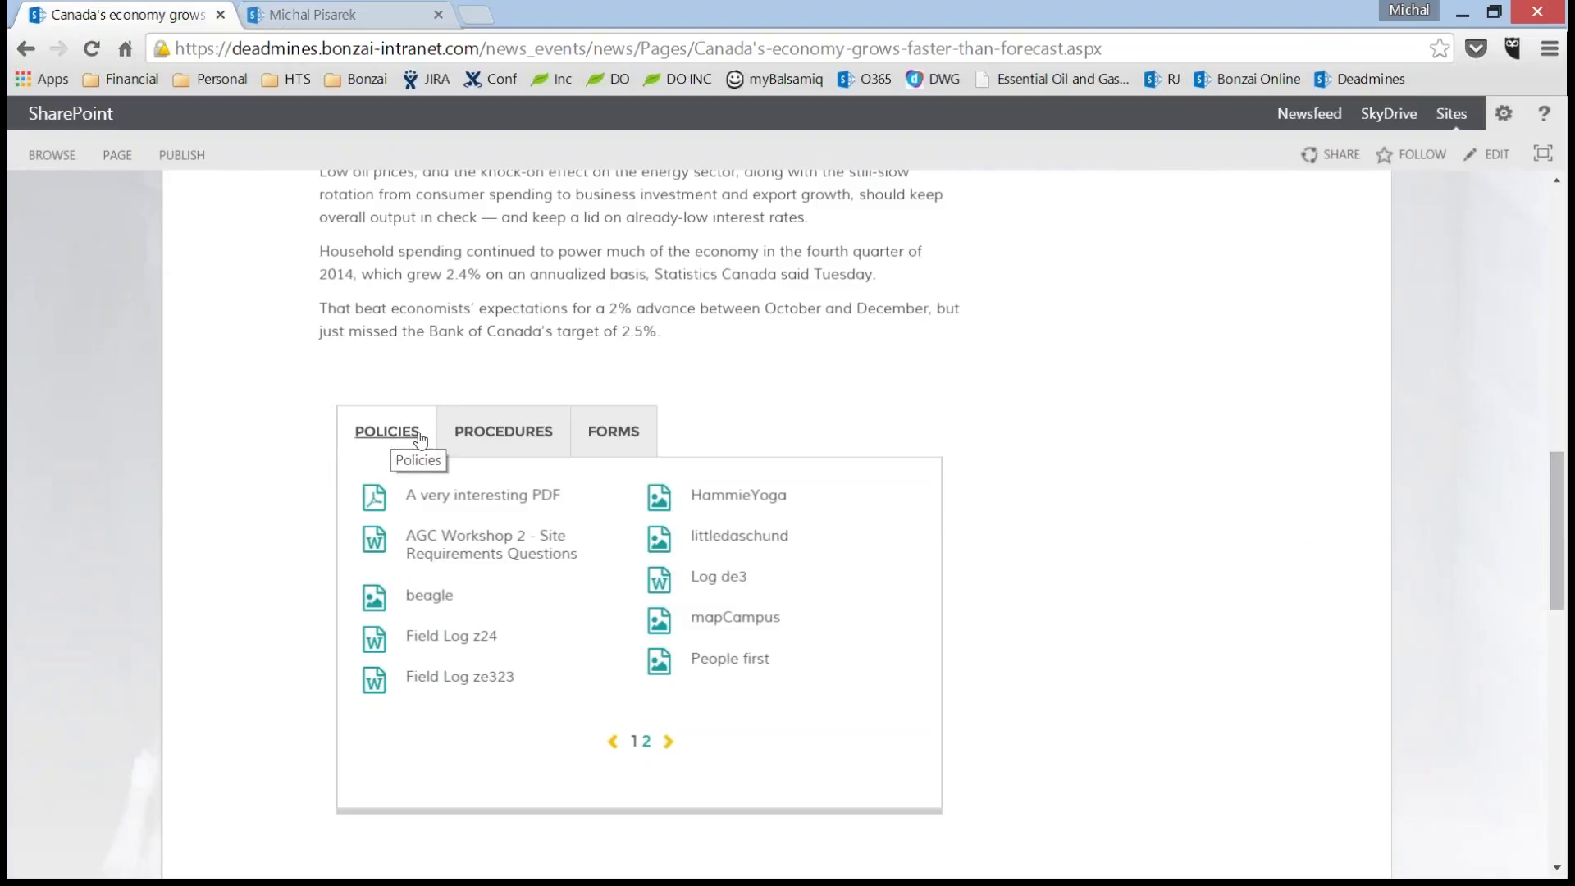
left_click(496, 435)
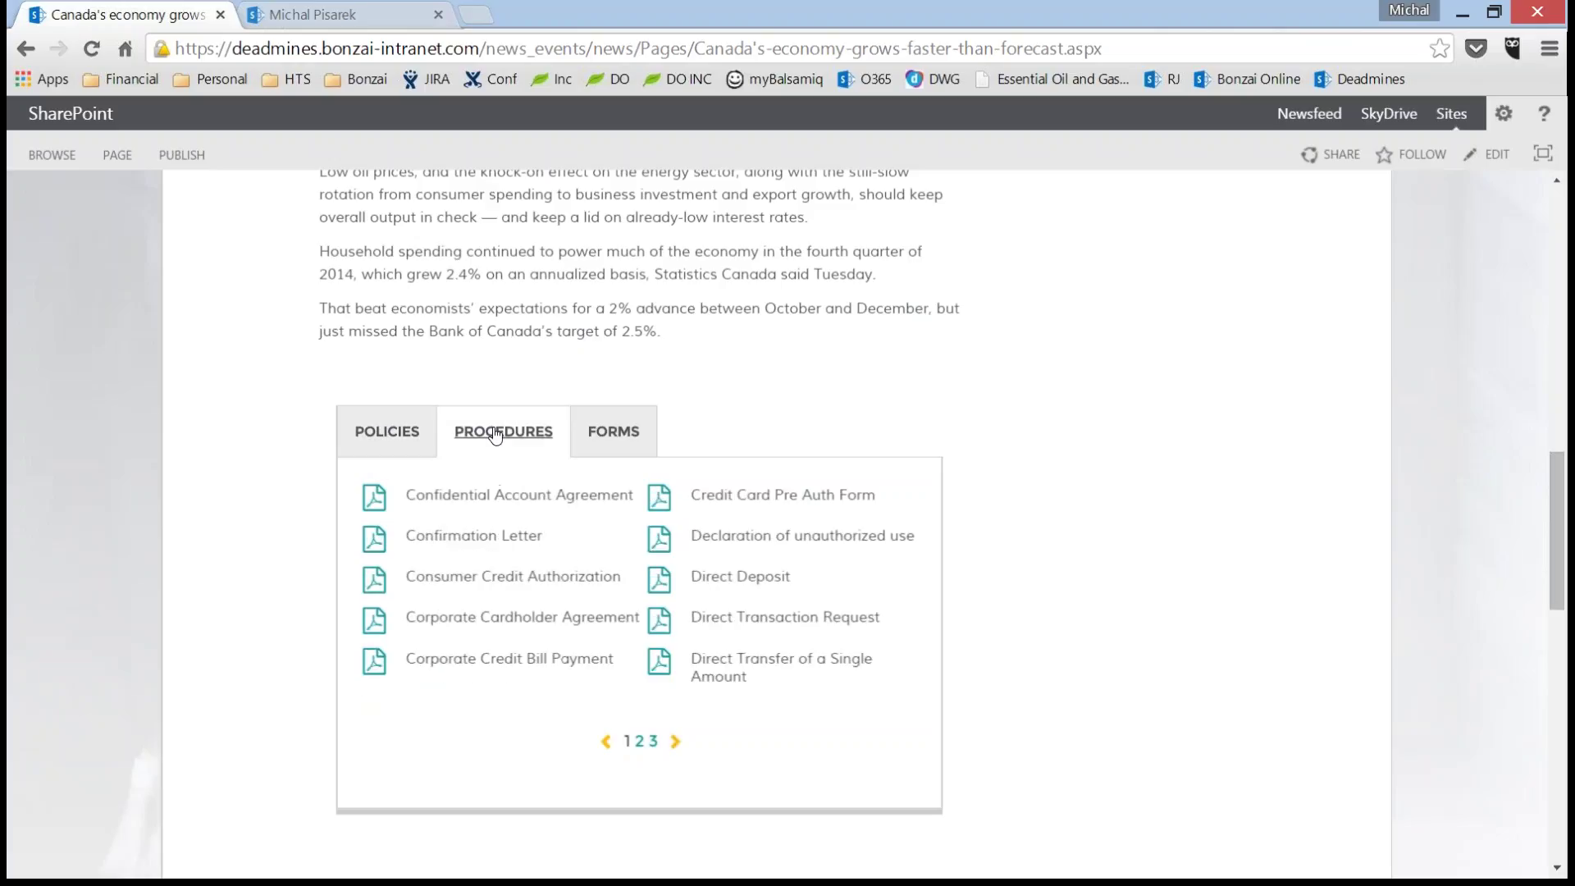
left_click(622, 430)
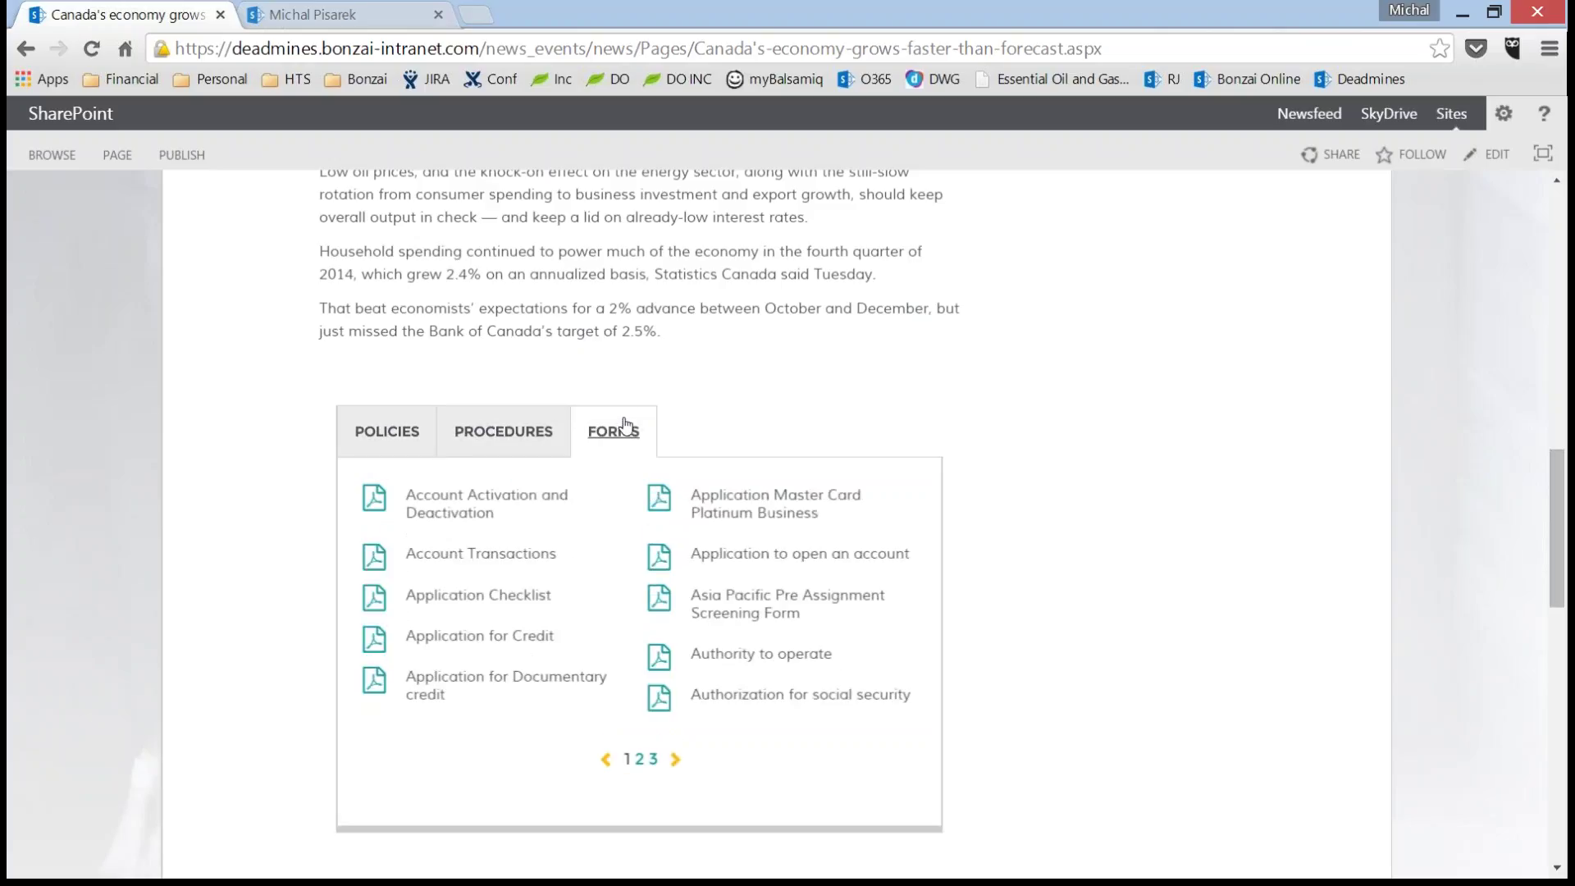
left_click(638, 759)
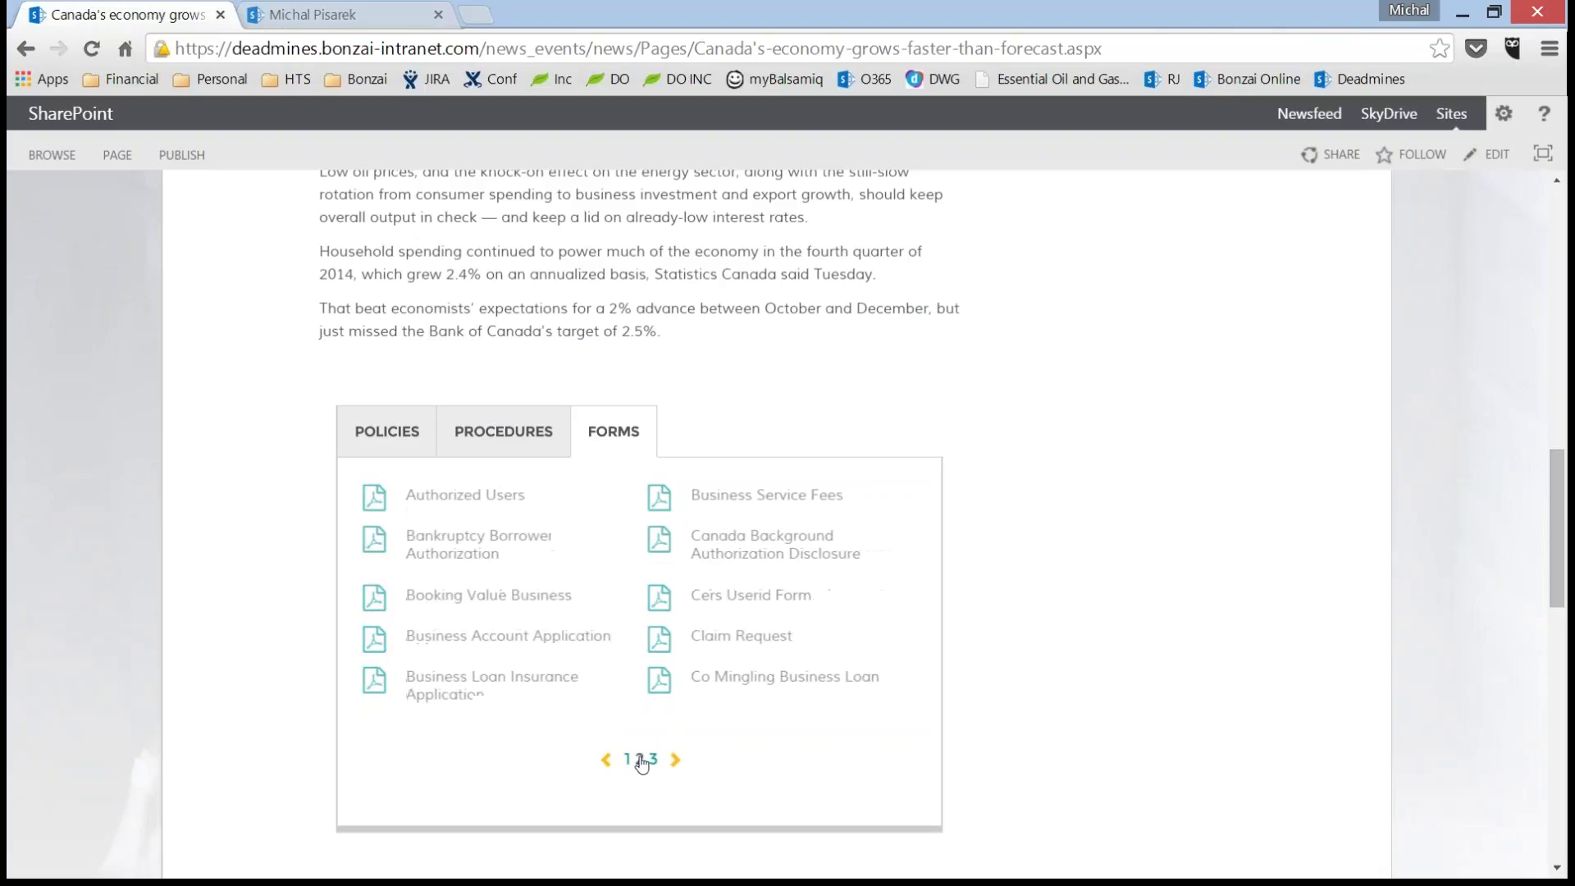
left_click(654, 758)
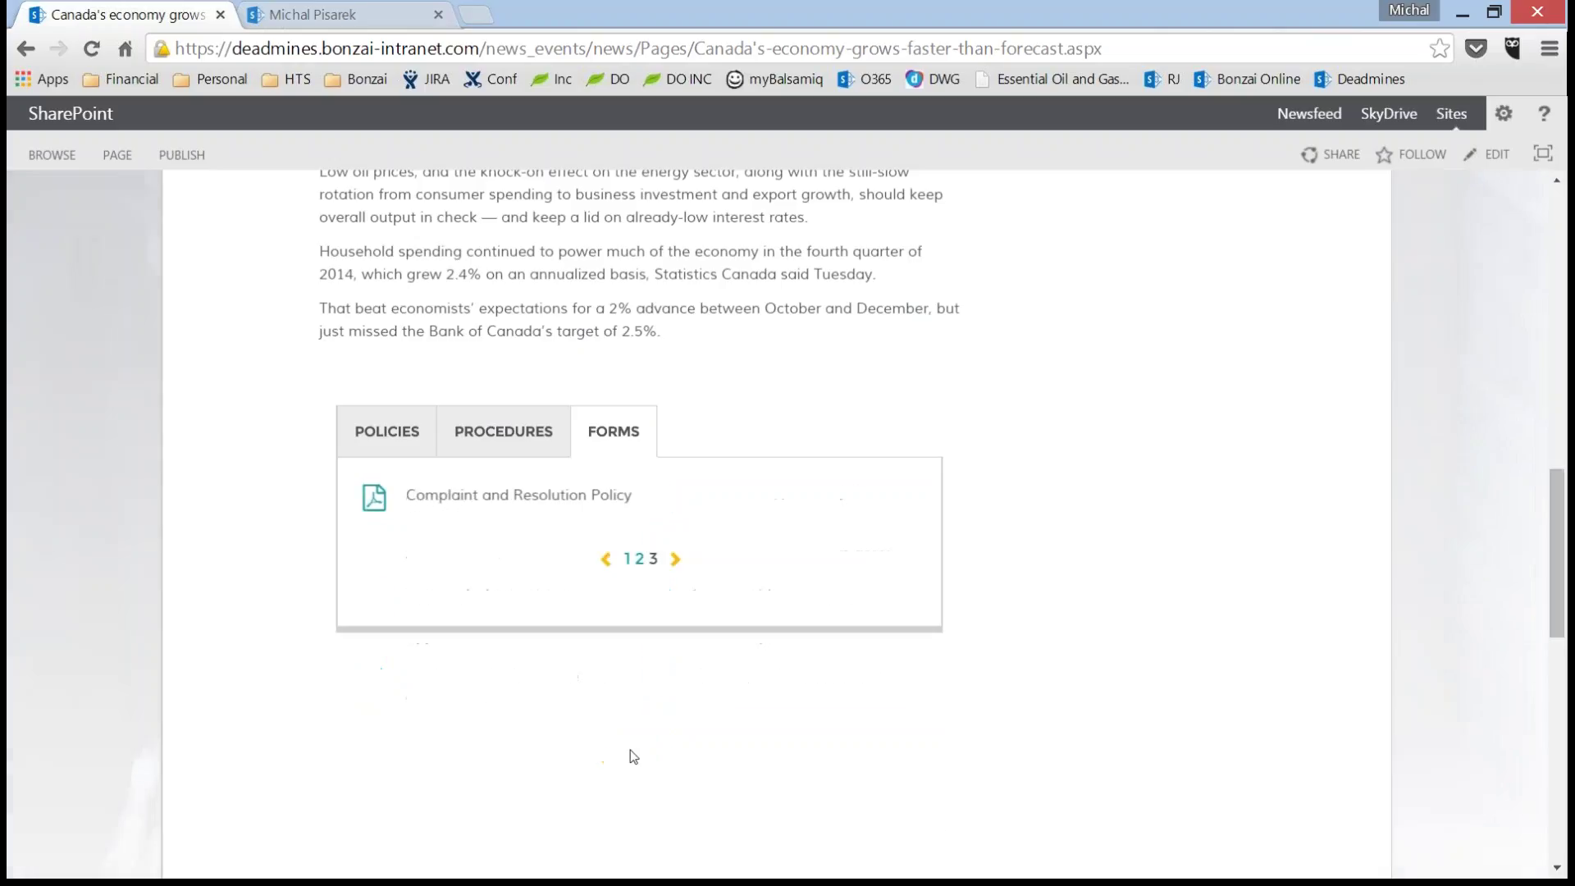
left_click(628, 559)
left_click(383, 443)
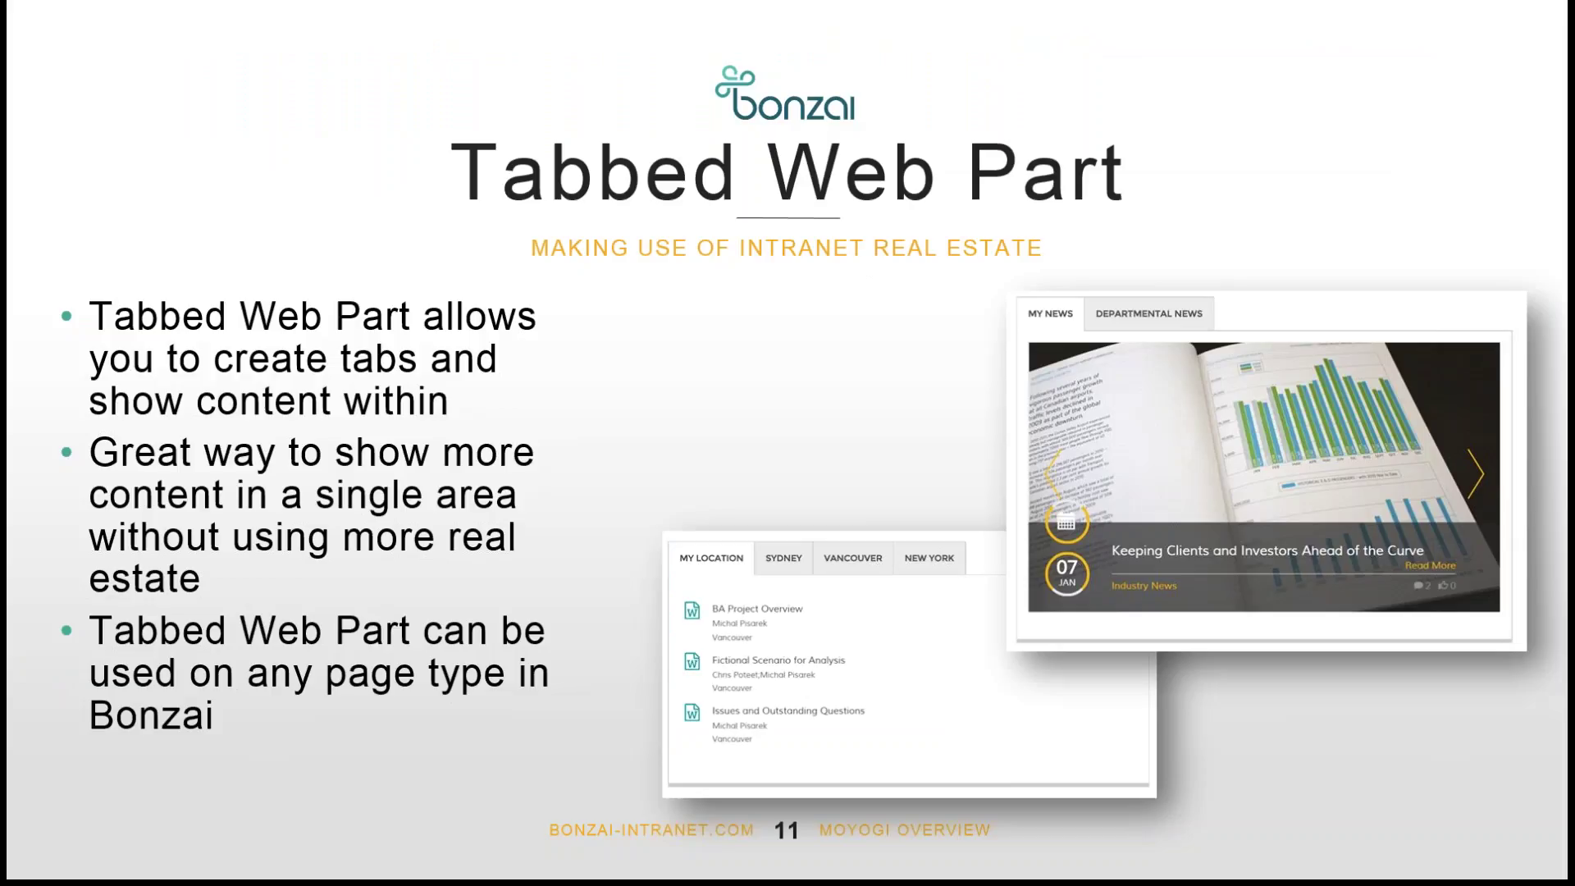
key("Right")
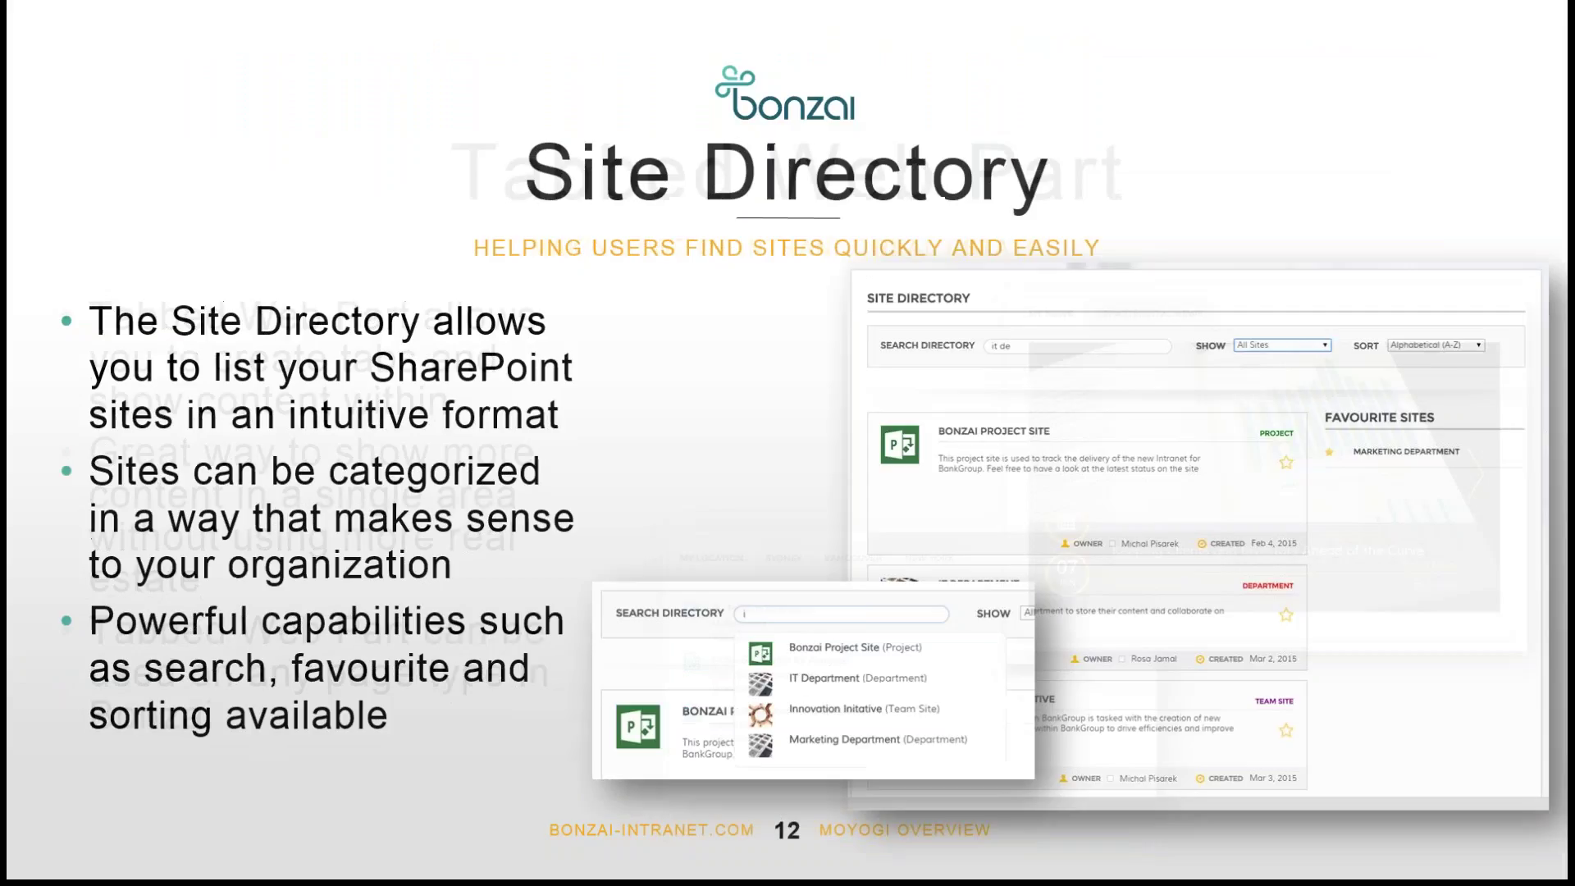
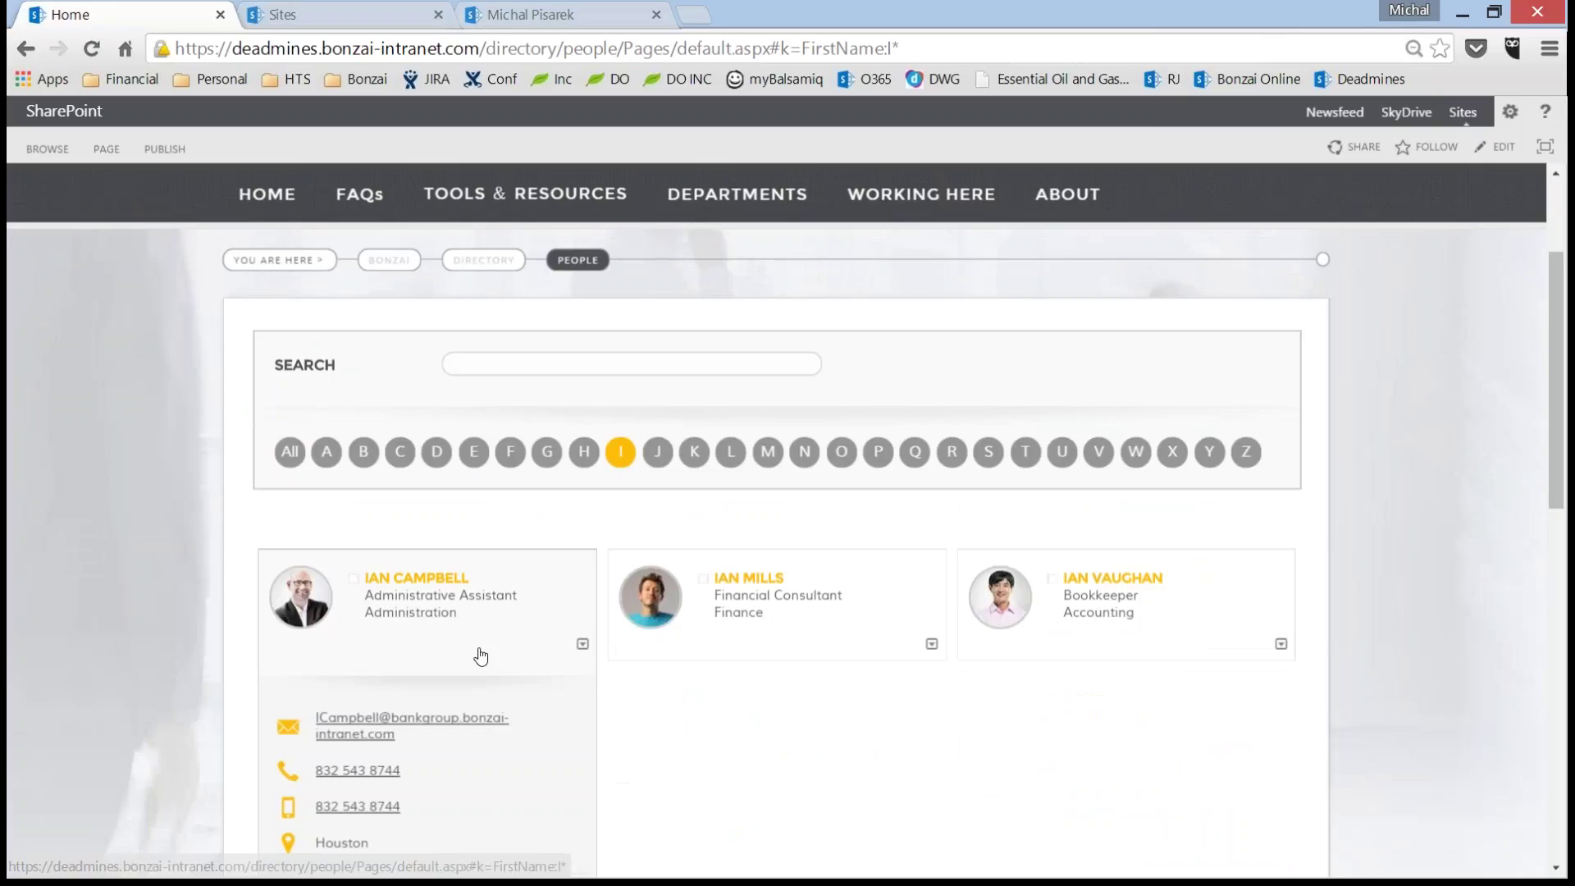
- Try the phone link in the first employee's contact card, collapse the card, and list all employees in the people directory
left_click(375, 774)
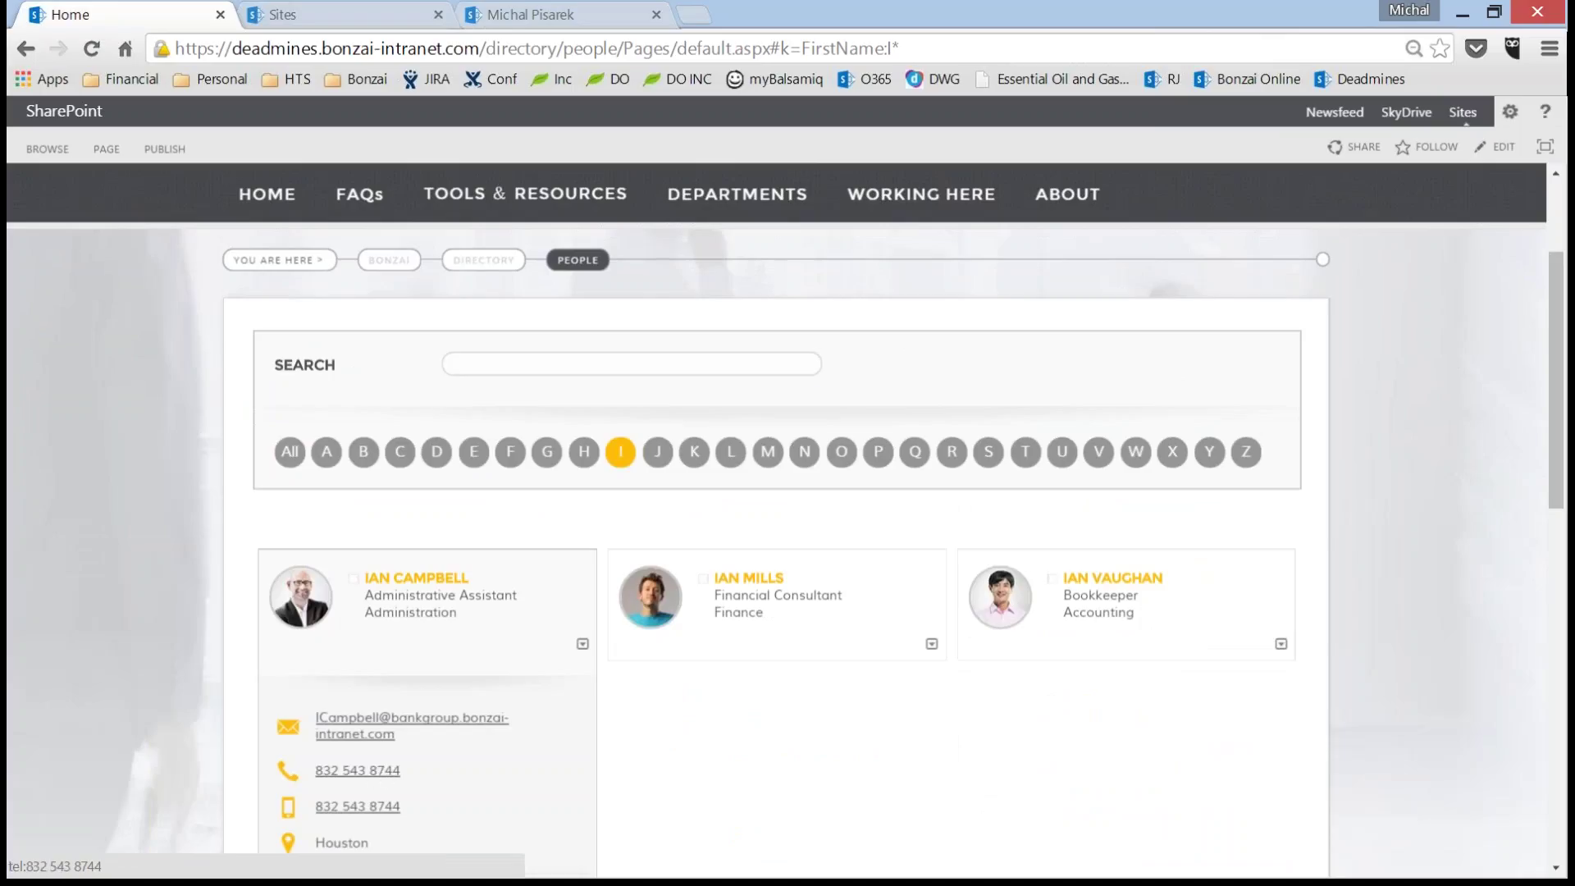
left_click(220, 560)
left_click(583, 644)
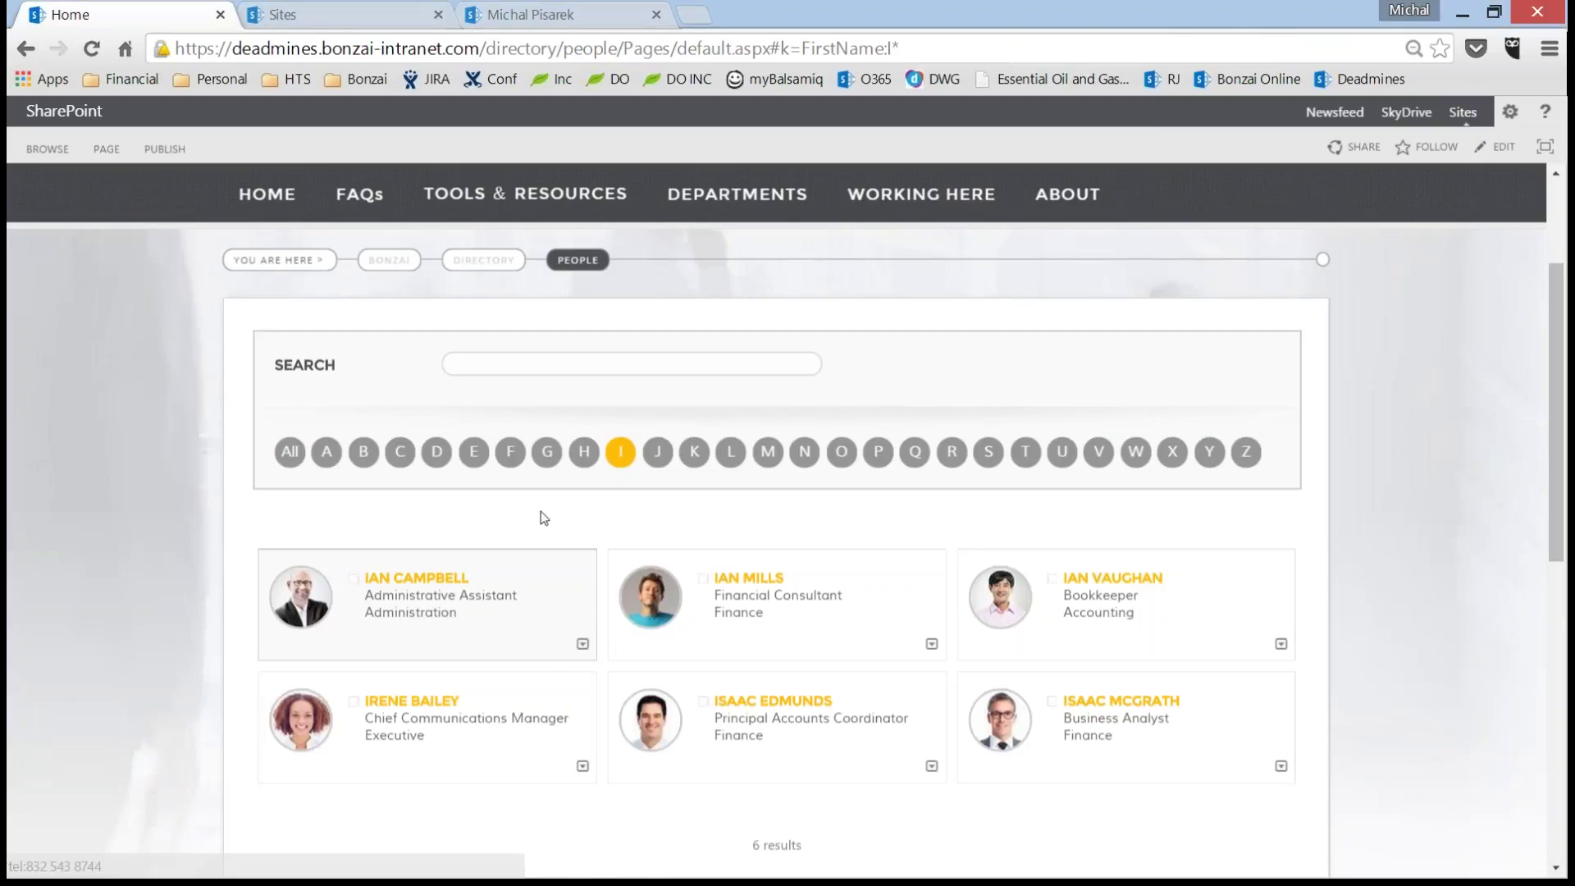
left_click(290, 452)
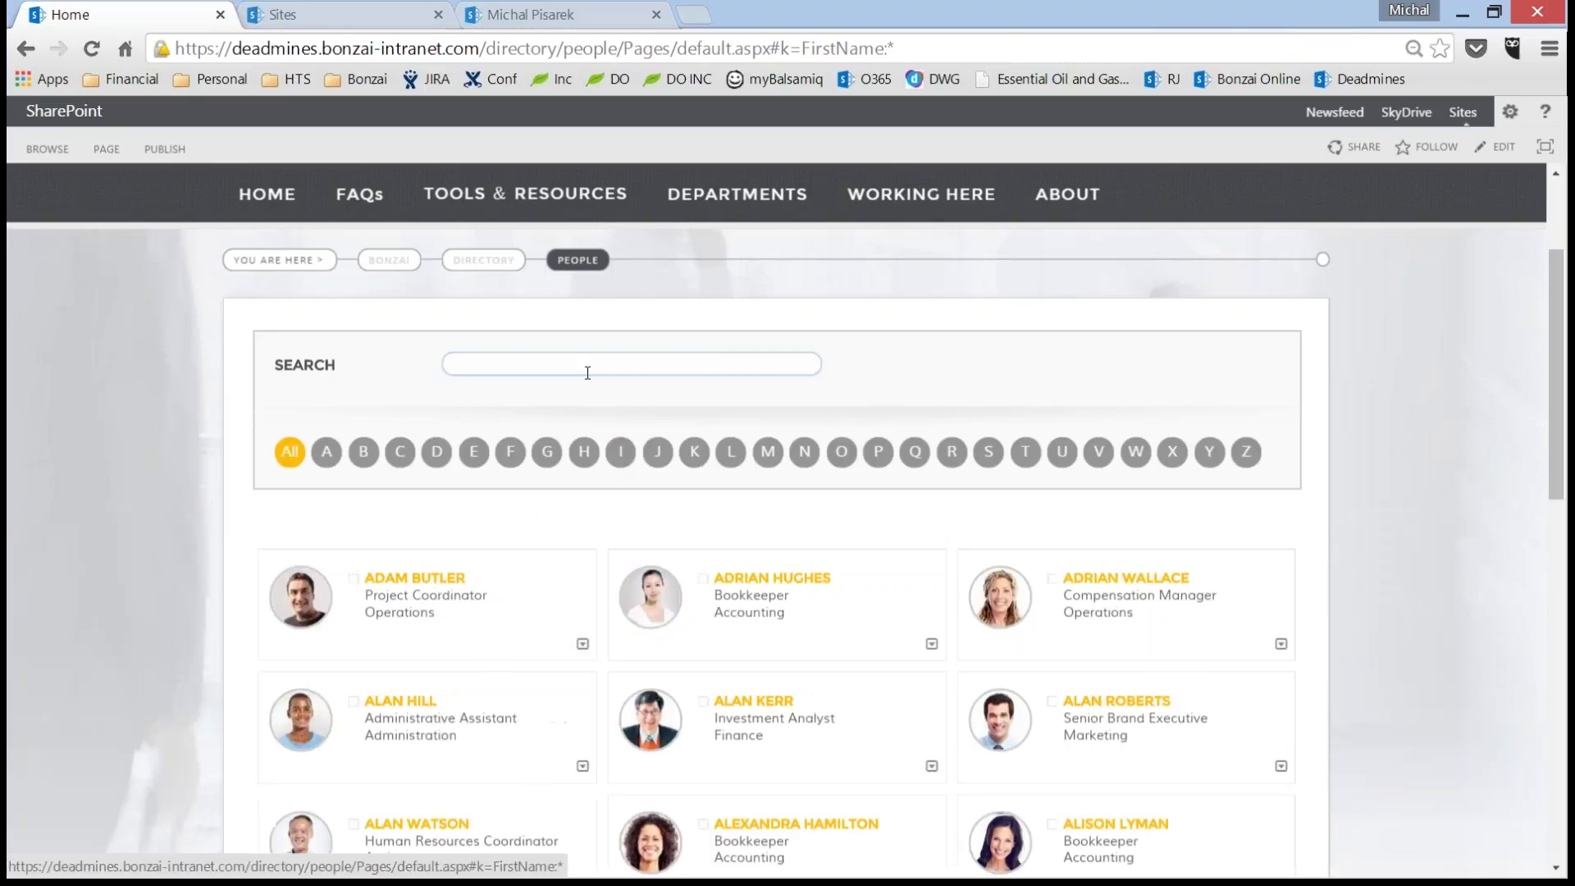
- Search the people directory for "mi", browse down the first three employee suggestions, and clear the search
left_click(587, 373)
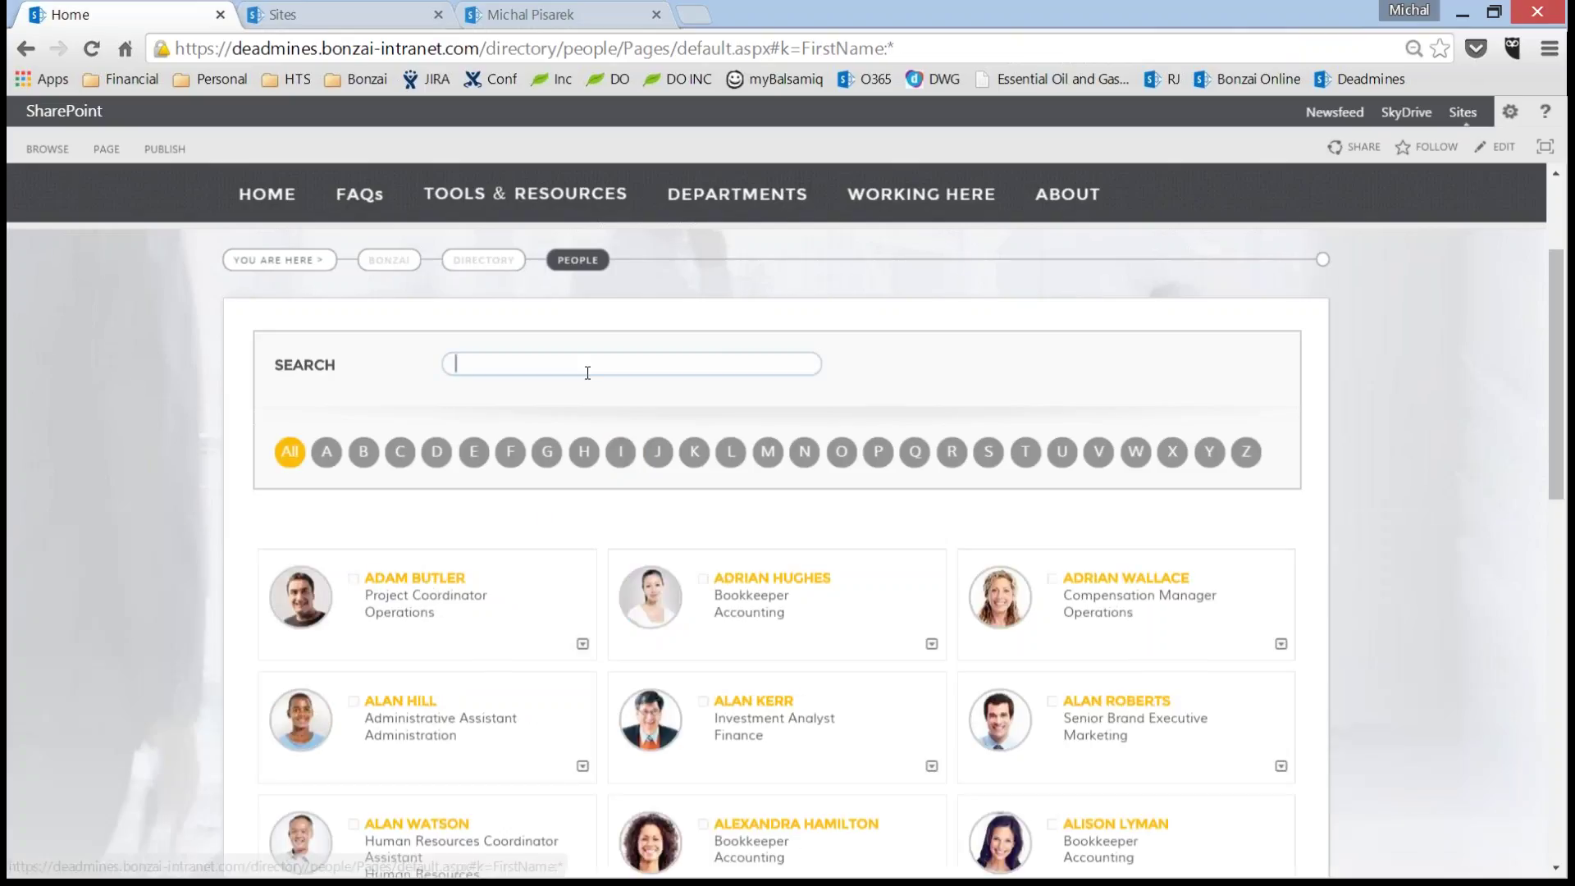
type("michal Pisarek")
key("Left")
key("Left")
key("Left")
key("Left")
key("Left")
key("Left")
key("Left")
key("Left")
key("Left")
key("Left")
key("Left")
key("Left")
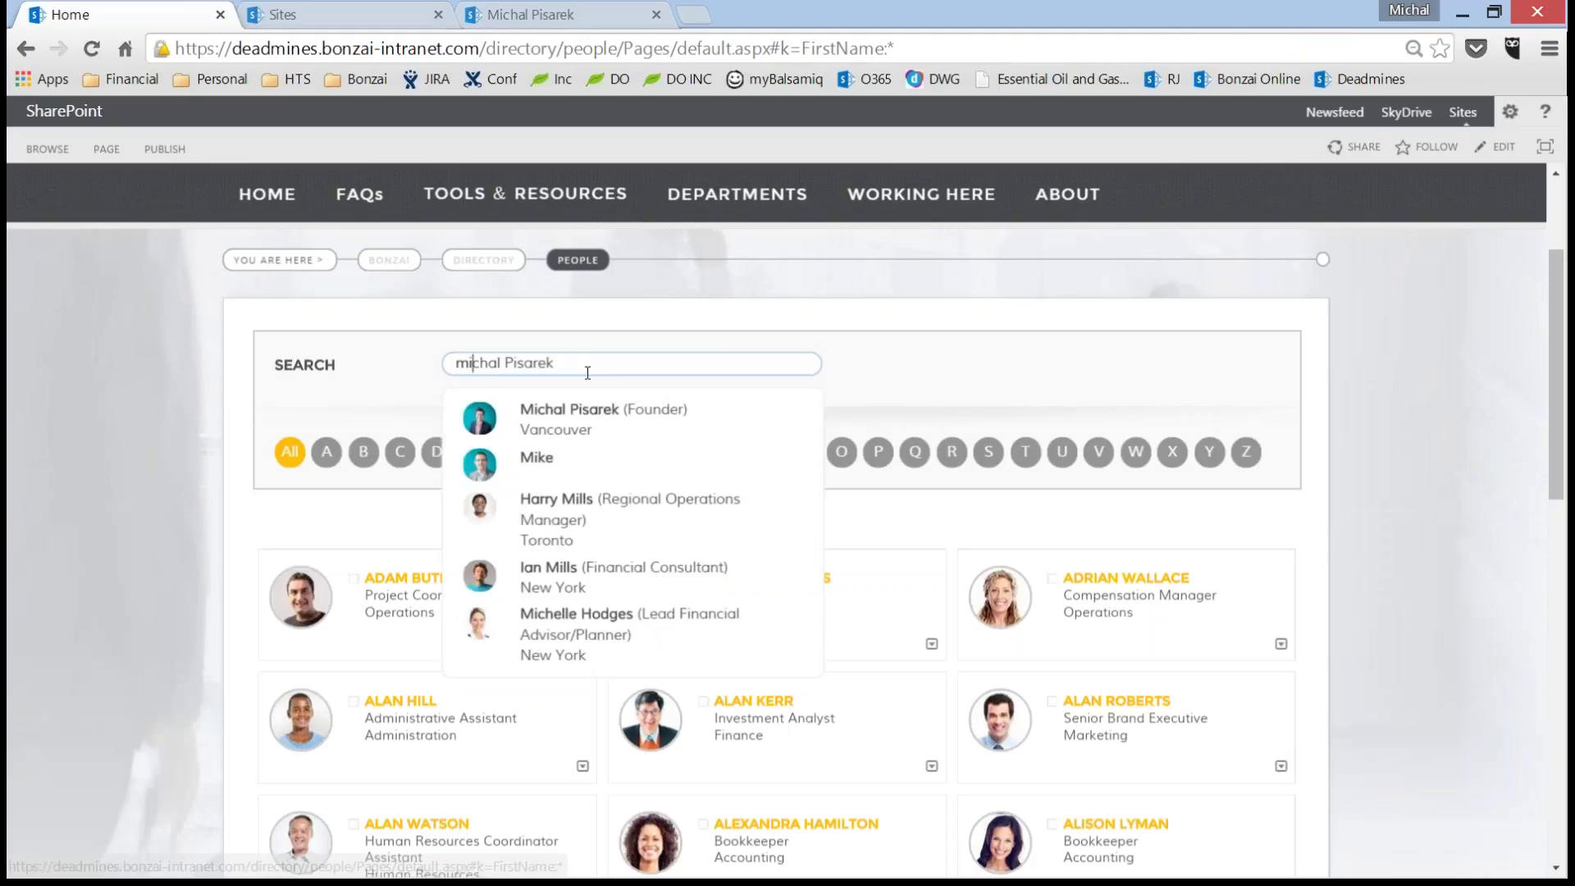
key("Down")
key("Down")
key("Down")
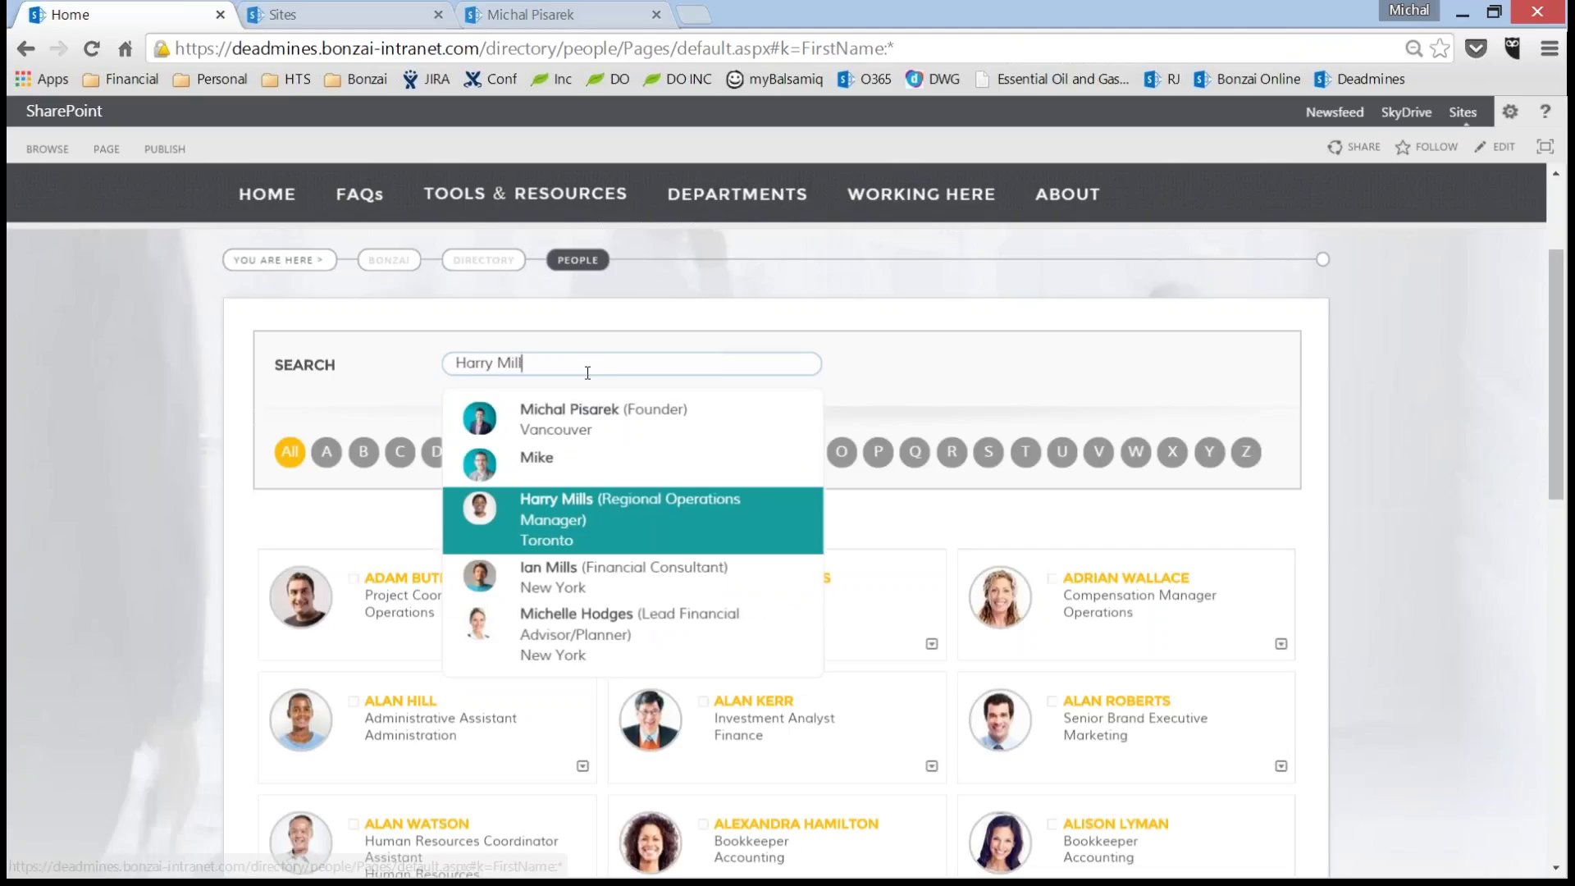
key("ctrl+a")
key("BackSpace")
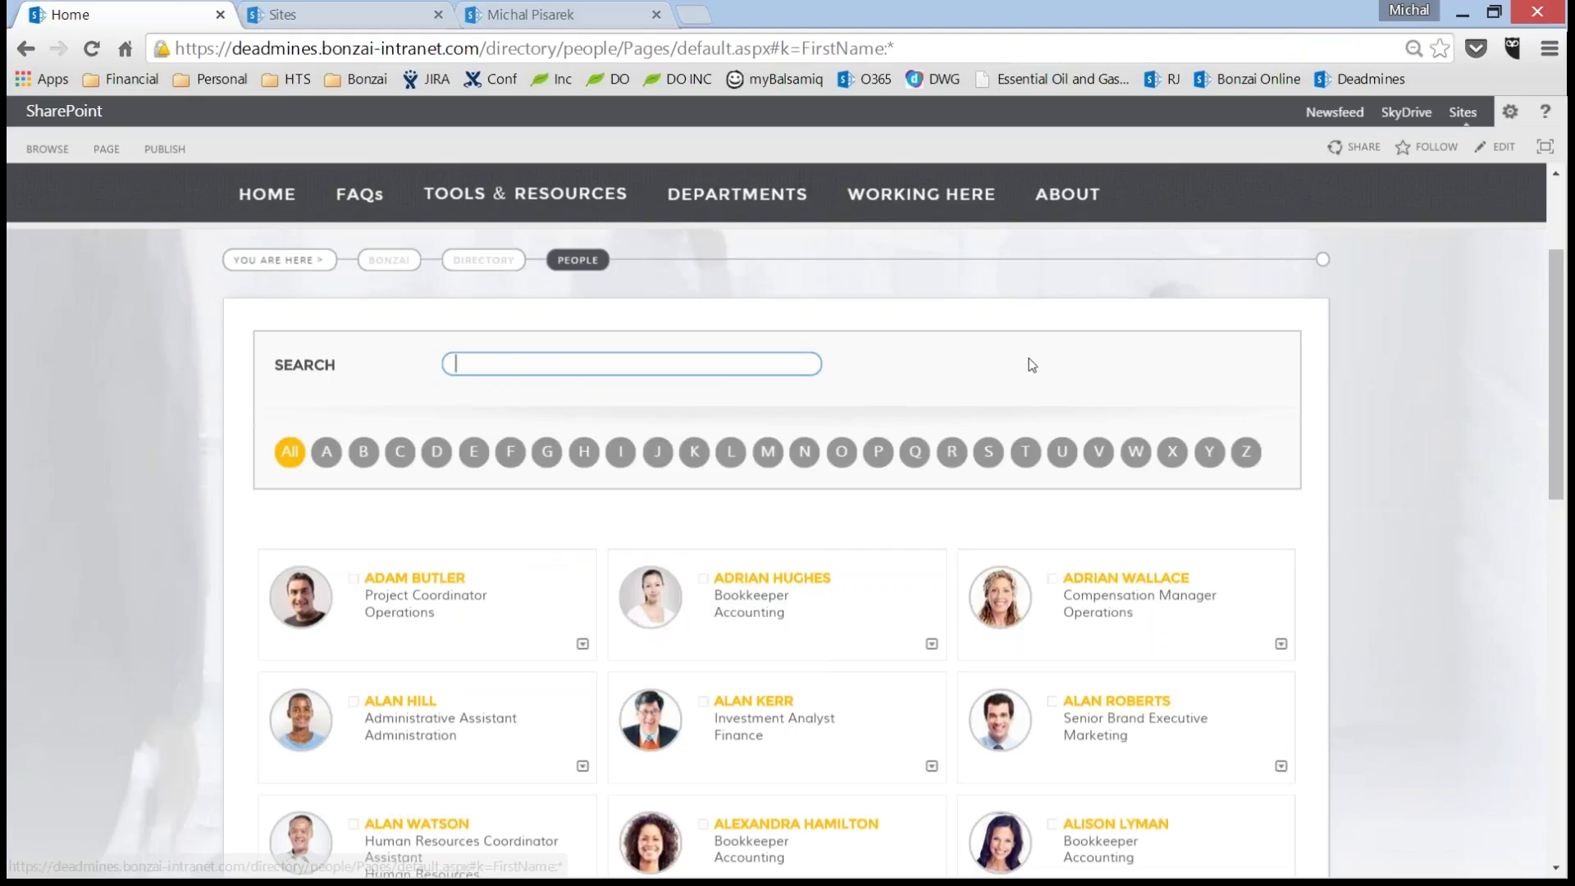
- Put the People directory page into edit mode and open the Employee Directory web part's properties
left_click(1505, 150)
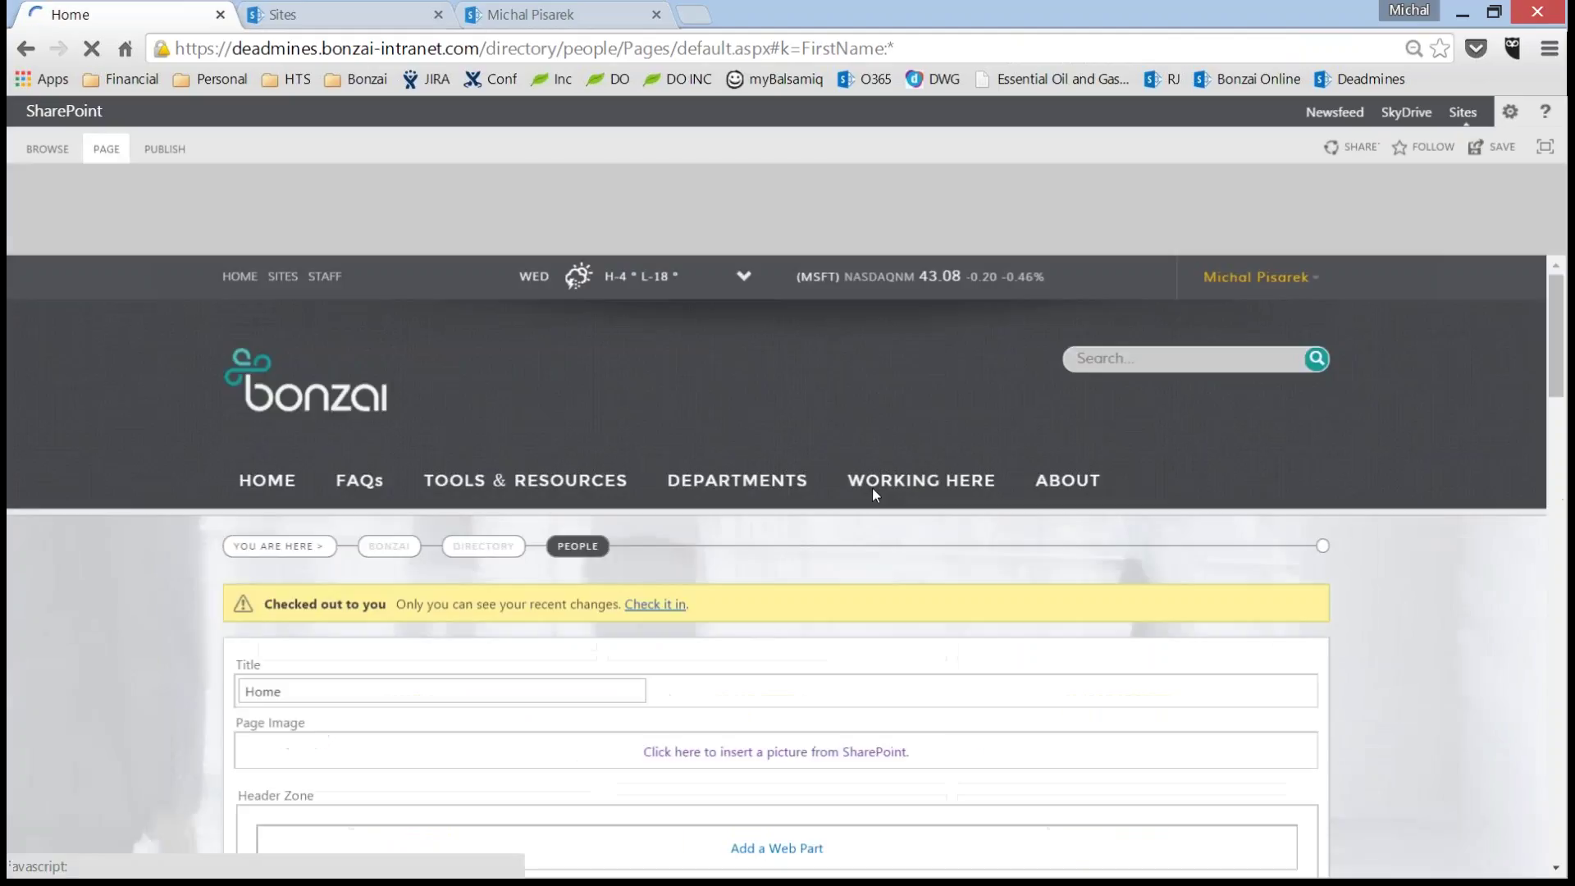
mouse_move(872, 487)
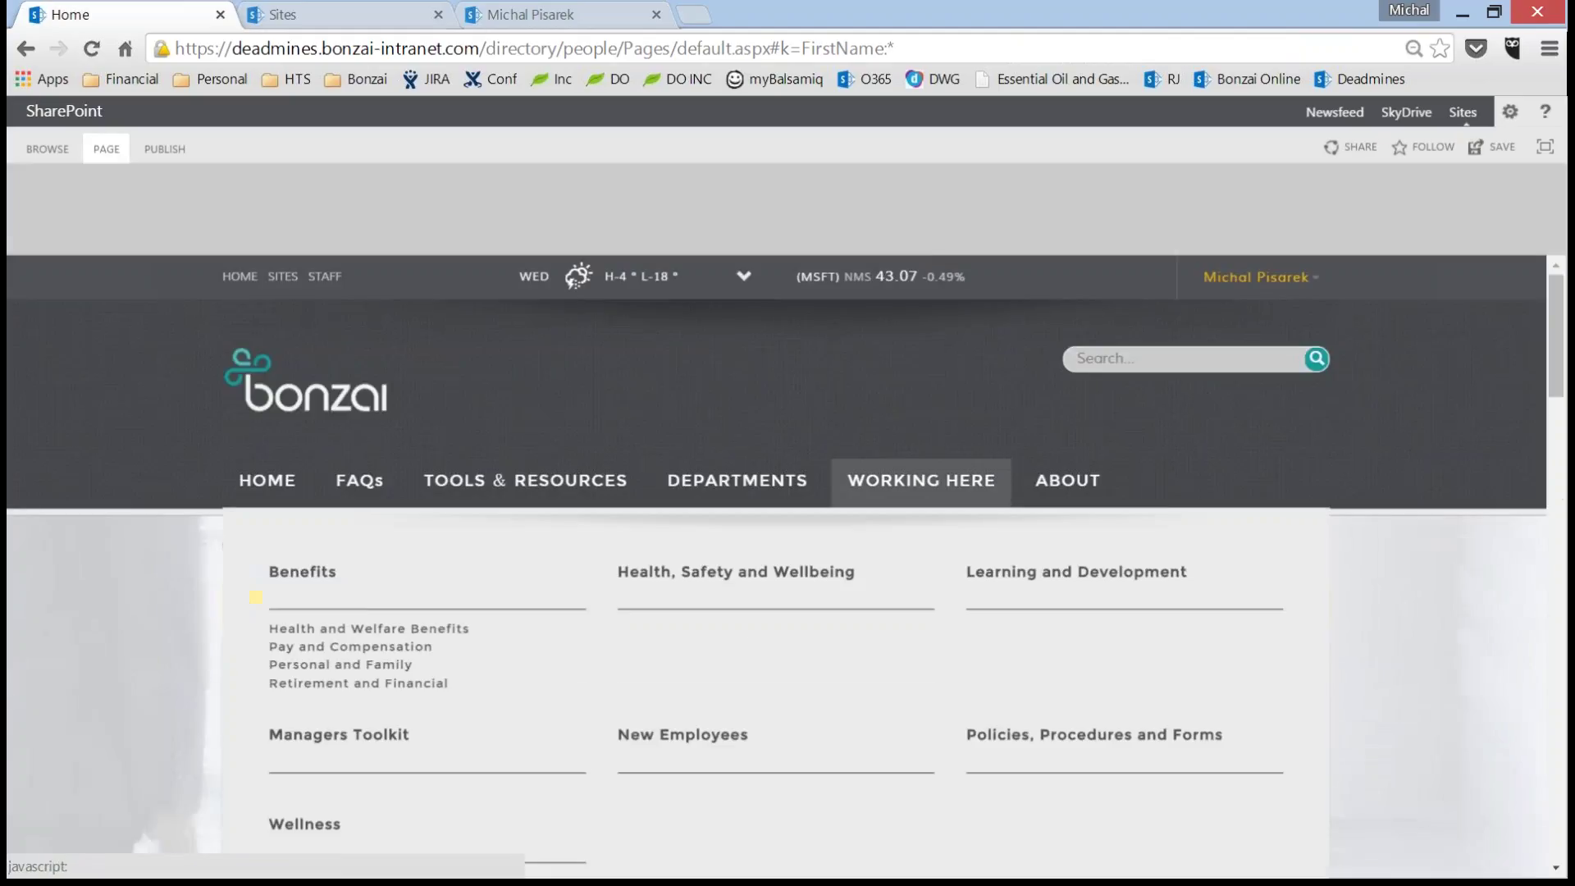
scroll(872, 487, "down", 5)
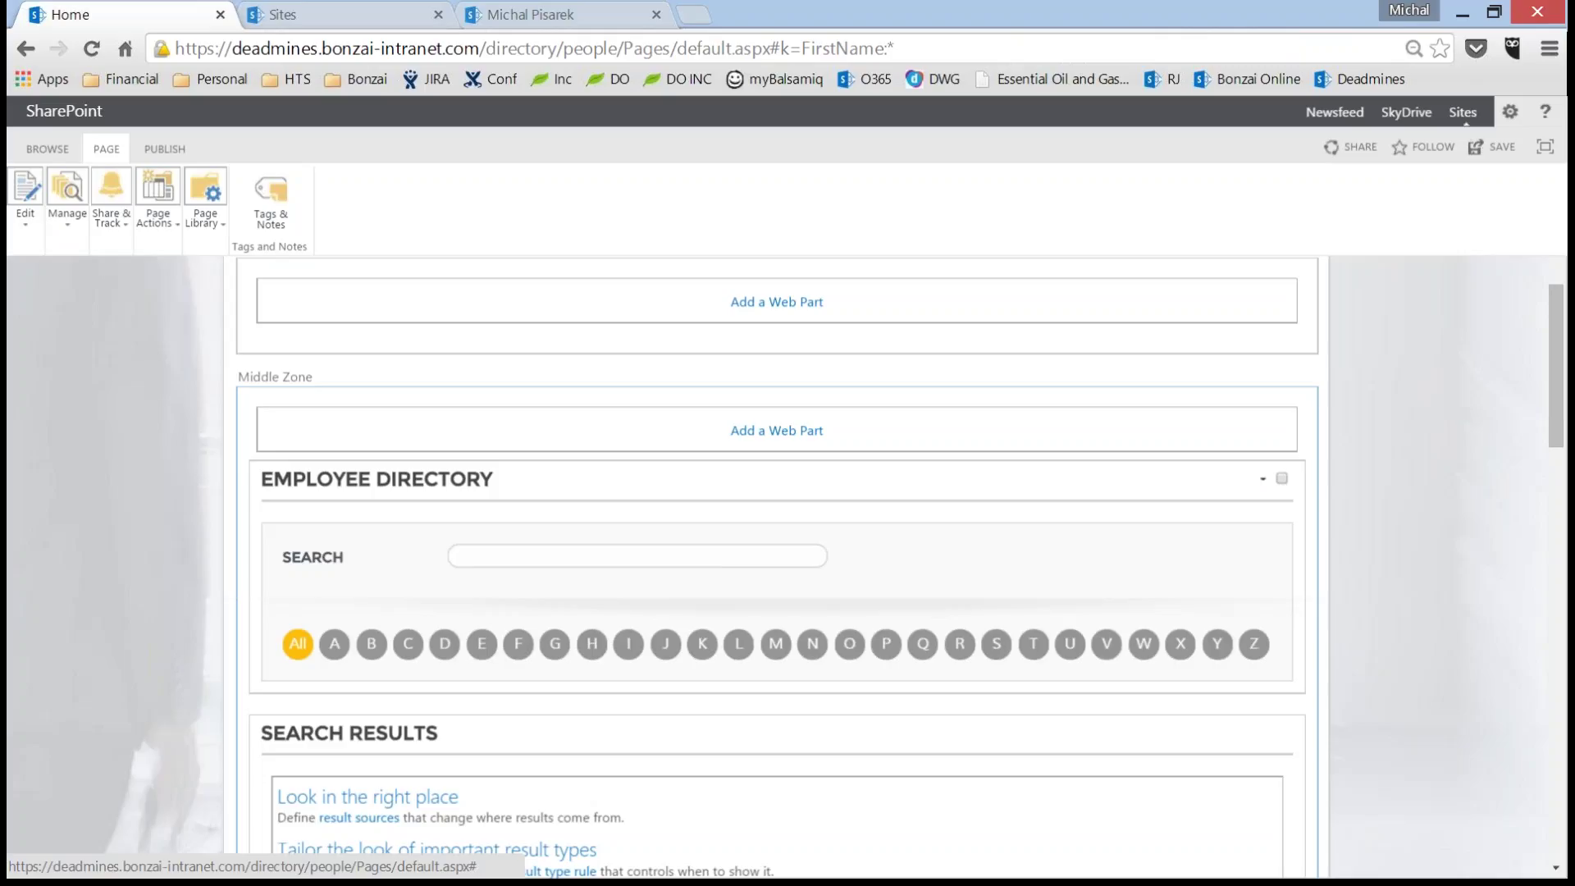
left_click(1262, 478)
left_click(1220, 613)
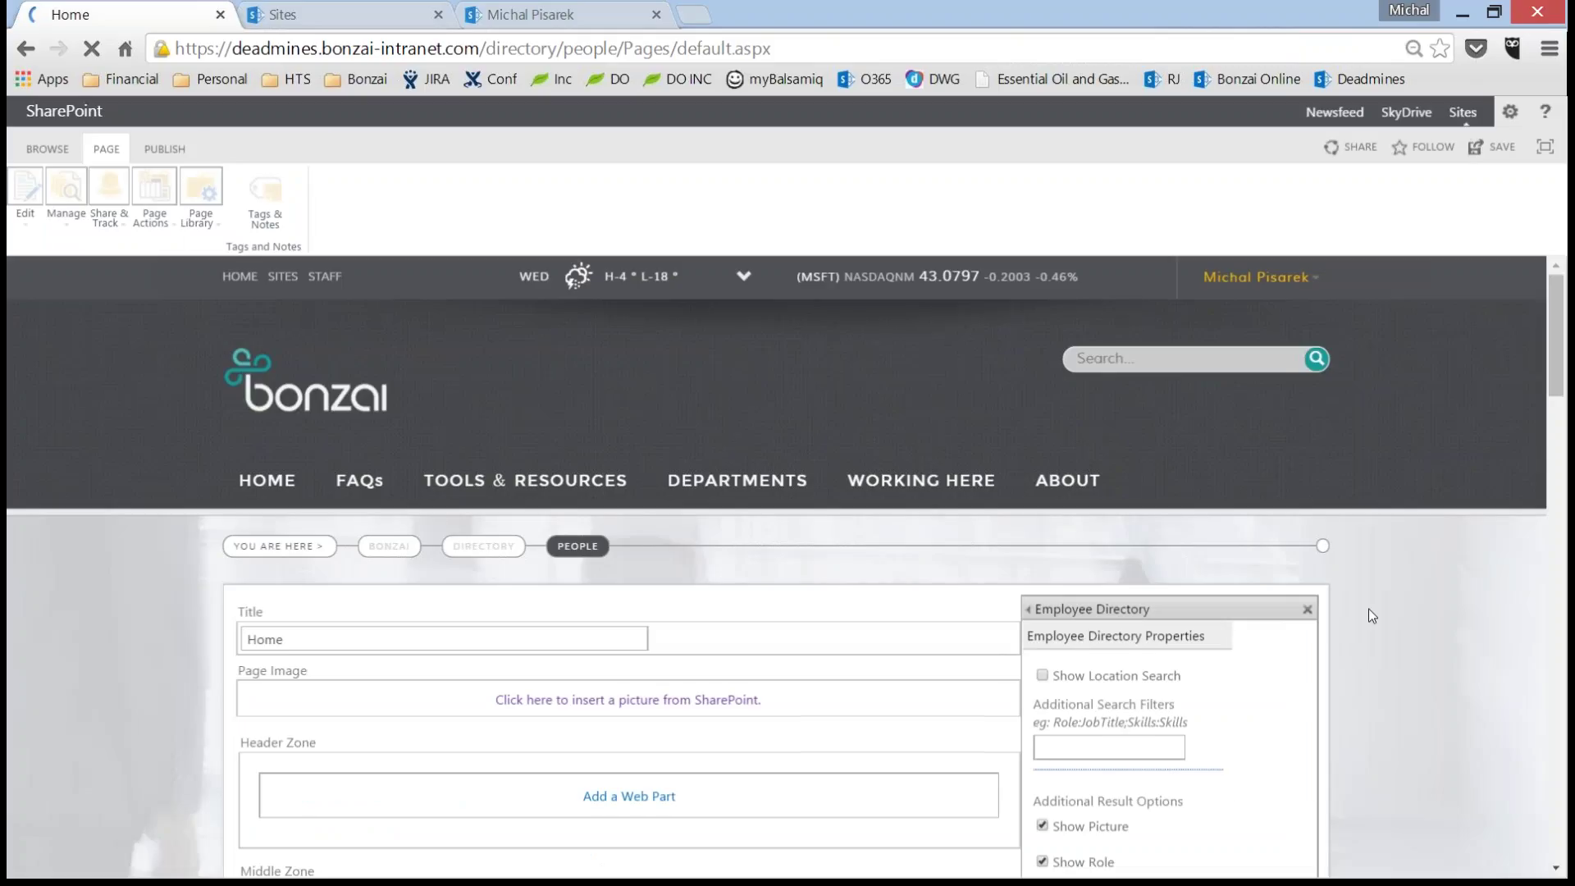
scroll(1380, 542, "down", 1)
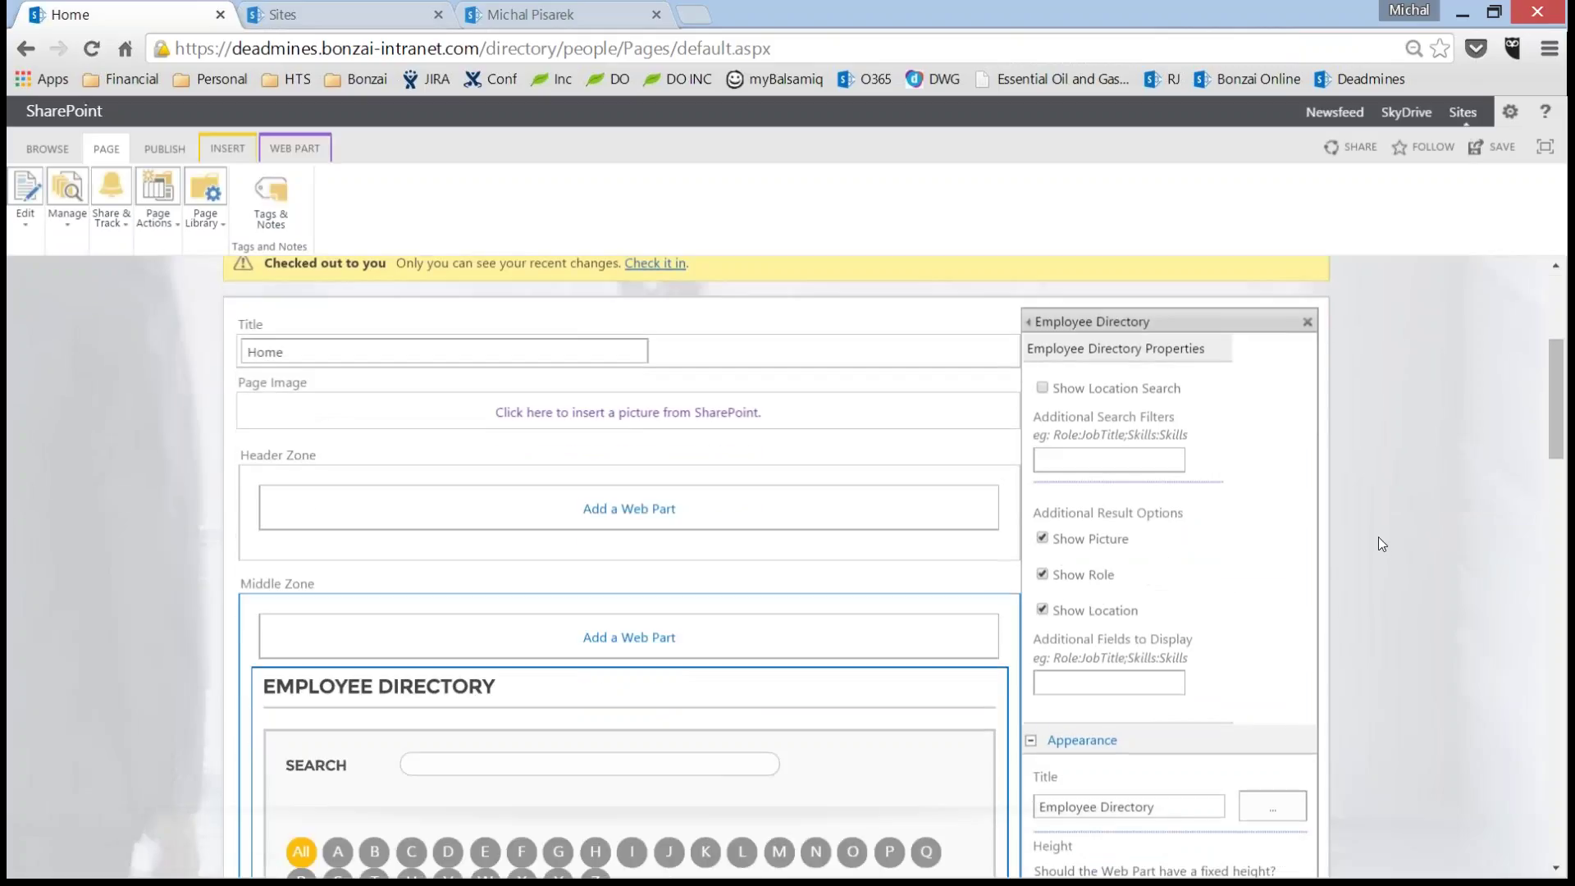
scroll(1363, 495, "down", 1)
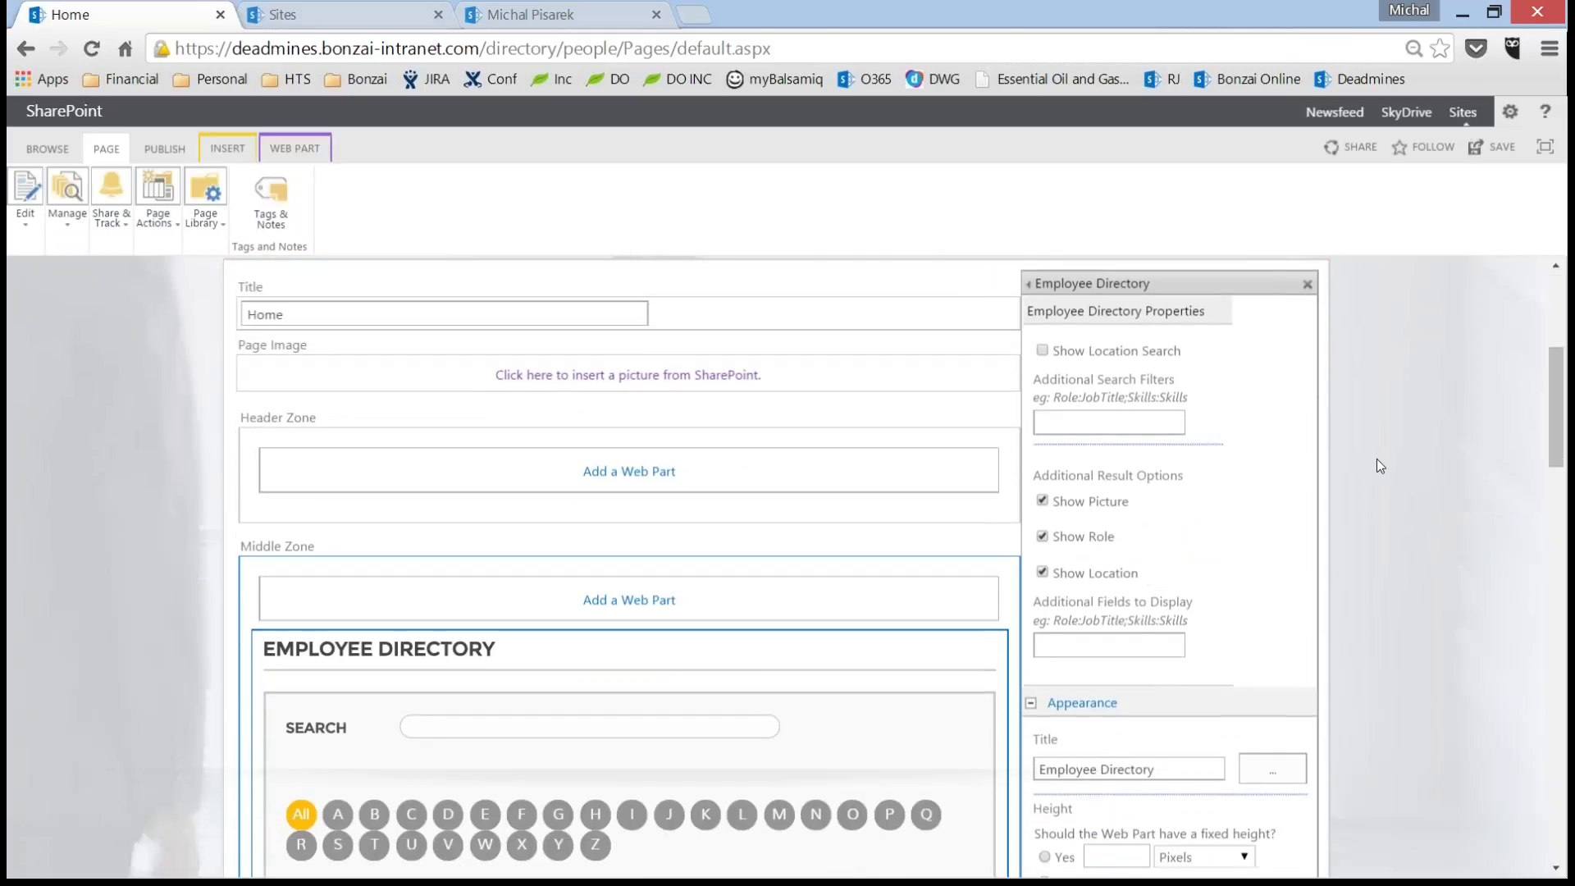
- Set the Employee Directory's Additional Search Filters to "Location:OfficeNumber;Department:Department;"
left_click(1083, 416)
scroll(926, 571, "down", 4)
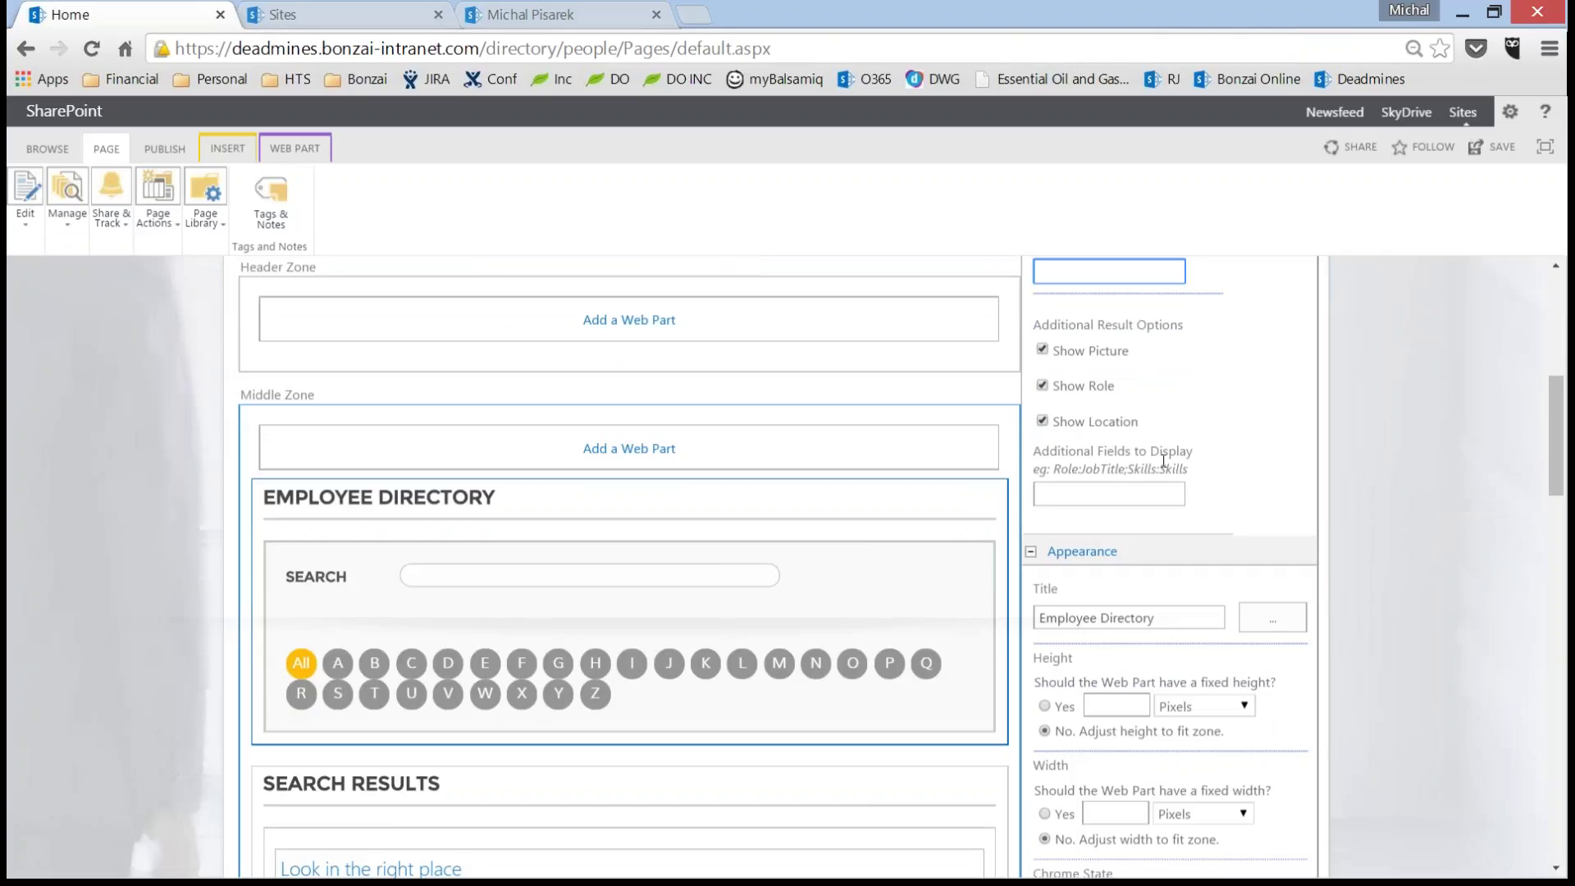
scroll(1163, 461, "up", 3)
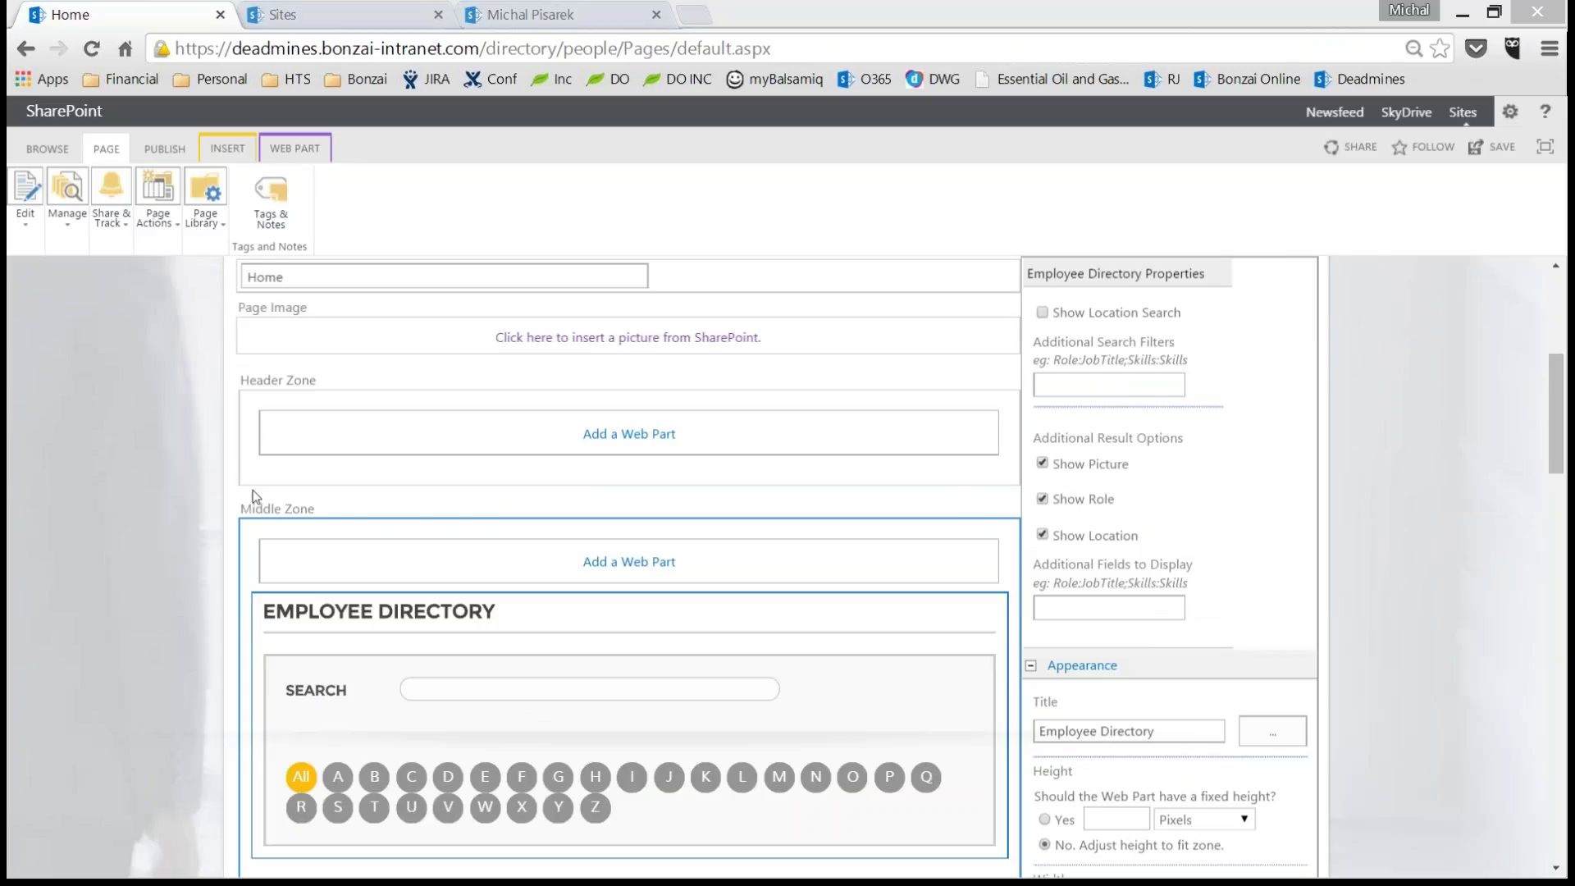
left_click(1080, 392)
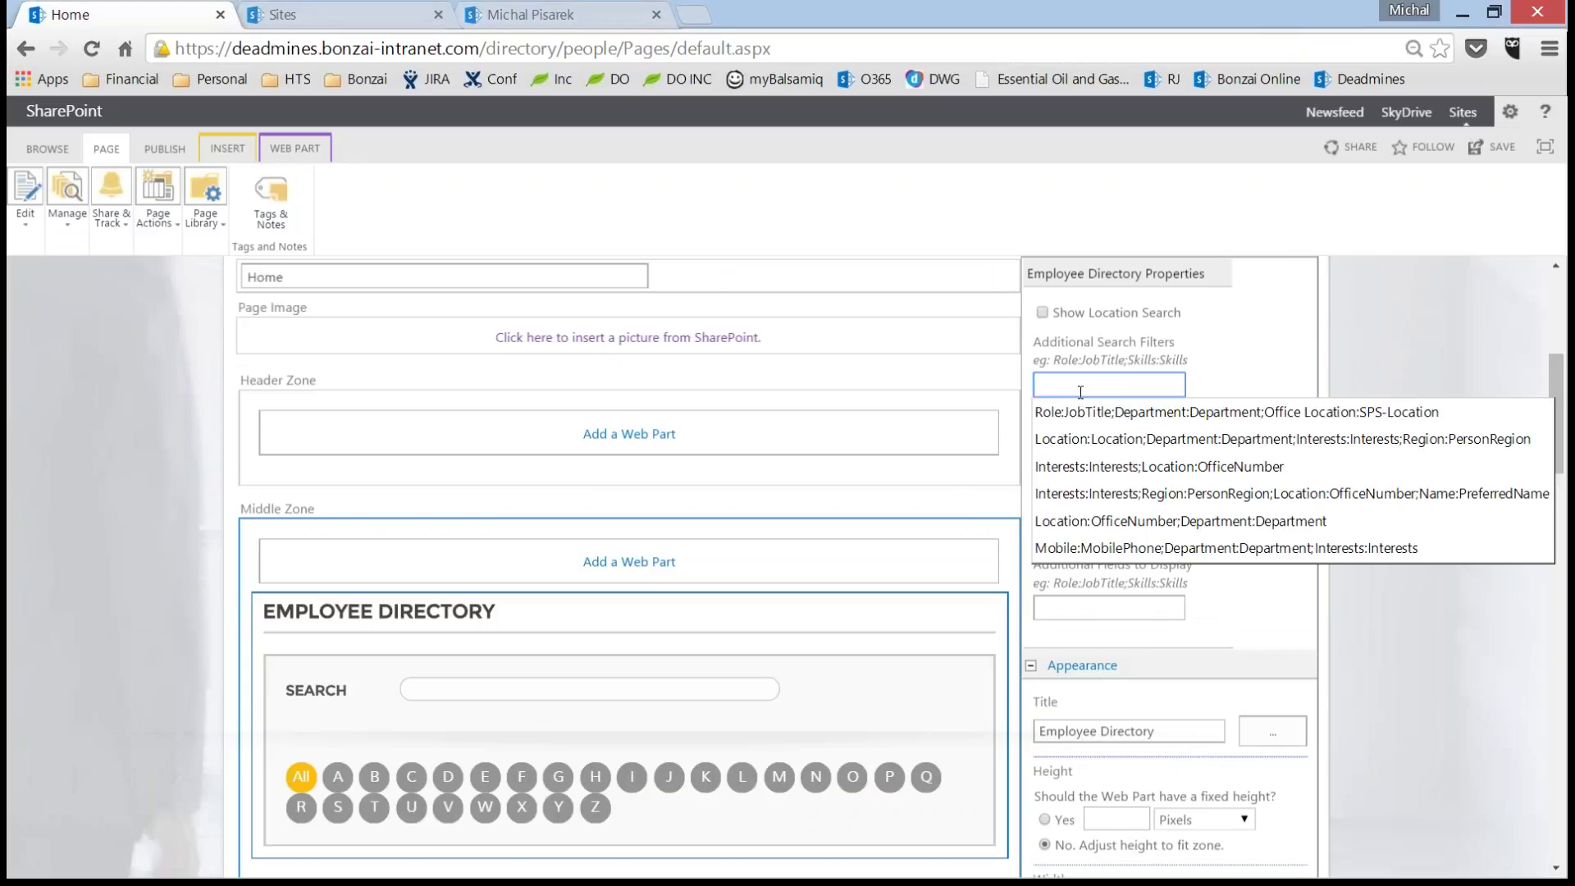
key("ctrl+v")
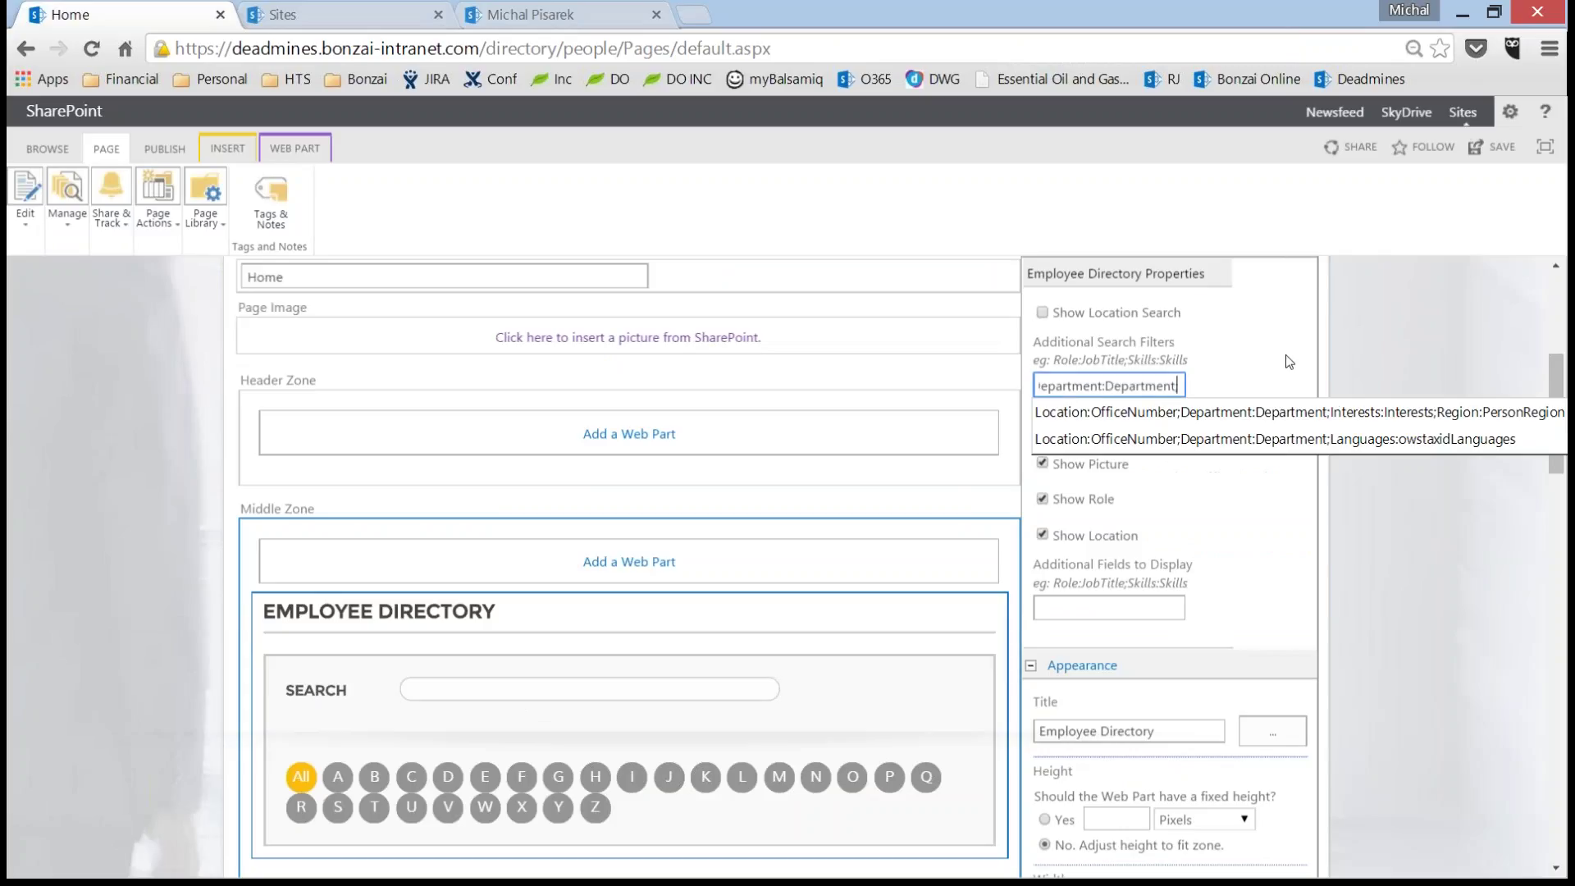
left_click(1286, 354)
- Examine the Location and Department mappings entered in the Additional Search Filters
left_click(1073, 382)
key("shift+Home")
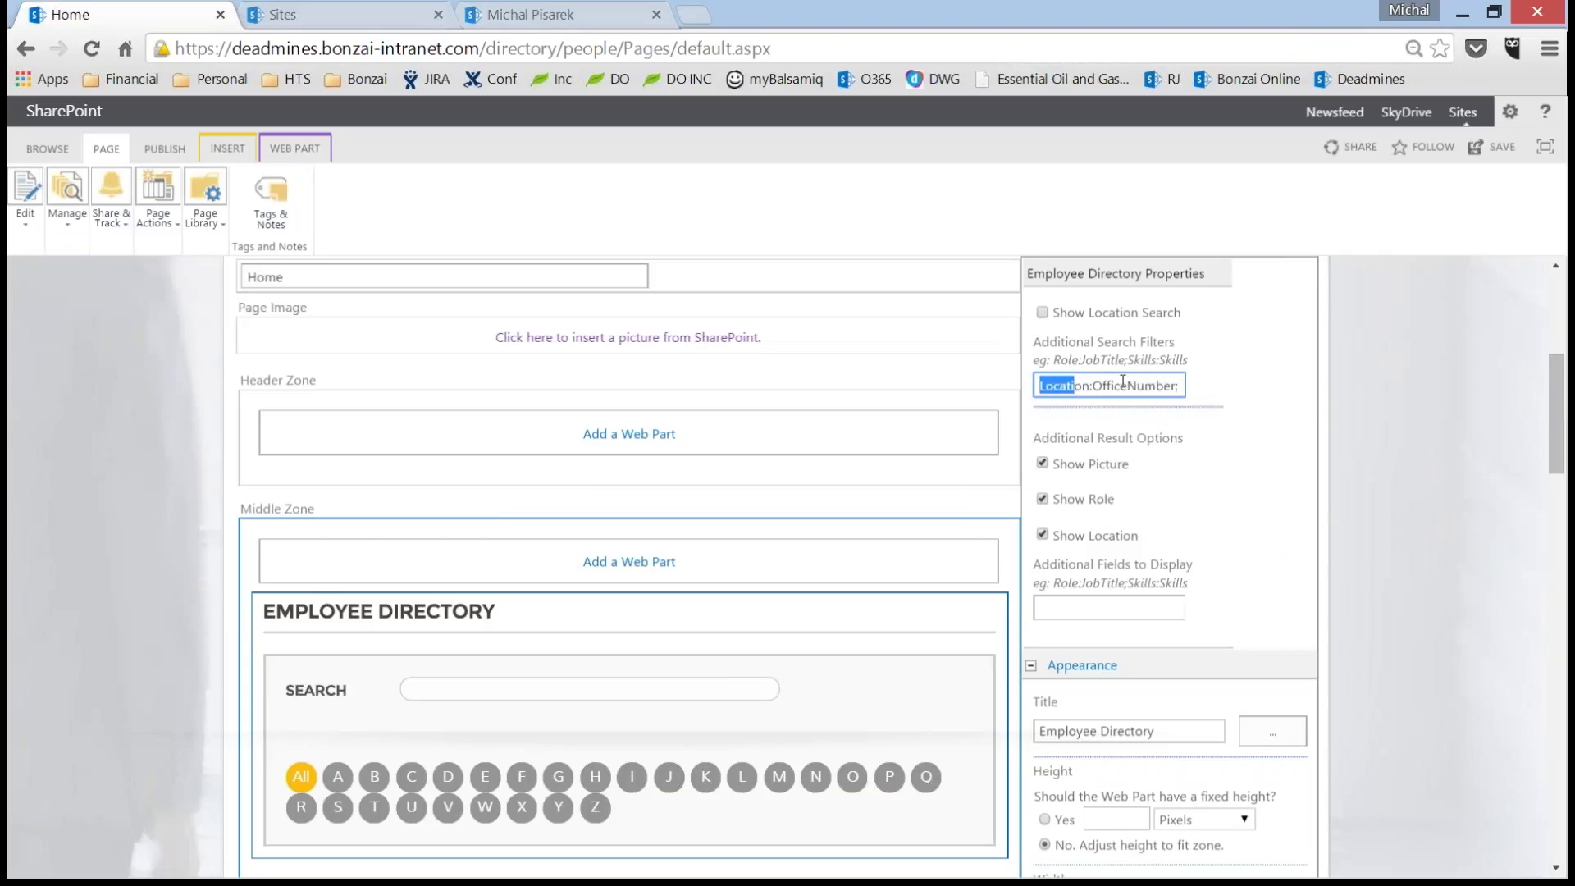
double_click(1123, 382)
left_click(1137, 381)
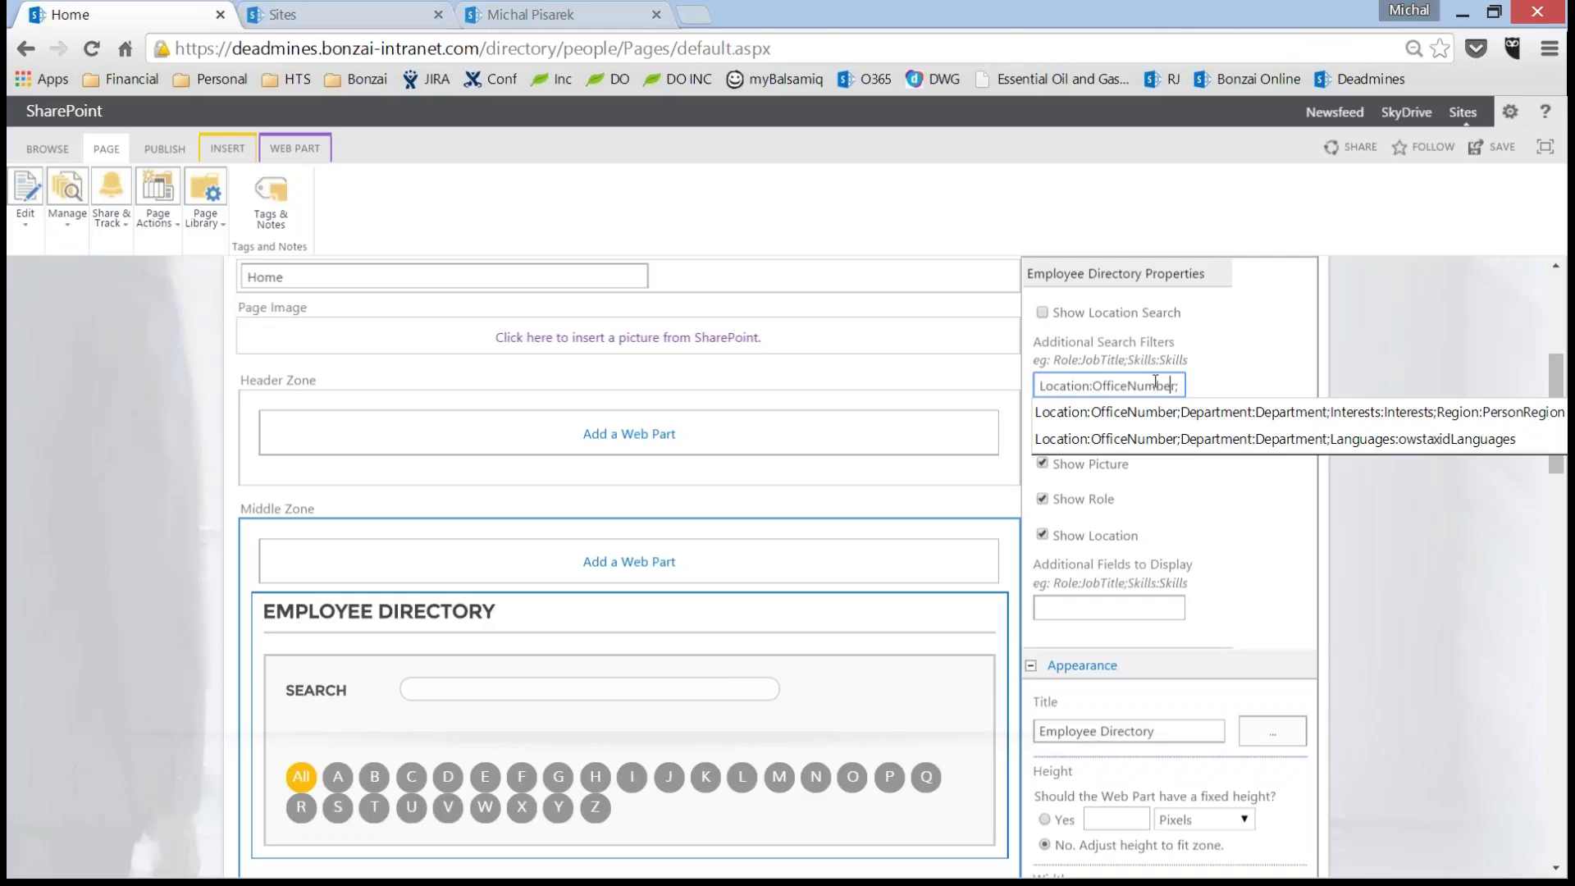
type(";Departme")
left_click(1265, 319)
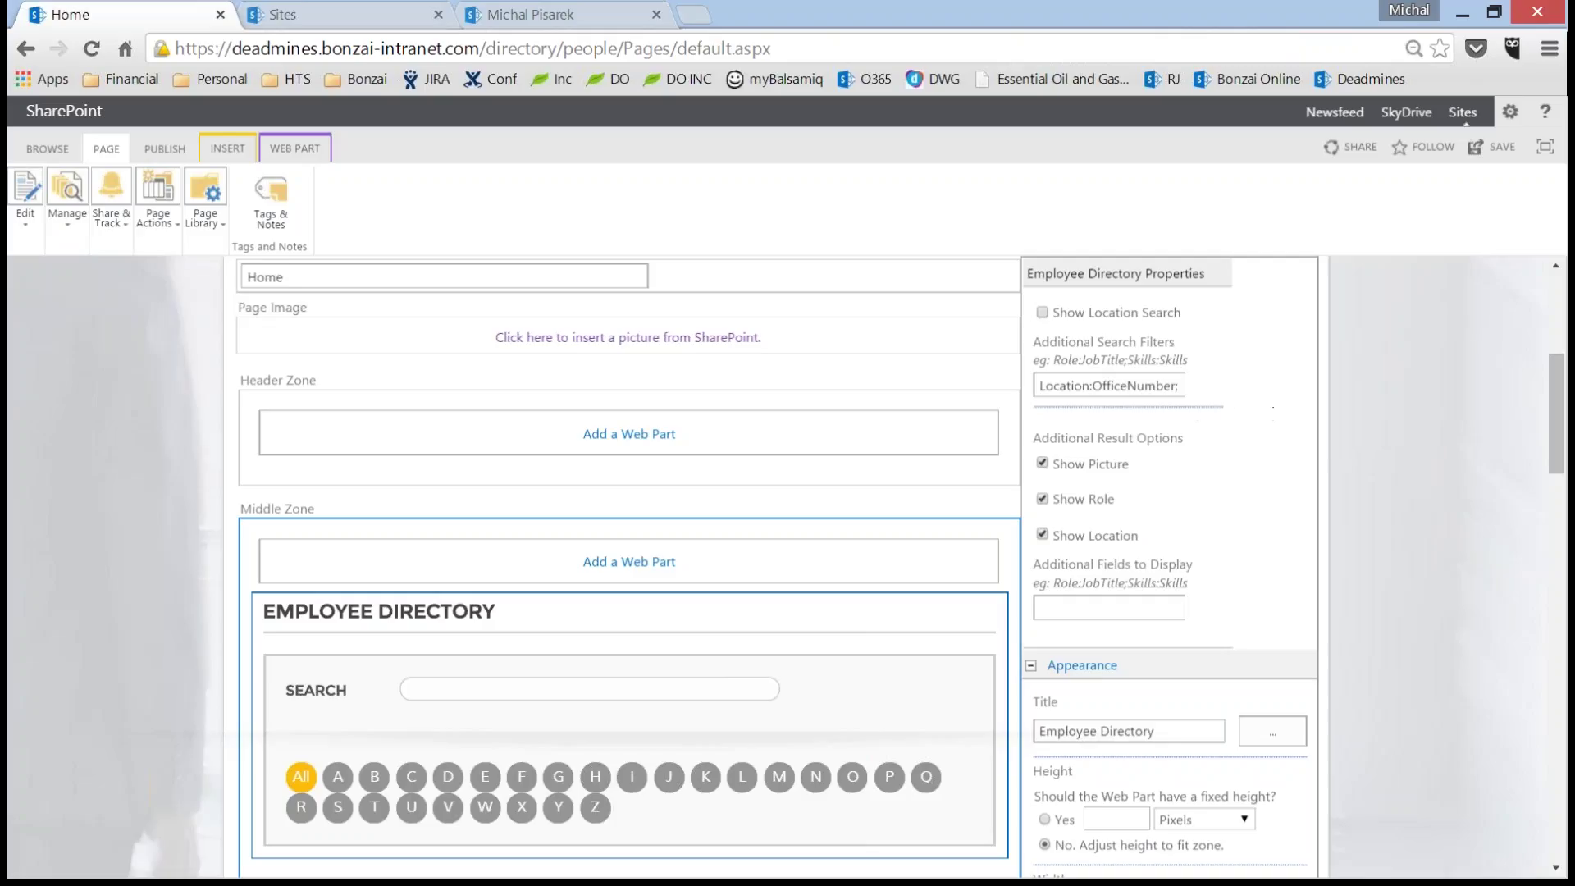
left_click(1142, 385)
key("End")
type("Departme")
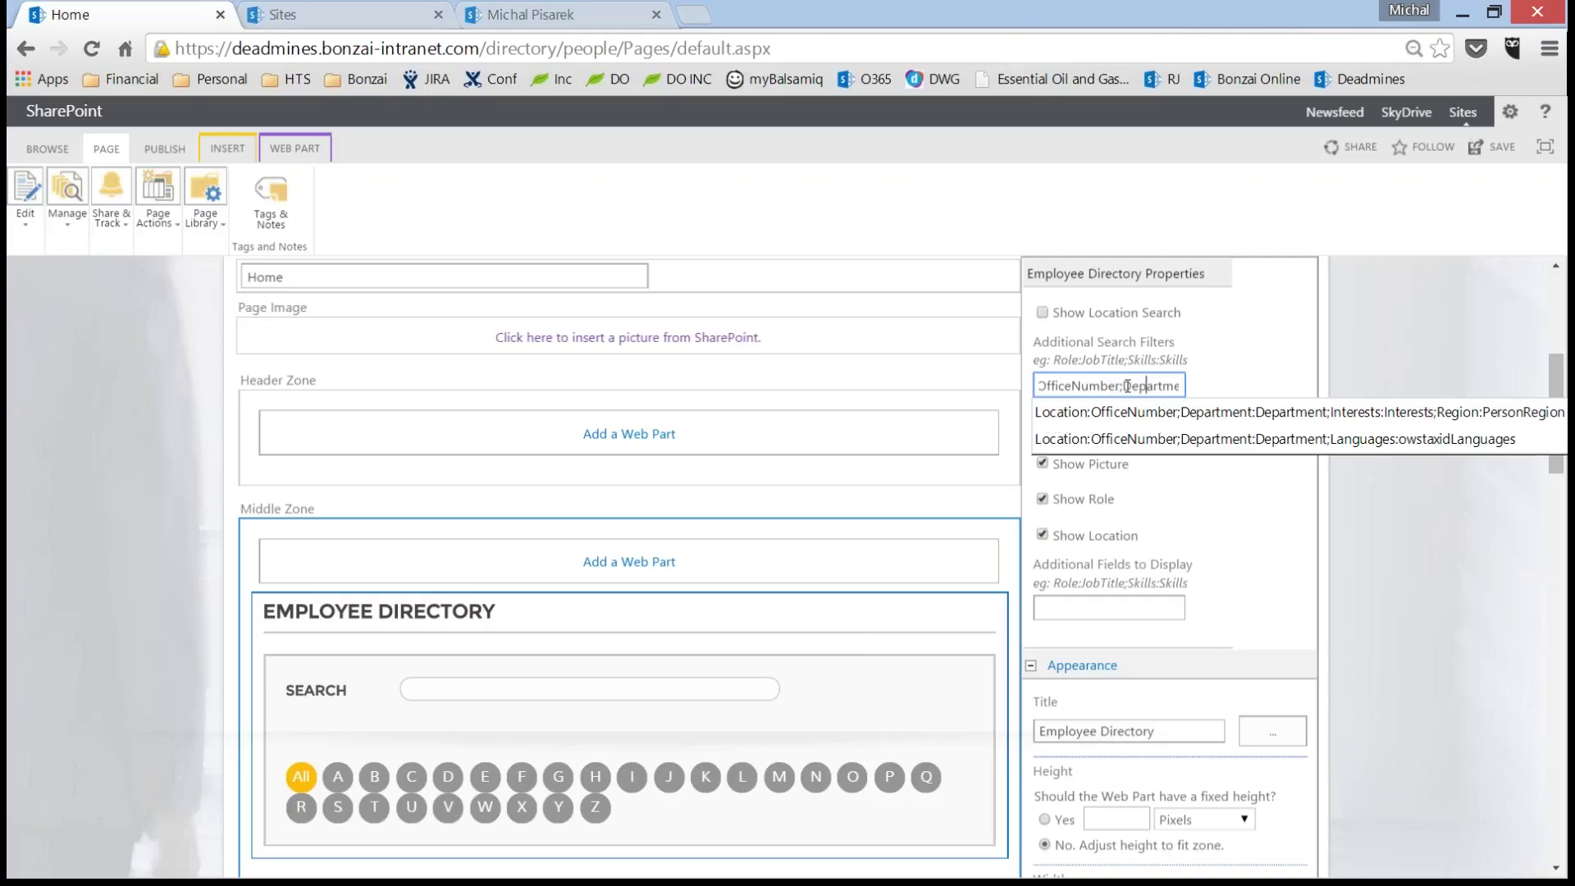
left_click(1238, 370)
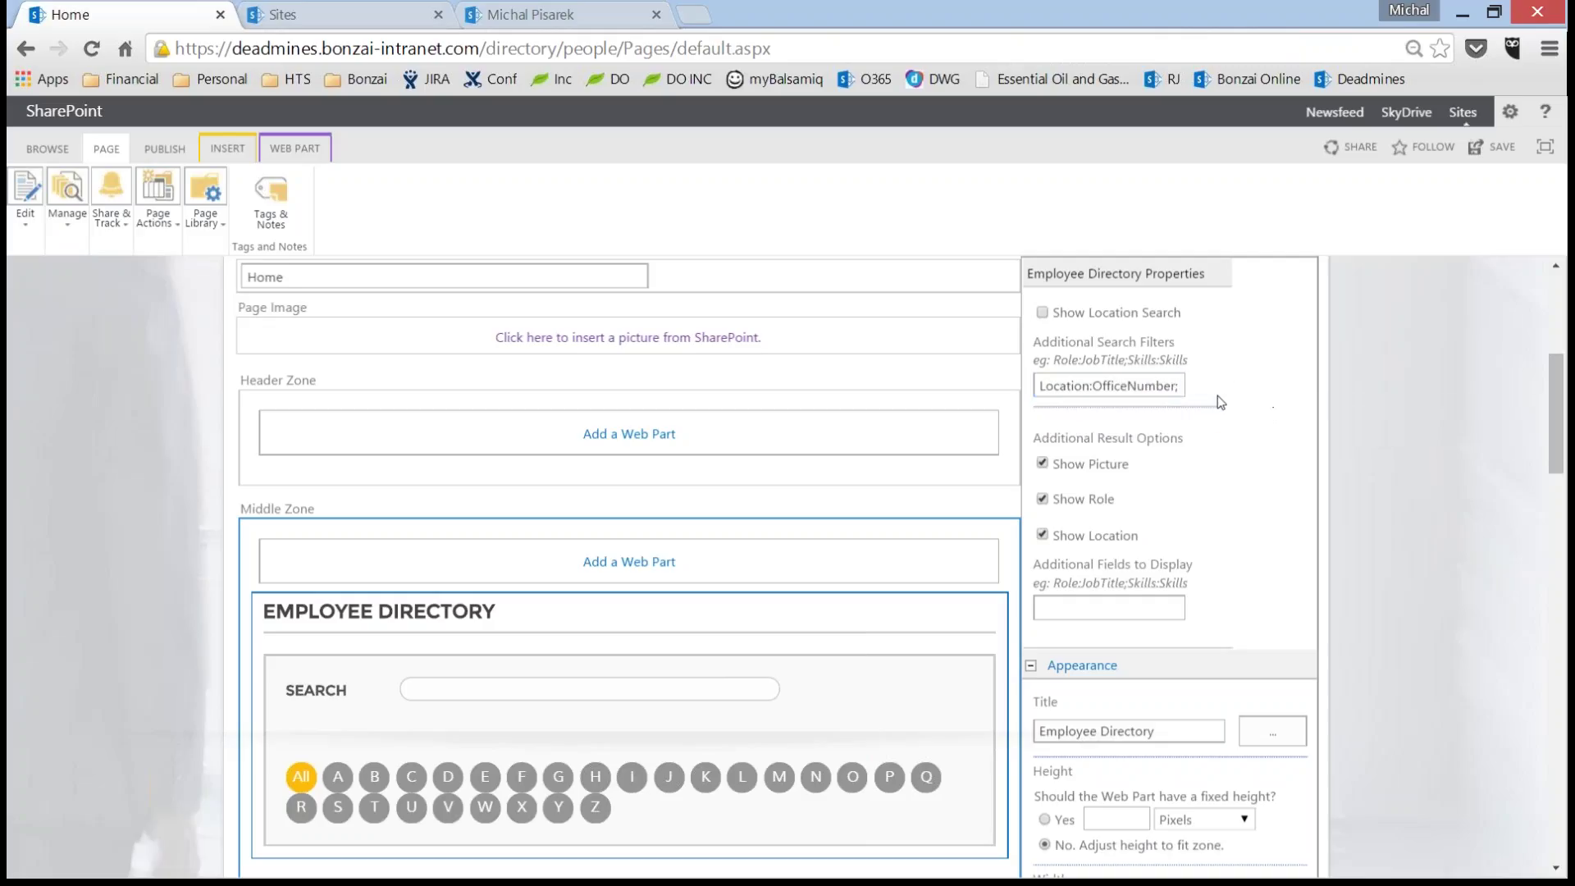
- Apply the Employee Directory properties and expand the web part's extra search options to show the added filters
scroll(1217, 390, "down", 5)
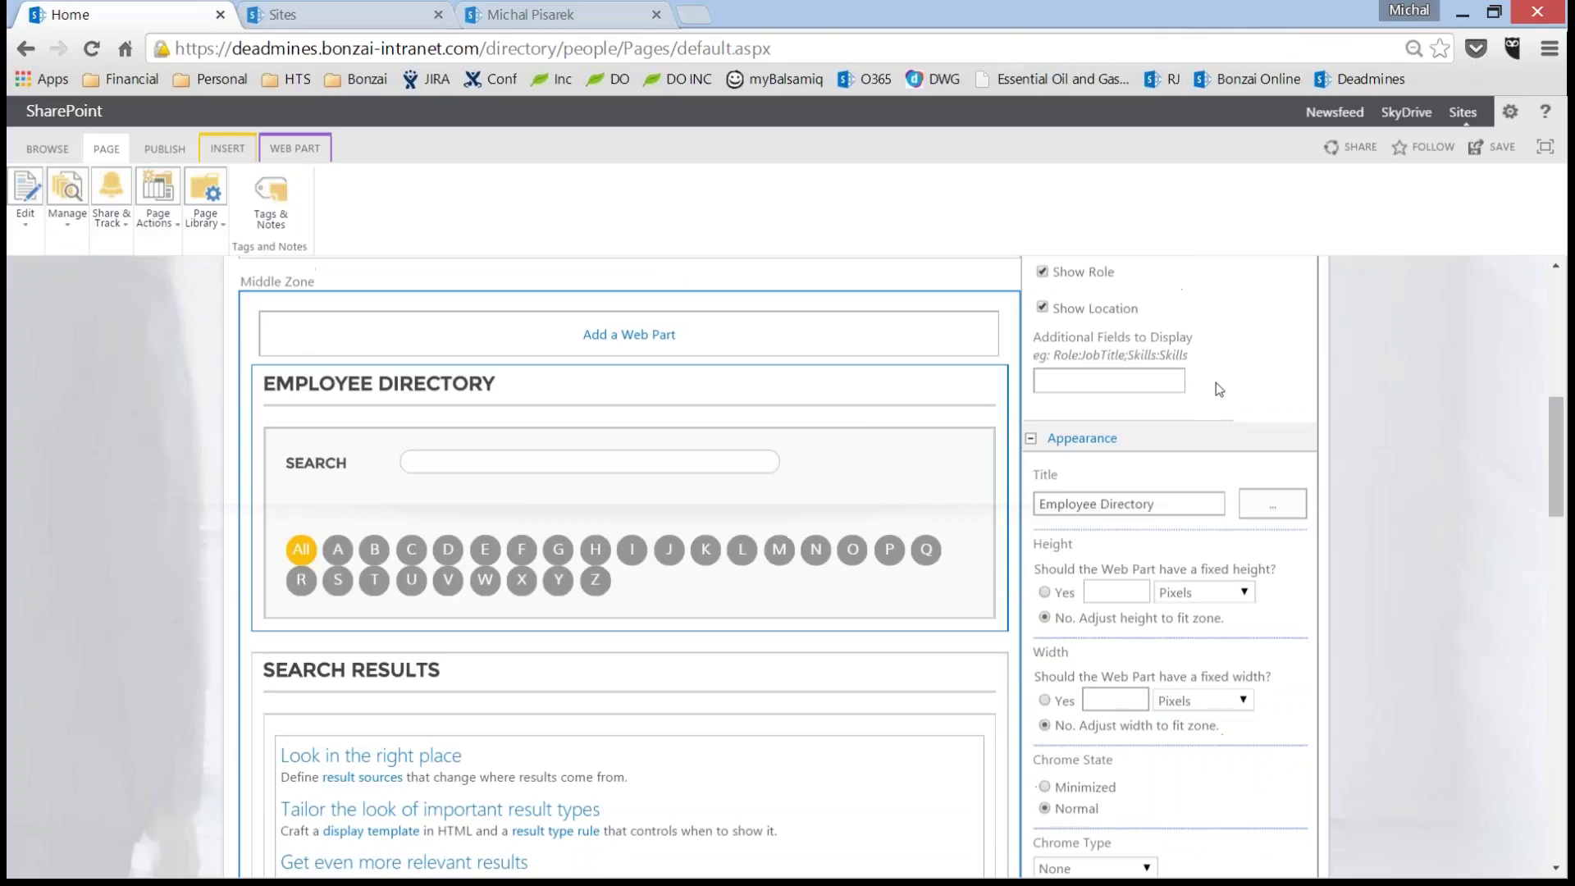
scroll(1217, 390, "down", 1)
left_click(1255, 741)
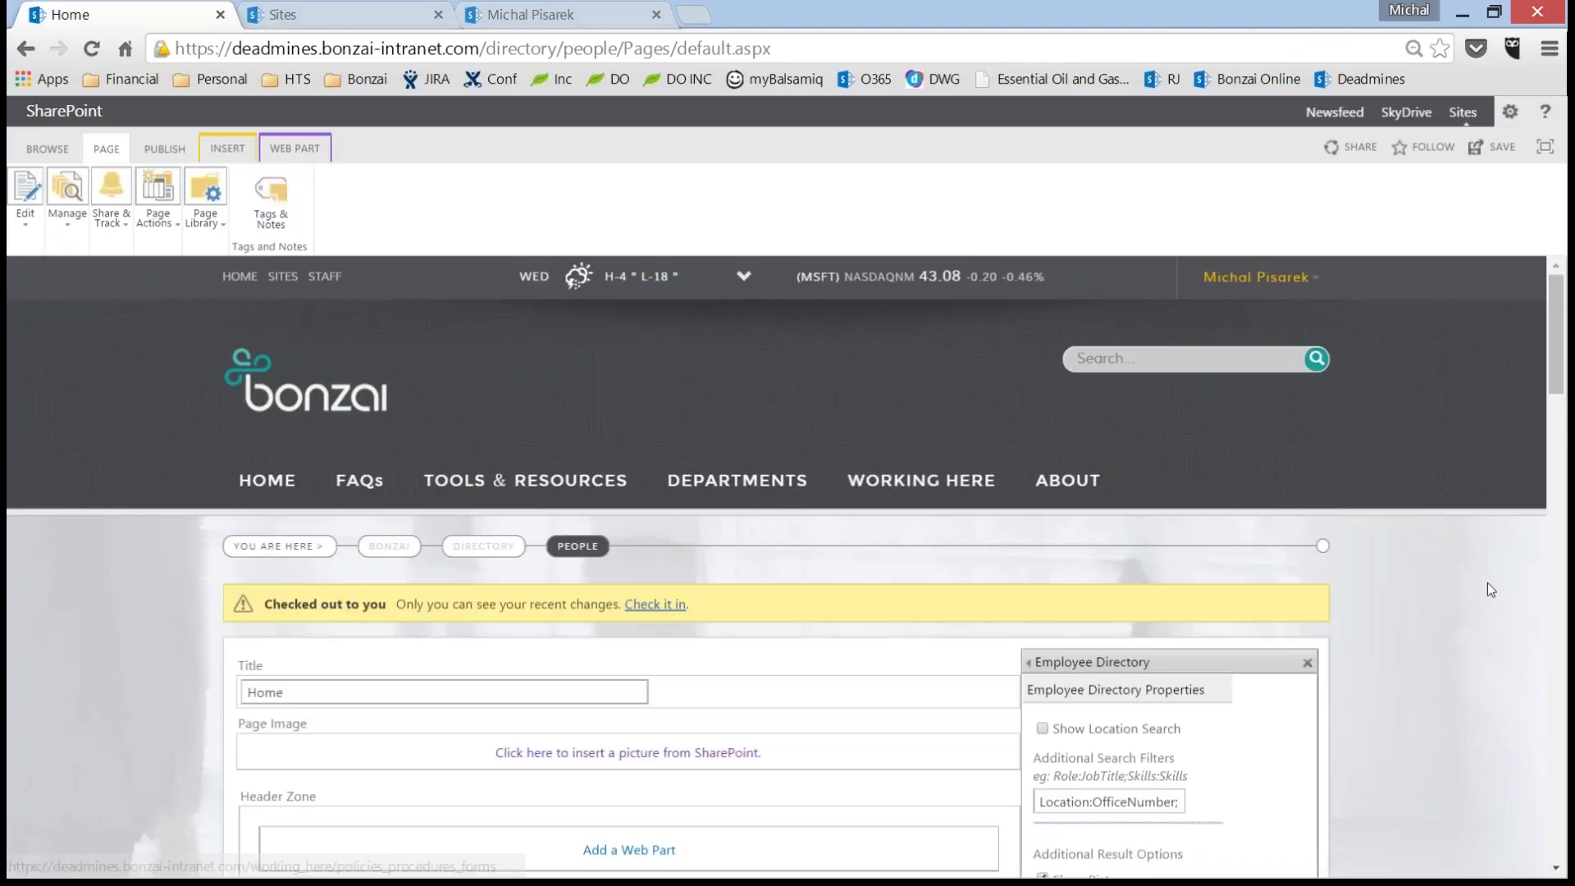
scroll(1489, 585, "down", 6)
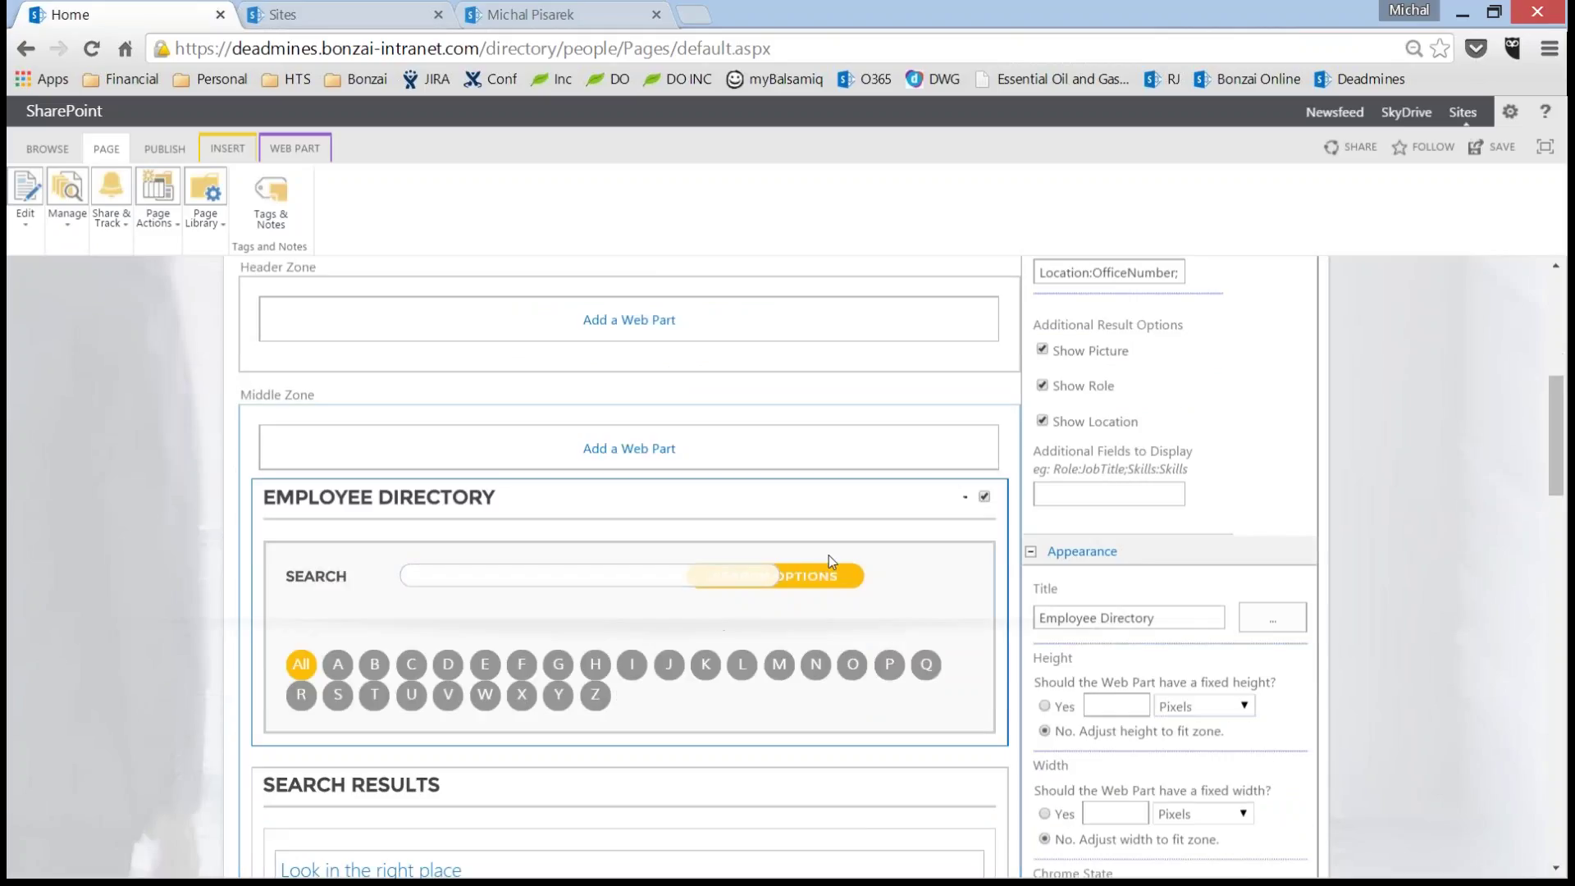
scroll(912, 514, "down", 1)
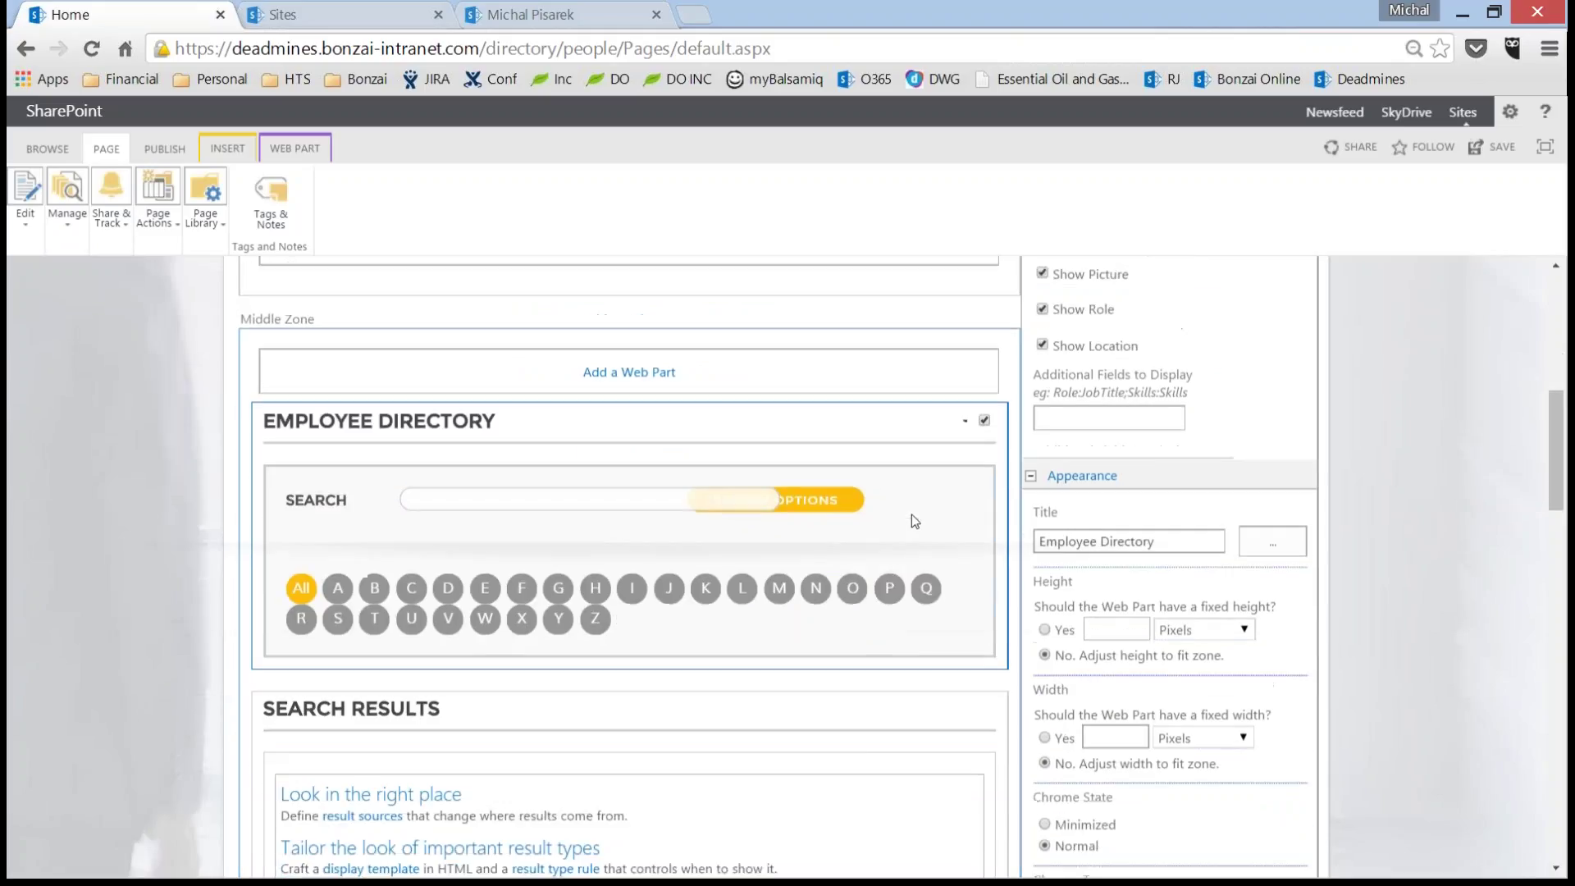
left_click(851, 509)
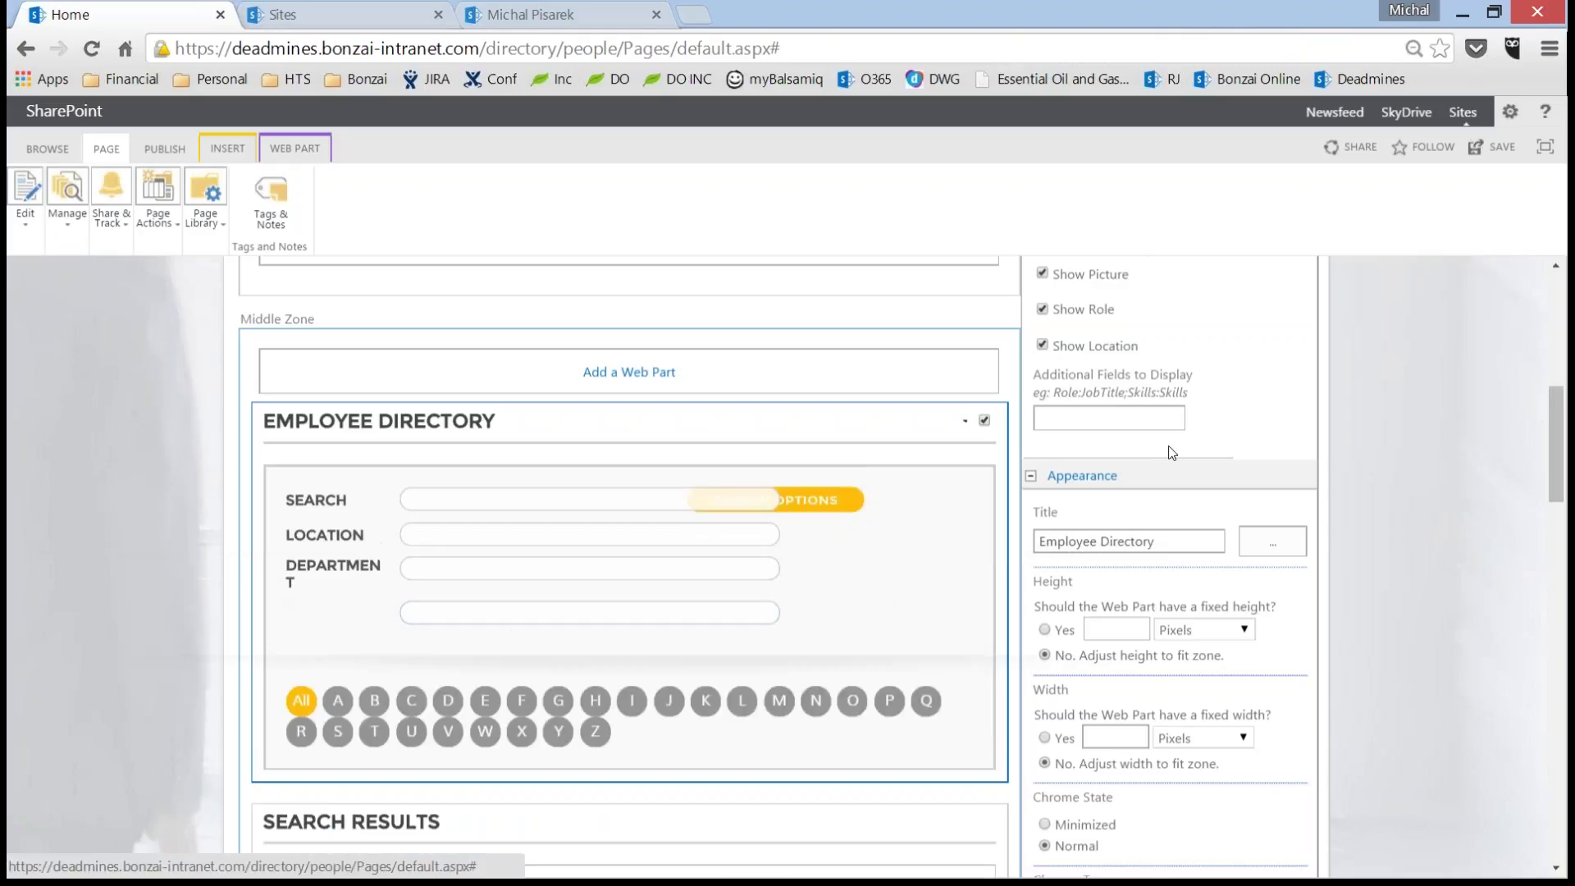
- Set the Additional Search Filters to "Location:OfficeNumber;Department:Department" without a trailing semicolon and apply the Employee Directory properties
scroll(1178, 446, "up", 3)
left_click_drag(1038, 423, 1195, 433)
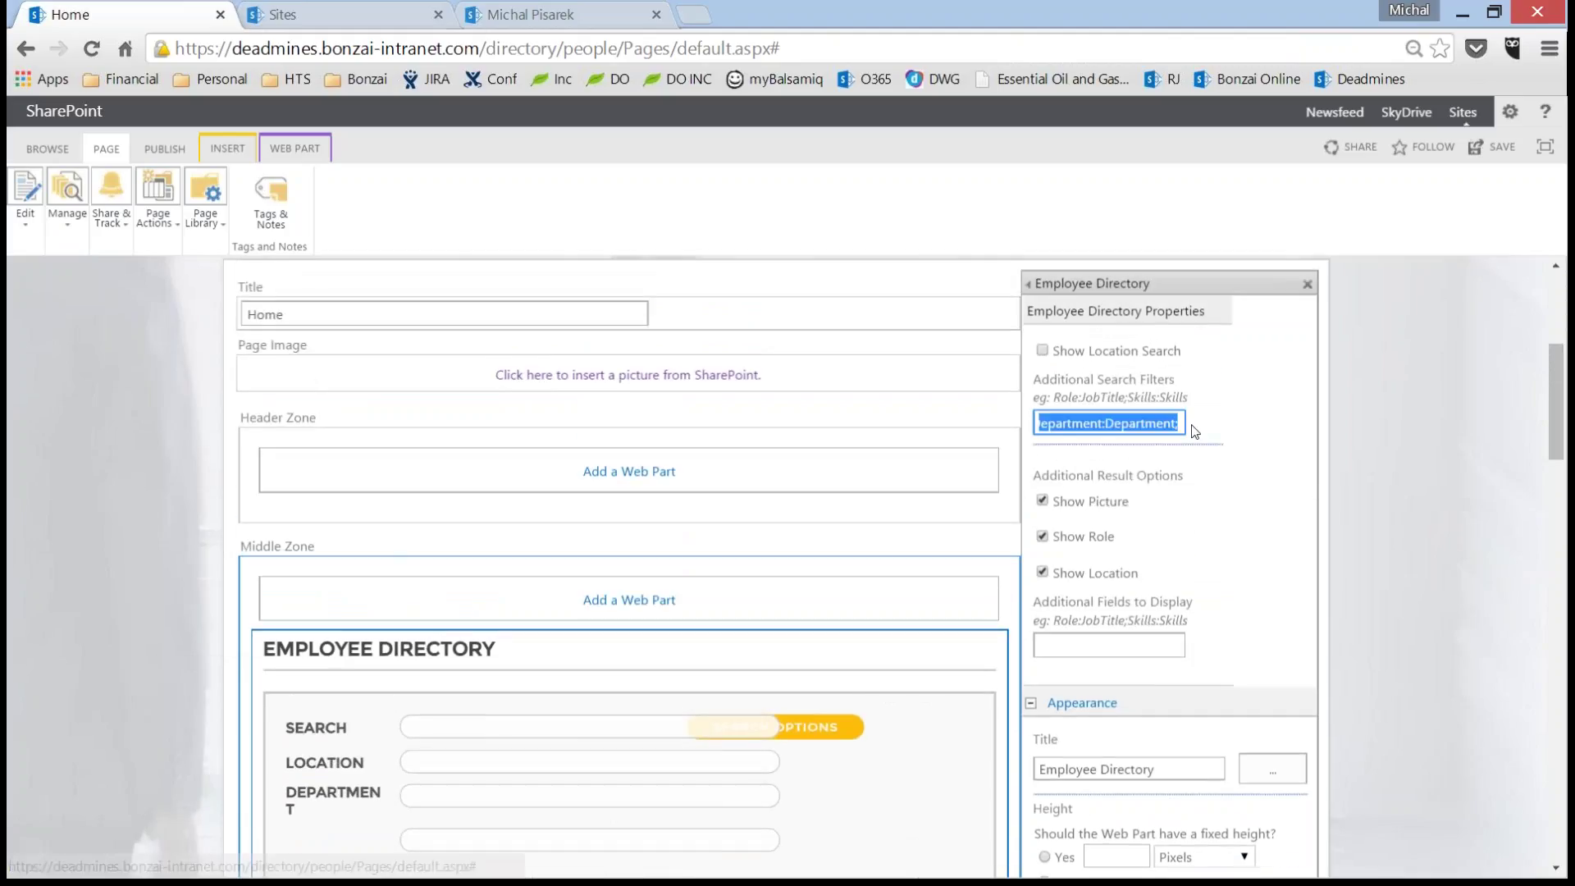
key("Down")
scroll(1223, 570, "down", 1)
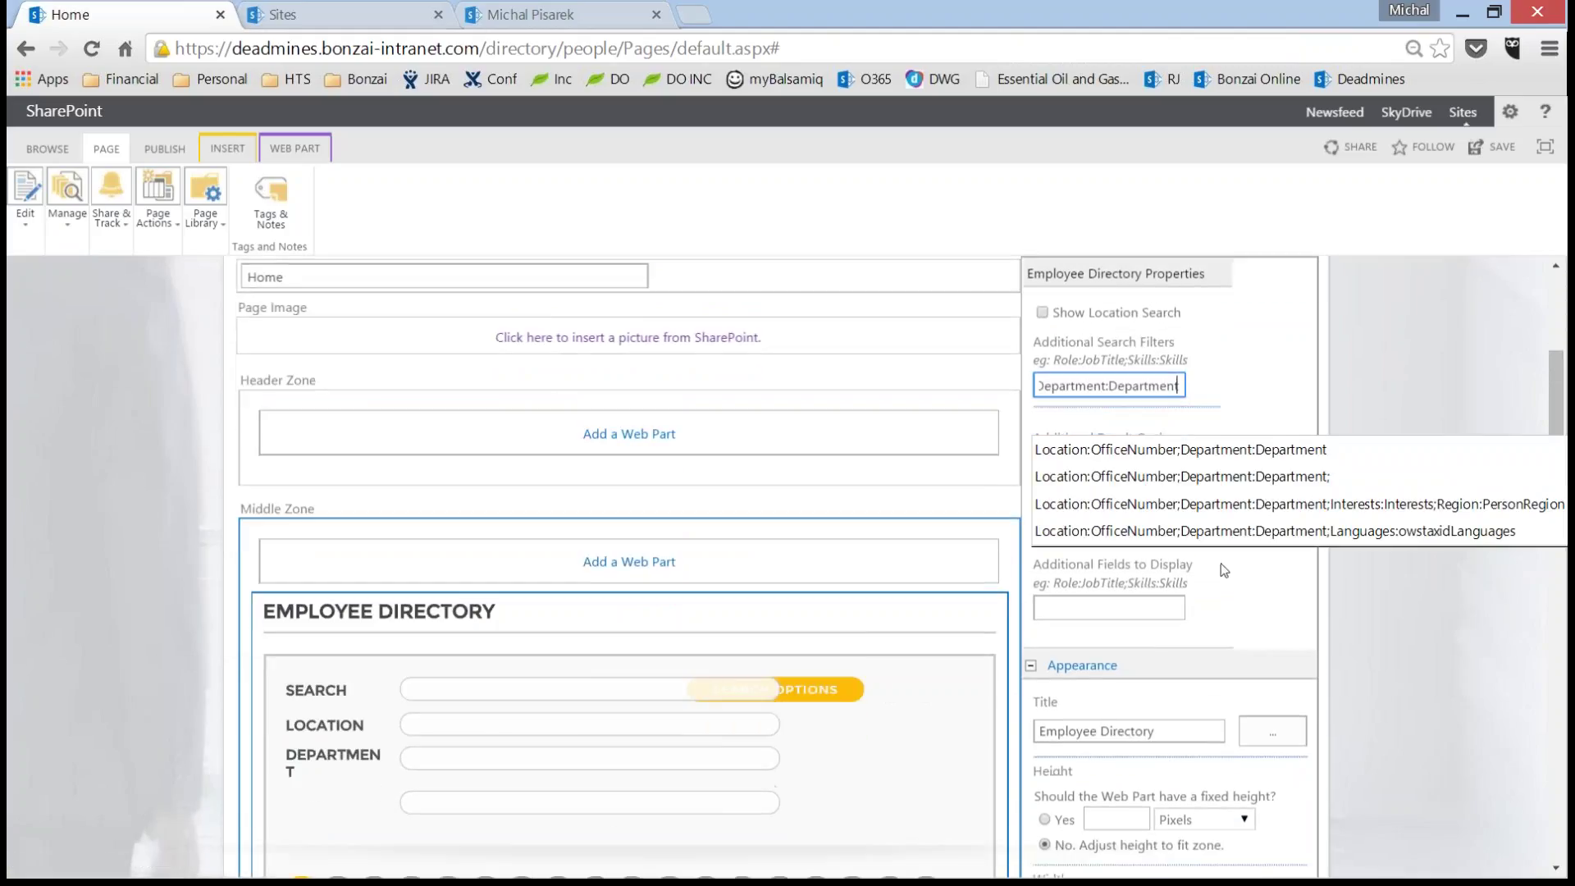
scroll(1223, 570, "down", 4)
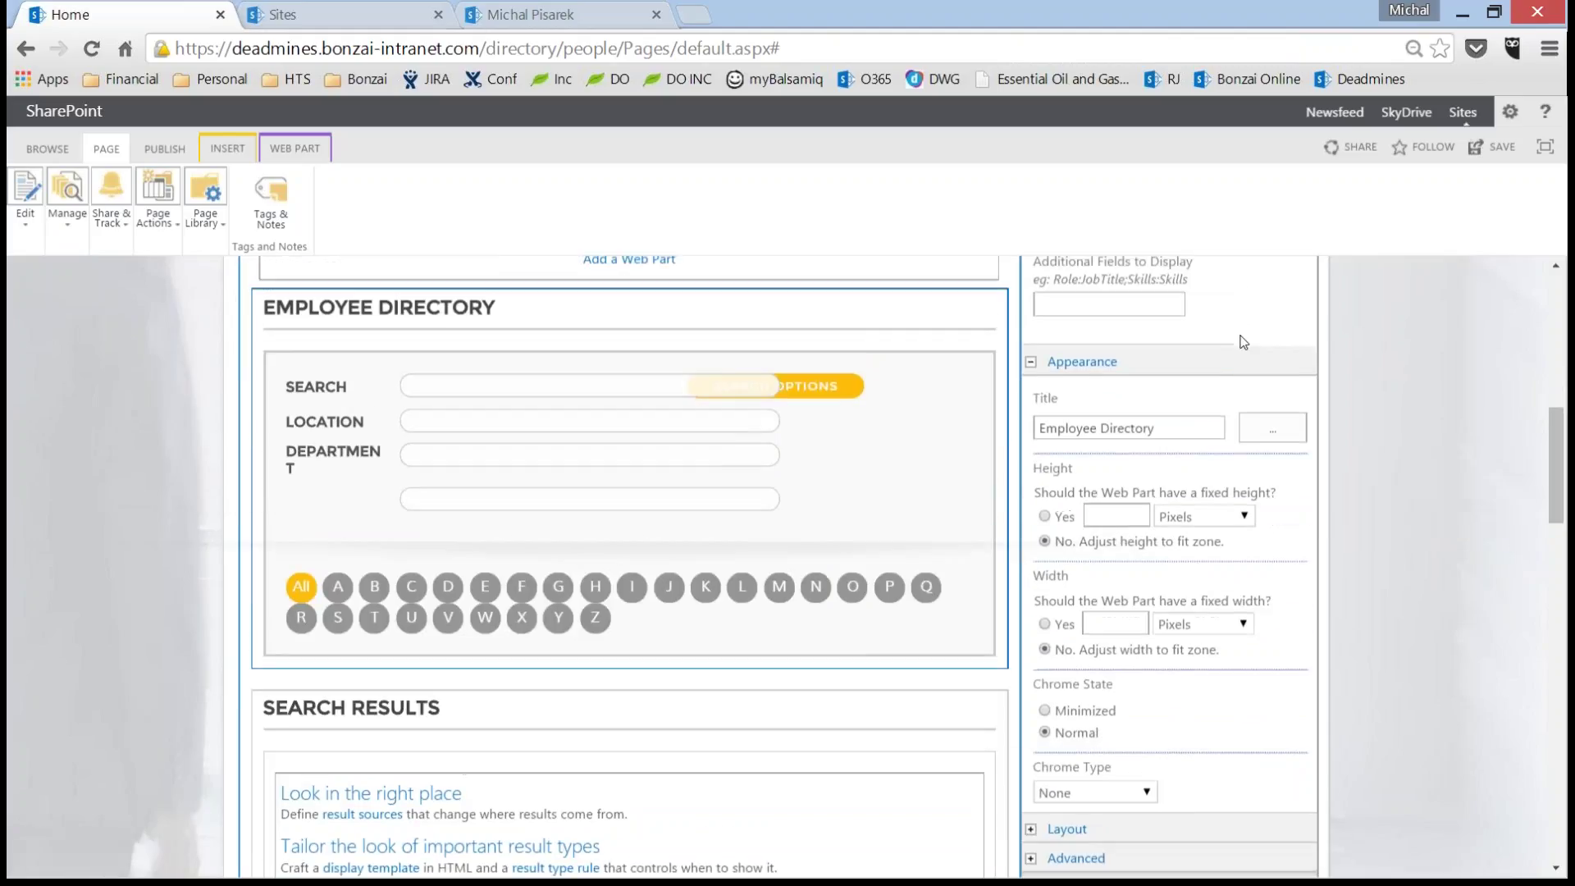
scroll(1237, 366, "up", 2)
scroll(1236, 365, "down", 4)
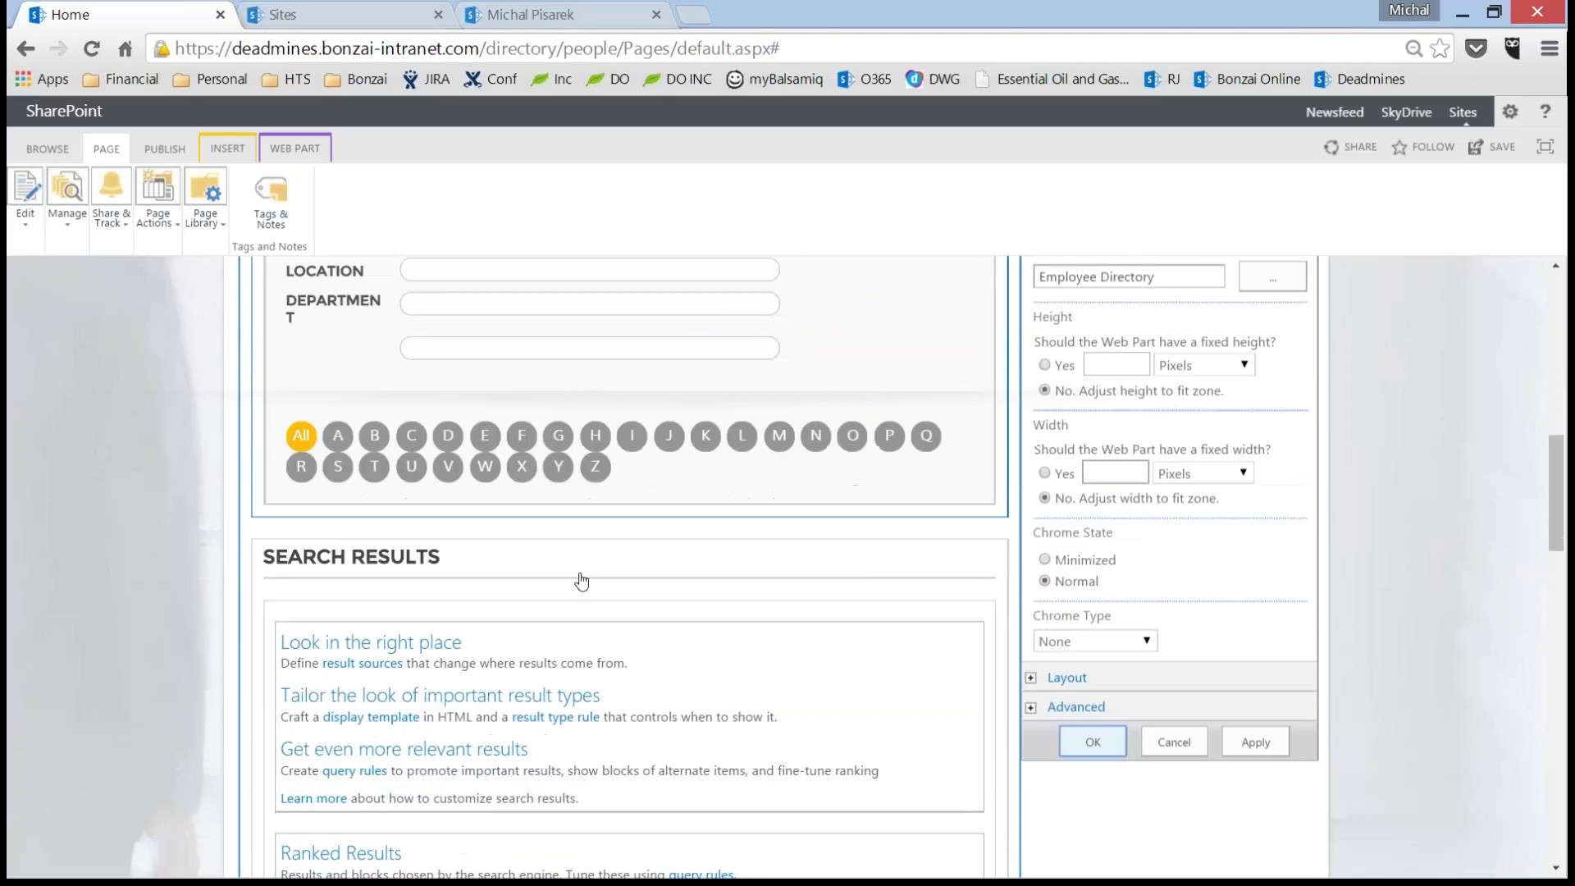
key("Return")
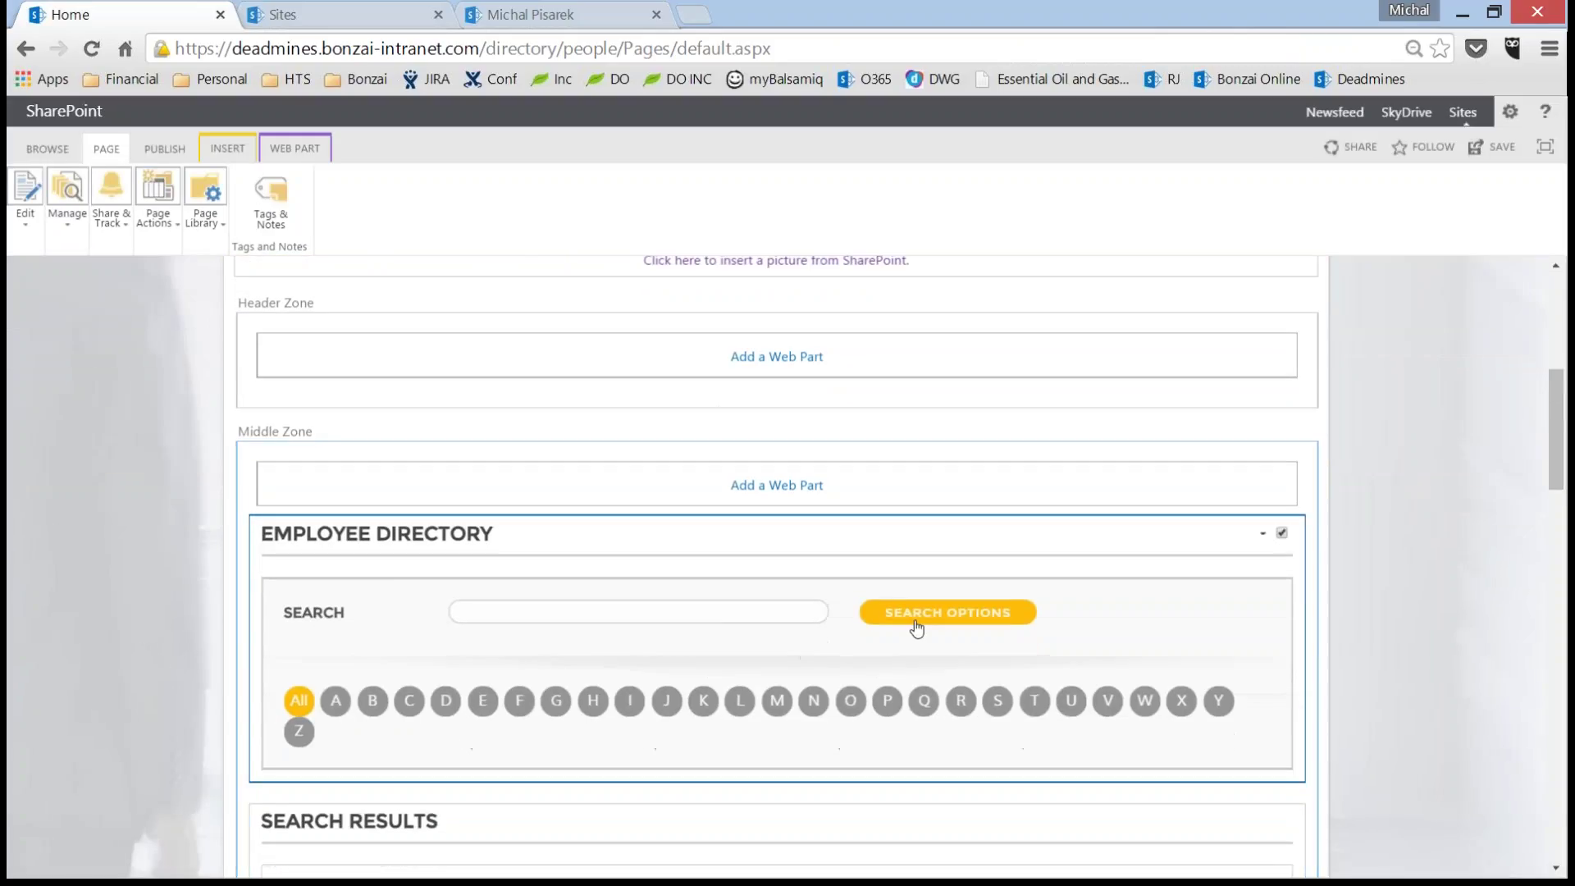
- Expand the Employee Directory's search options, filter by the Administration department and review the matching people
left_click(916, 628)
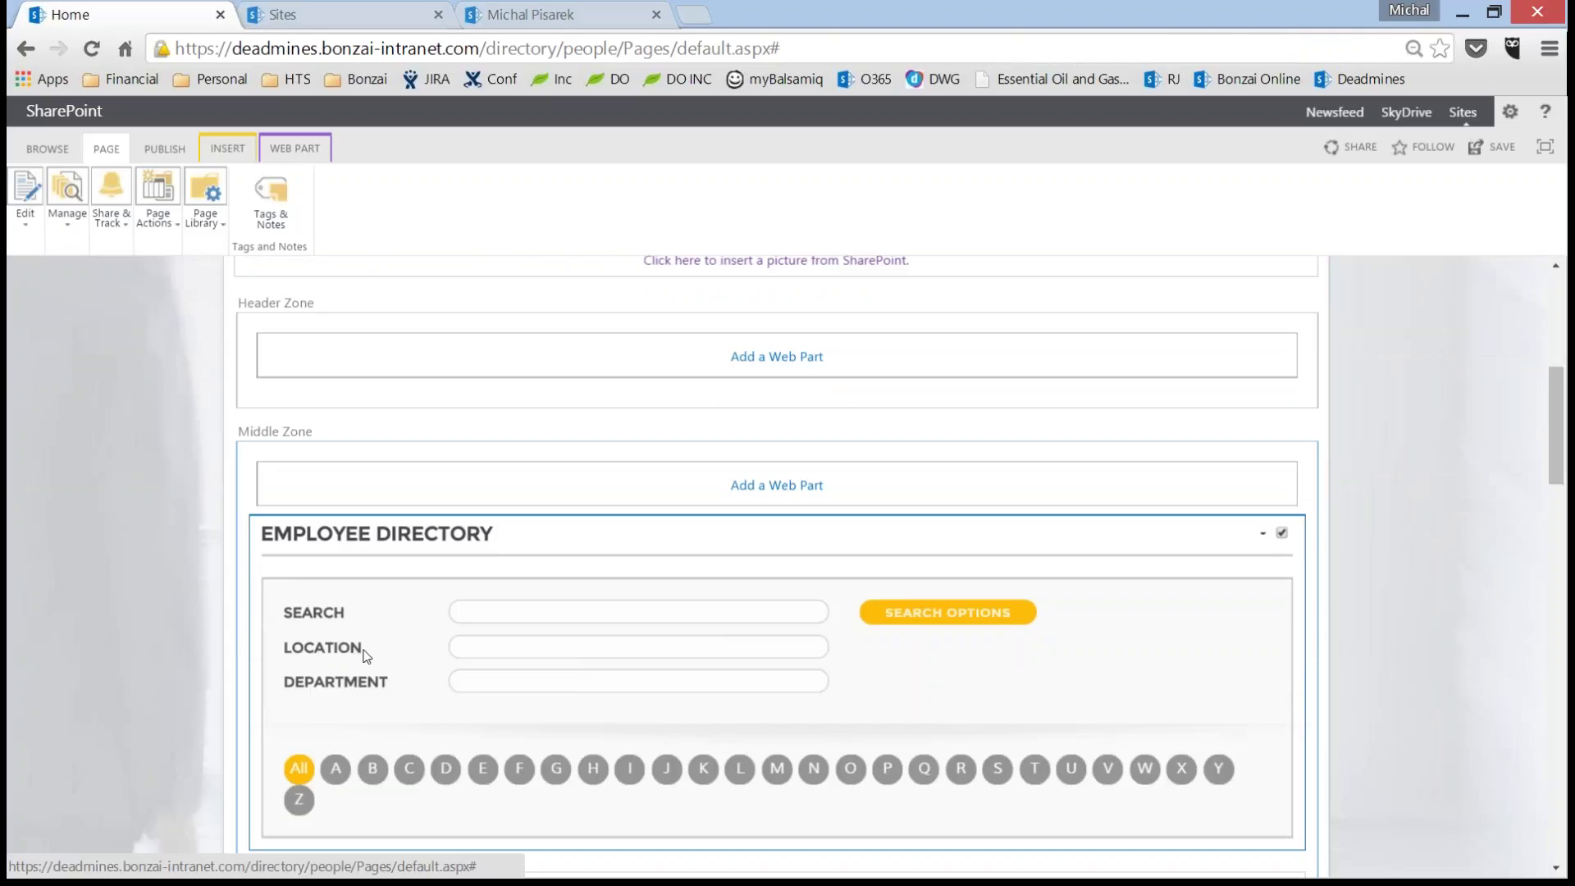
scroll(359, 640, "down", 2)
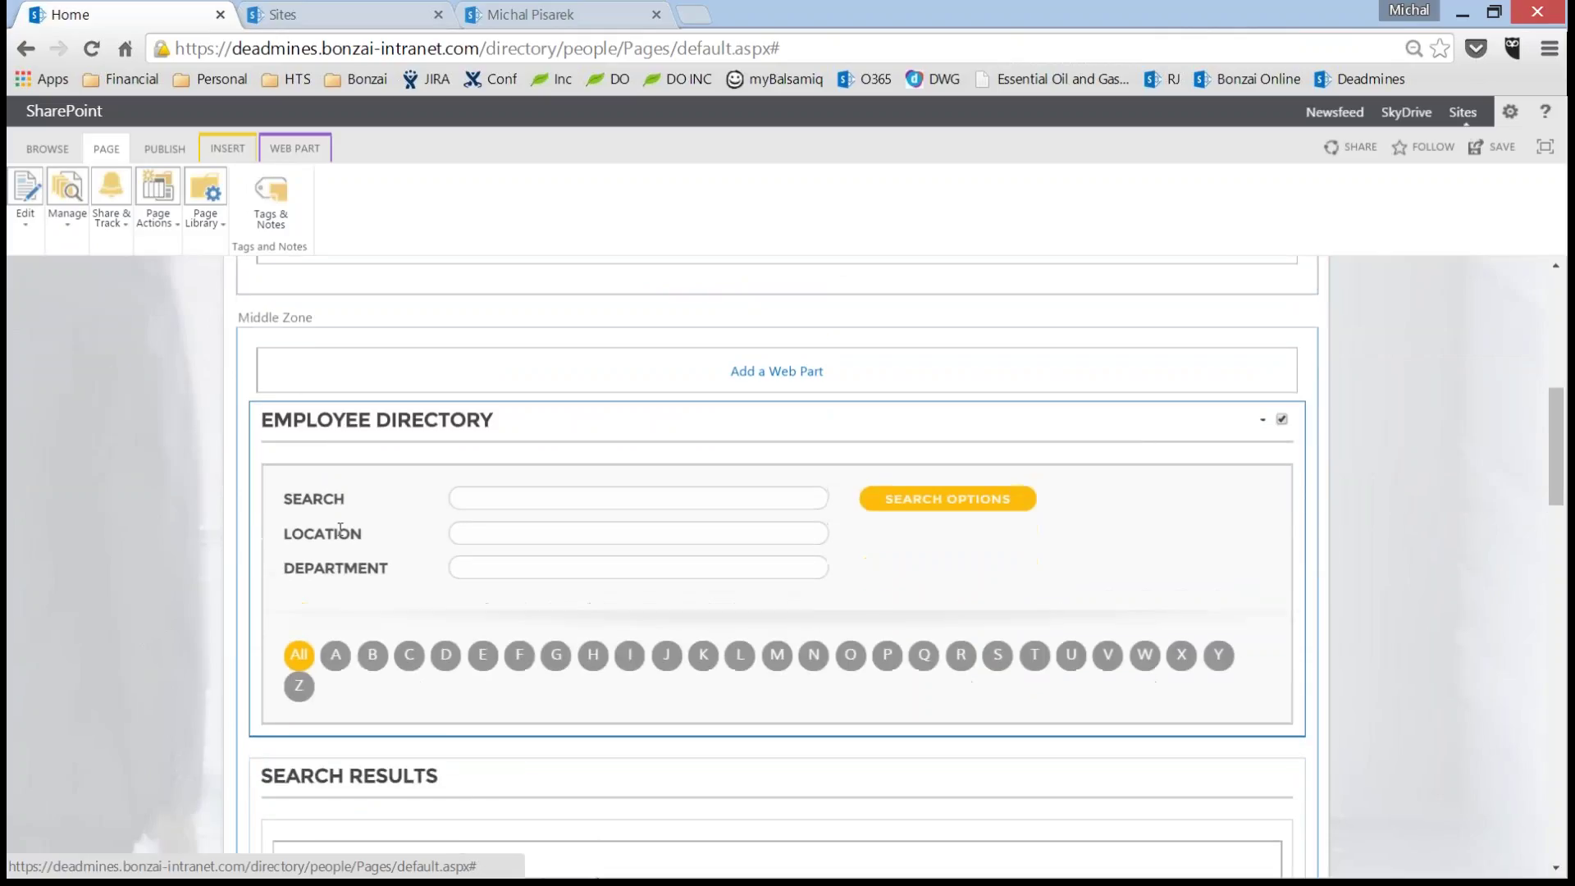
left_click(518, 574)
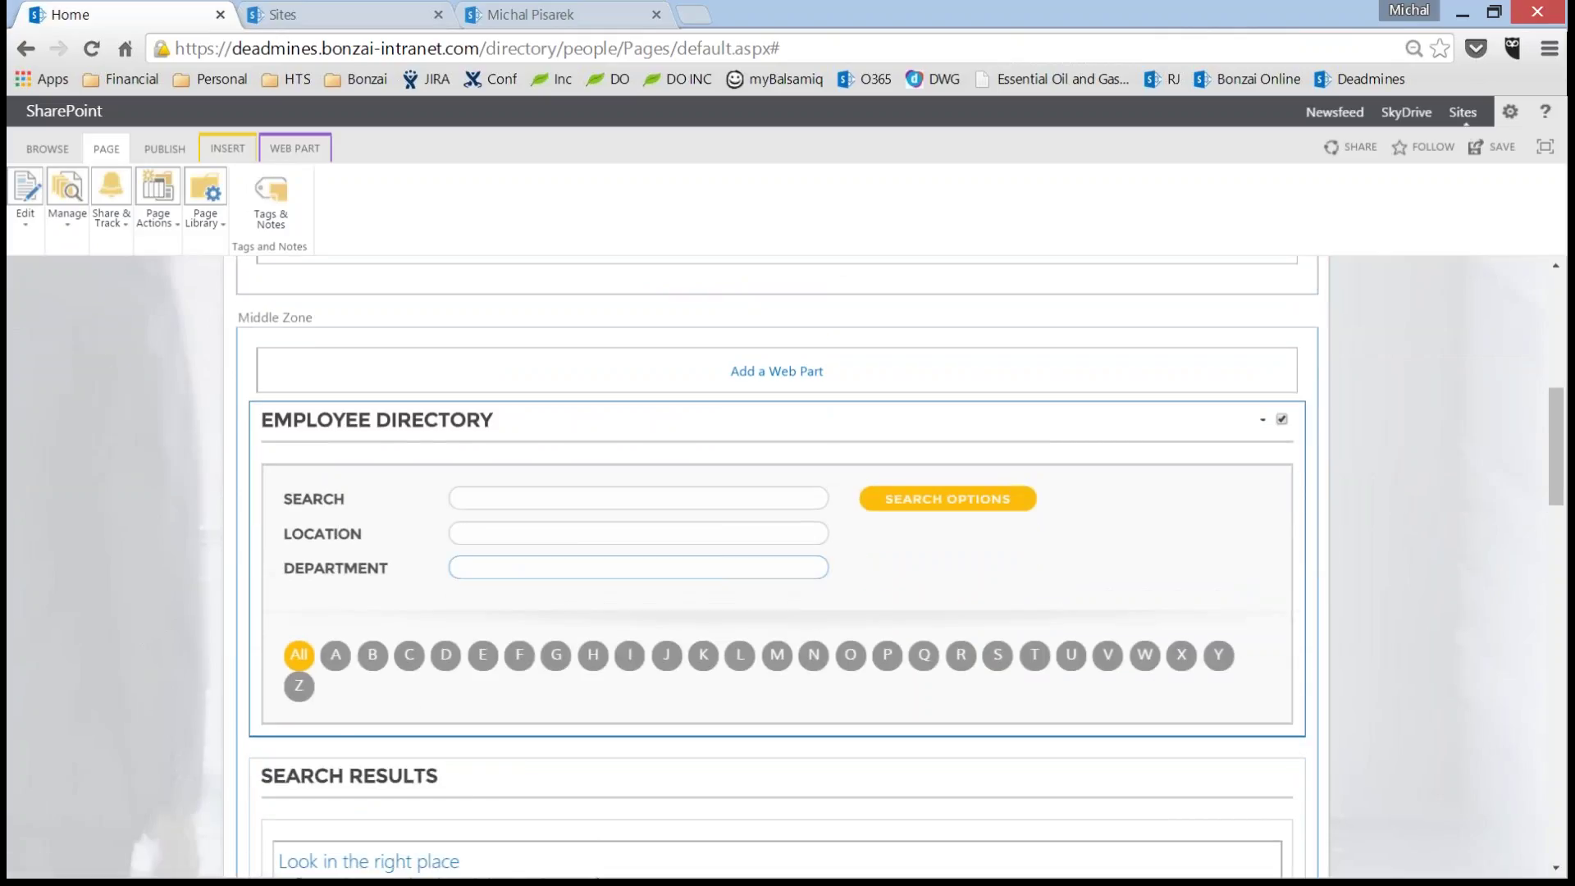
type("a")
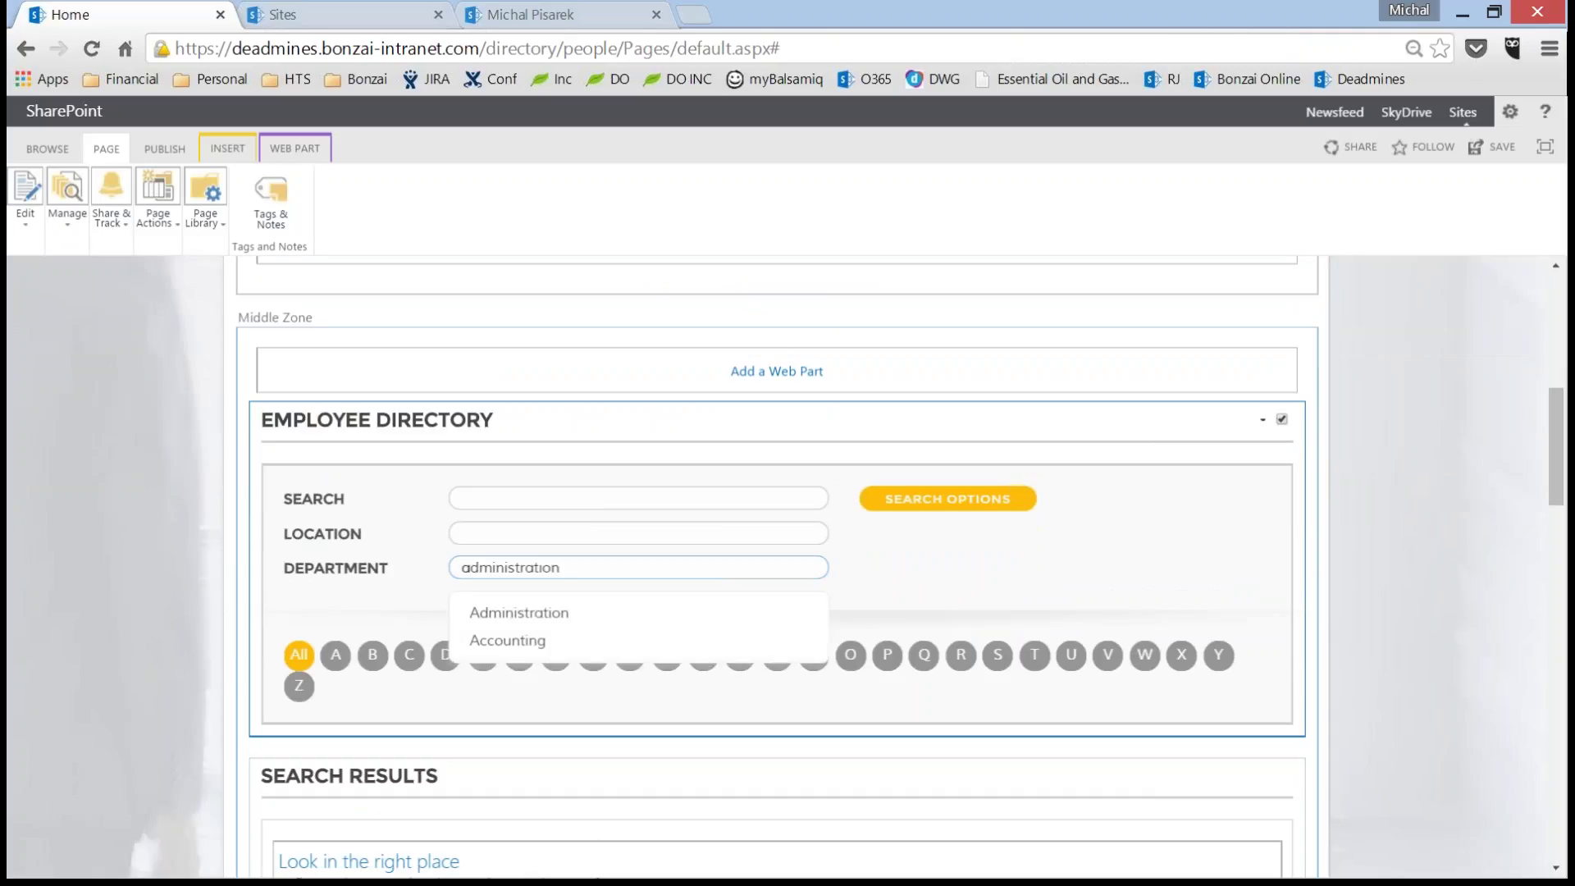
type("c")
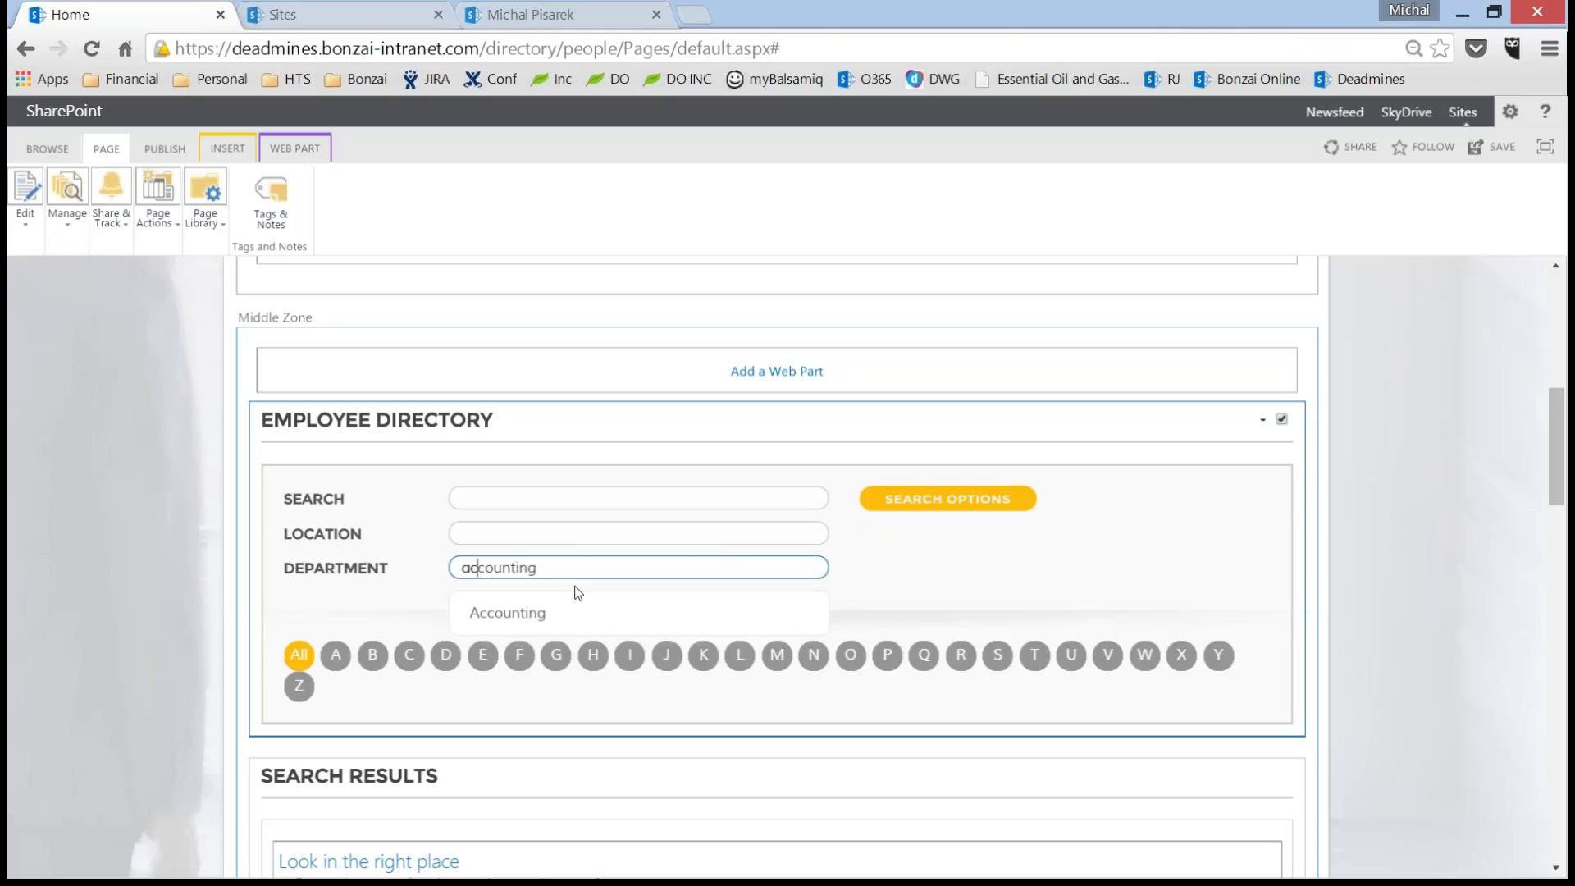
key("BackSpace")
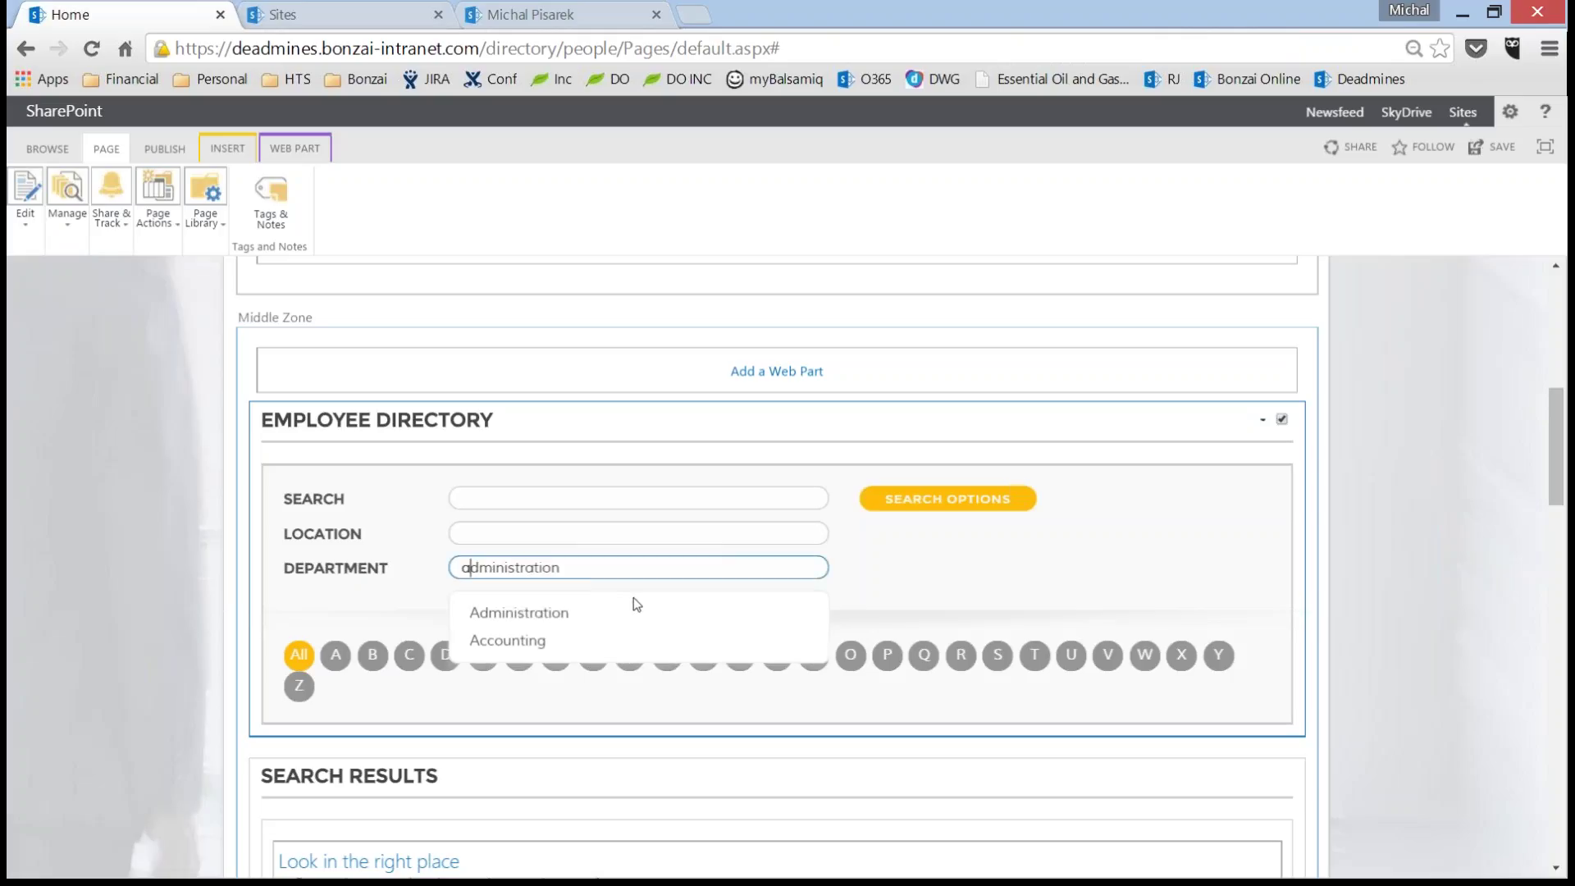
left_click(552, 611)
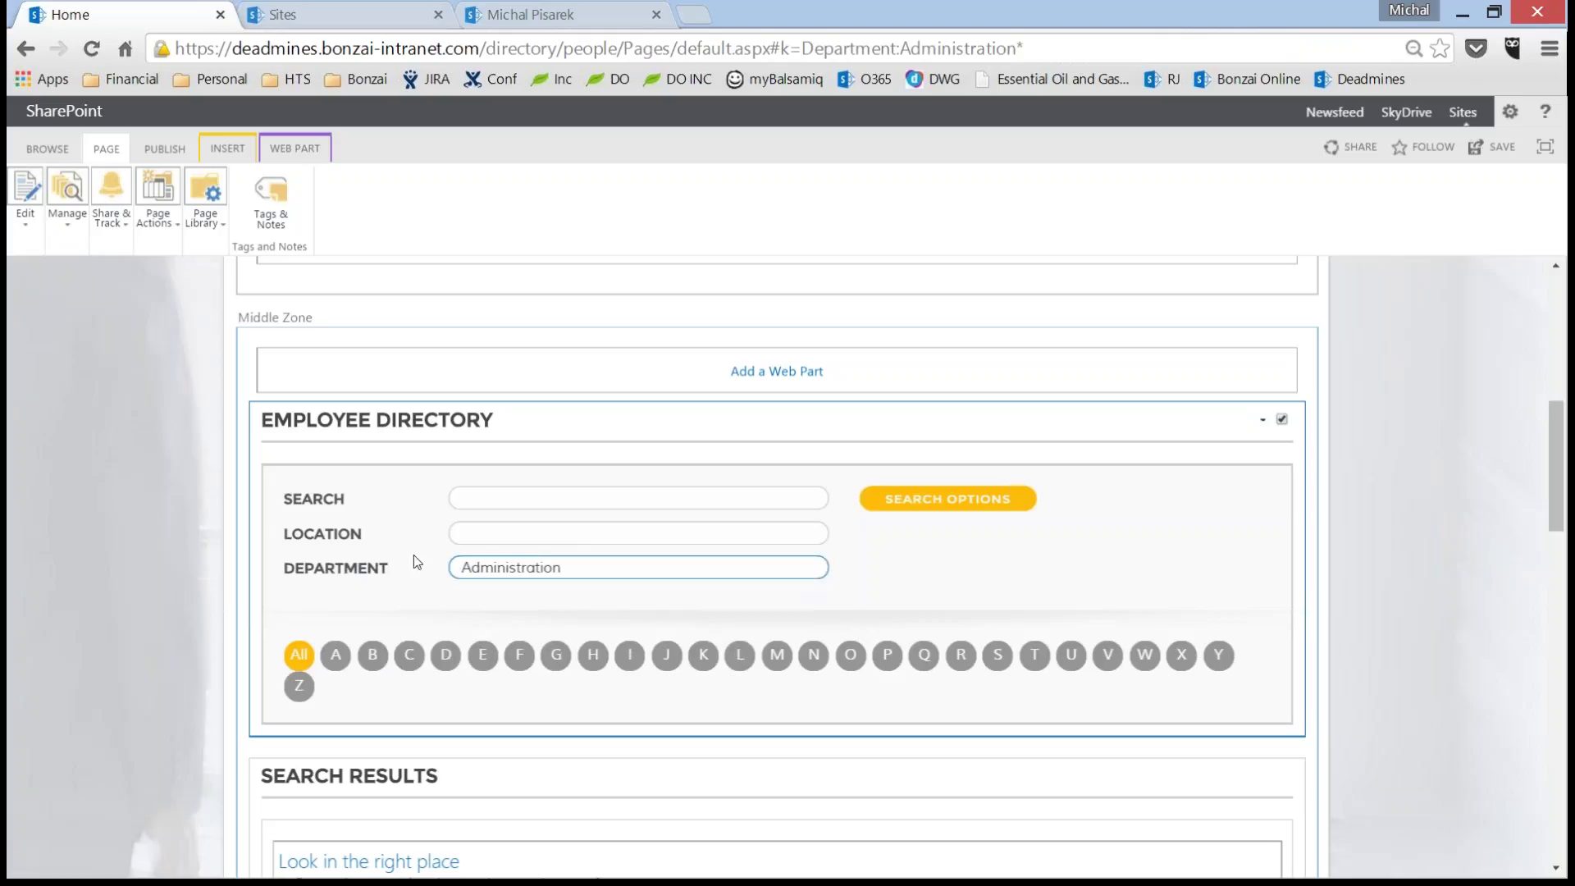
scroll(413, 554, "down", 8)
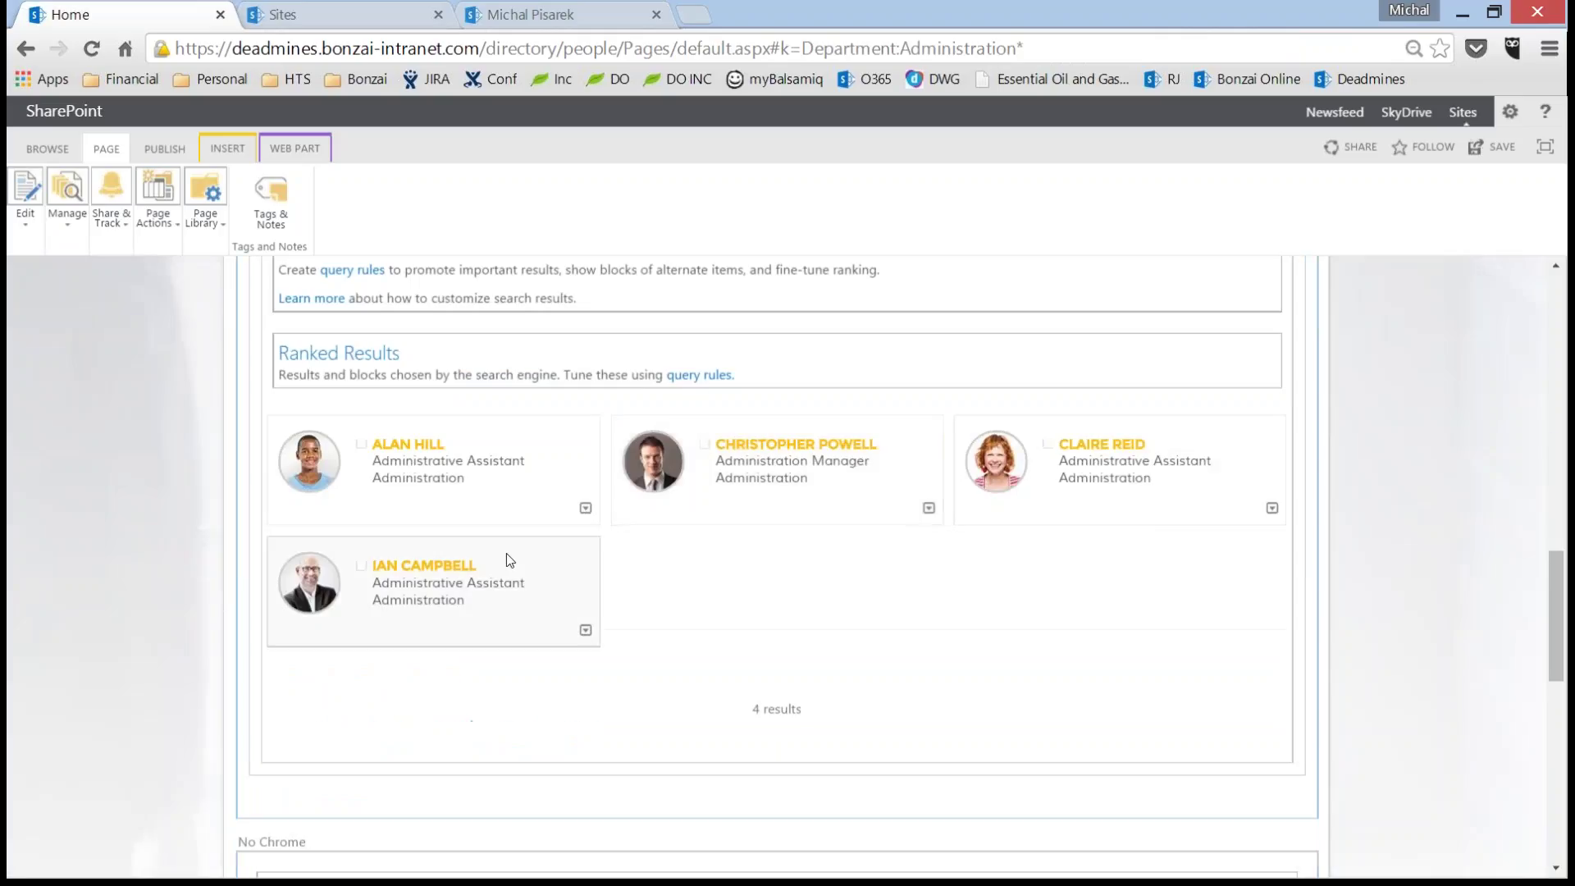
scroll(509, 560, "up", 8)
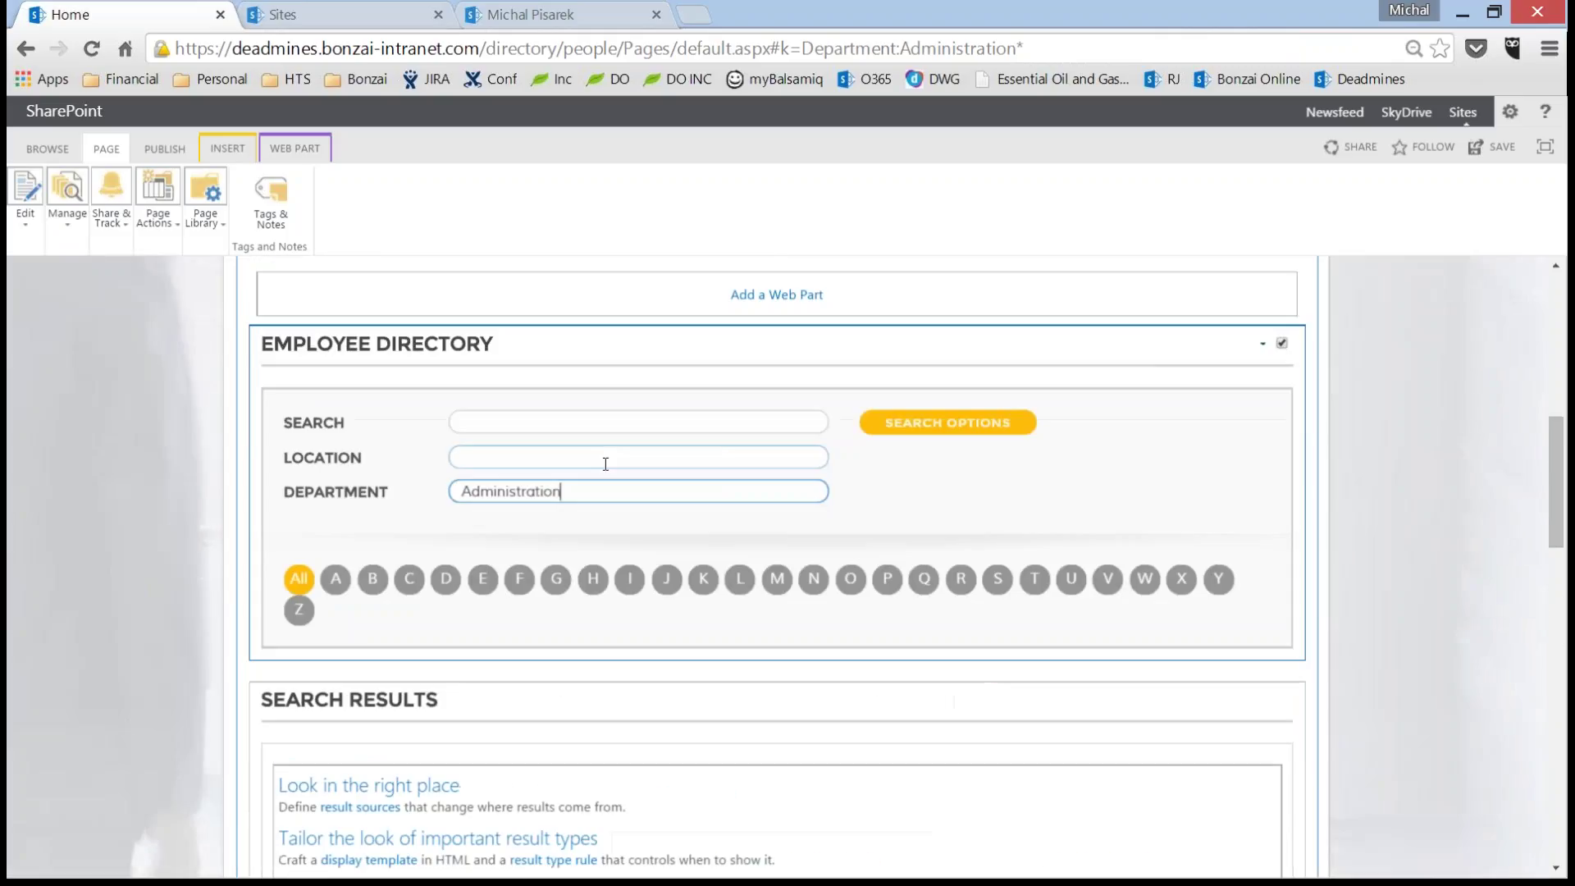
- Filter the Employee Directory by the Vancouver location and look through the listed people
left_click(606, 464)
type("vancouver")
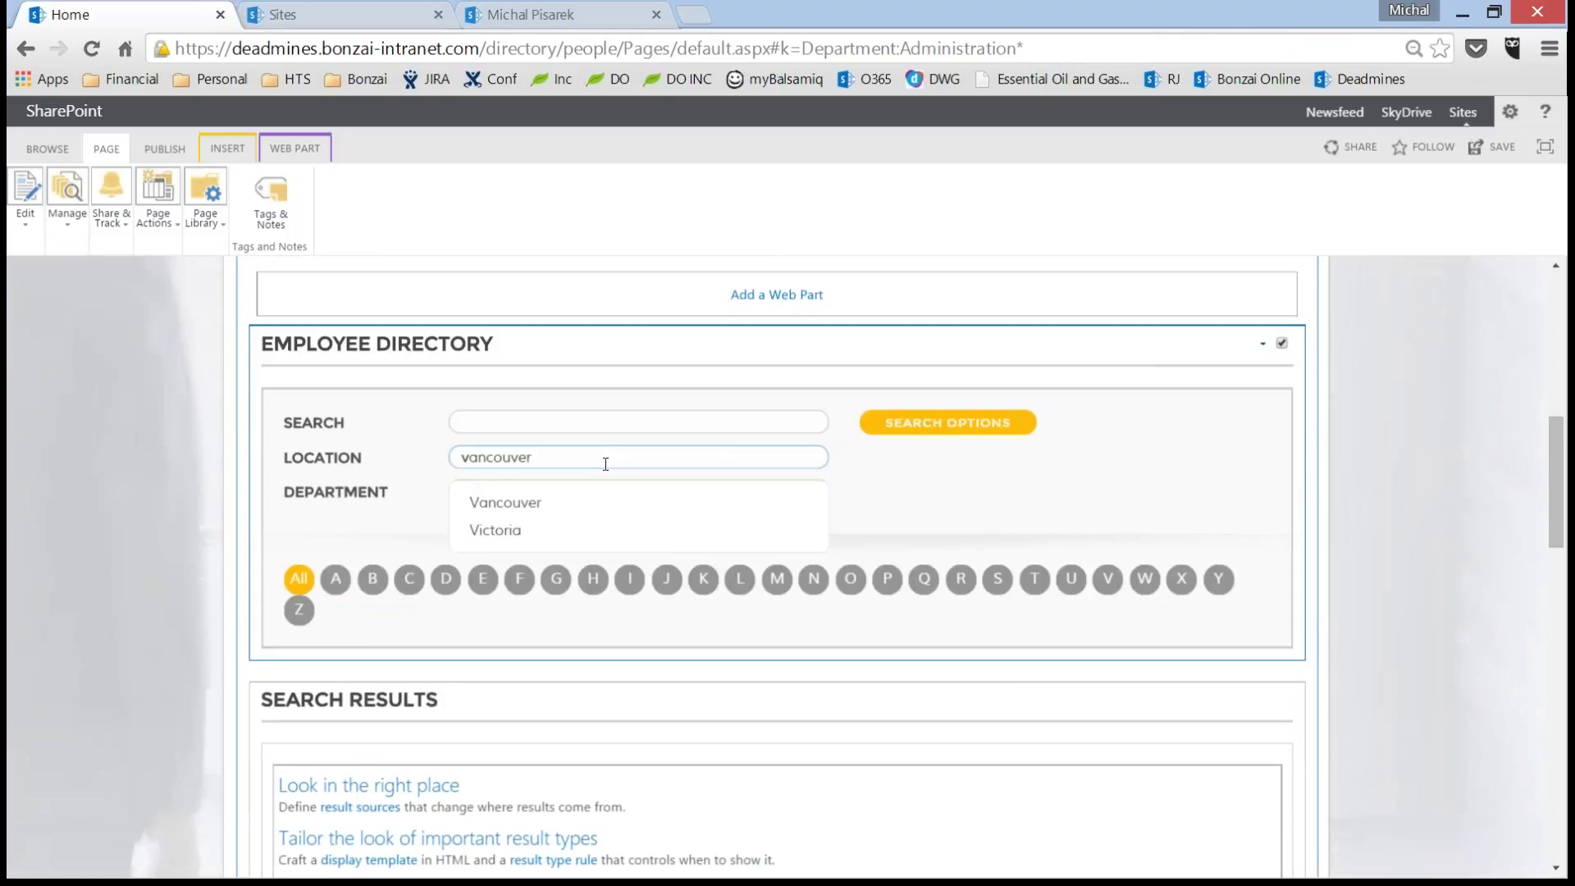
key("Down")
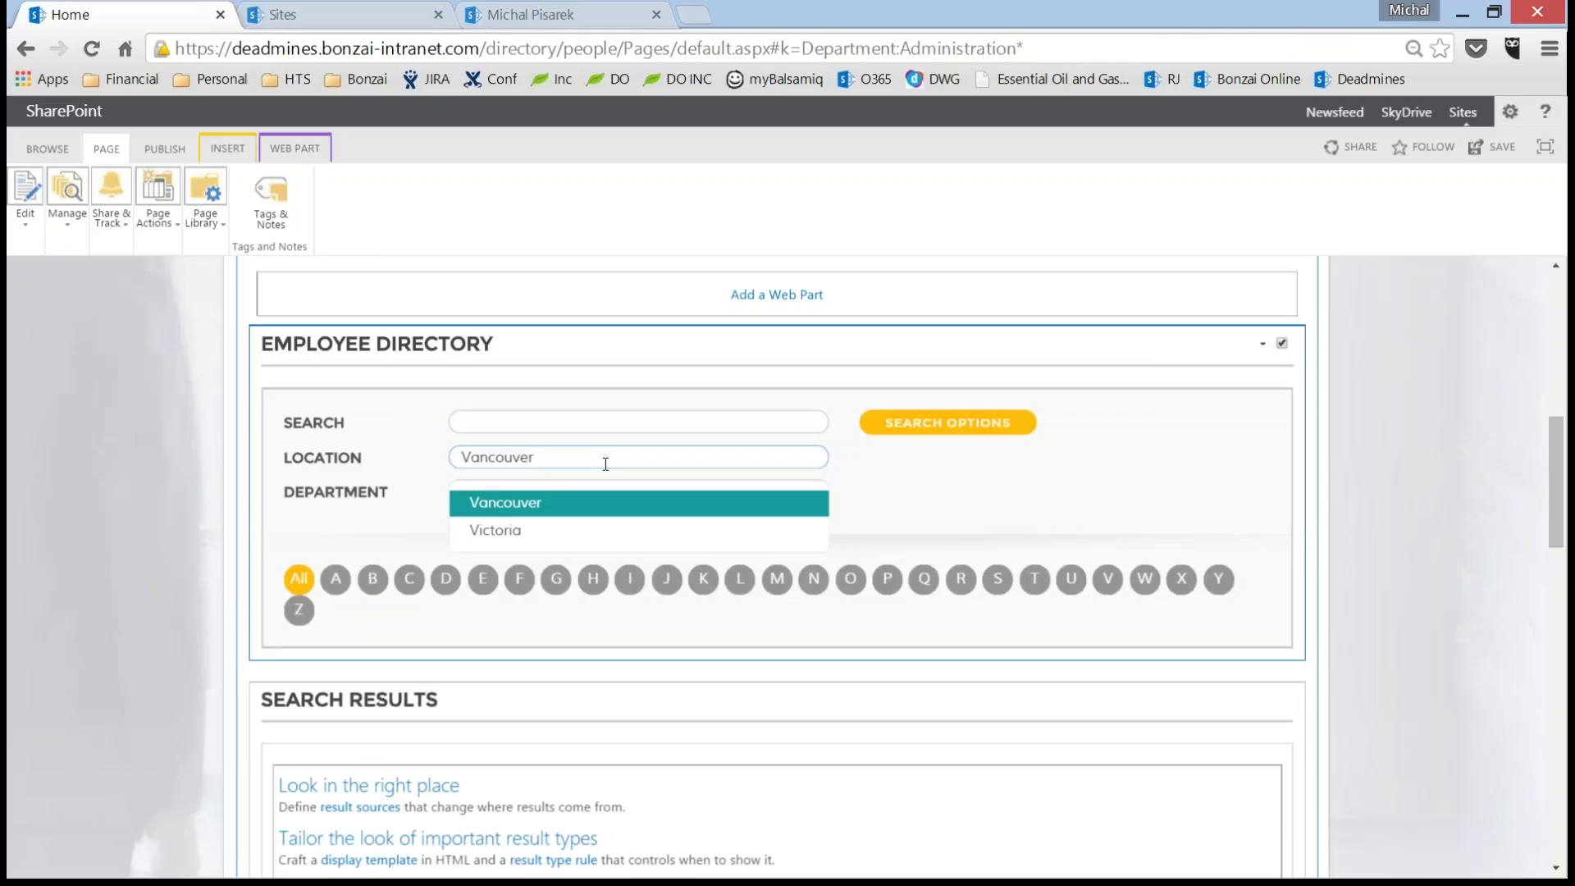
key("Return")
scroll(583, 532, "down", 4)
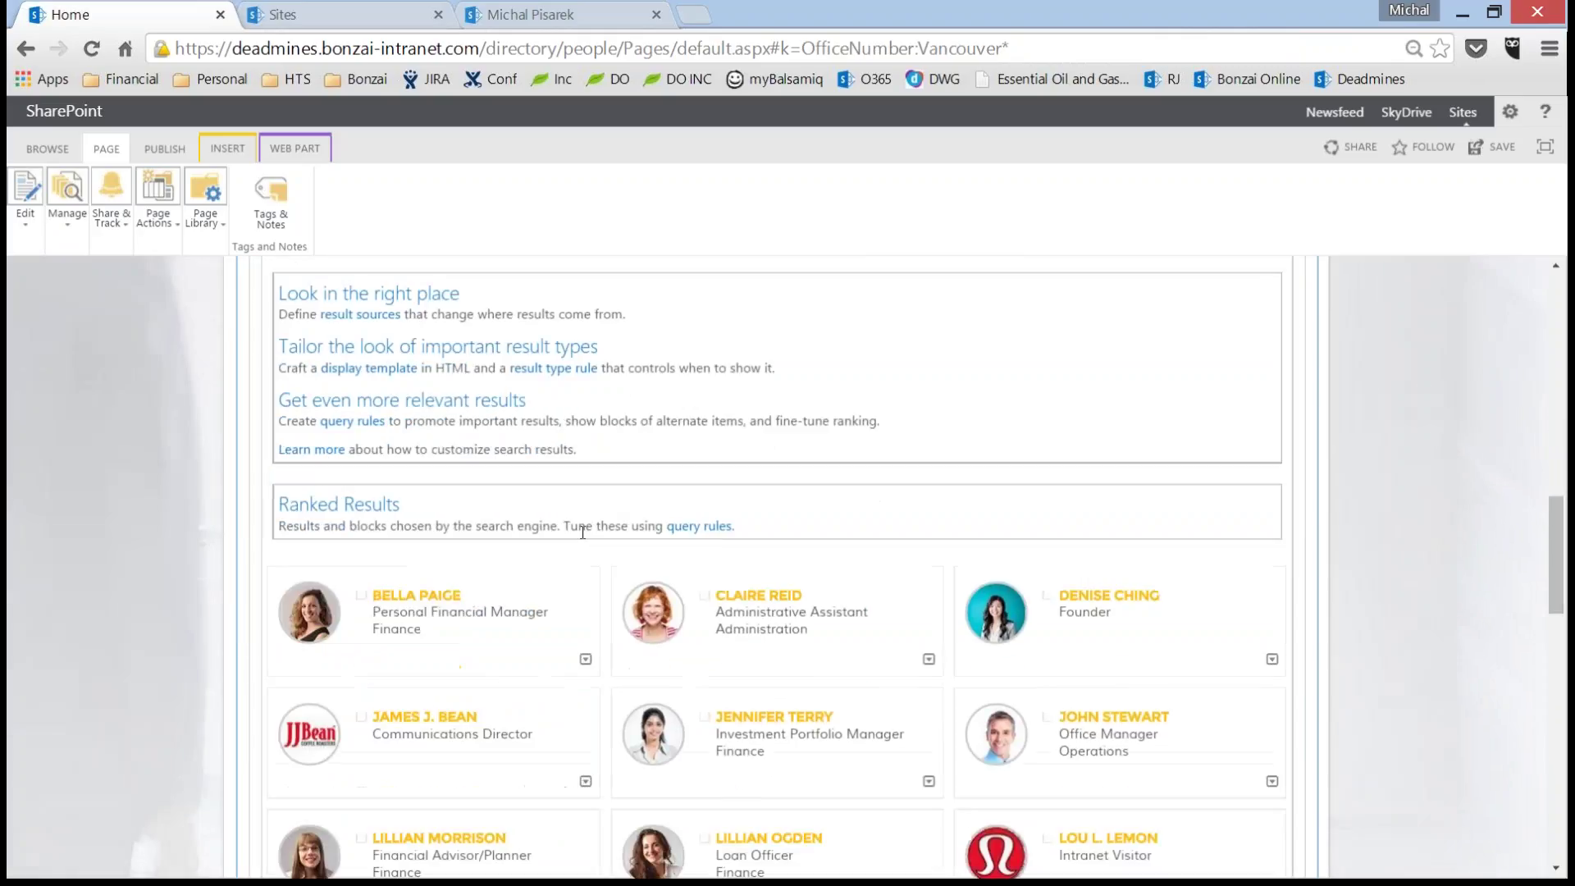
scroll(583, 531, "up", 6)
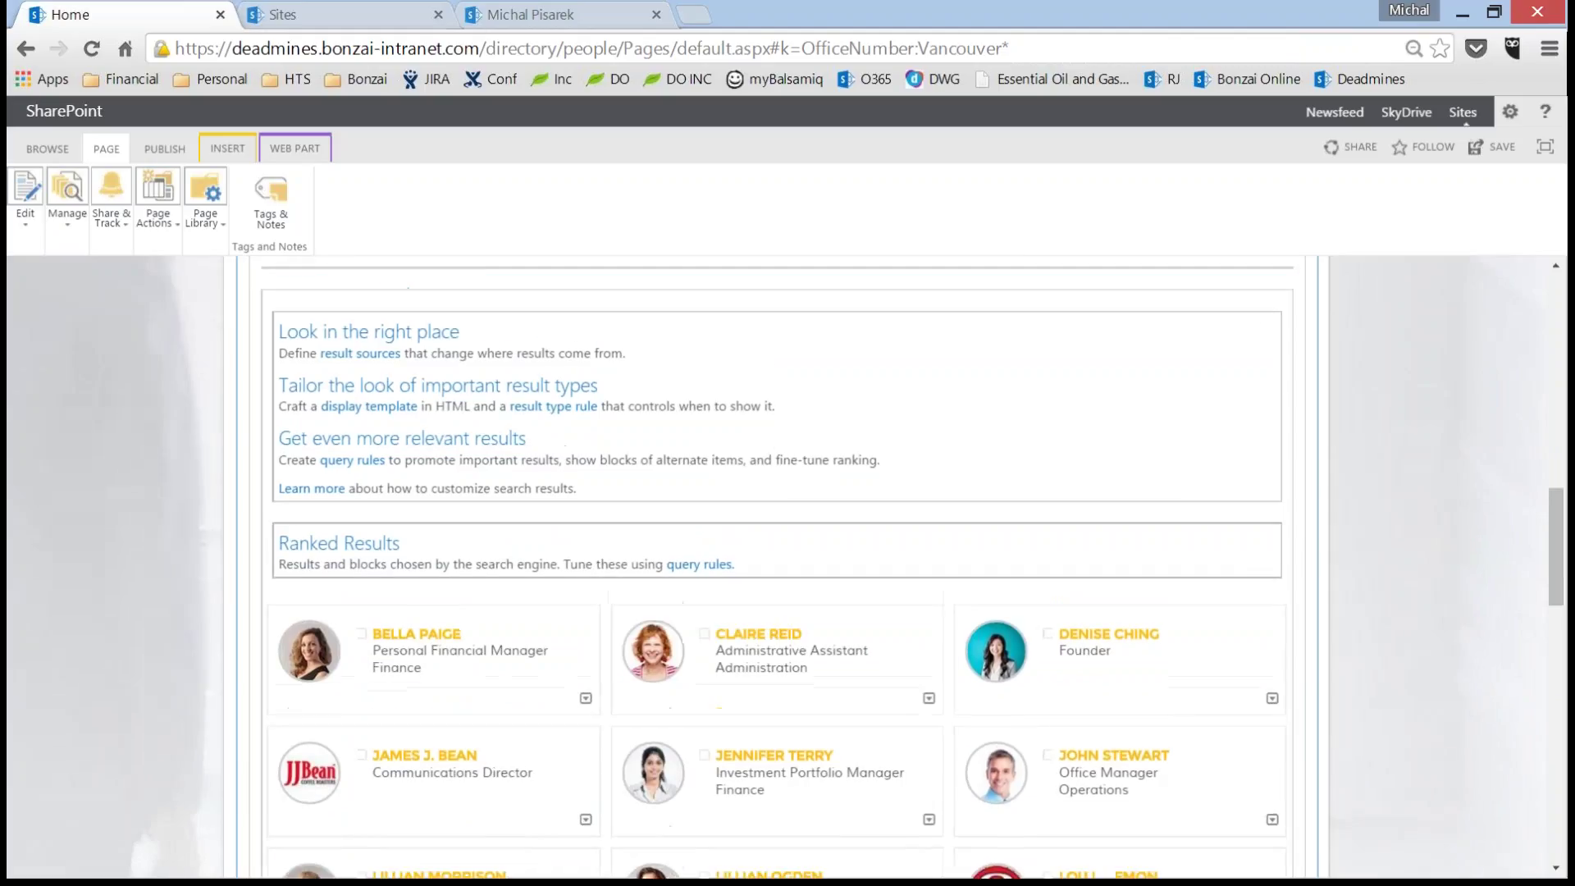
- Enter "mi" in the Employee Directory's search box to view the people suggestions, and dismiss the list
scroll(590, 519, "up", 1)
left_click(658, 453)
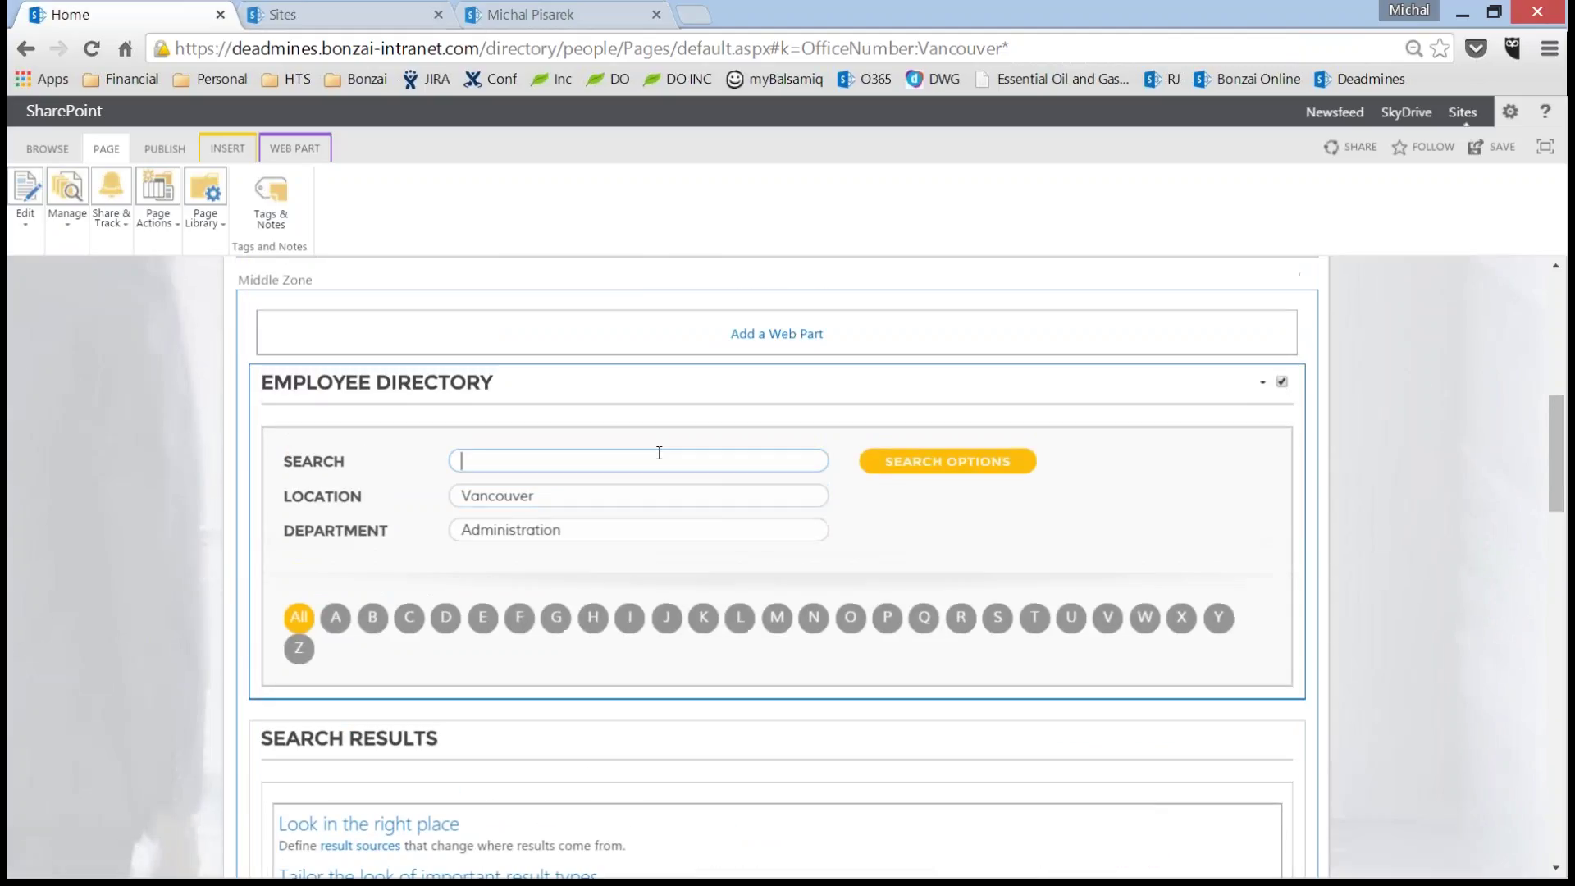
type("michal Pisarek")
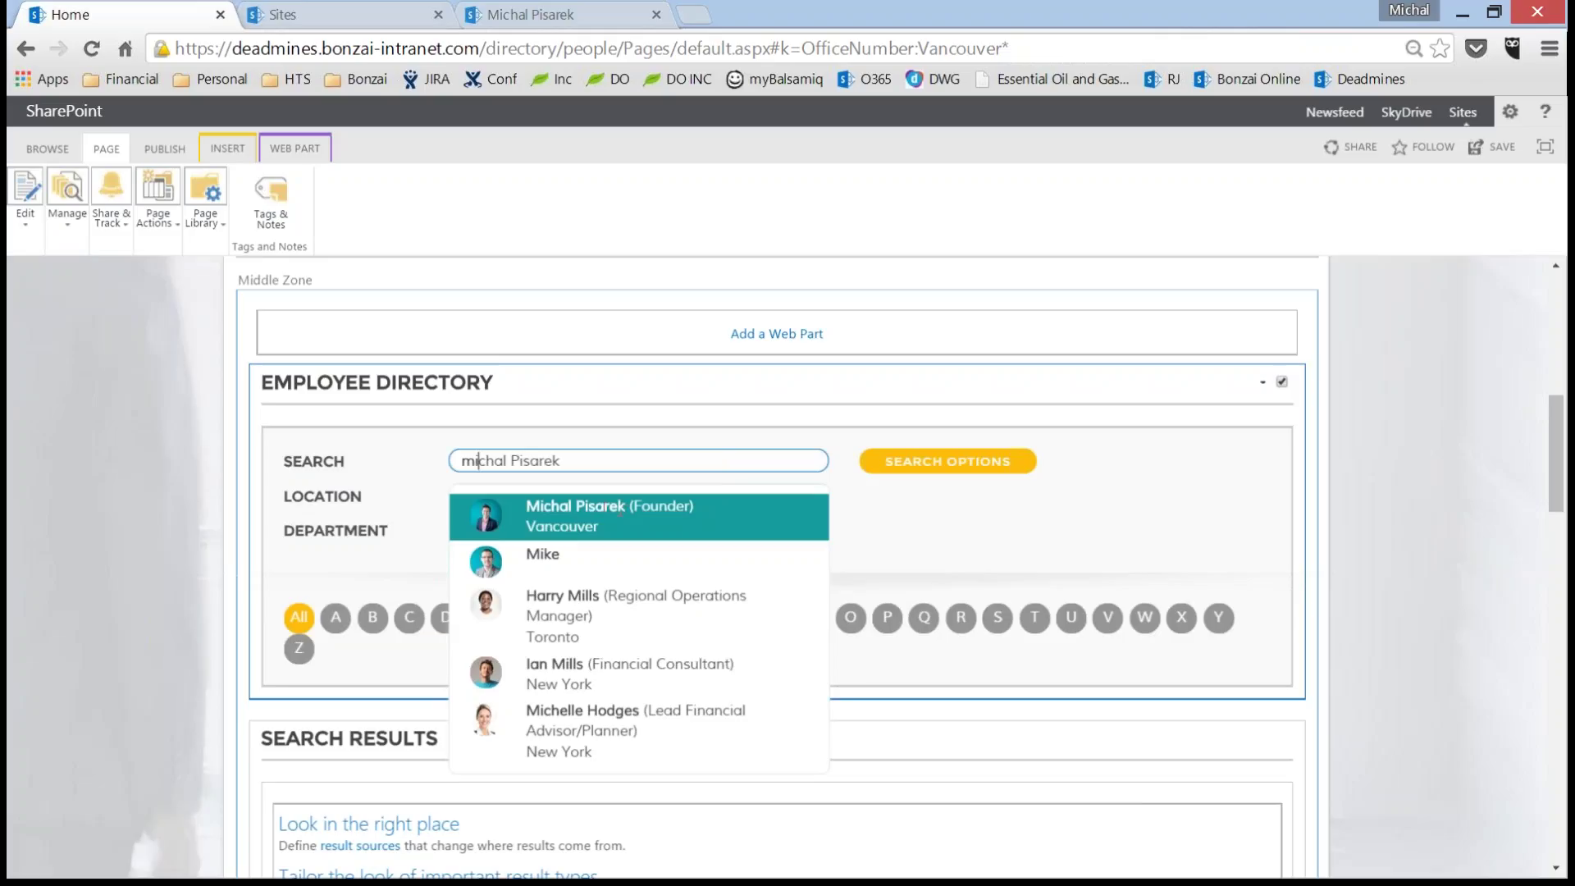
left_click(928, 541)
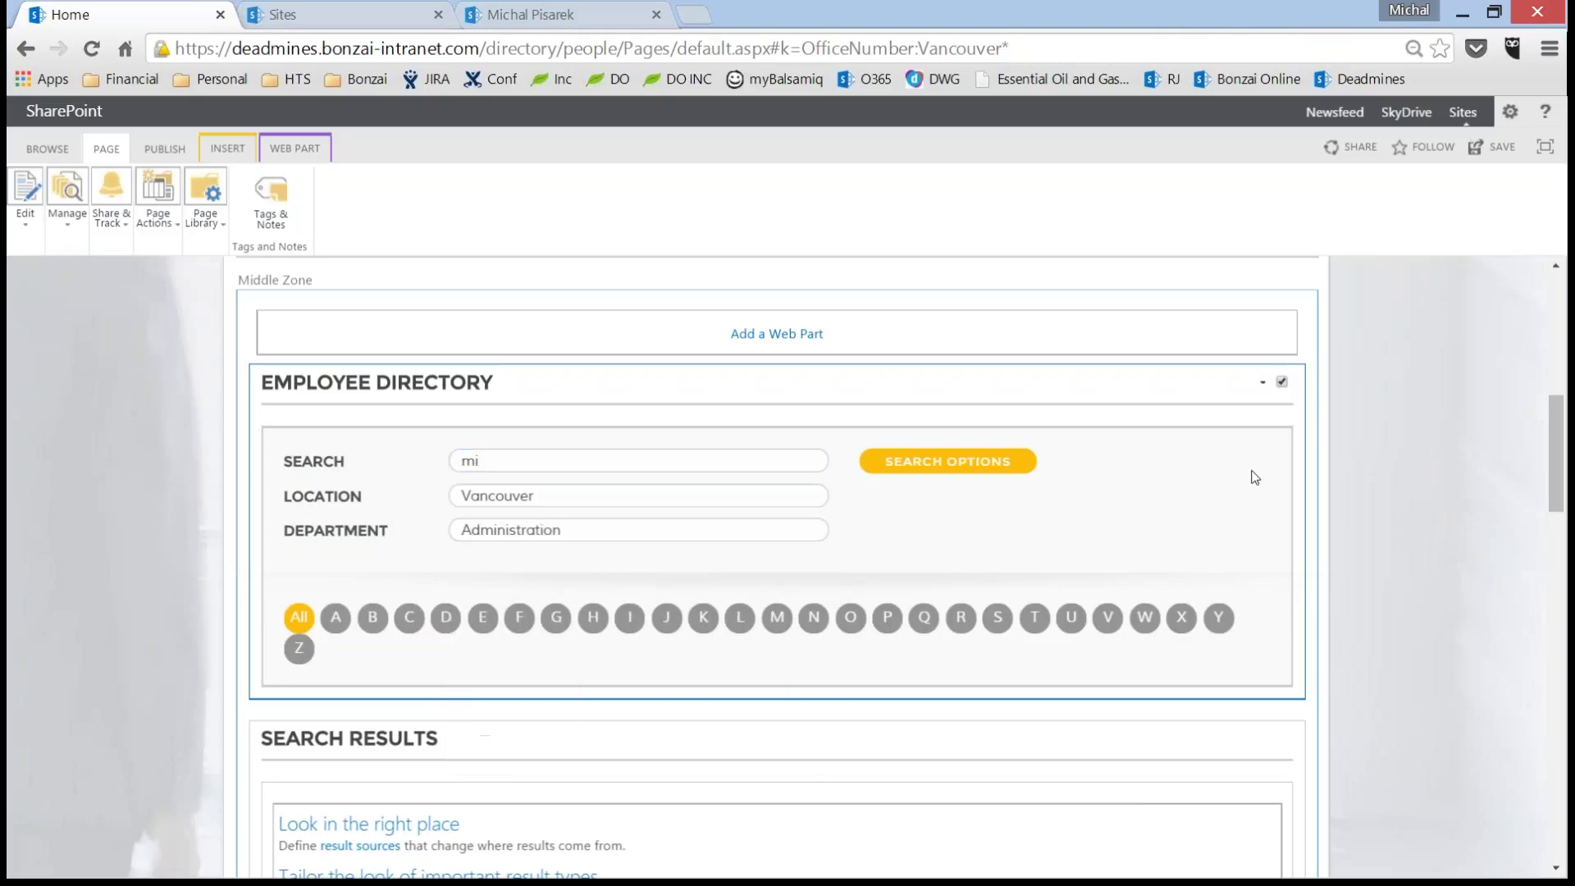
- Open the Employee Directory's properties and copy the search filter mappings "Location:OfficeNumber;Department:Department" into Additional Fields to Display
left_click(1261, 387)
left_click(1228, 522)
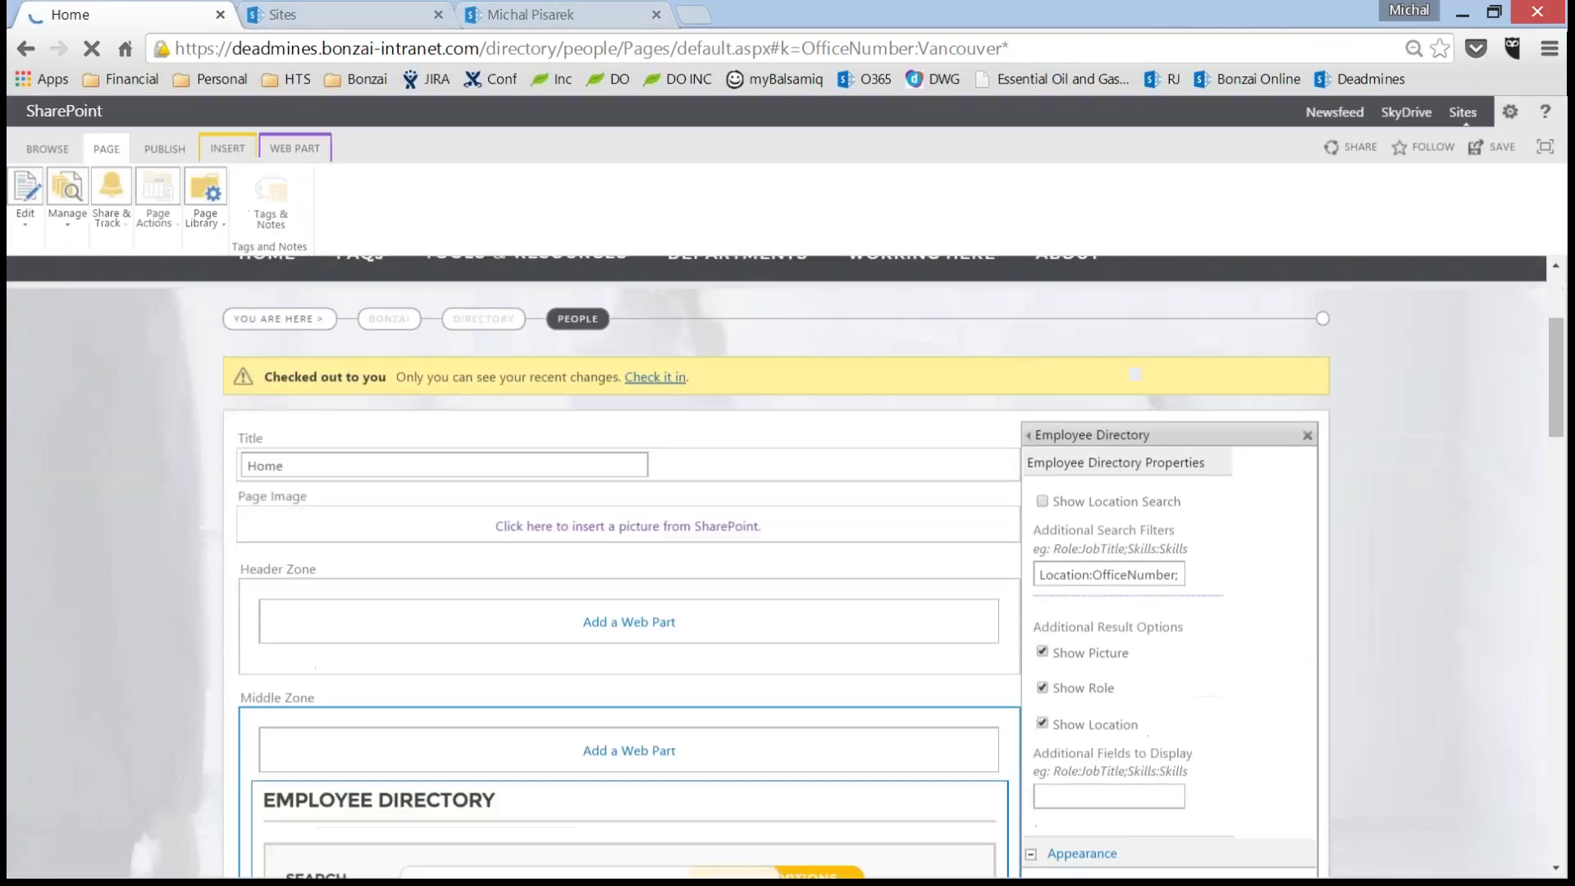
left_click_drag(1041, 534, 1198, 542)
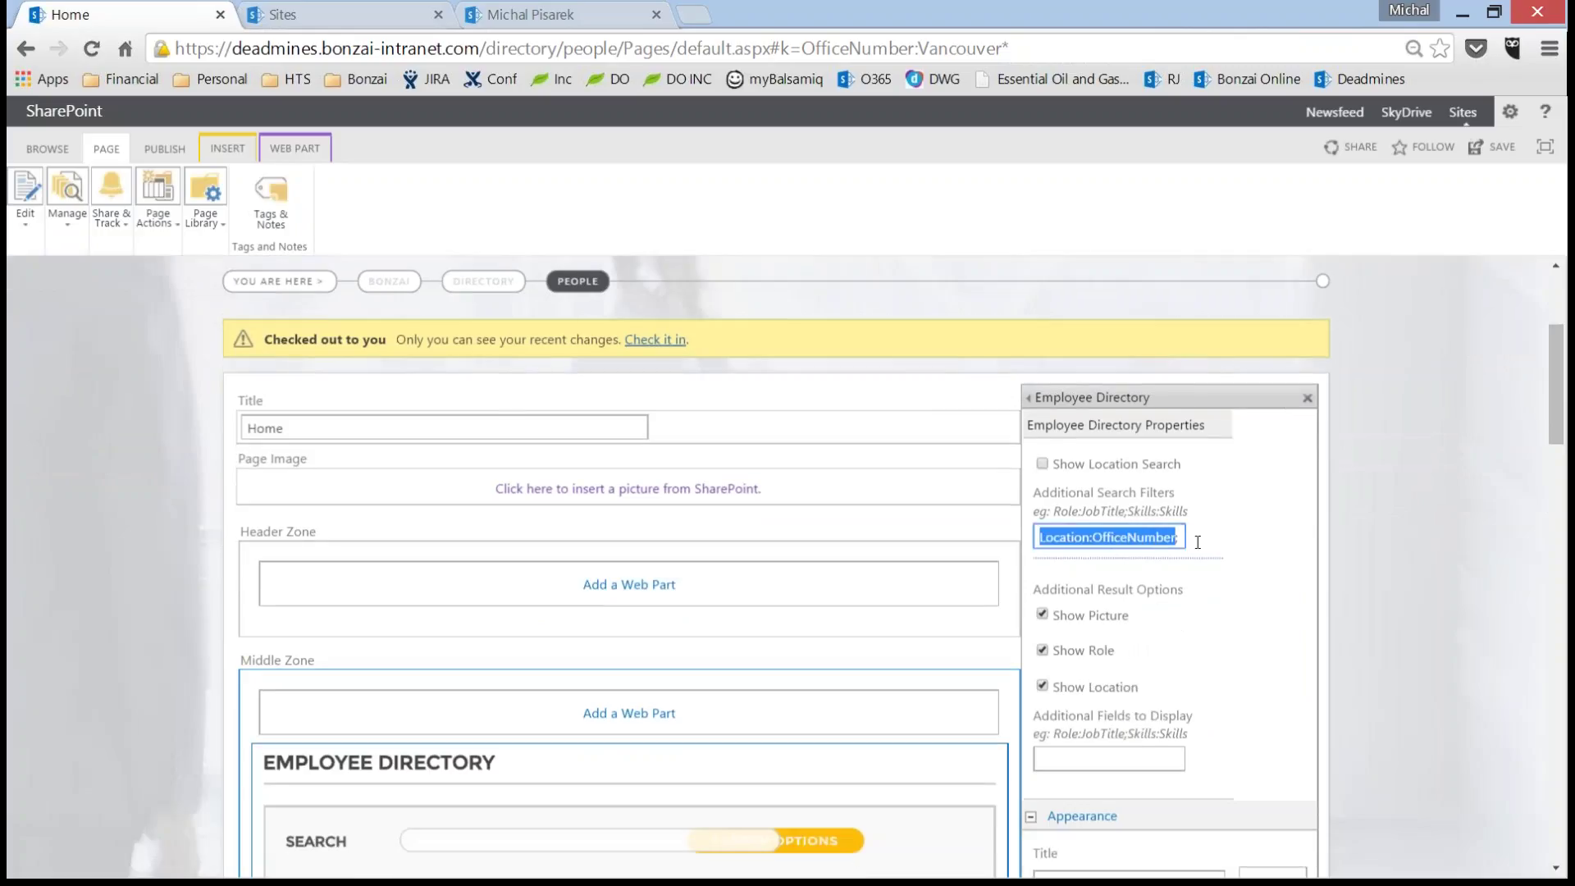
type("Department:Department")
left_click(1042, 757)
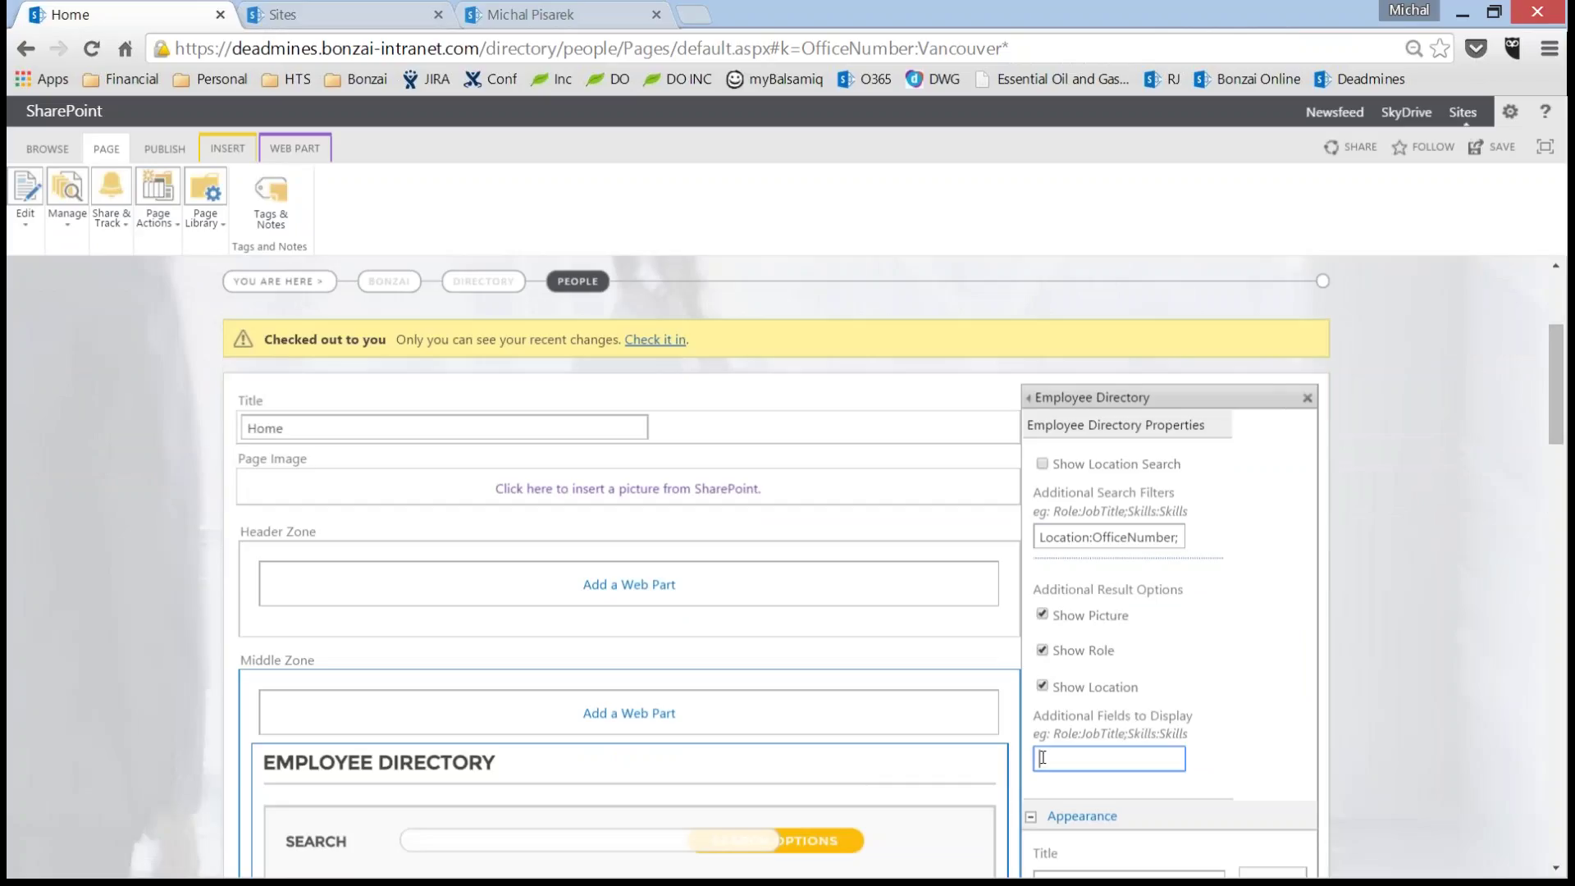
left_click(1042, 757)
type("Location:OfficeNumber;")
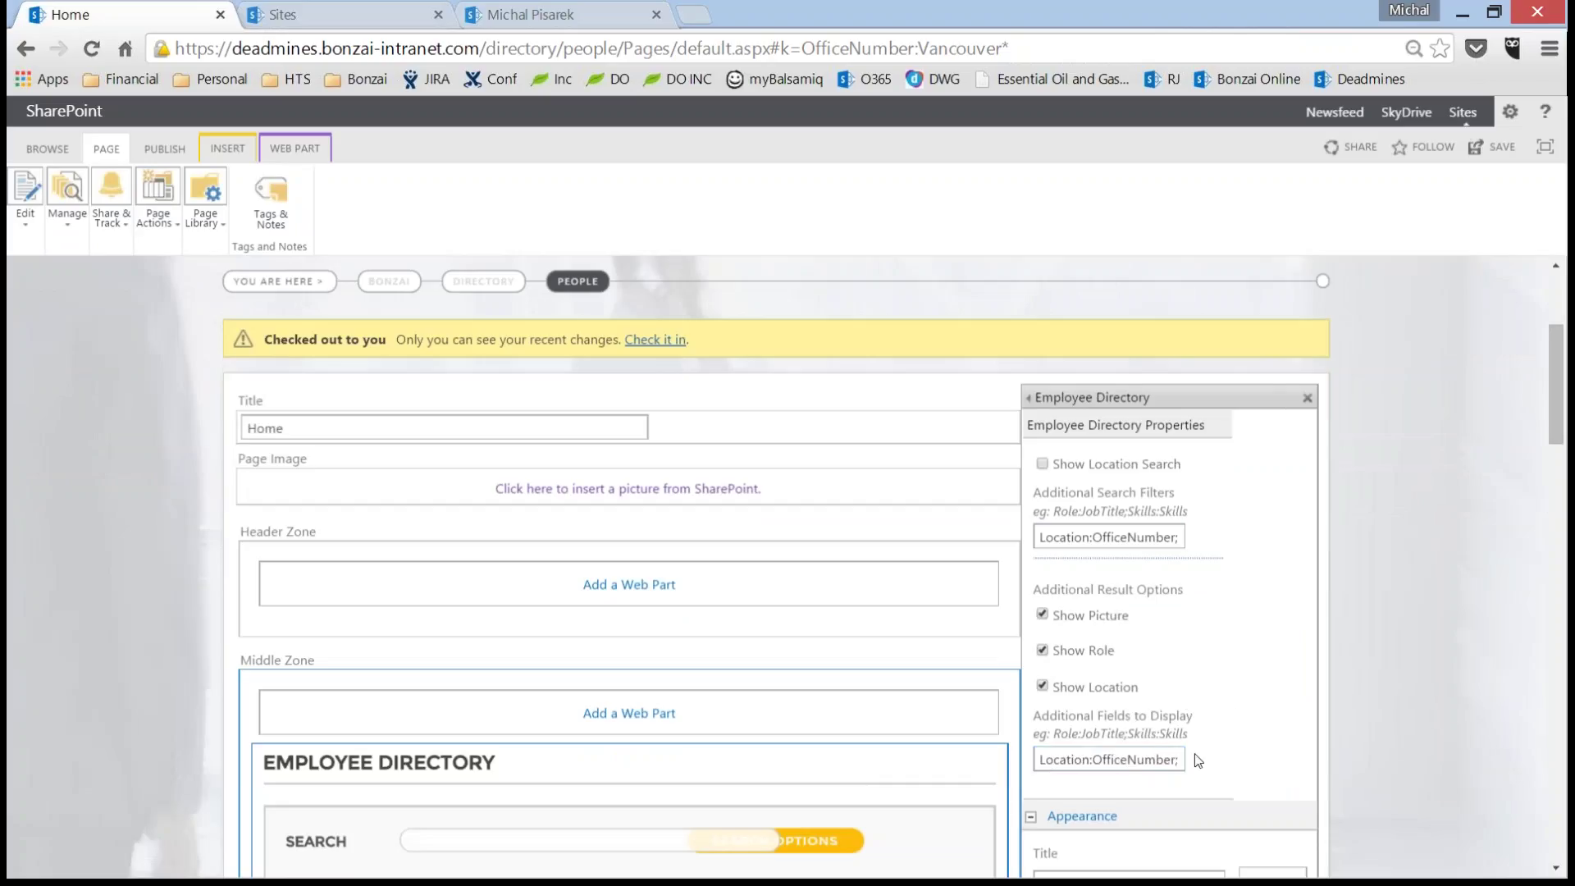
- Check the full Additional Fields to Display entry and apply the Employee Directory properties
key("ctrl+a")
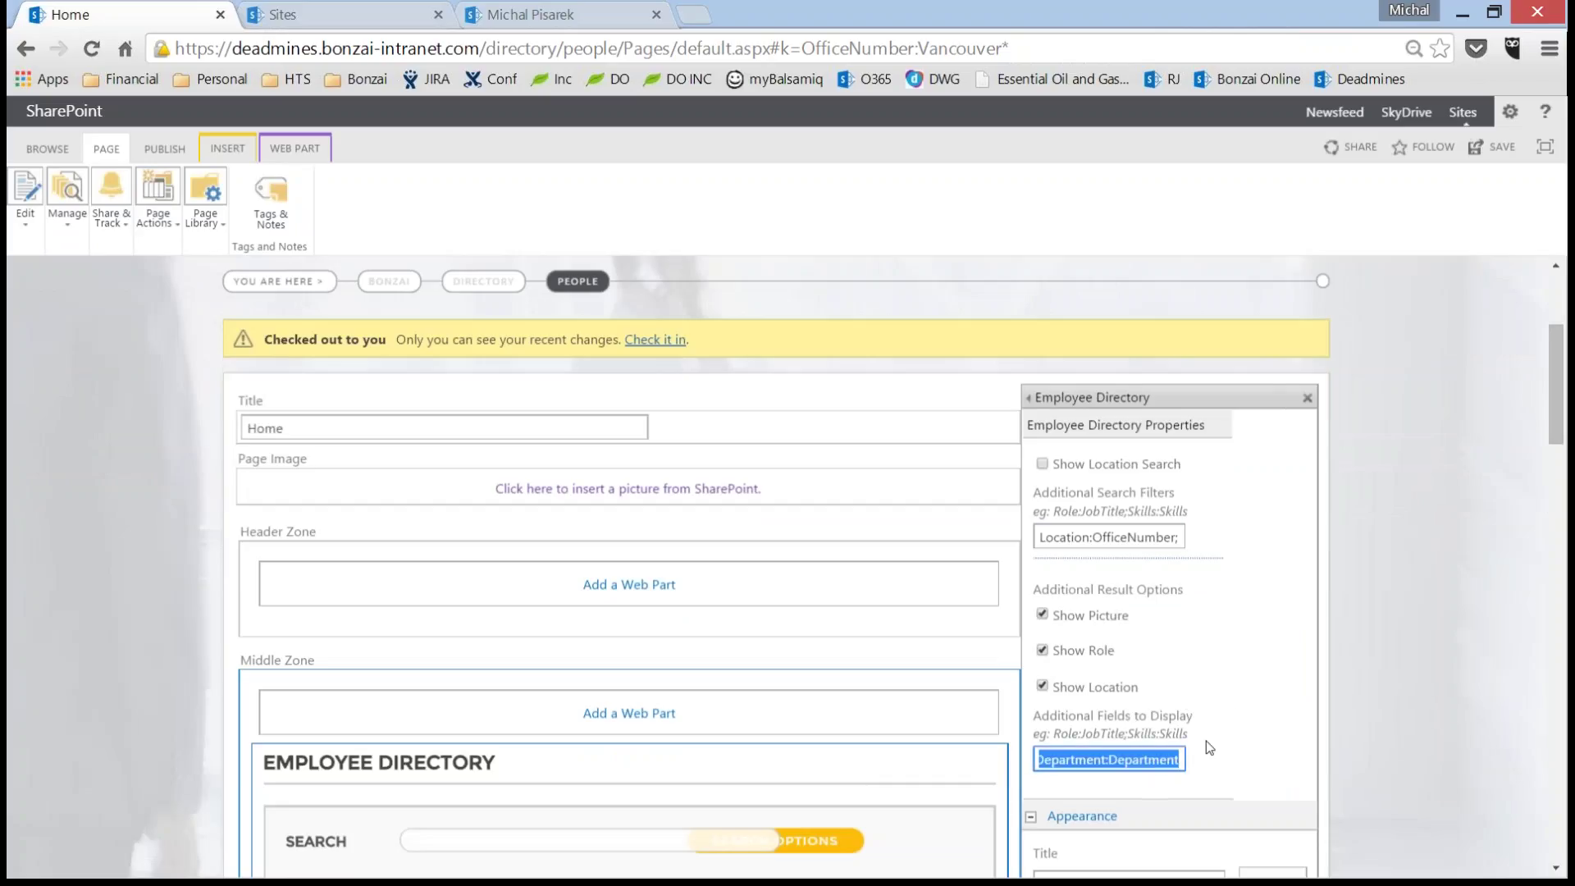
left_click(1240, 717)
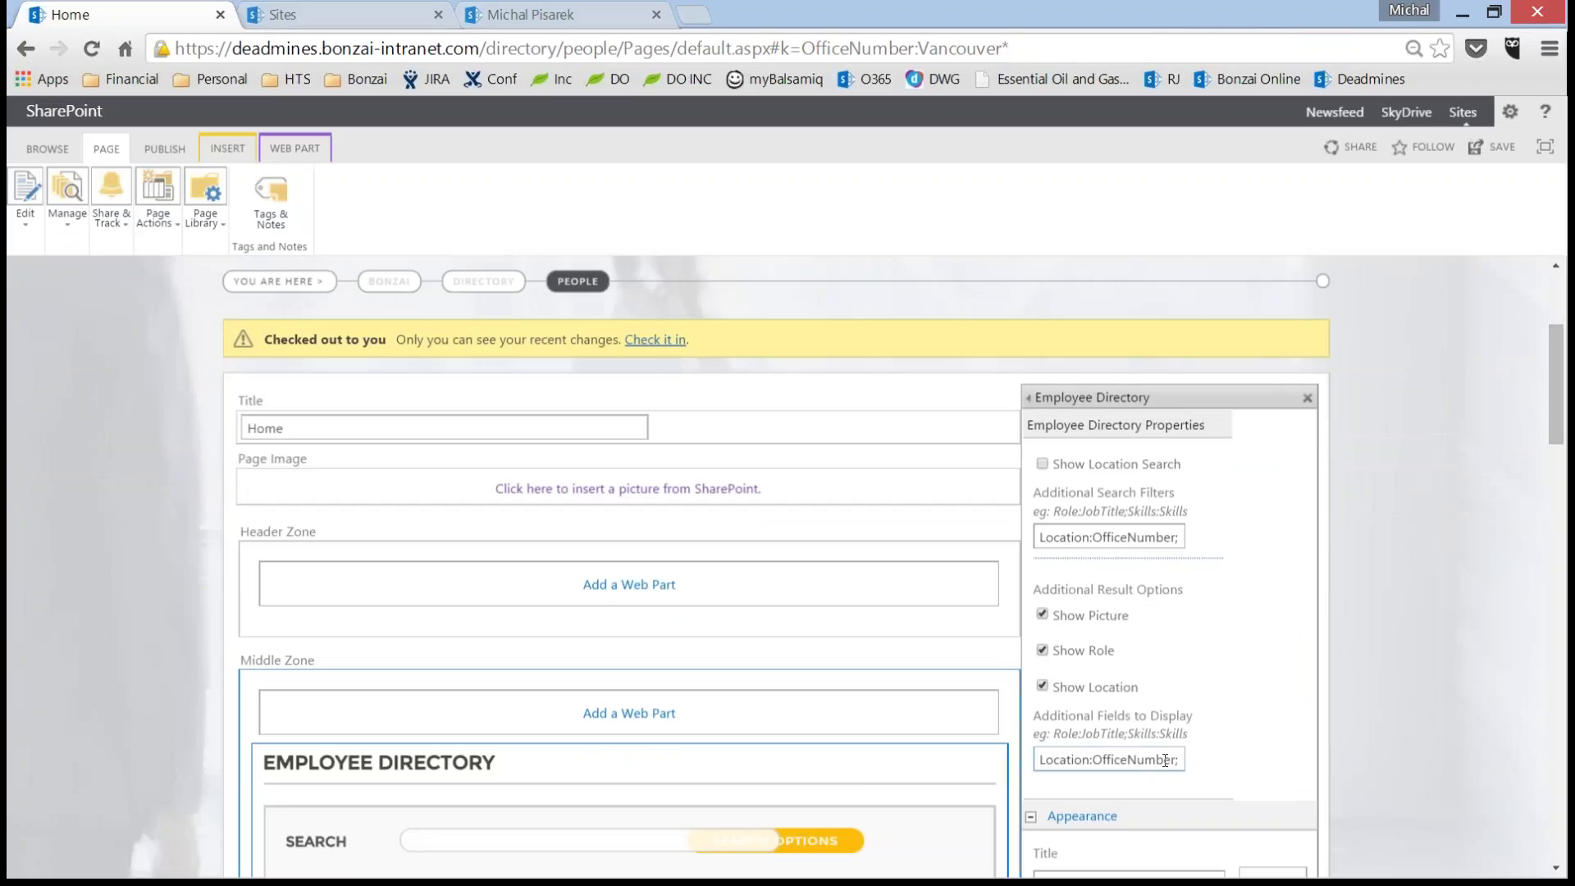
key("ctrl+a")
left_click(1209, 697)
scroll(1231, 563, "down", 8)
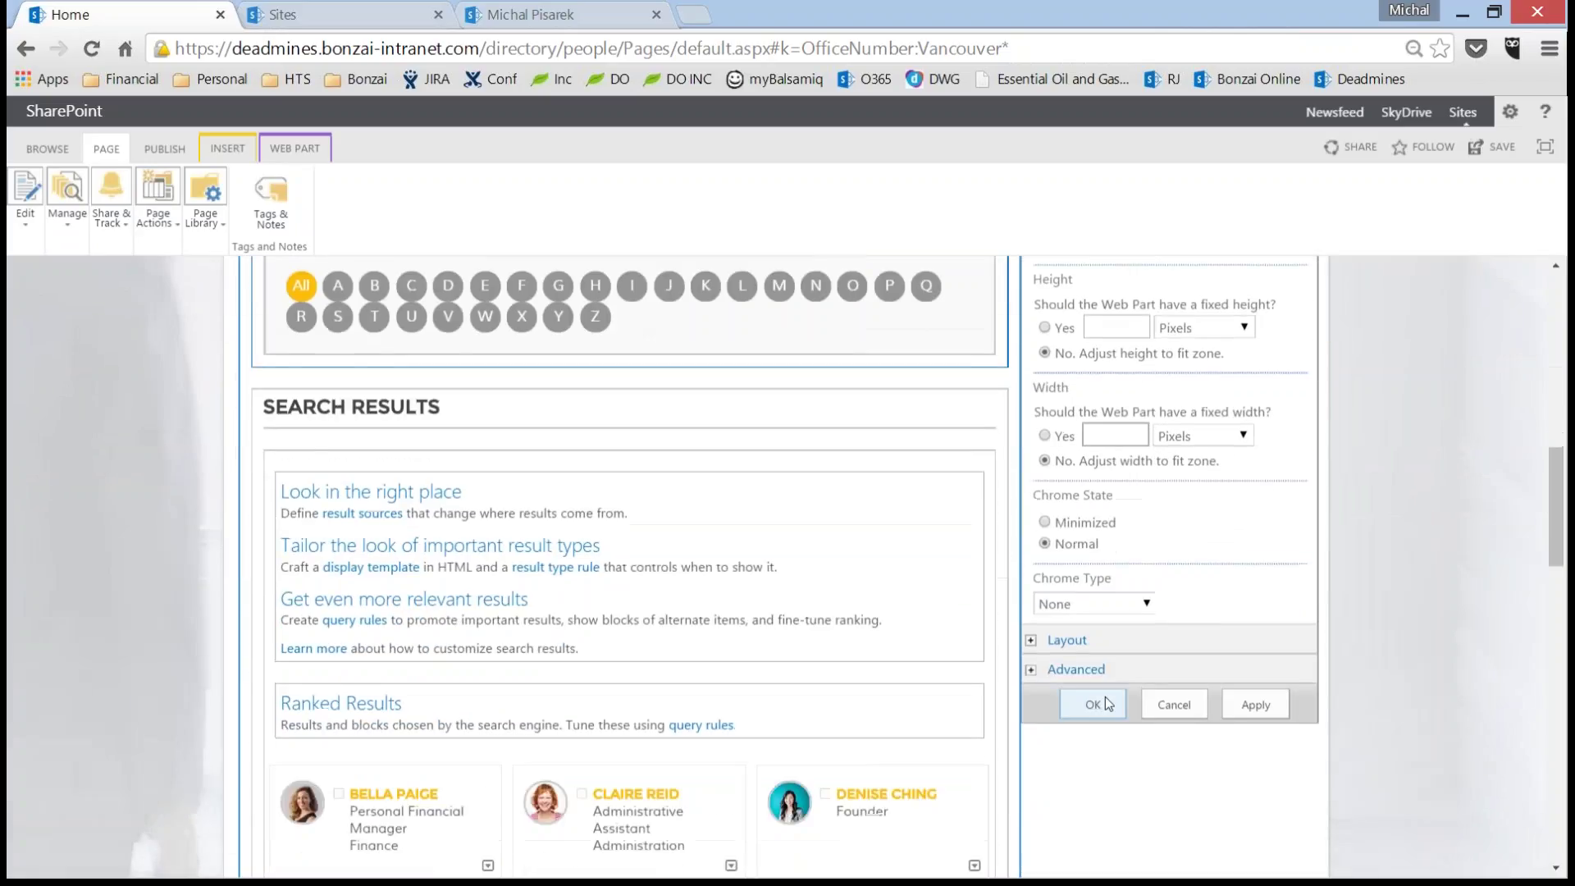
left_click(1104, 696)
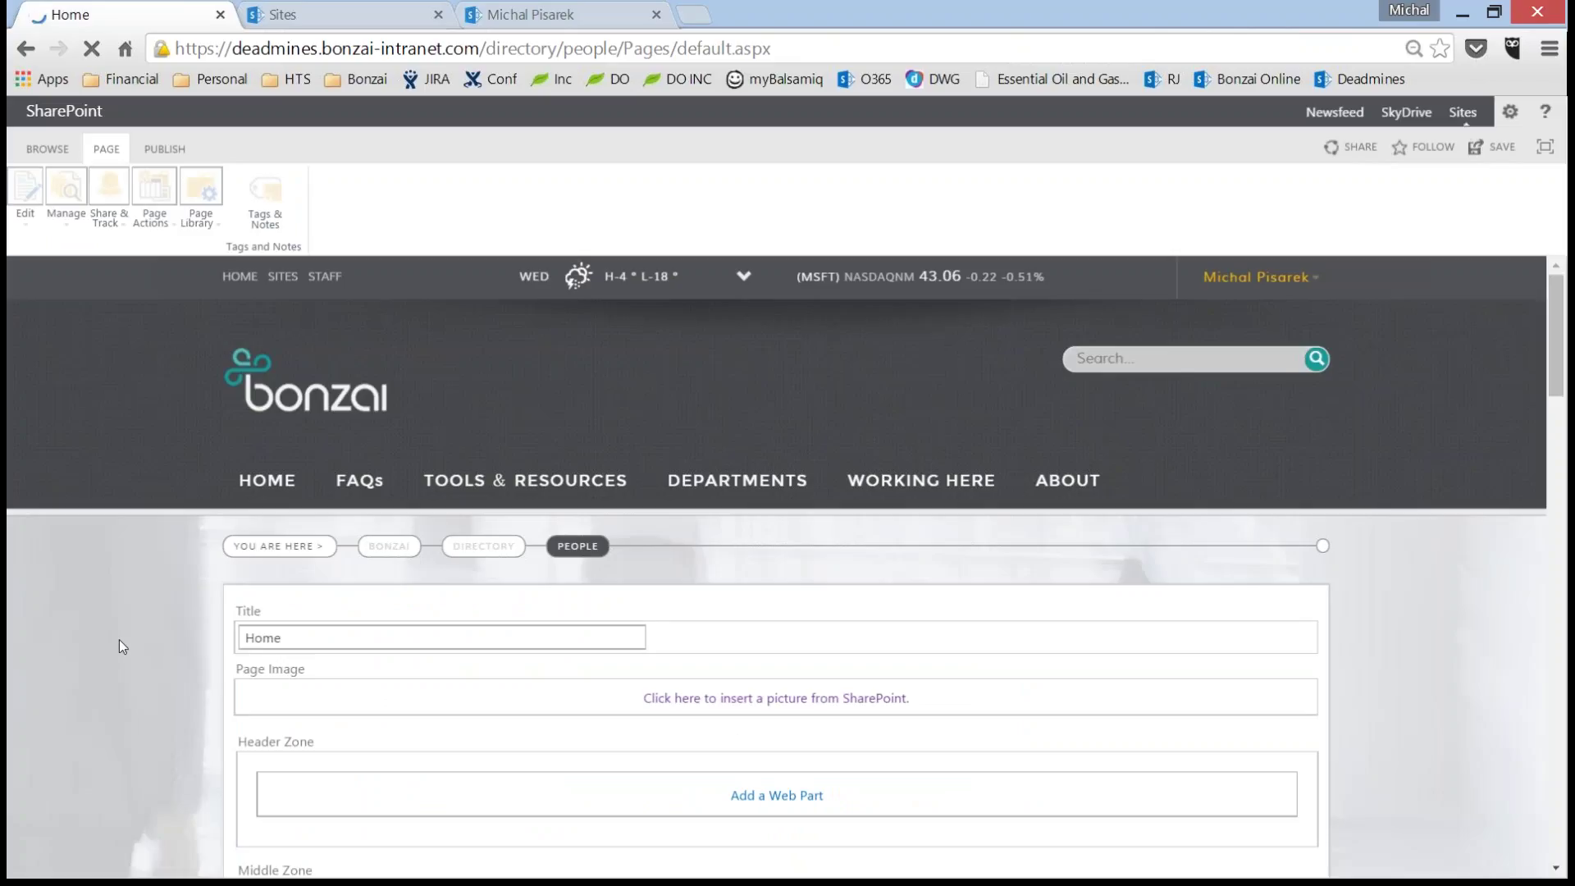
- Search the Employee Directory for "mi", examine the Location and Department fields in the suggestions, and close the list
type("michal Pisarek")
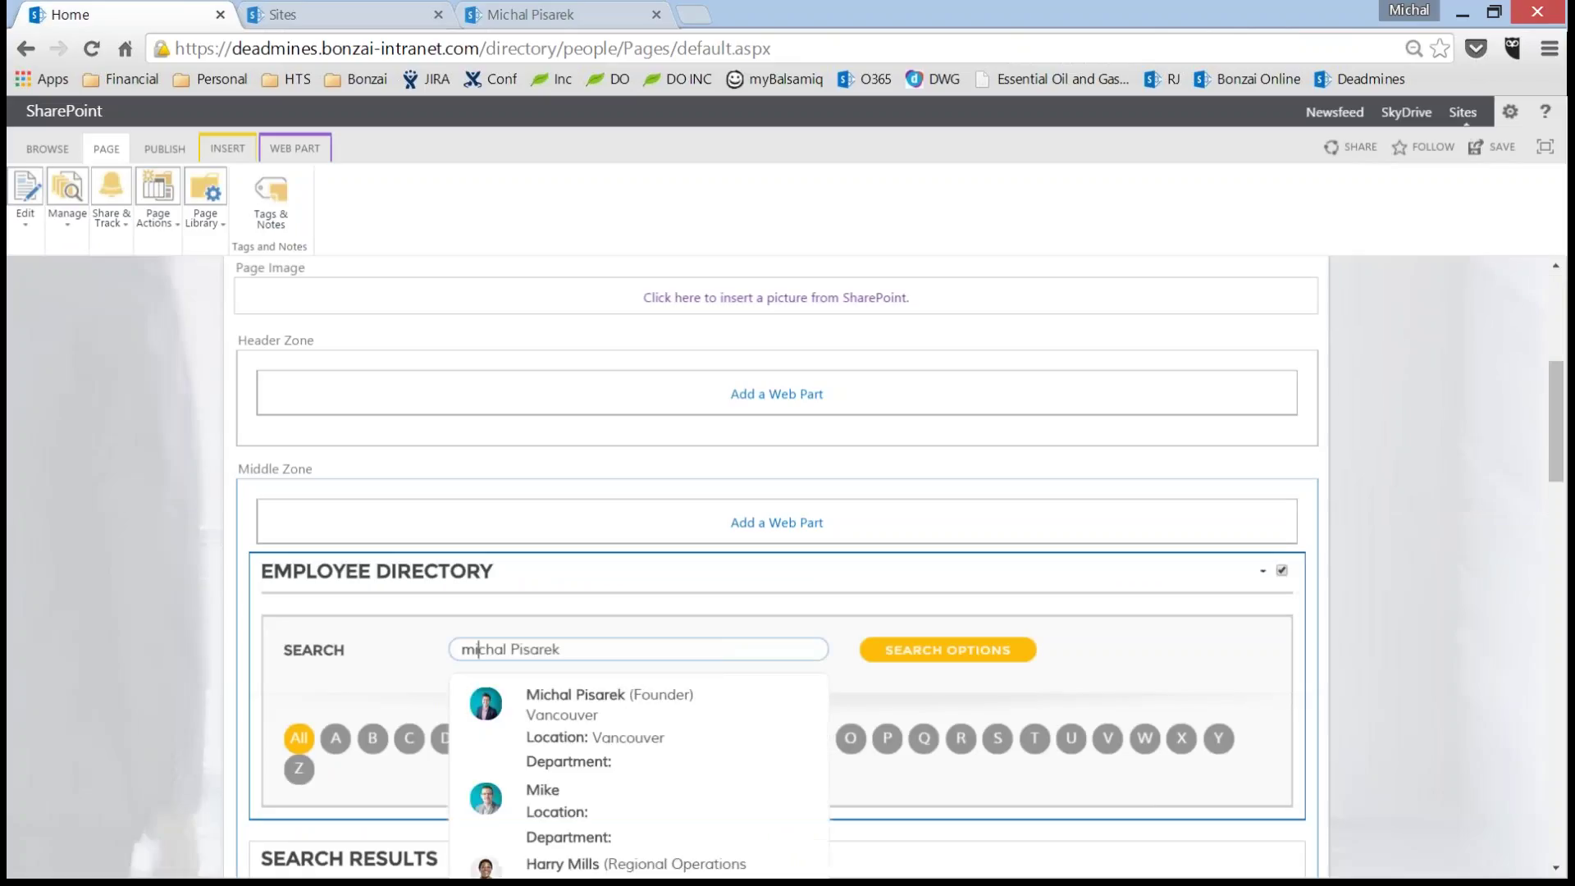
scroll(574, 775, "down", 1)
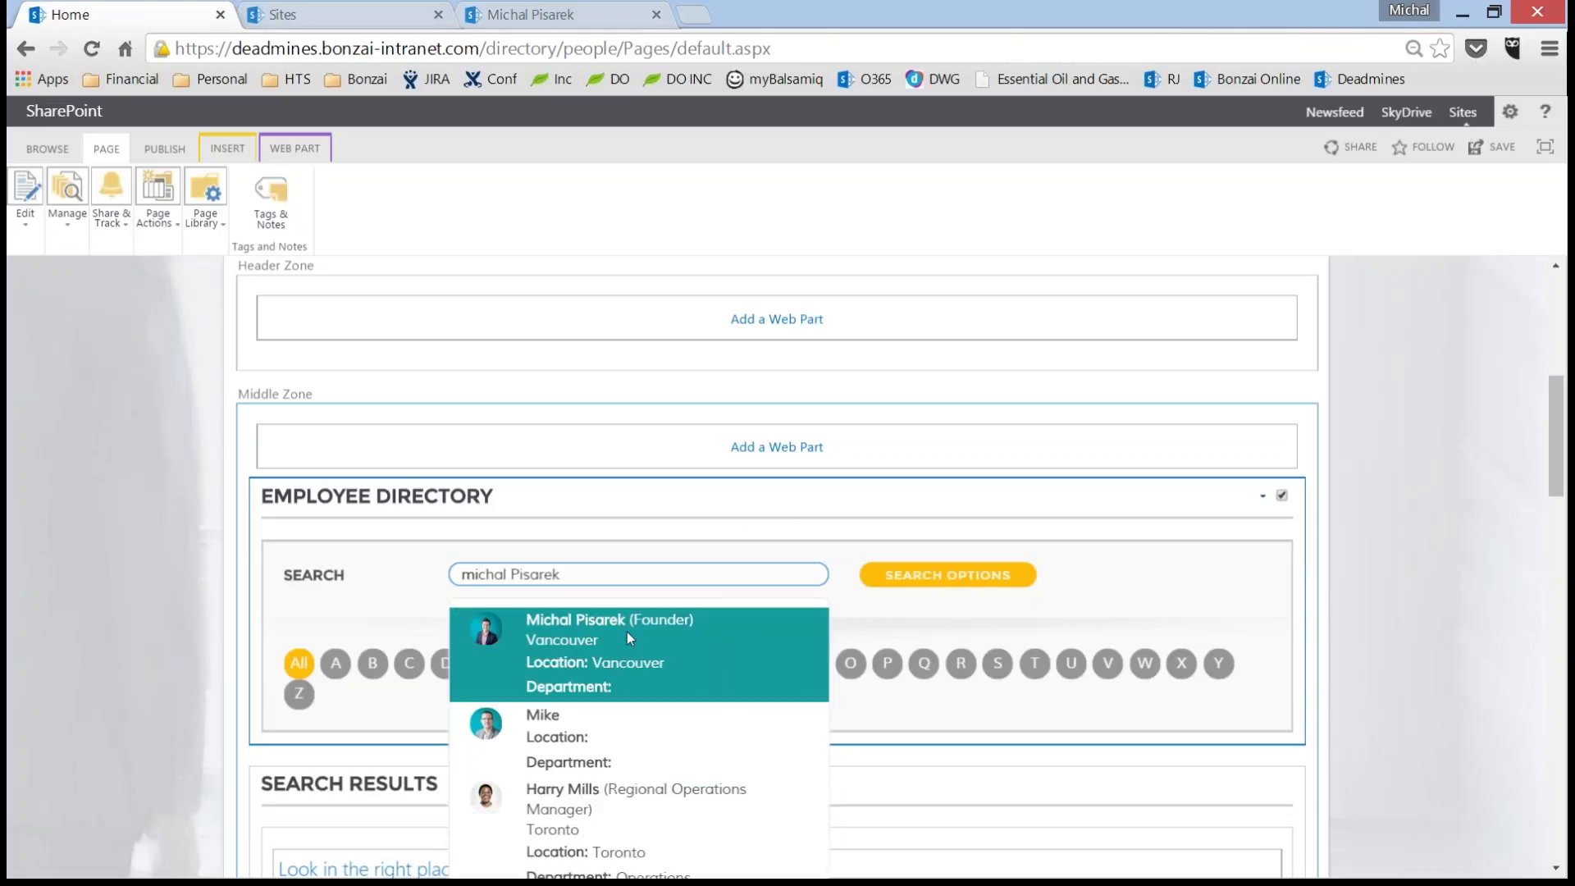
scroll(626, 631, "down", 1)
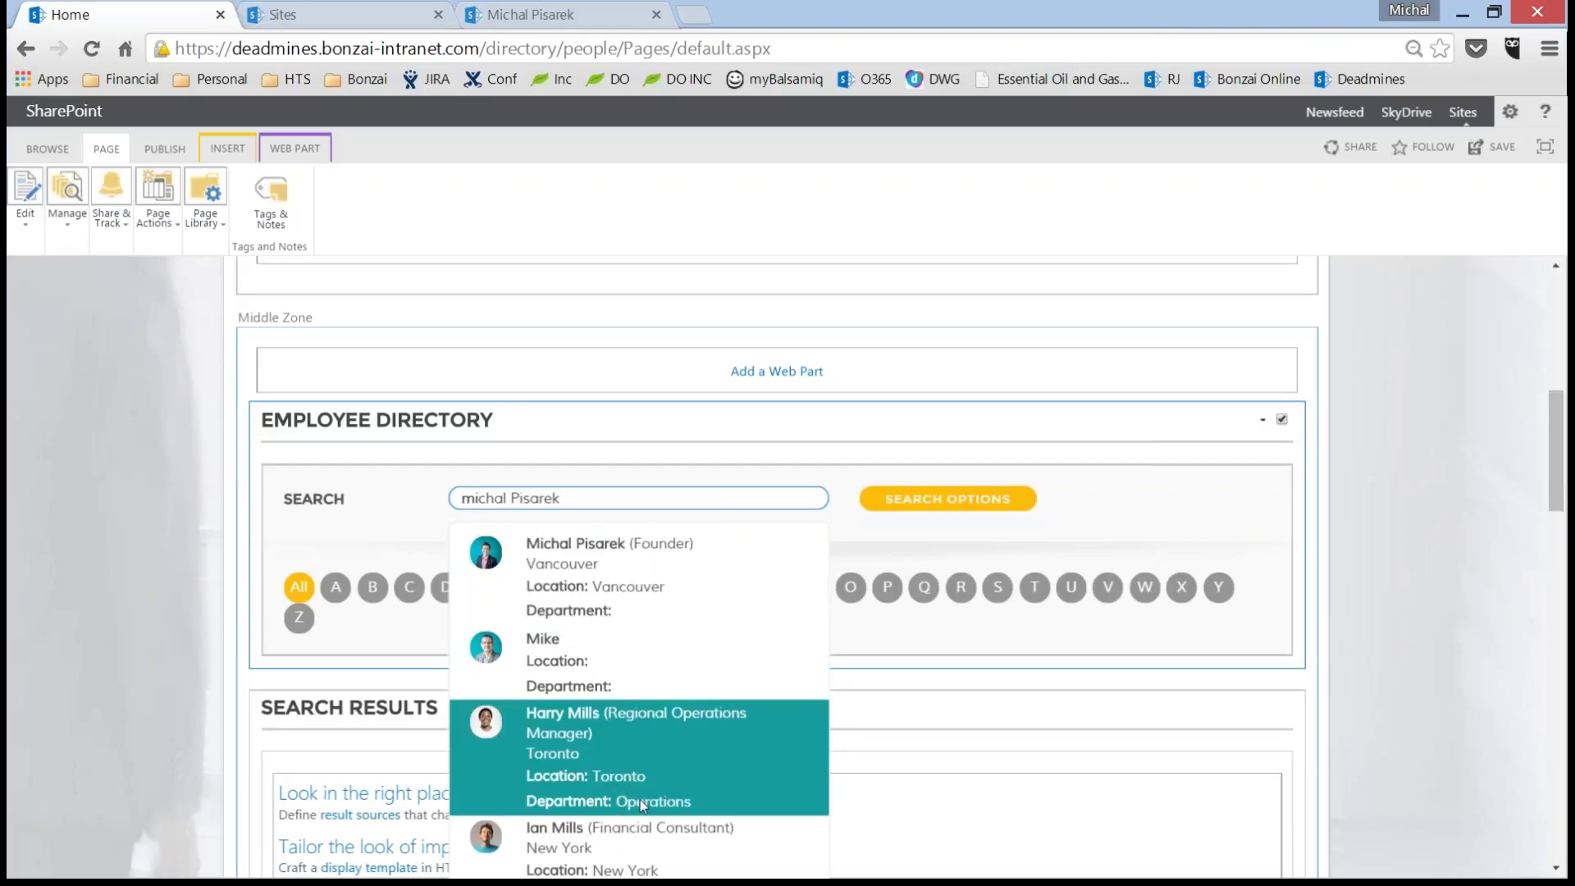
left_click(1392, 470)
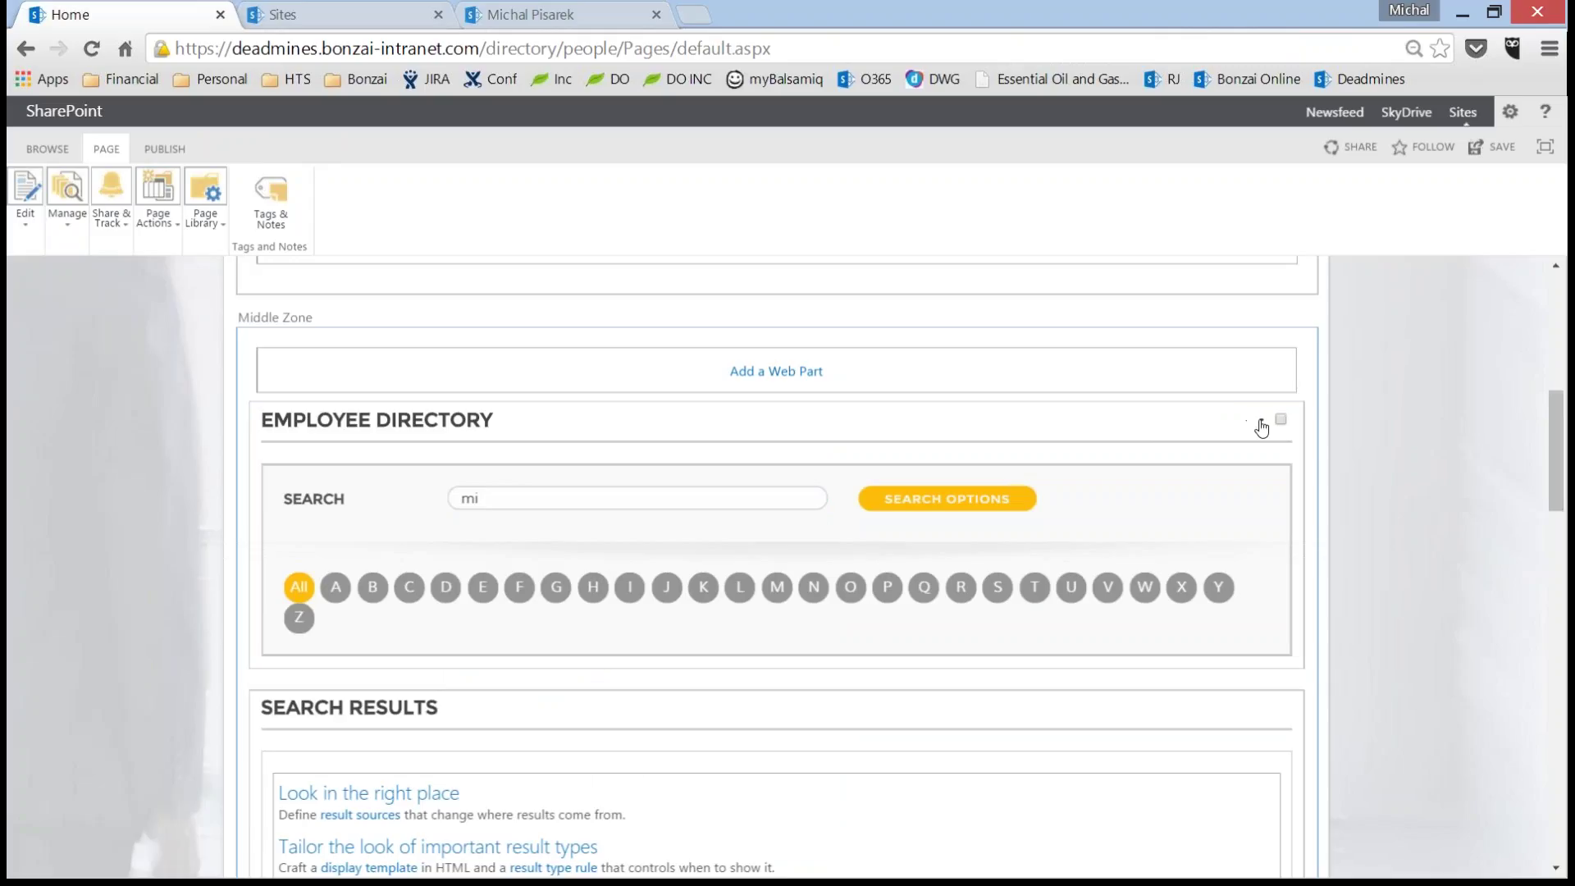
- Open the Employee Directory's properties and set Additional Search Filters to "Location:OfficeNumber;Department:Department;Interests:Interests;Region:PersonRegion"
left_click(1261, 422)
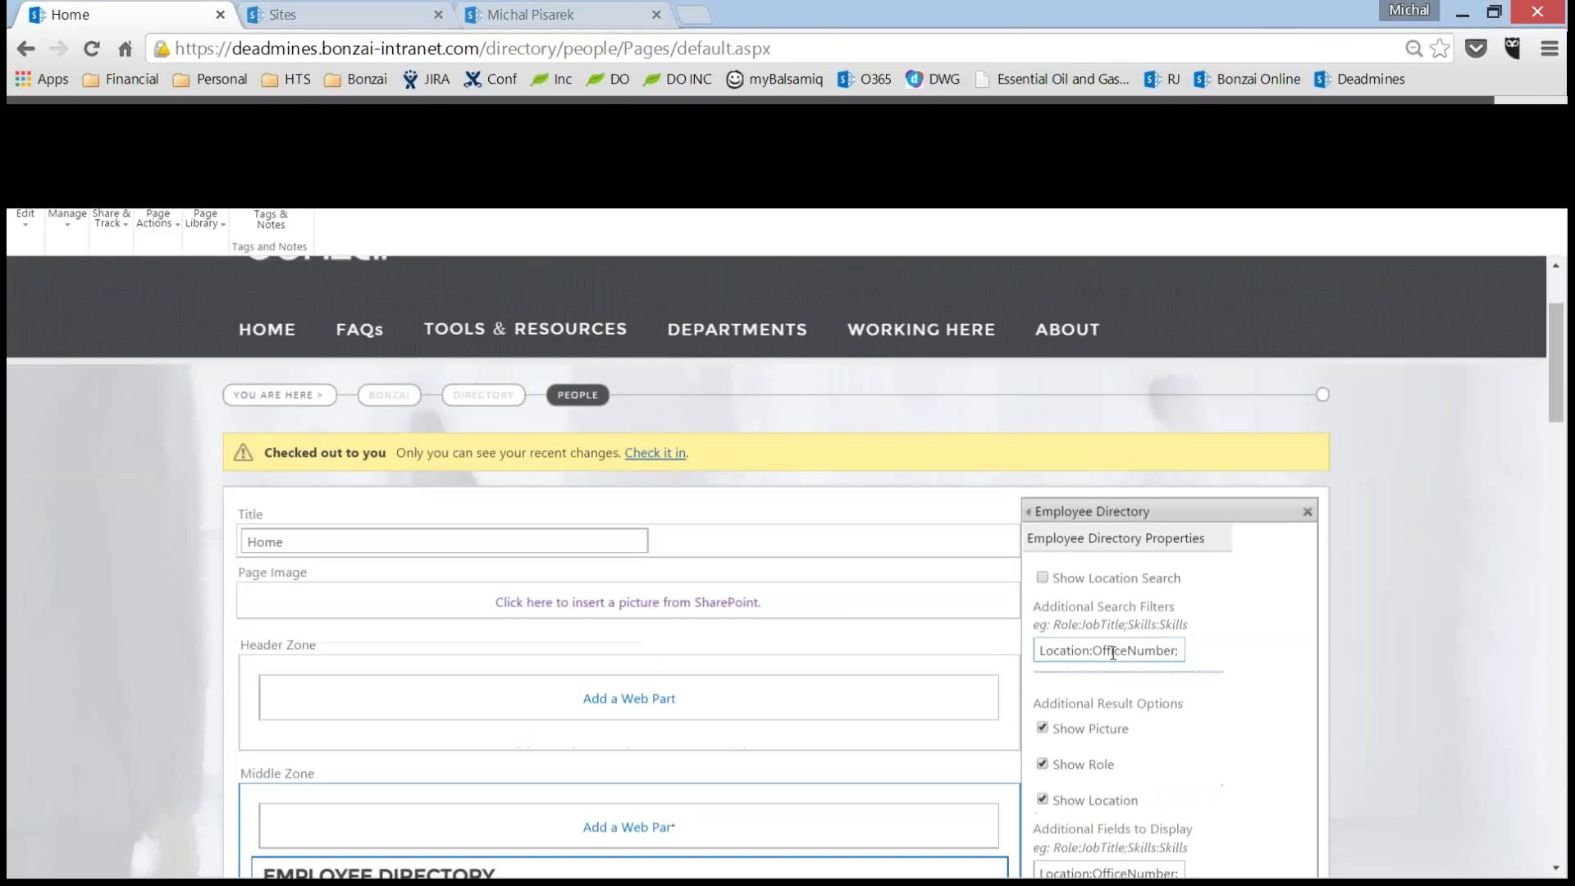
double_click(1112, 651)
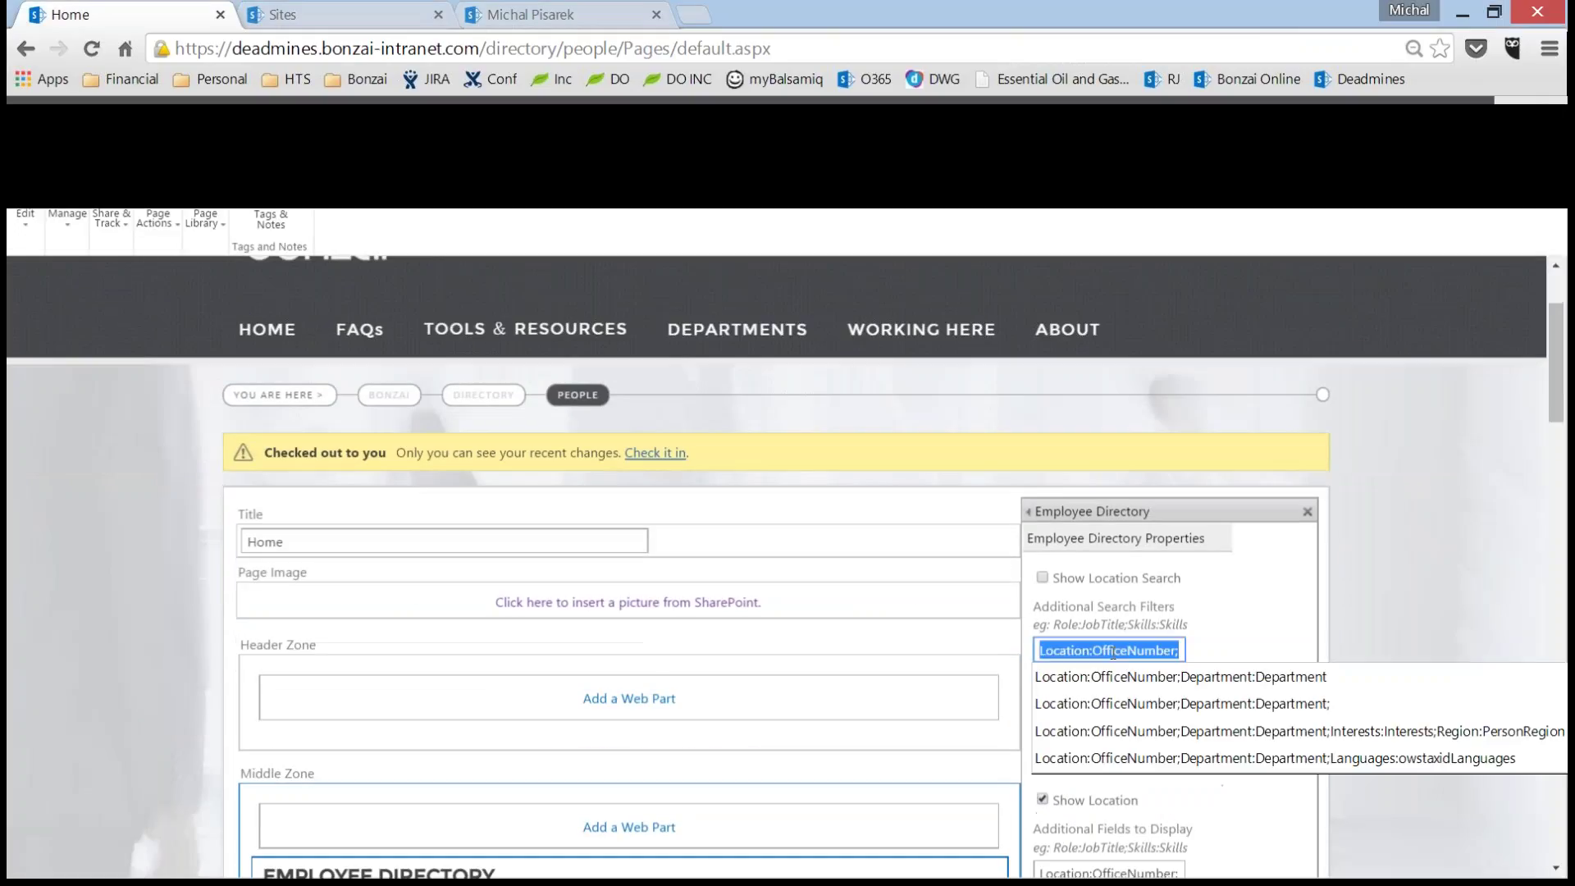
left_click(1230, 731)
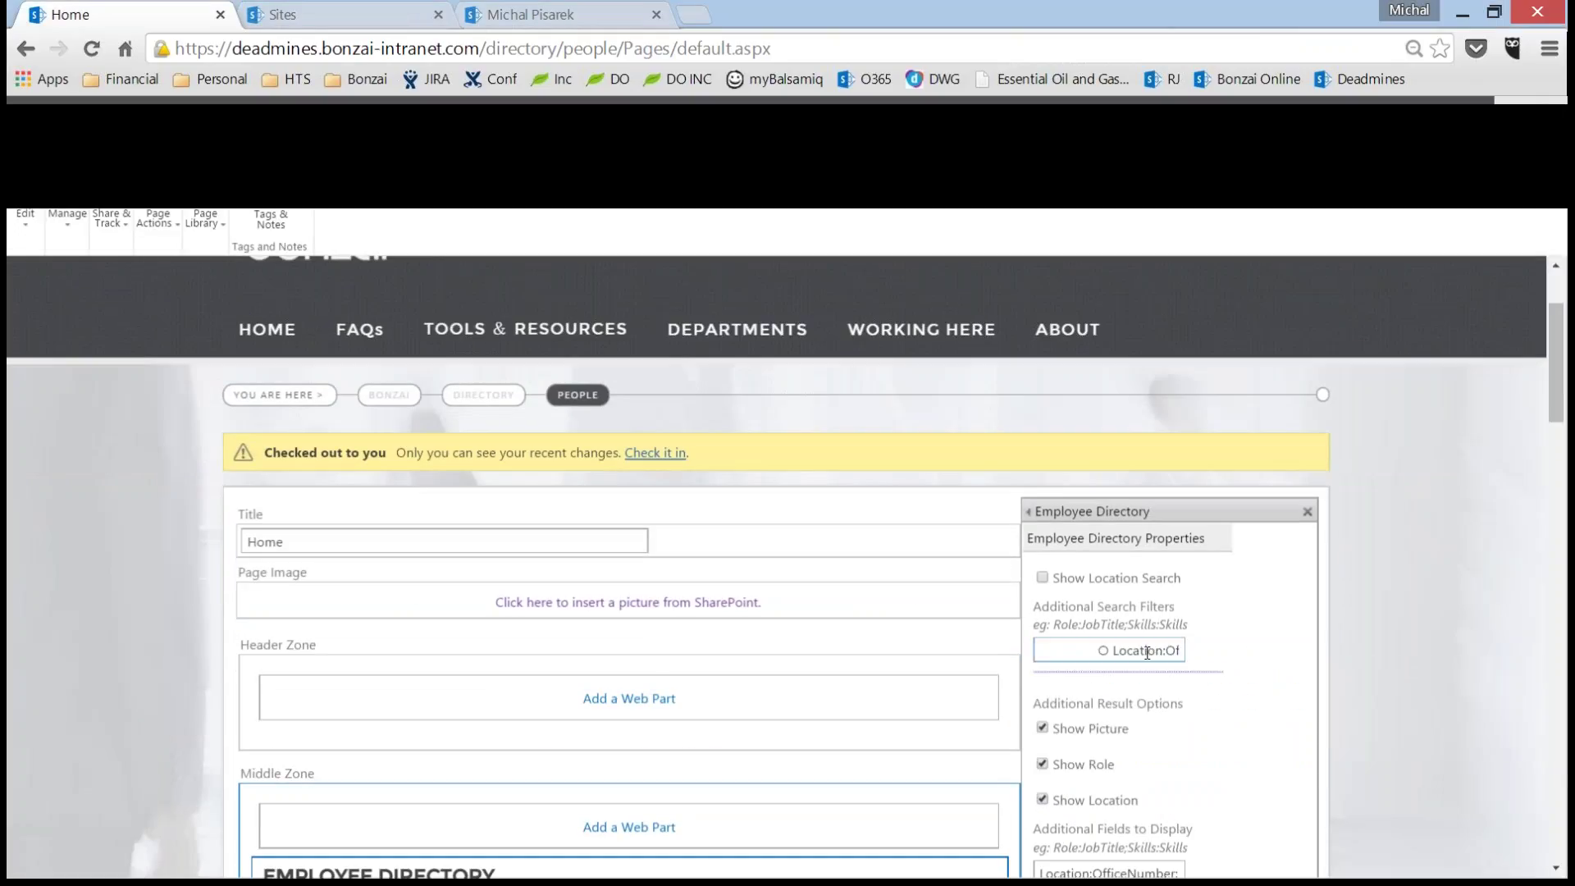
left_click_drag(1107, 650, 998, 640)
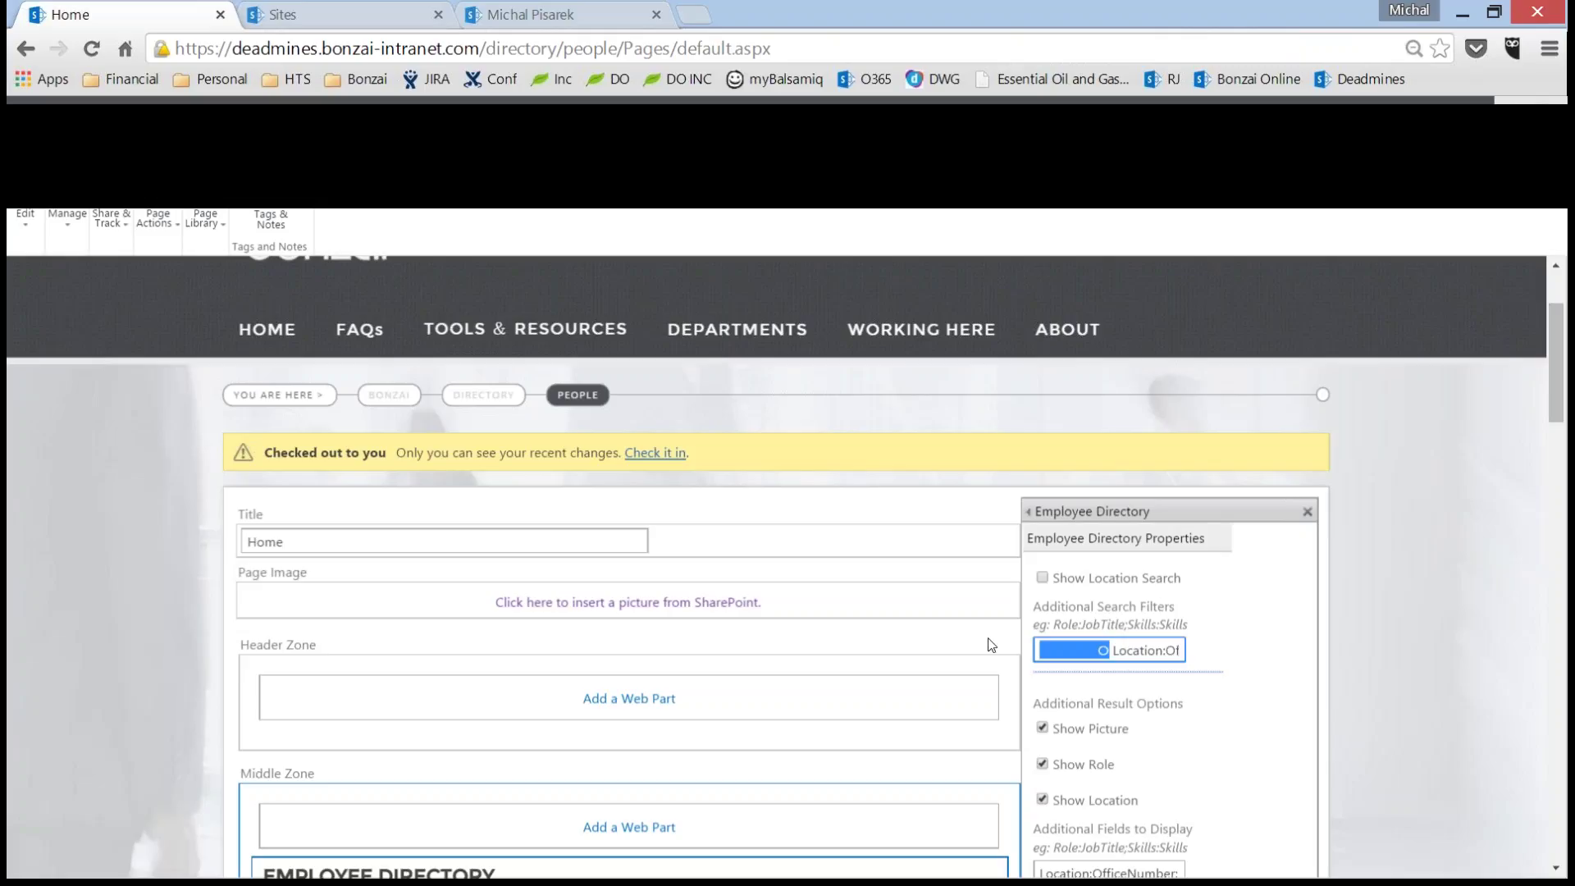
key("Home")
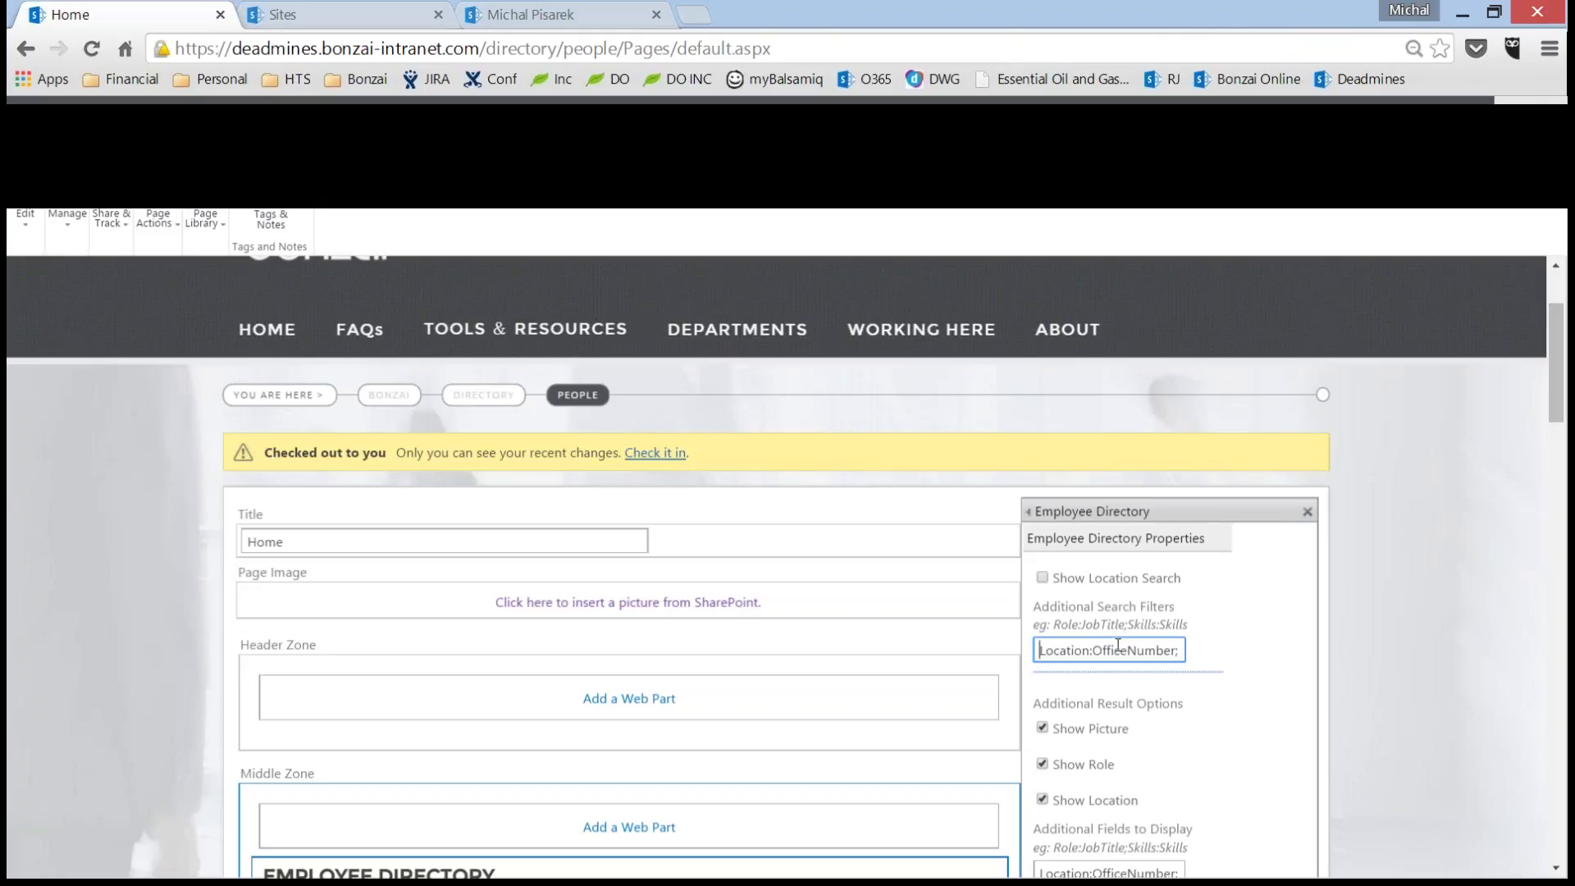
left_click_drag(1114, 651, 1216, 641)
left_click(1212, 647)
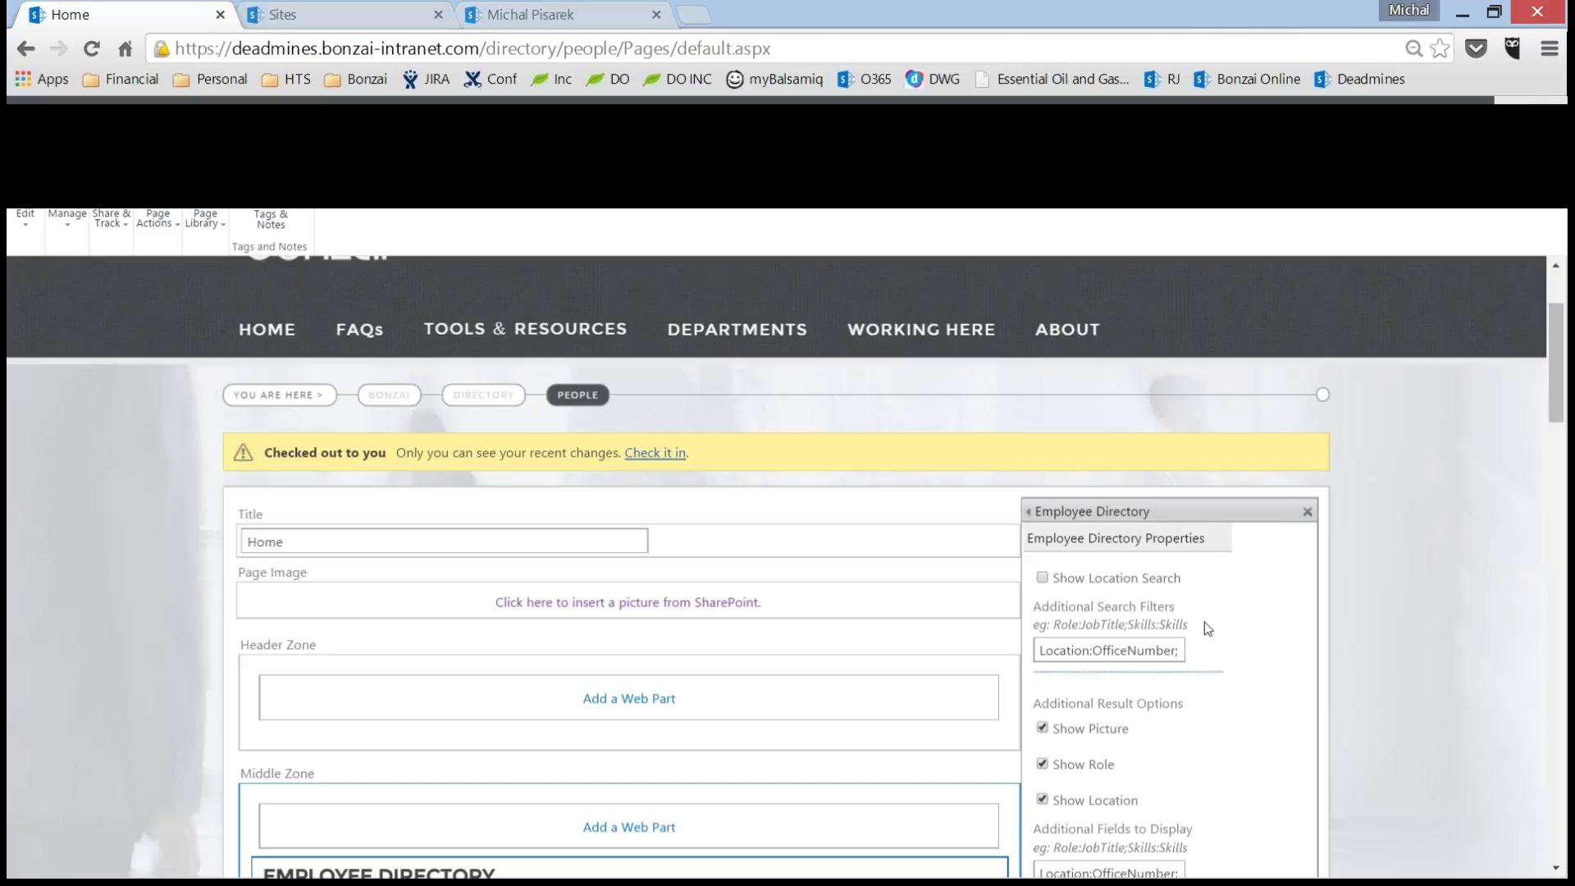
- Set Additional Fields to Display to "Location:OfficeNumber;Department:Department;Interests:Interests;Region:PersonRegion" and save the Employee Directory properties
scroll(1204, 603, "down", 3)
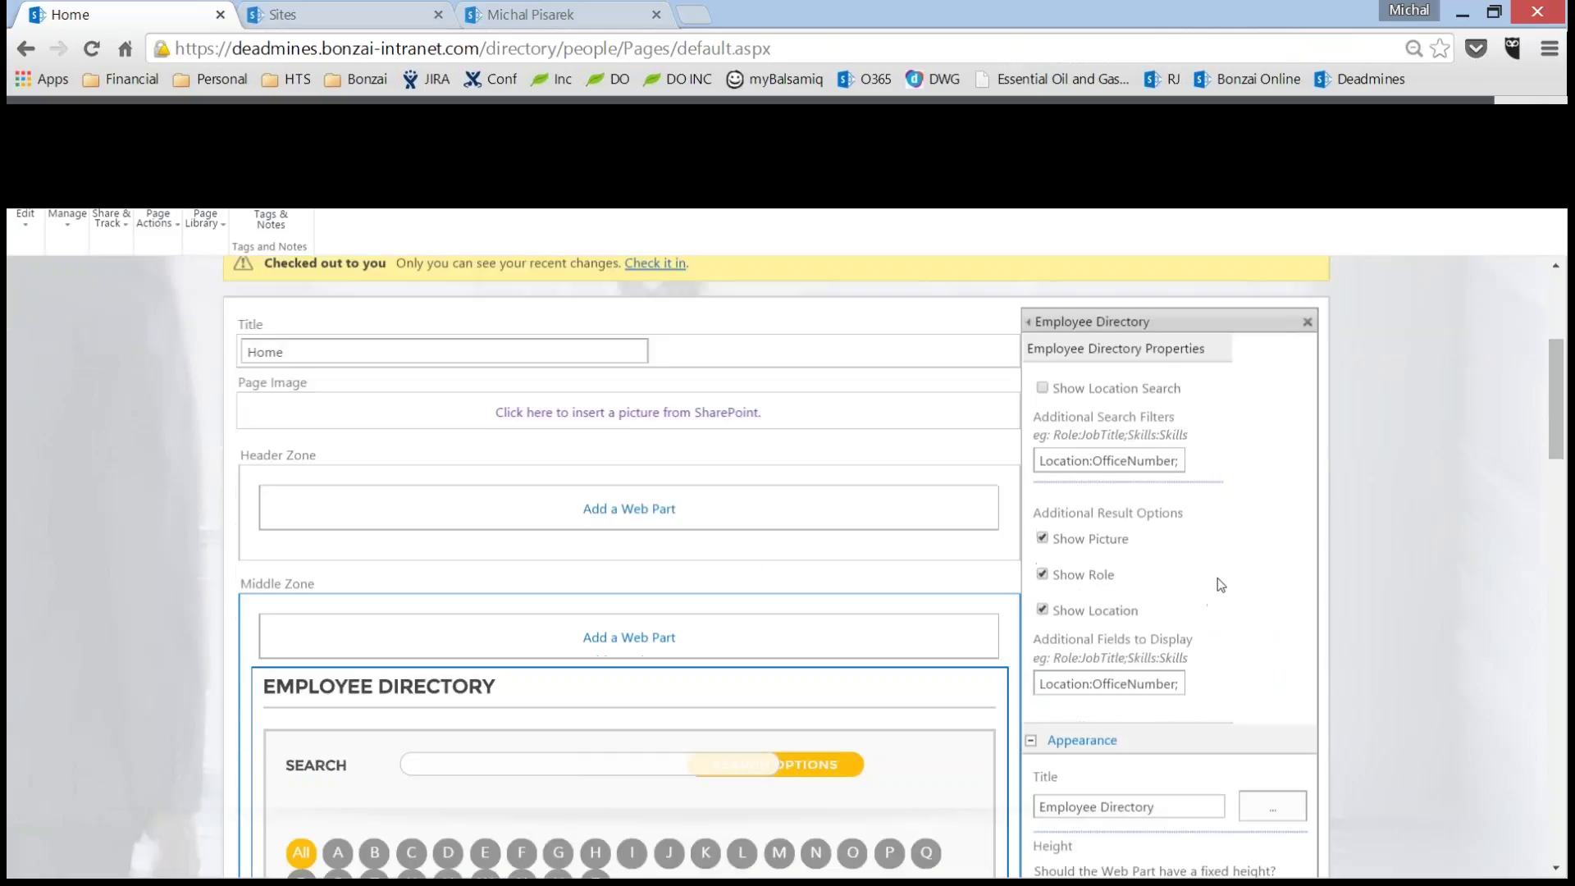
scroll(1181, 615, "down", 1)
triple_click(1144, 645)
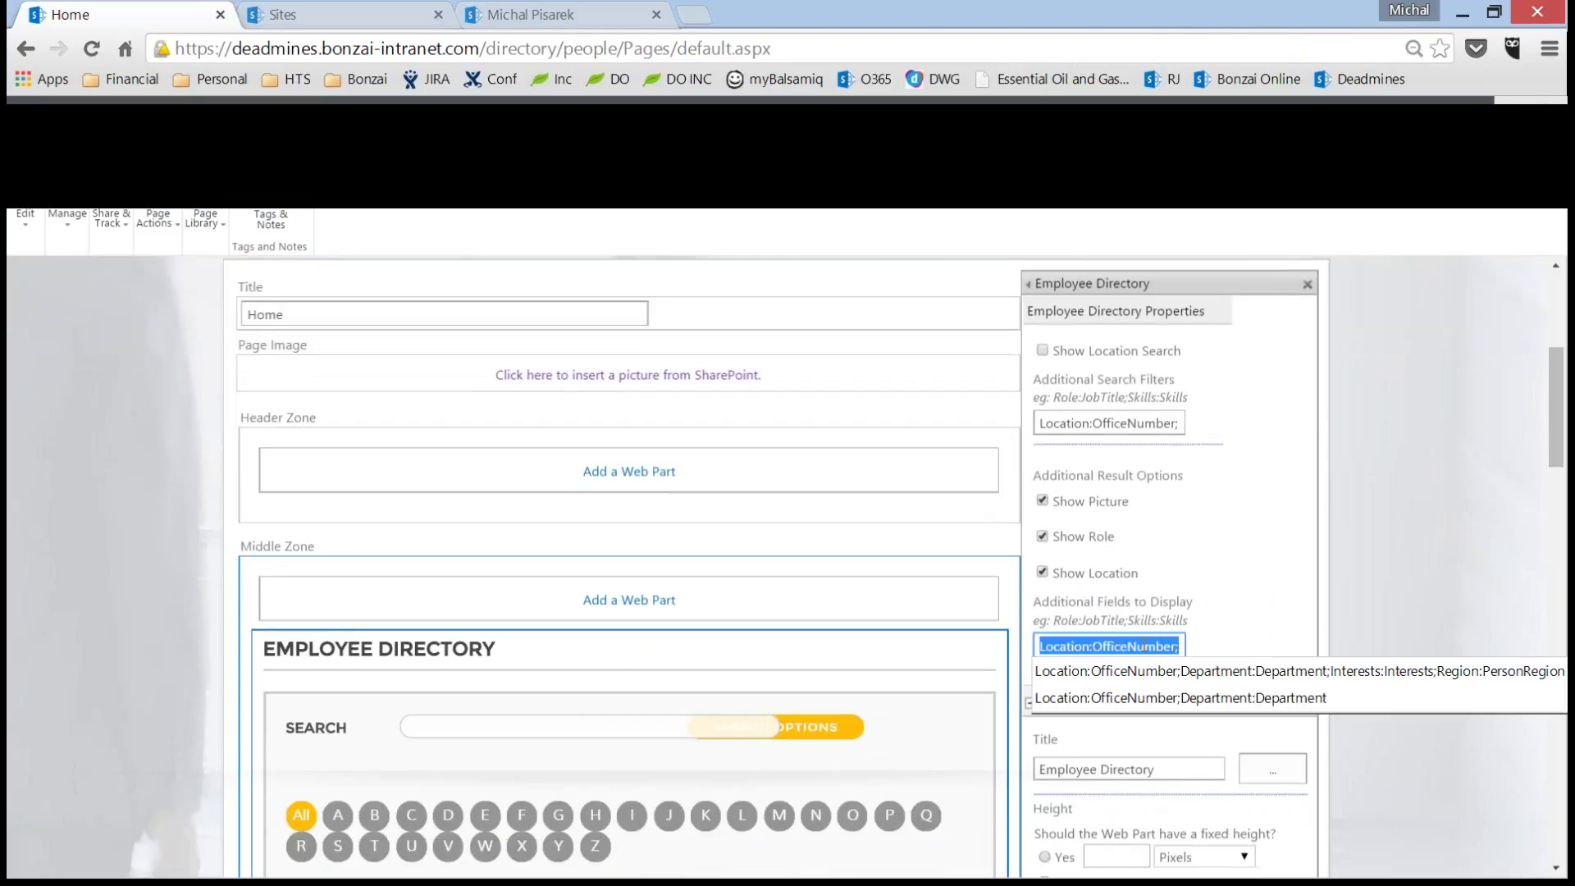
key("Down")
key("Return")
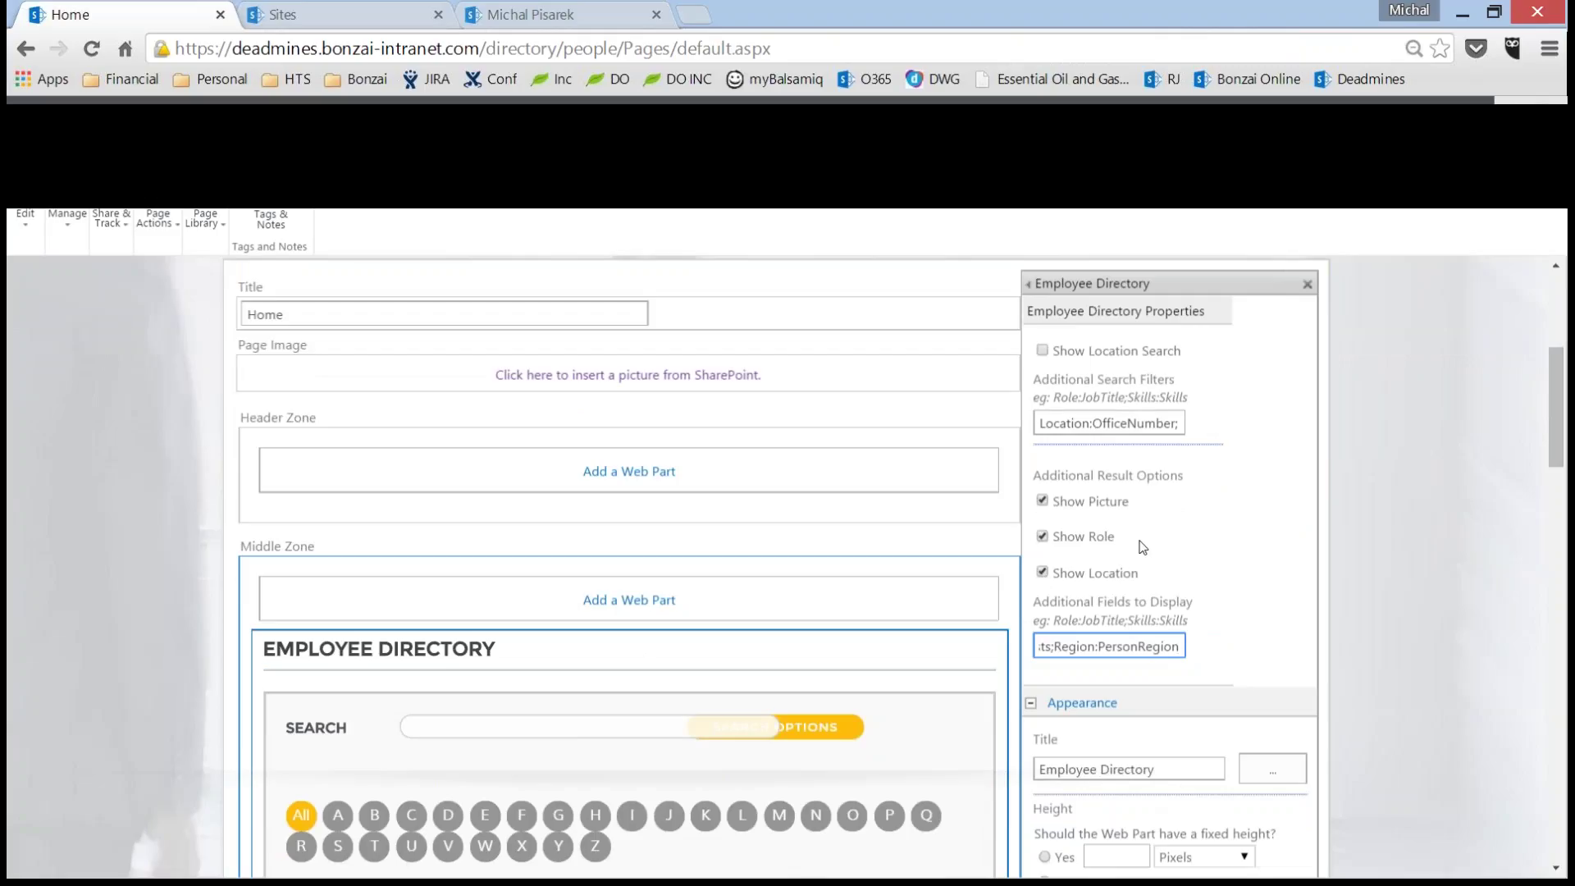
scroll(1172, 508, "down", 5)
scroll(1096, 580, "down", 3)
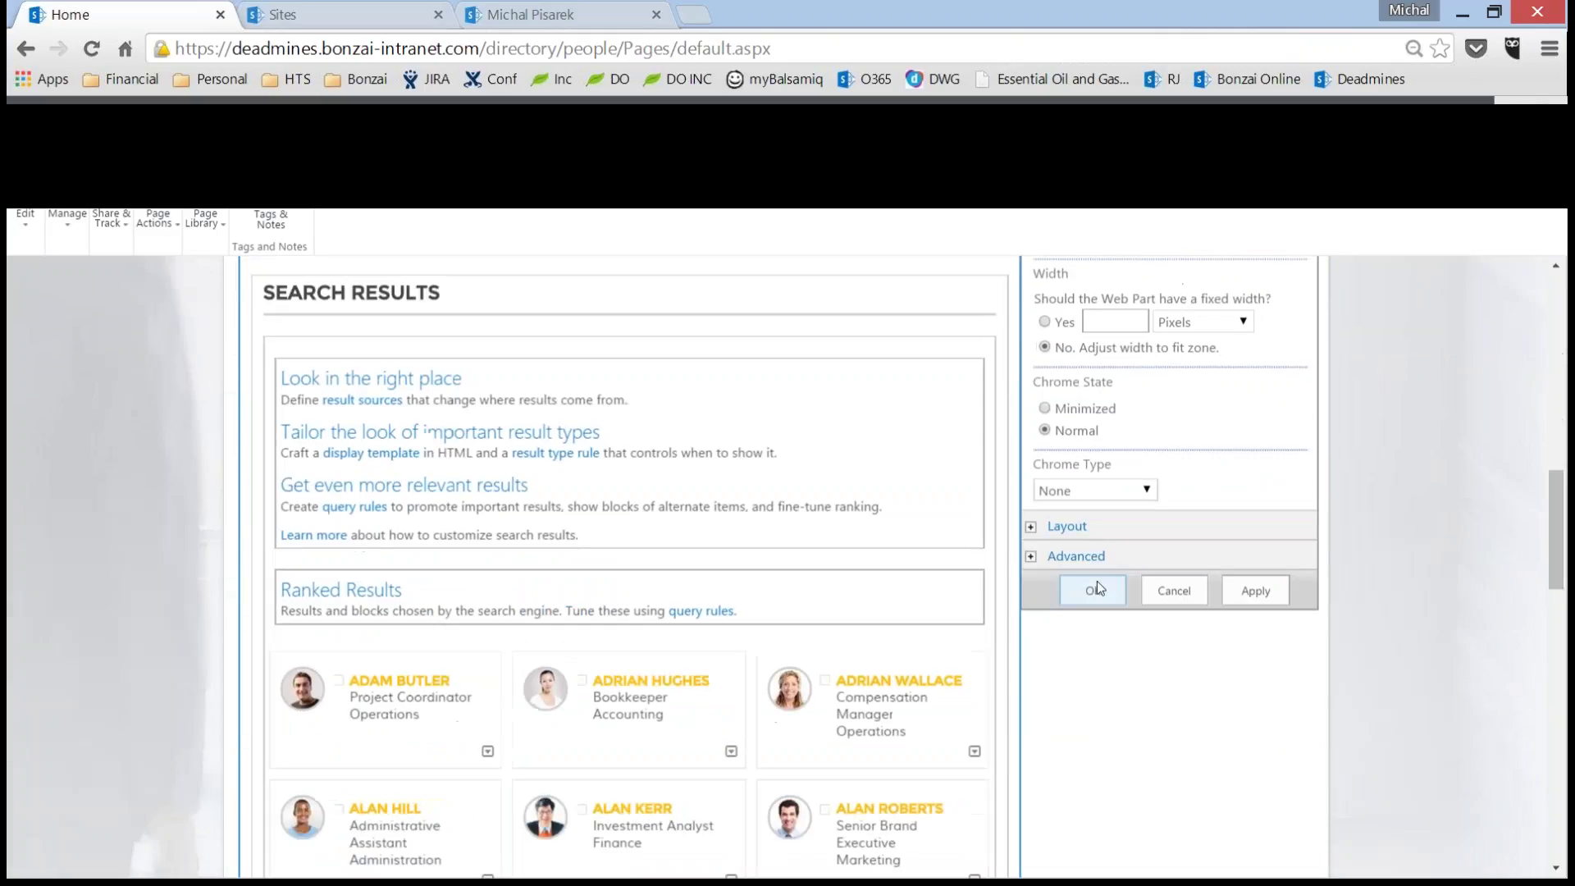
left_click(1094, 584)
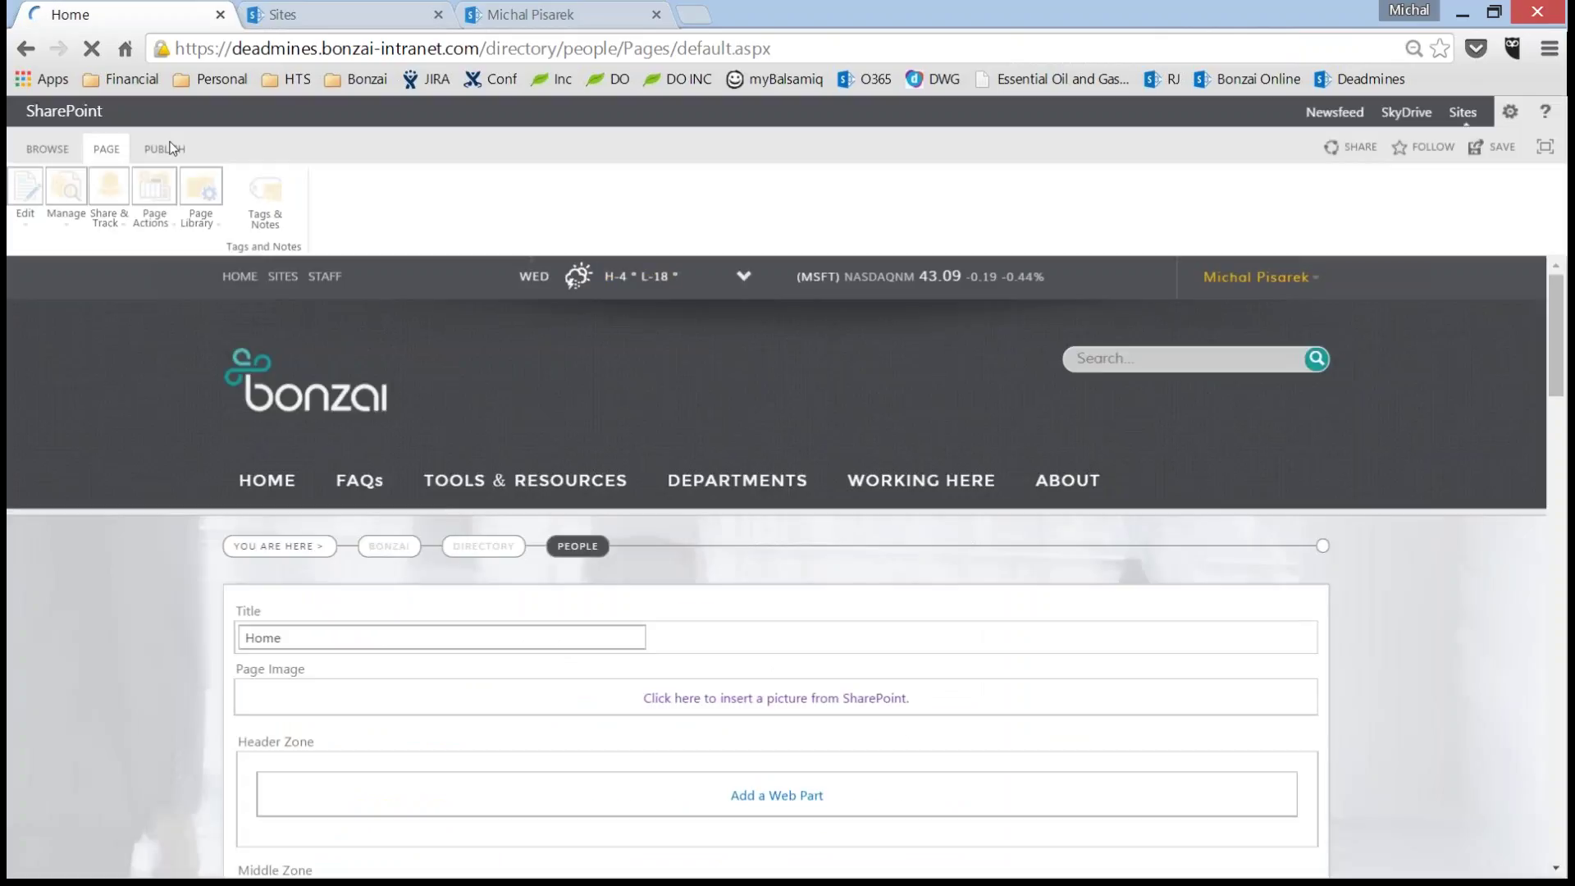
- Publish the People directory page without a comment
left_click(165, 148)
left_click(33, 189)
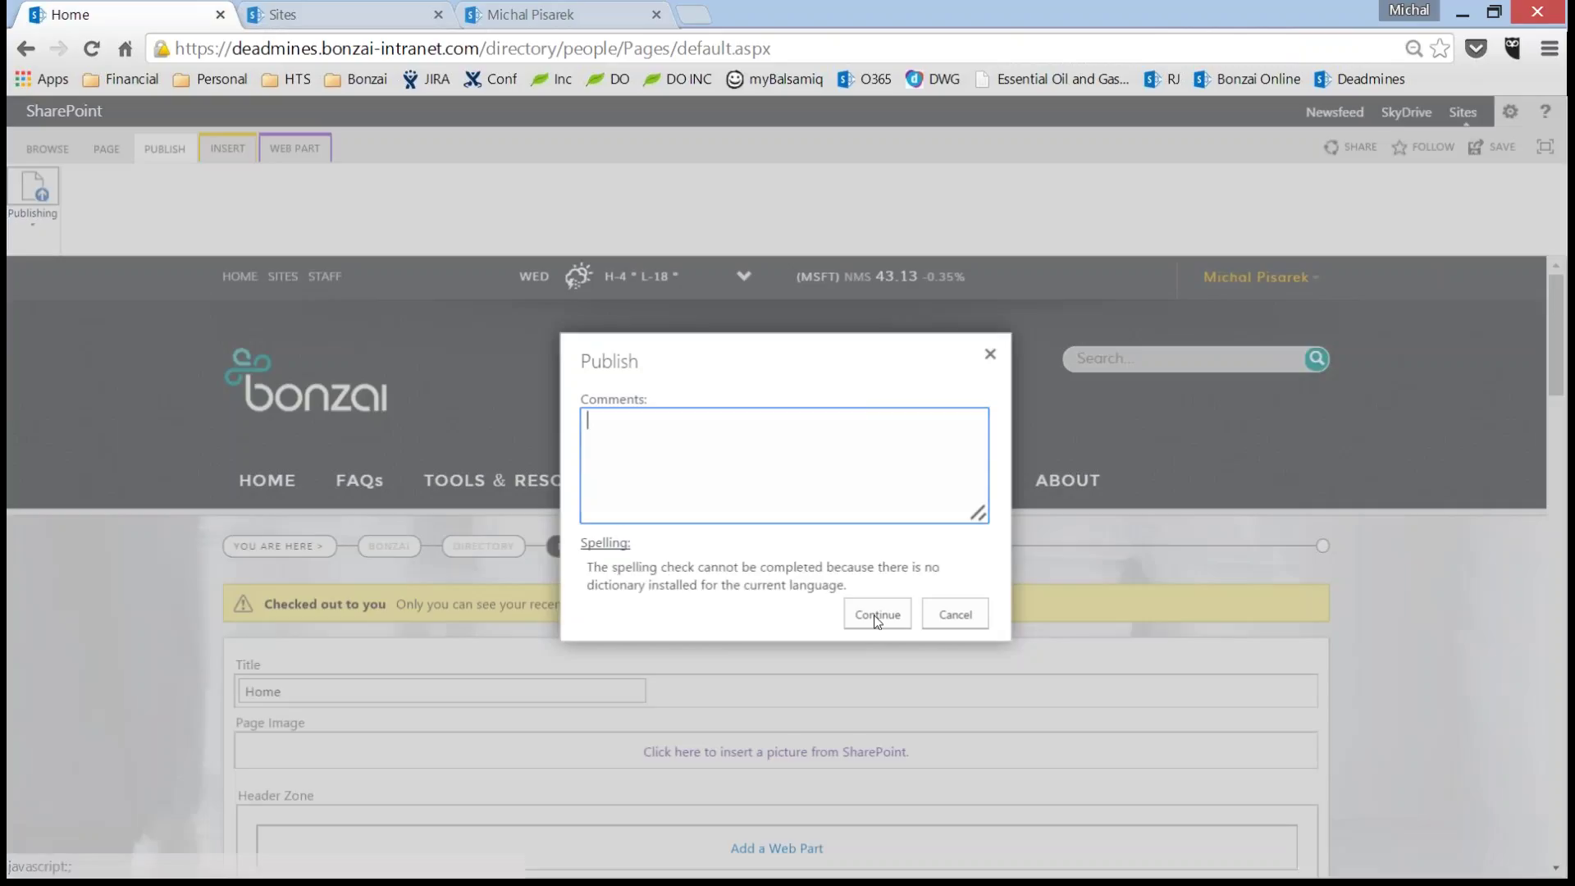
left_click(877, 617)
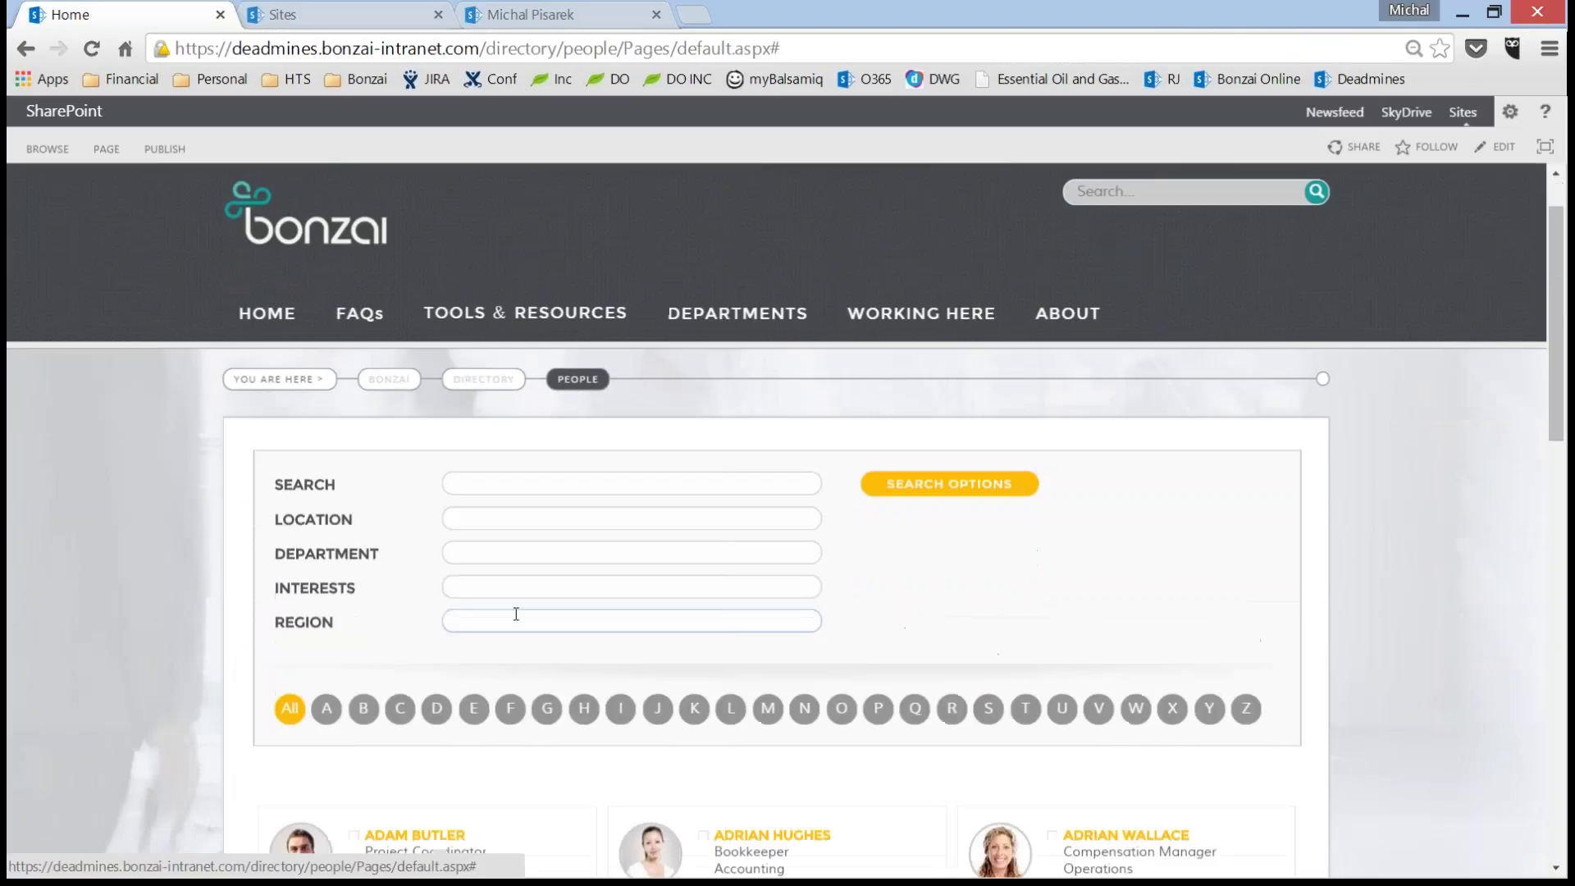
- Enter "Human Resources" in the directory's Department filter to view the suggestions, and clear the entry
left_click(534, 509)
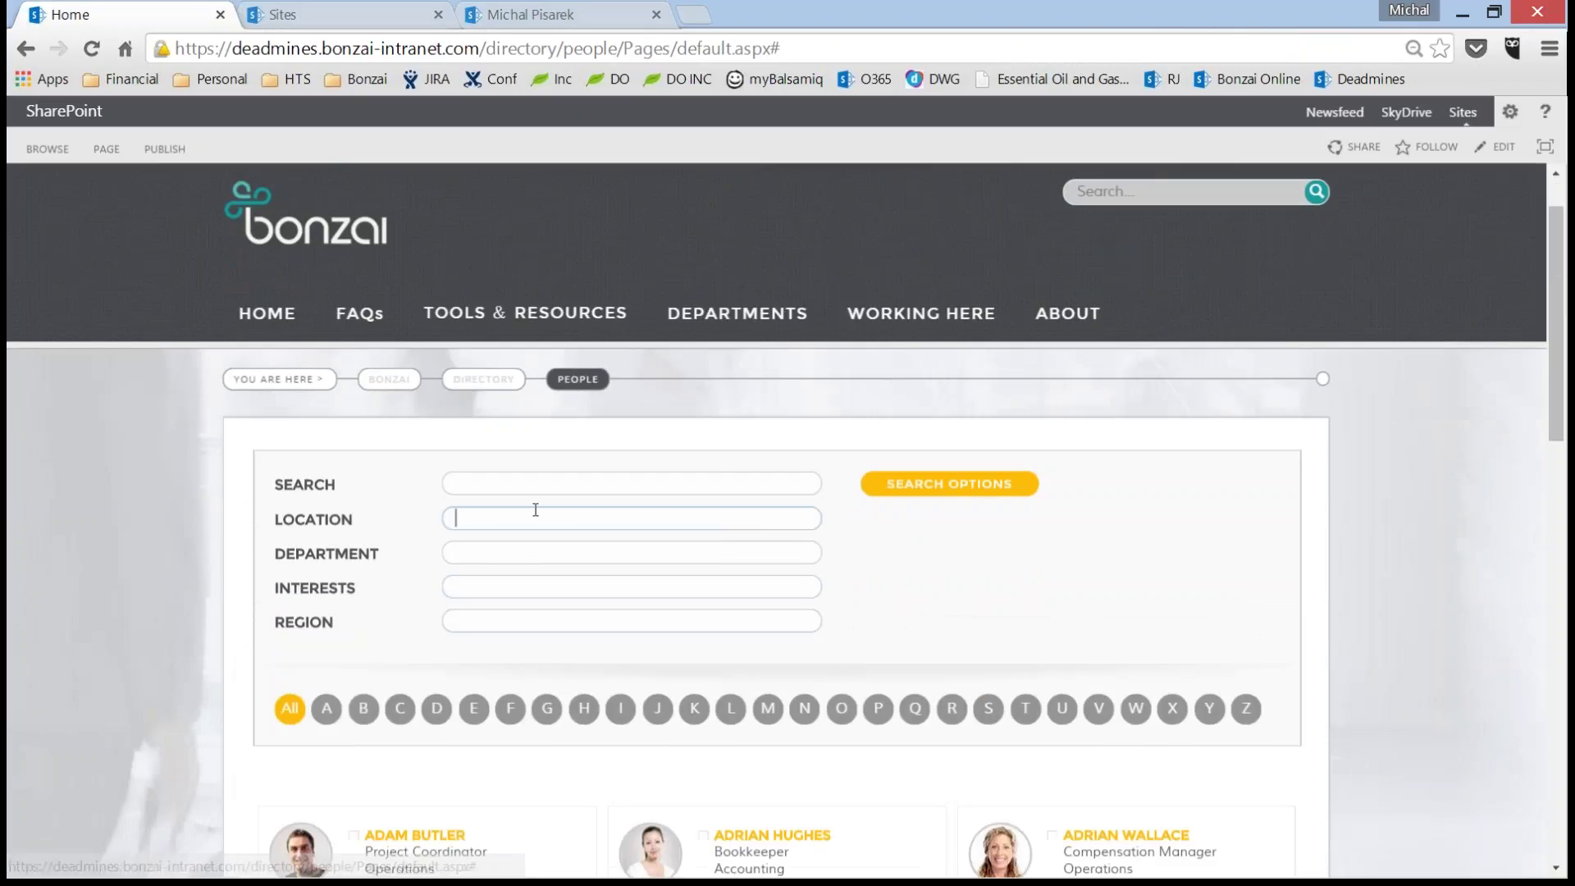
key("Tab")
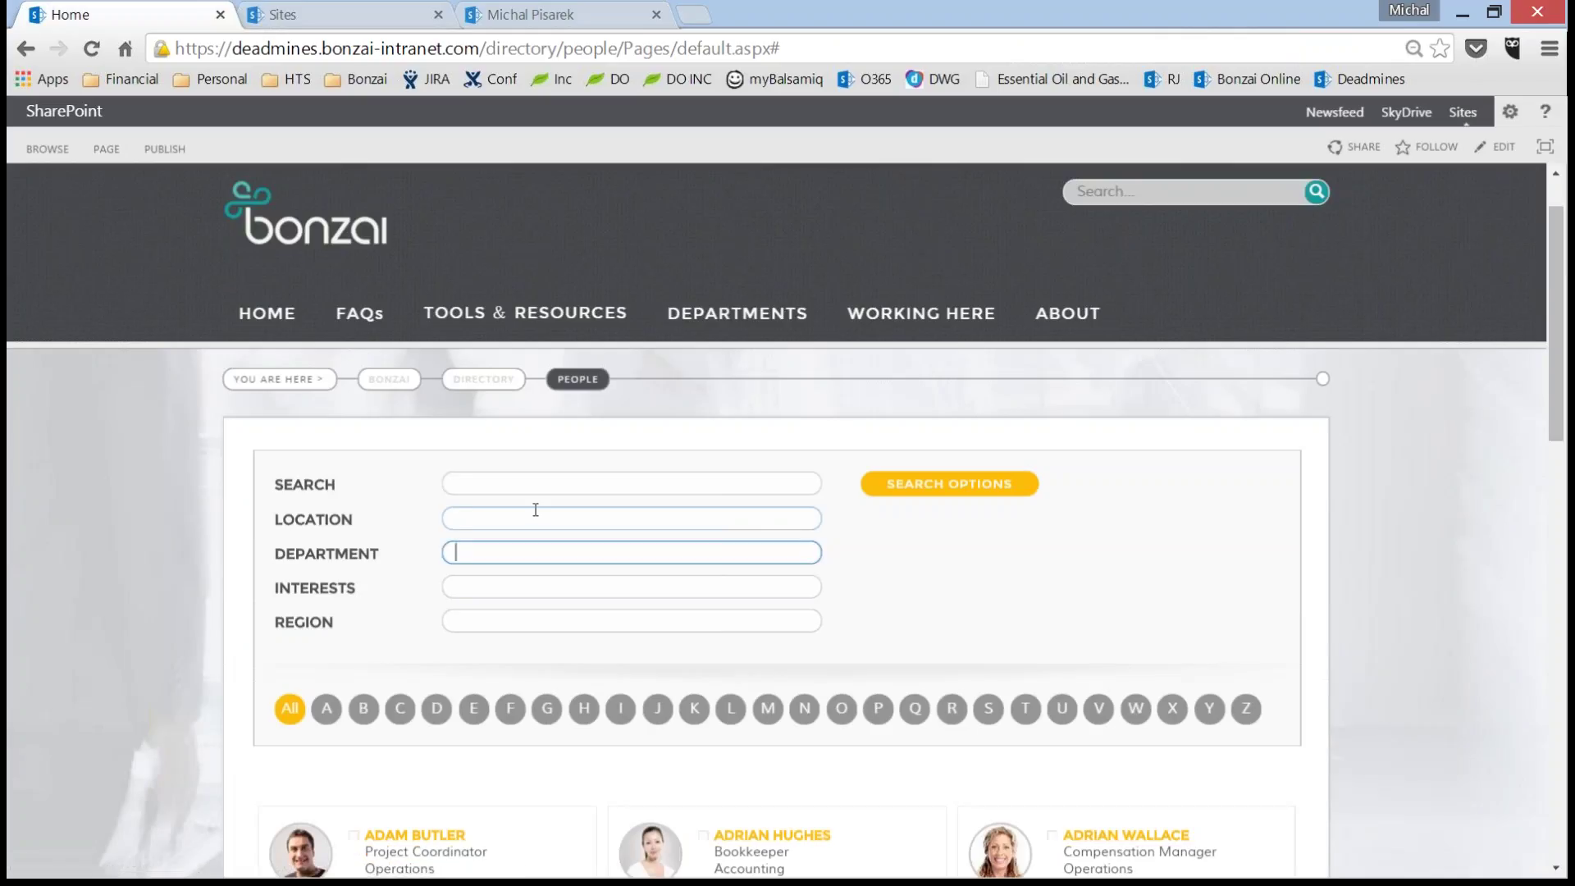
type("k")
key("BackSpace")
type("human Resources")
key("Down")
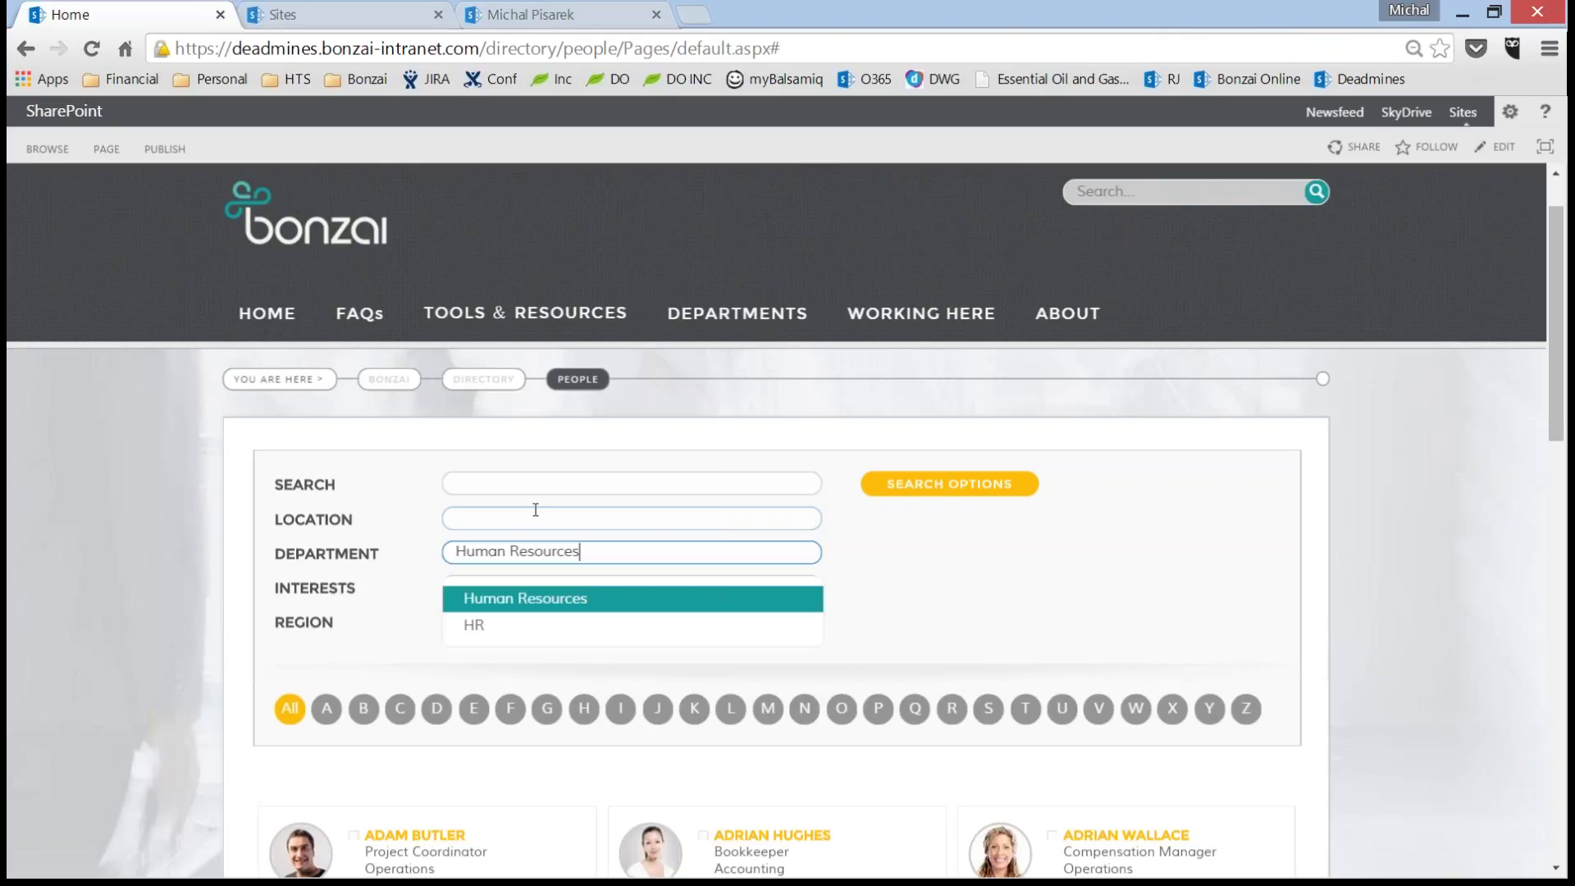
key("Up")
key("BackSpace")
key("BackSpace")
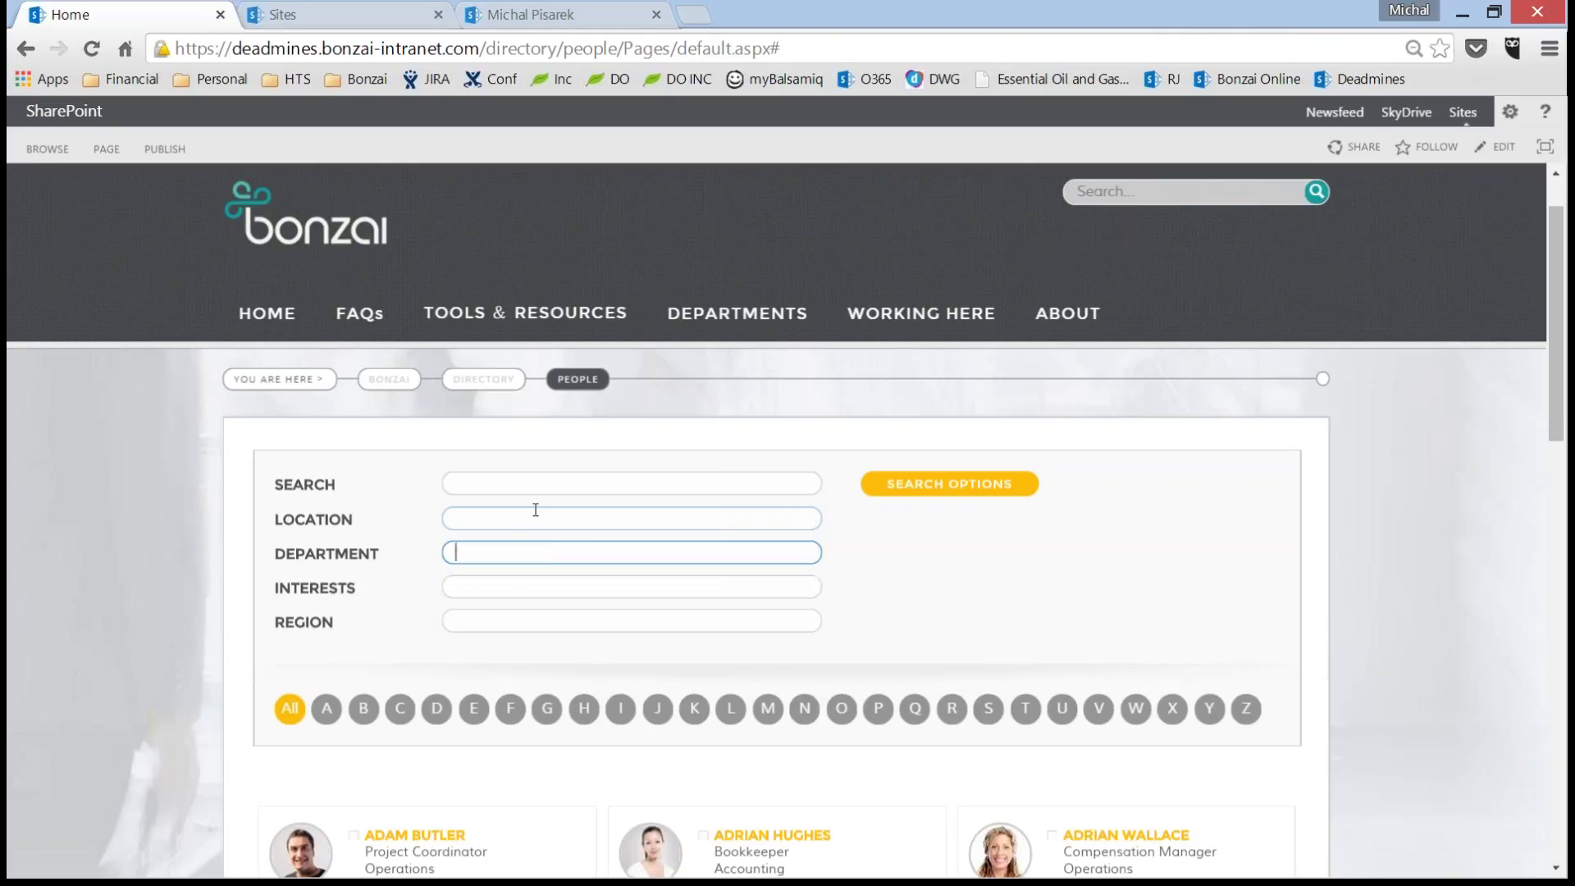
- Filter the Employee Directory by the interest "Coffee" and look at the matching people
key("Tab")
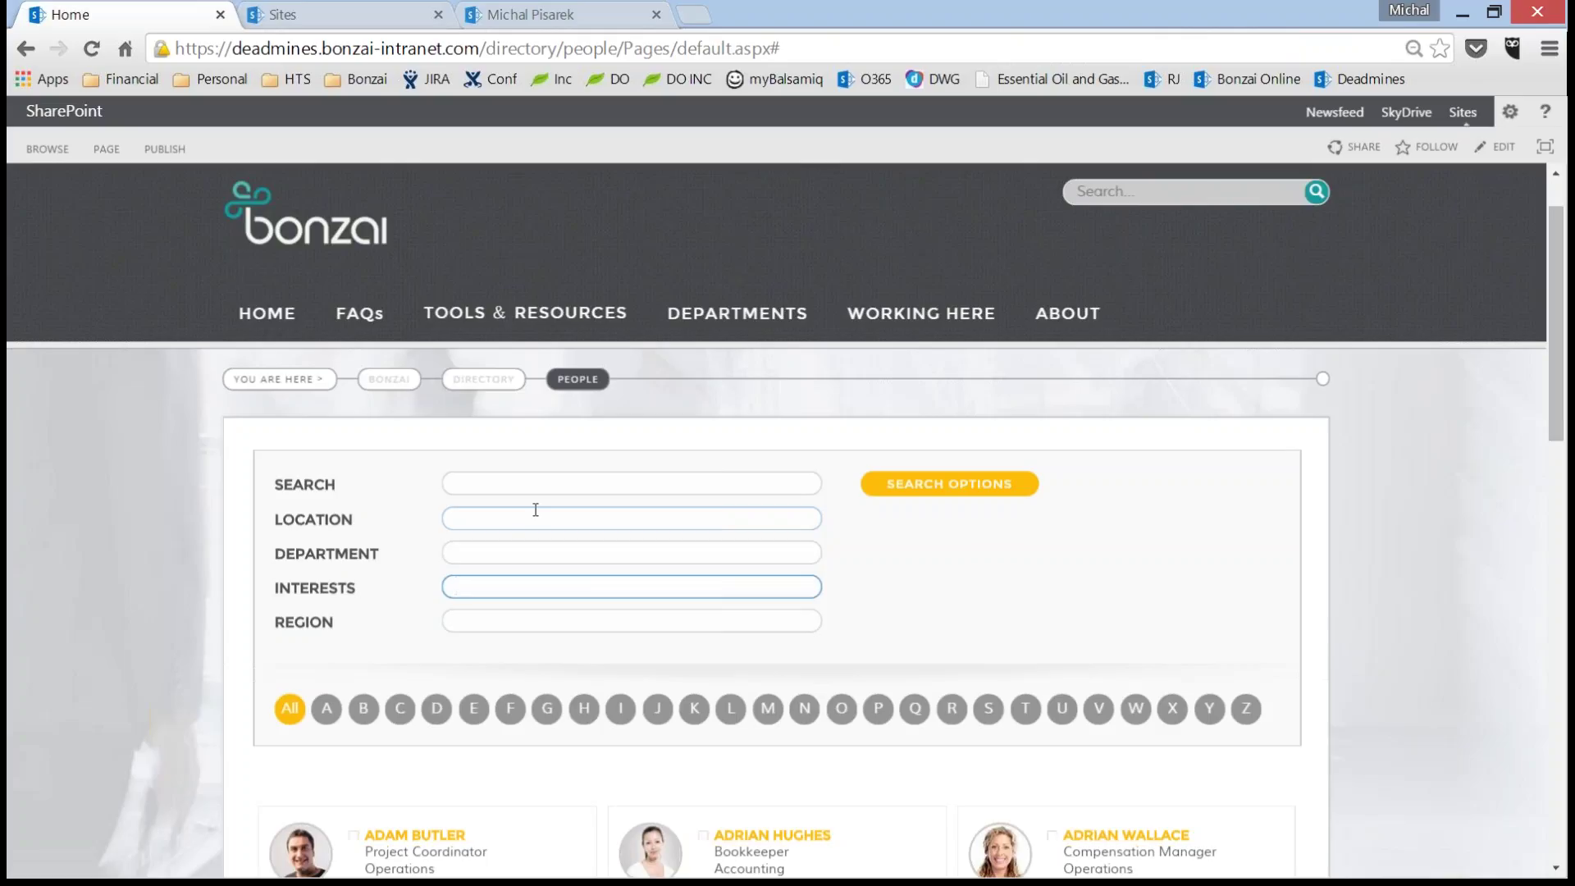
type("c")
key("Down")
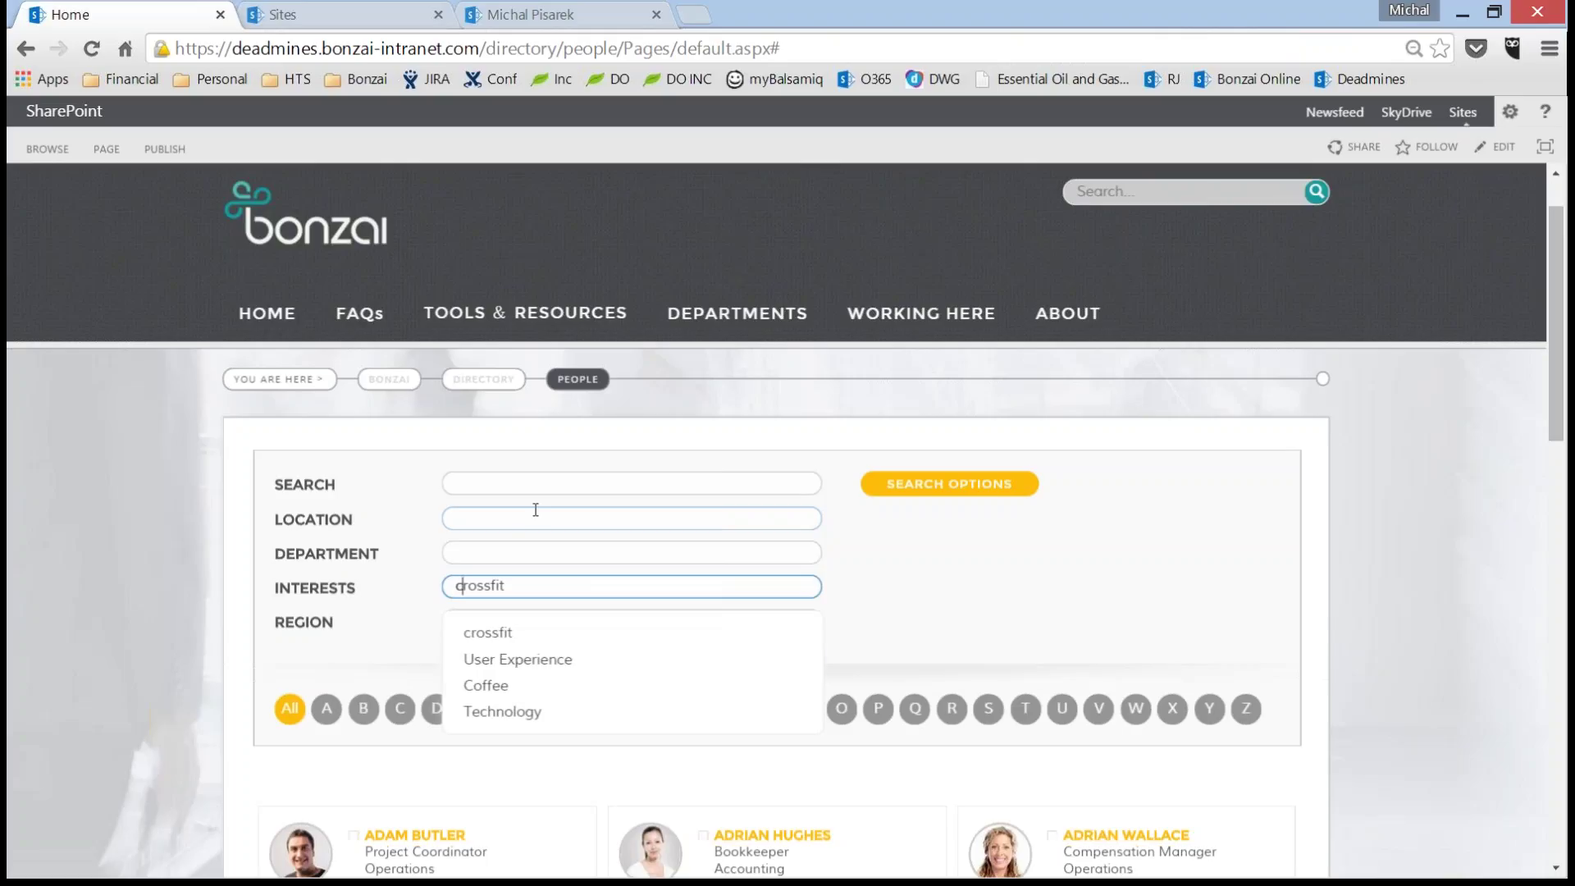
key("Down")
key("Down")
key("Return")
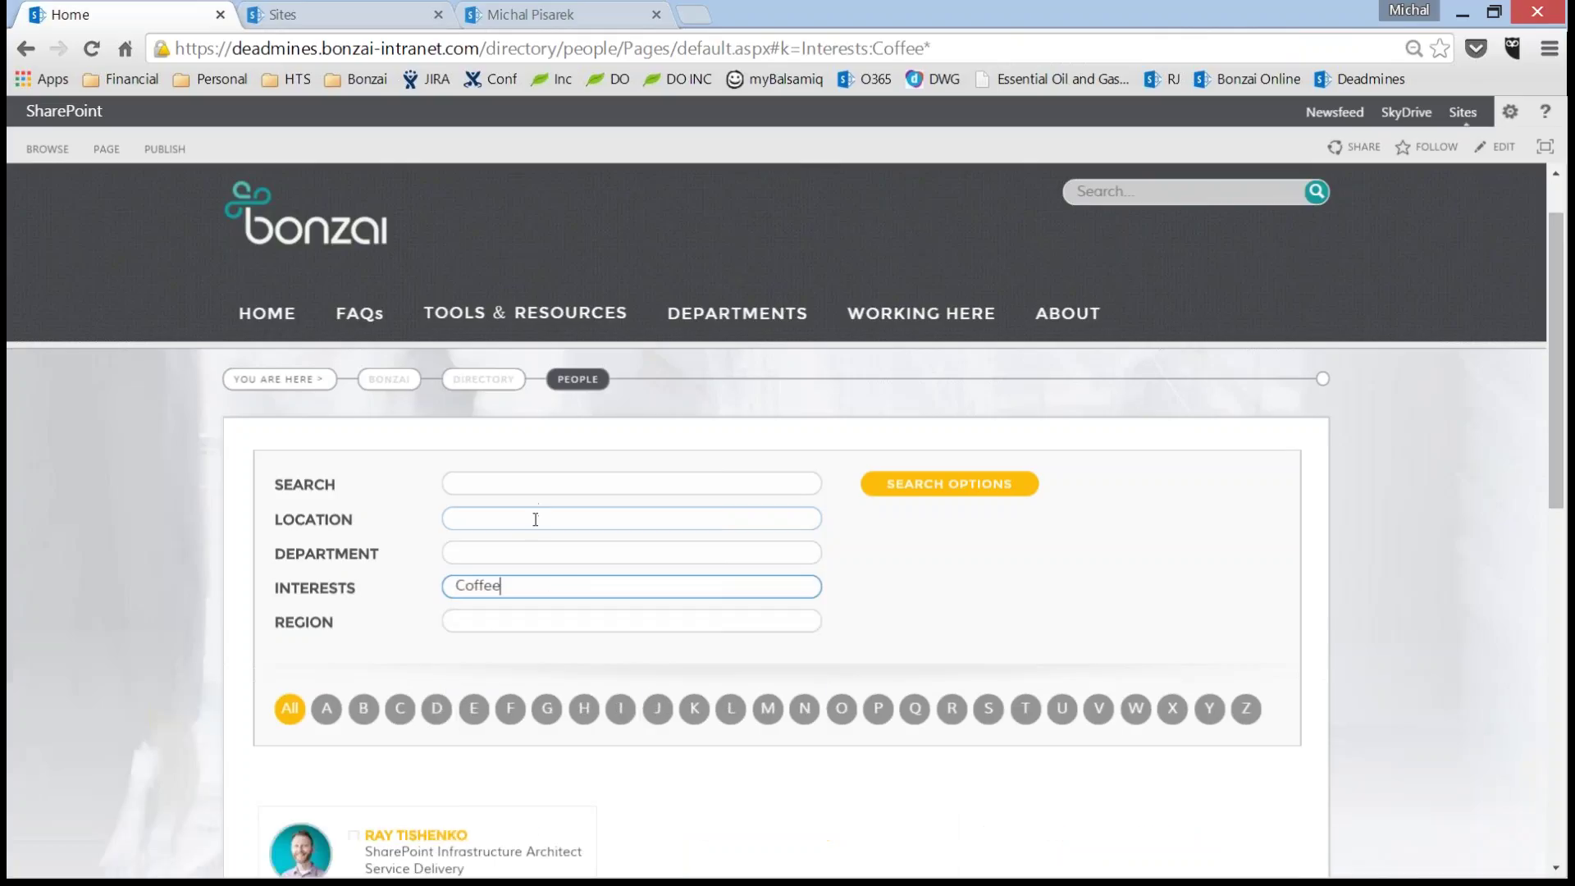
scroll(615, 590, "down", 2)
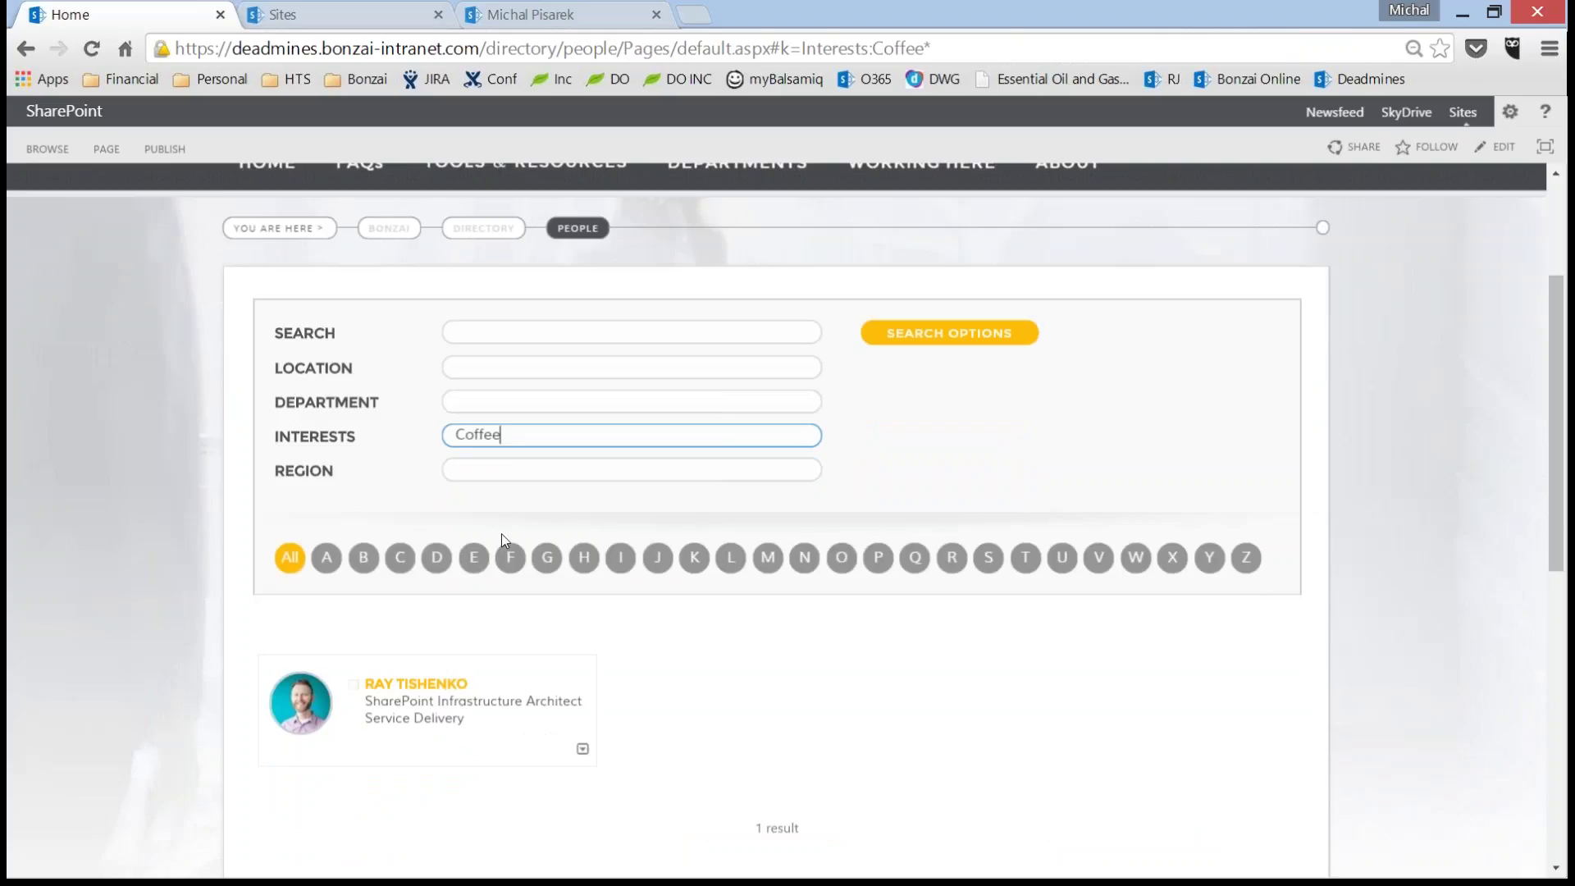
- Replace the Interests filter entry with "crossfit" to view the suggested interests, and clear the field
left_click_drag(501, 435, 367, 408)
key("BackSpace")
type("a")
key("BackSpace")
type("crossfit")
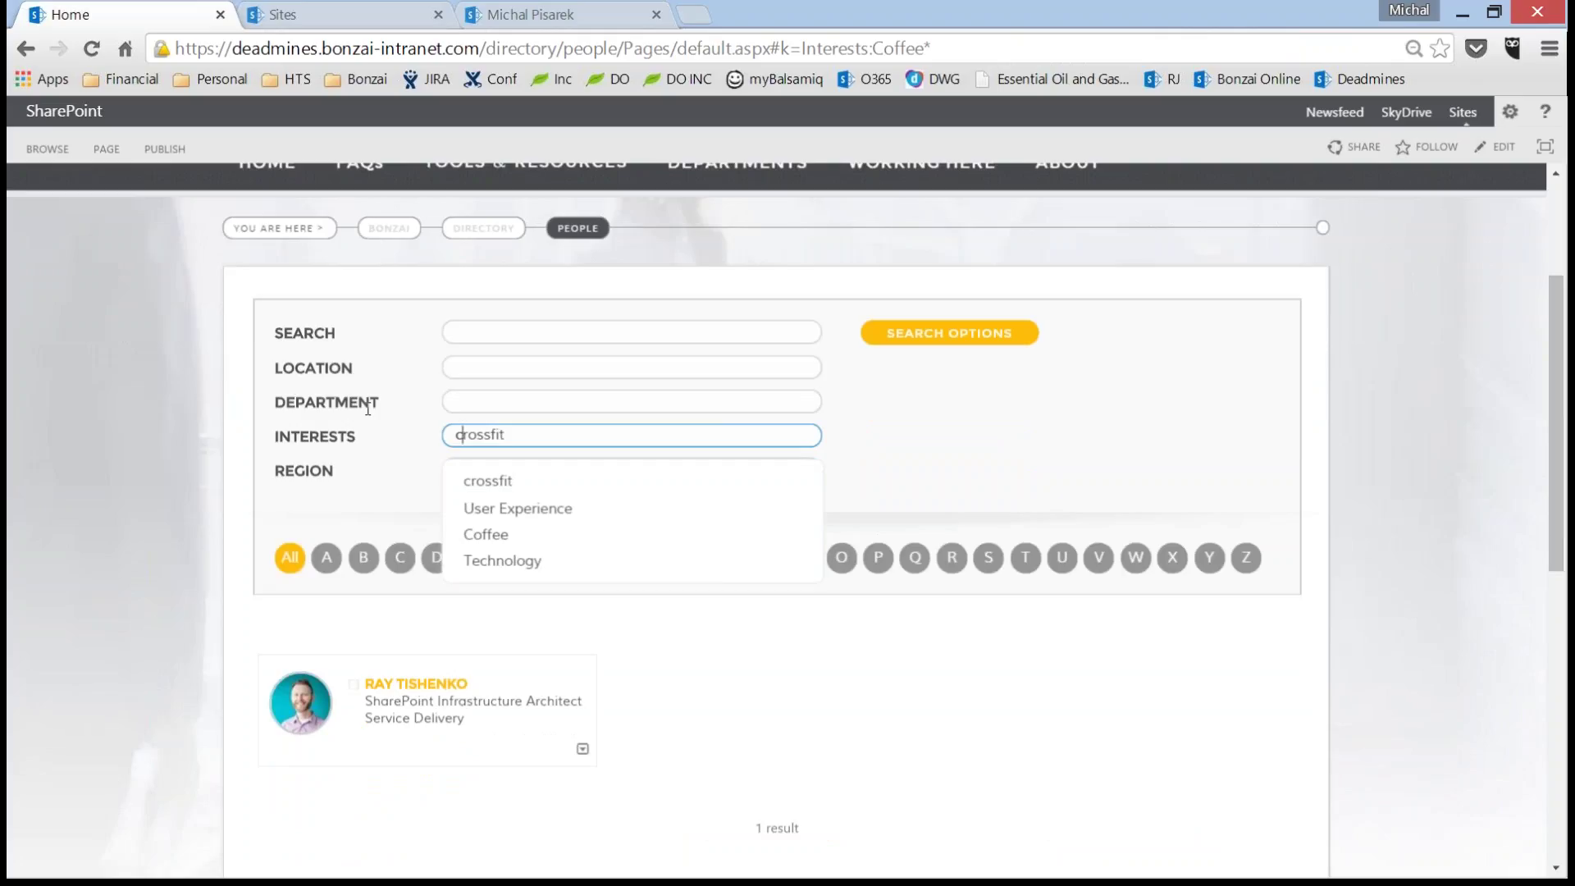
key("BackSpace")
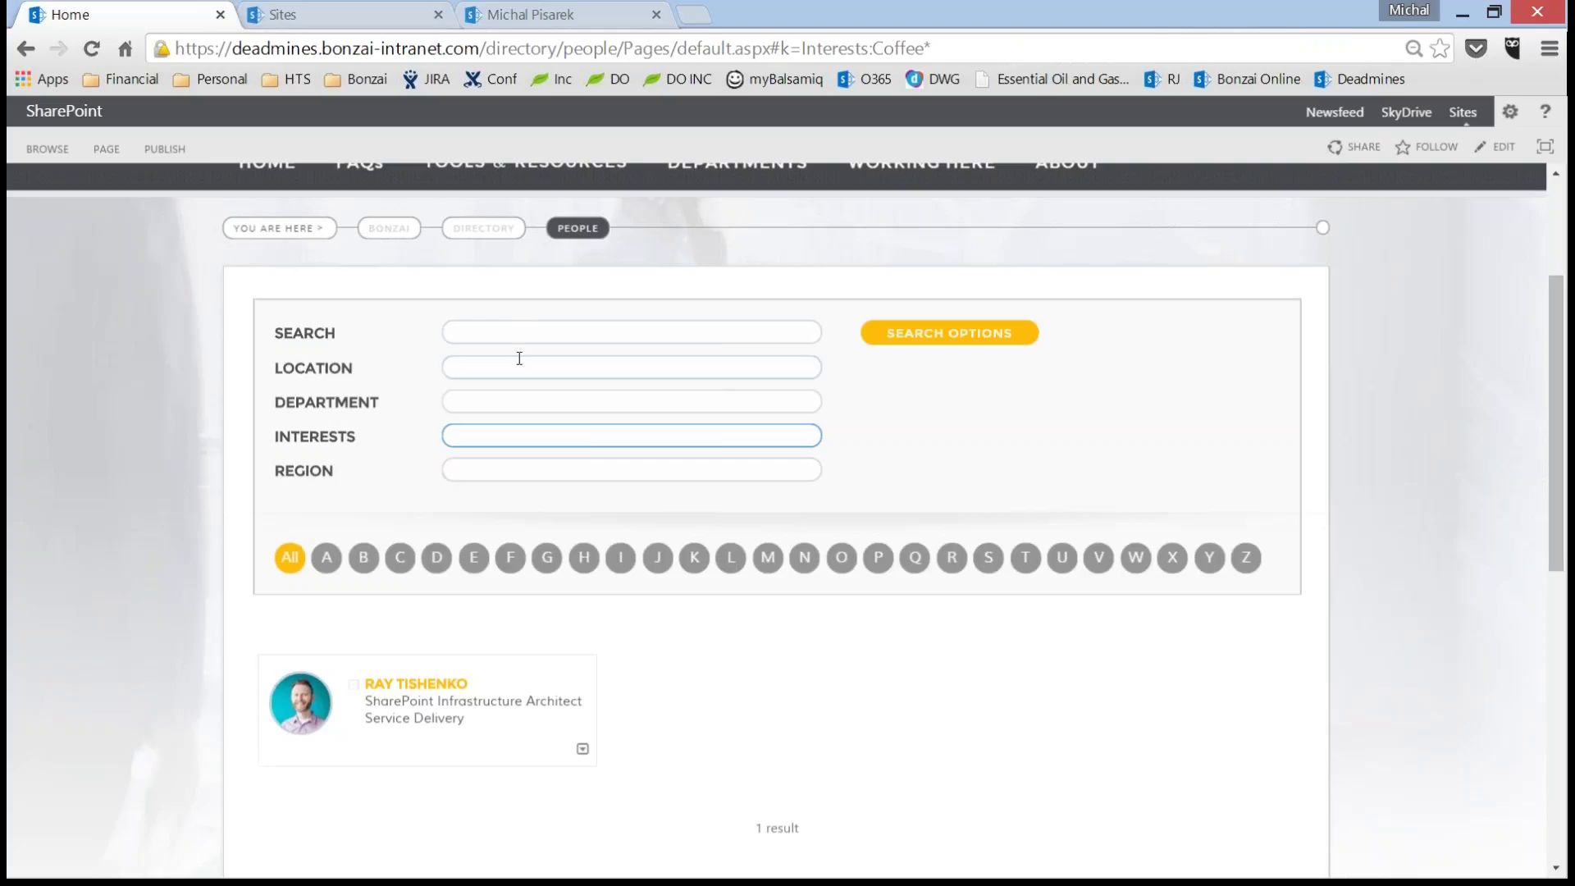
- Search the directory for "mi", examine the Location, Department, Interests and Region fields in the people suggestions, and close the list
left_click(527, 333)
type("michal Pisarek")
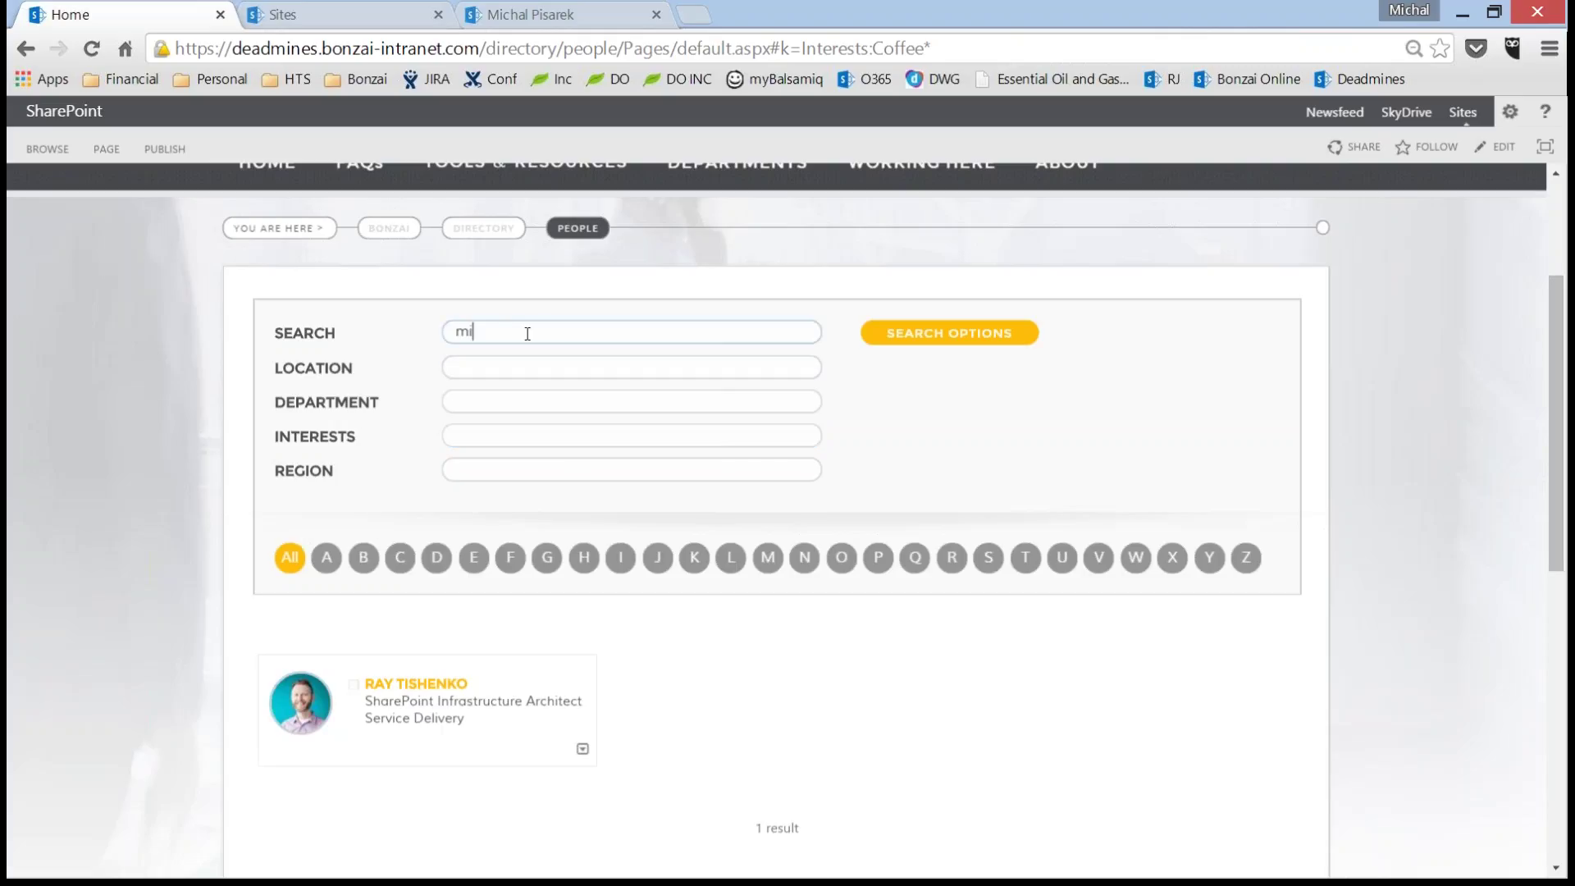
left_click(472, 332)
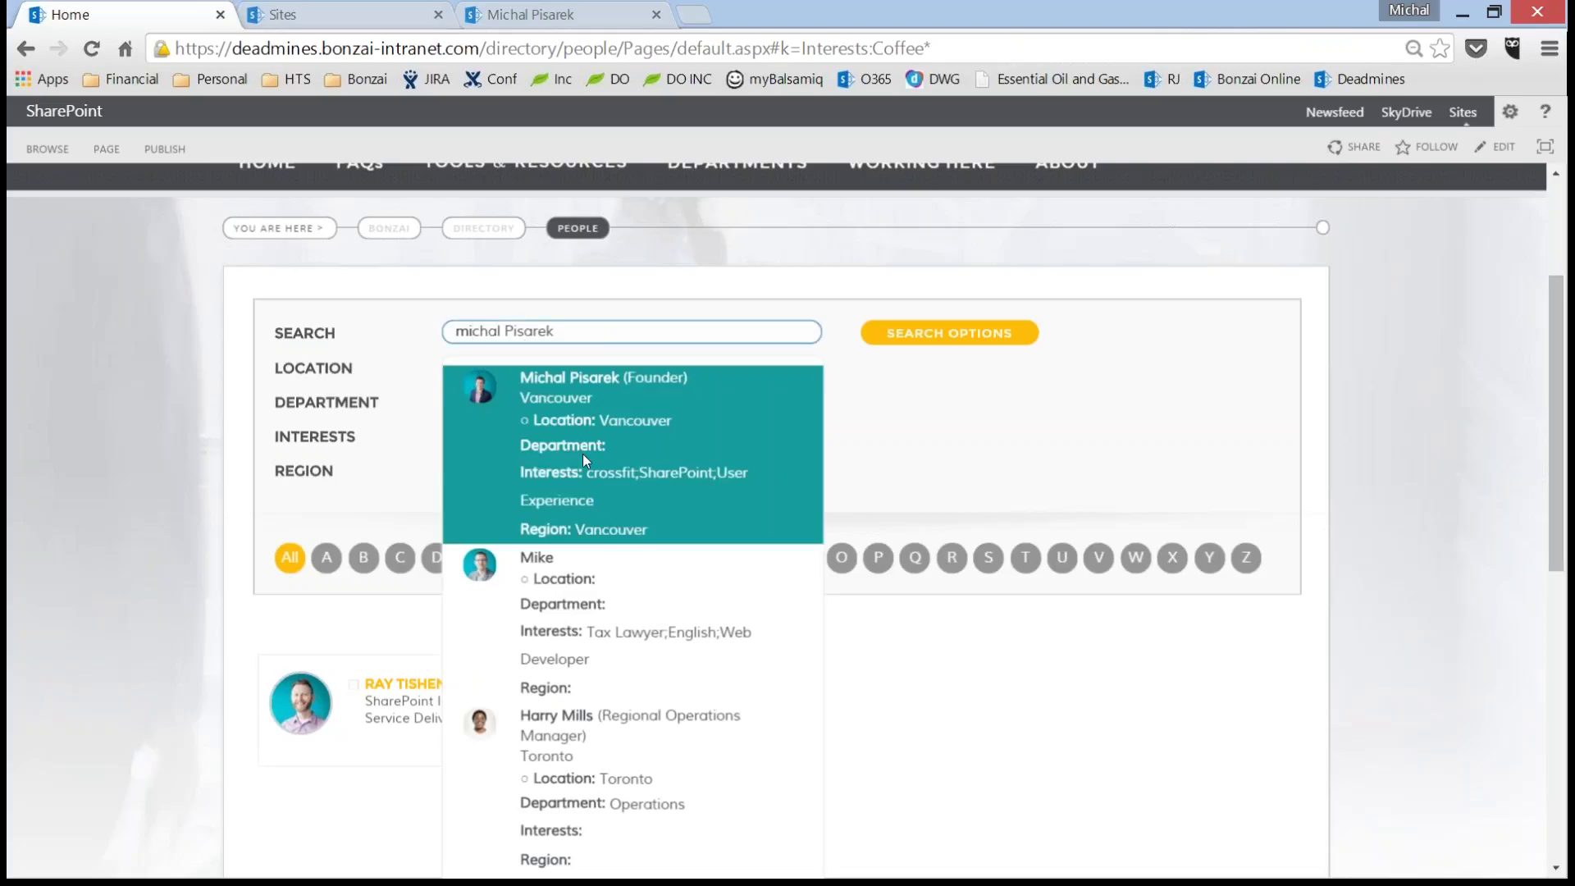
key("Delete")
key("Delete")
key("Delete")
key("Delete")
key("Delete")
key("Delete")
key("Delete")
key("Delete")
key("Delete")
key("Delete")
key("Delete")
key("Delete")
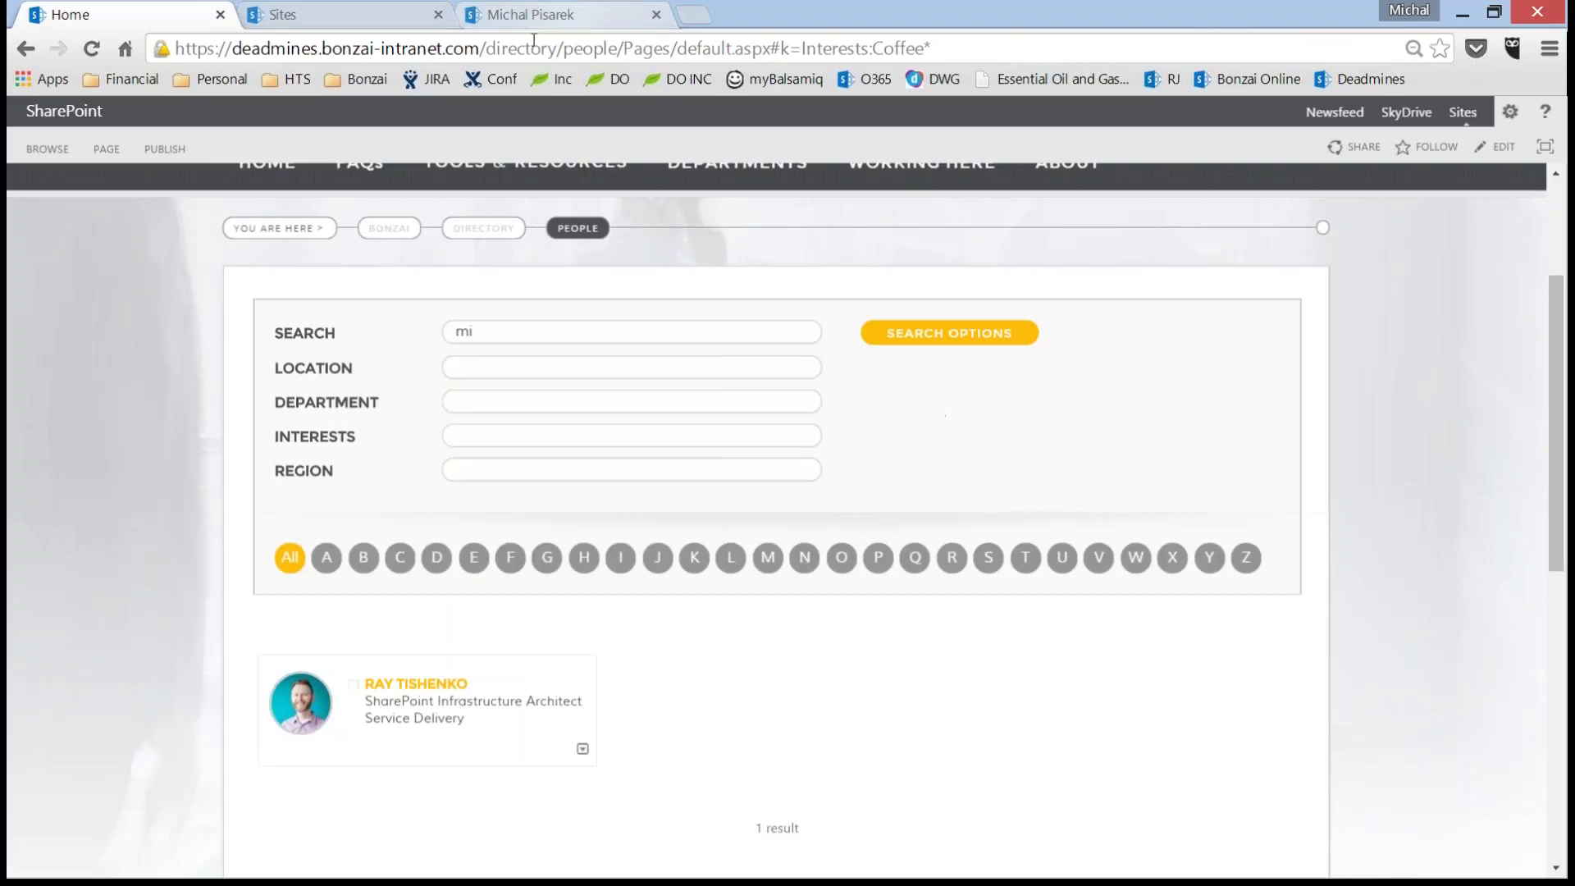
- Examine the Favorite Sandwich field among the profile's Custom Properties in Edit Details, and return to the Employee Directory's search
left_click(599, 10)
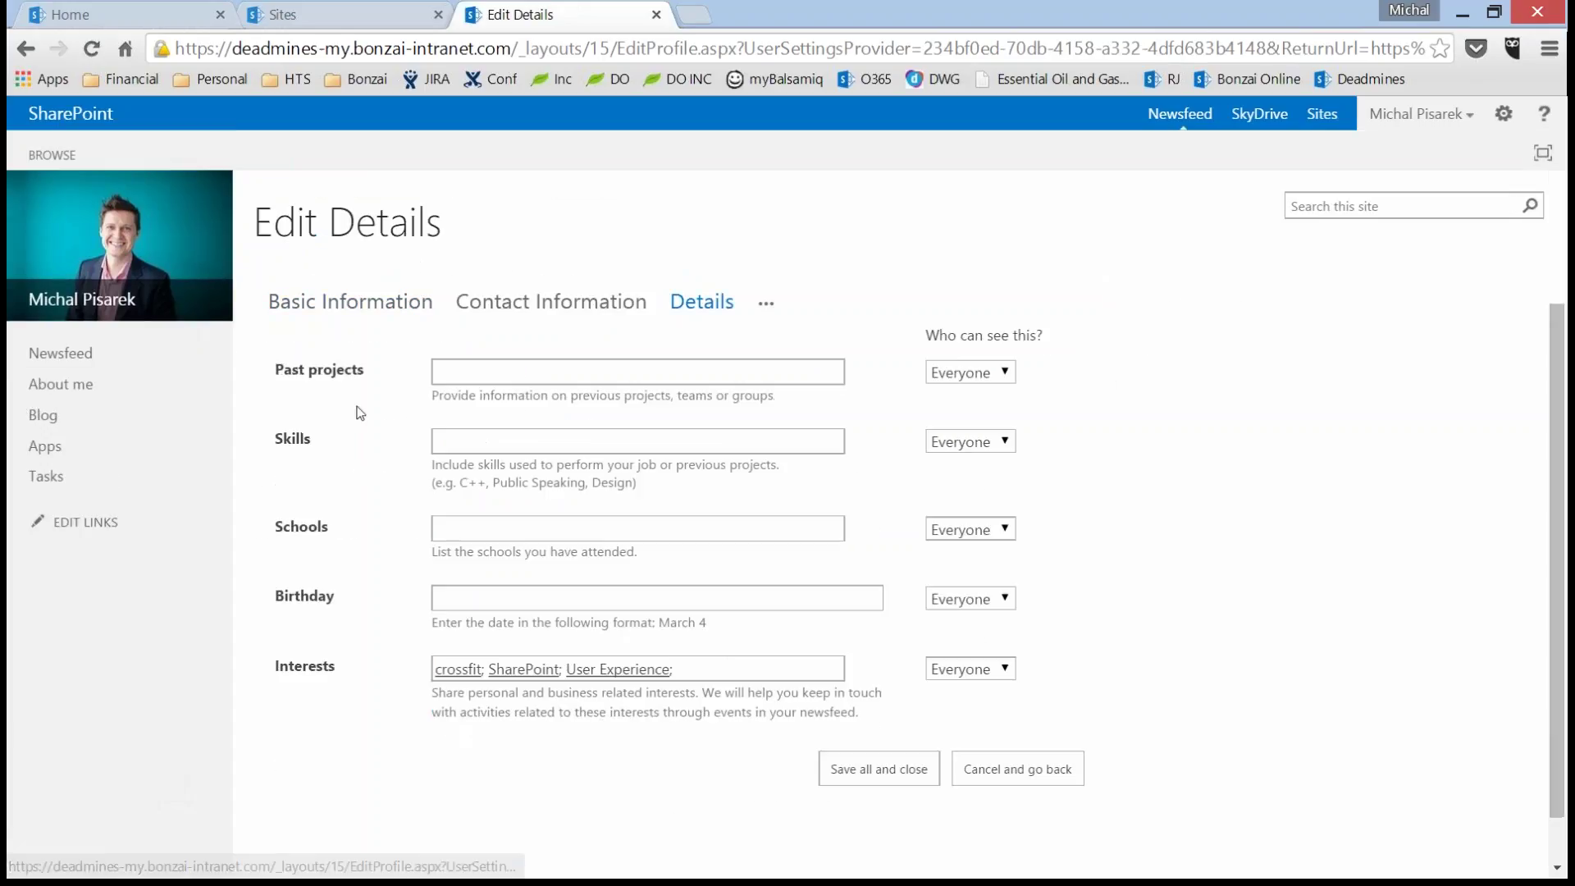
left_click(766, 303)
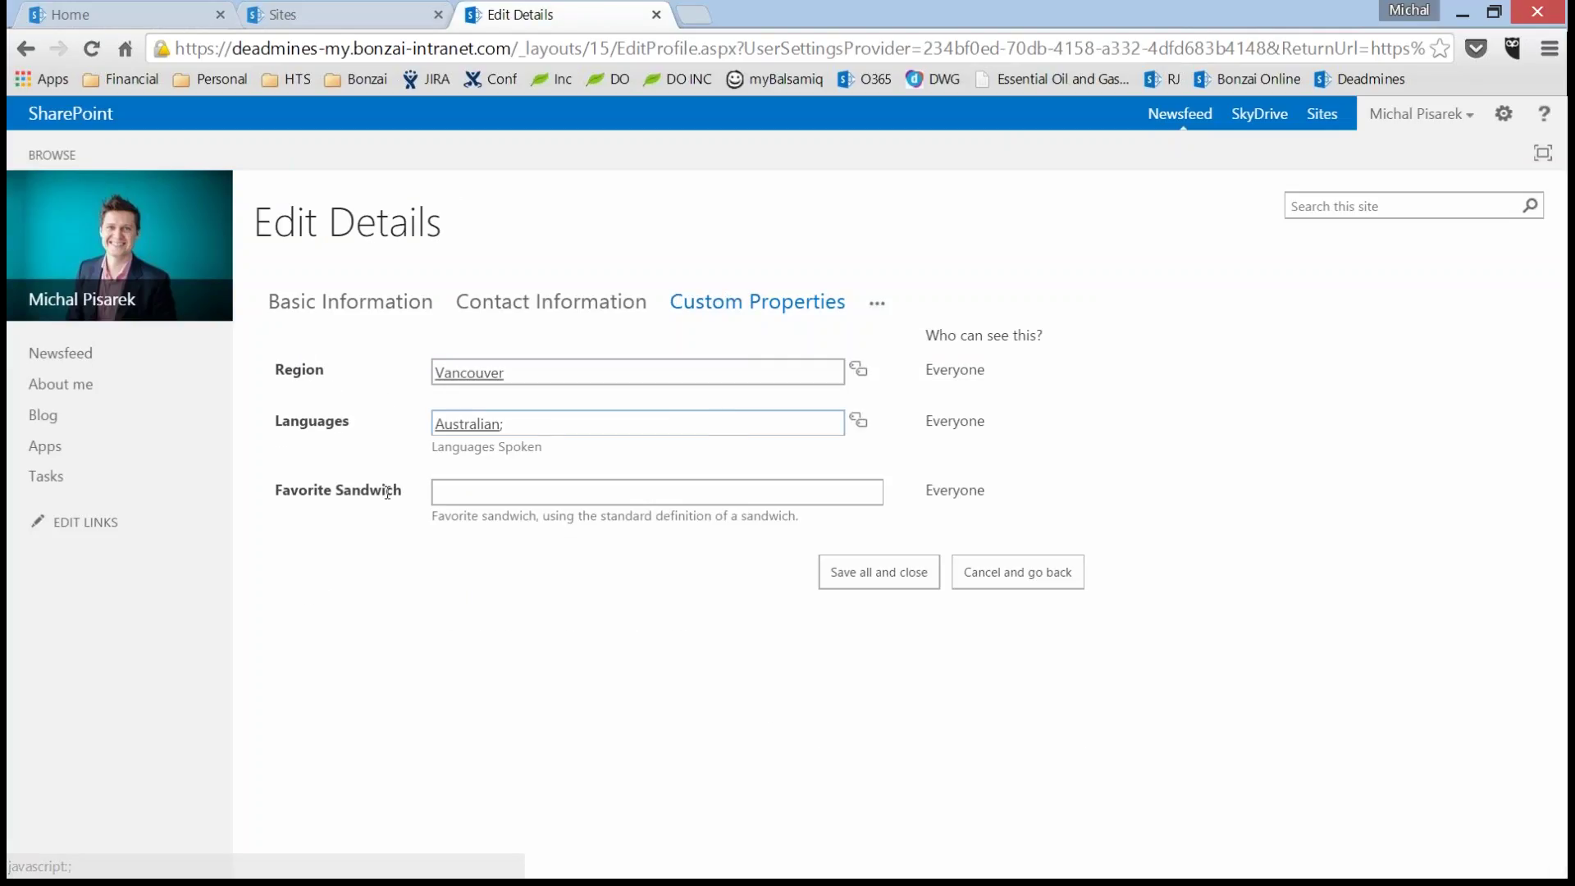
left_click_drag(402, 490, 275, 489)
left_click(498, 545)
left_click(507, 495)
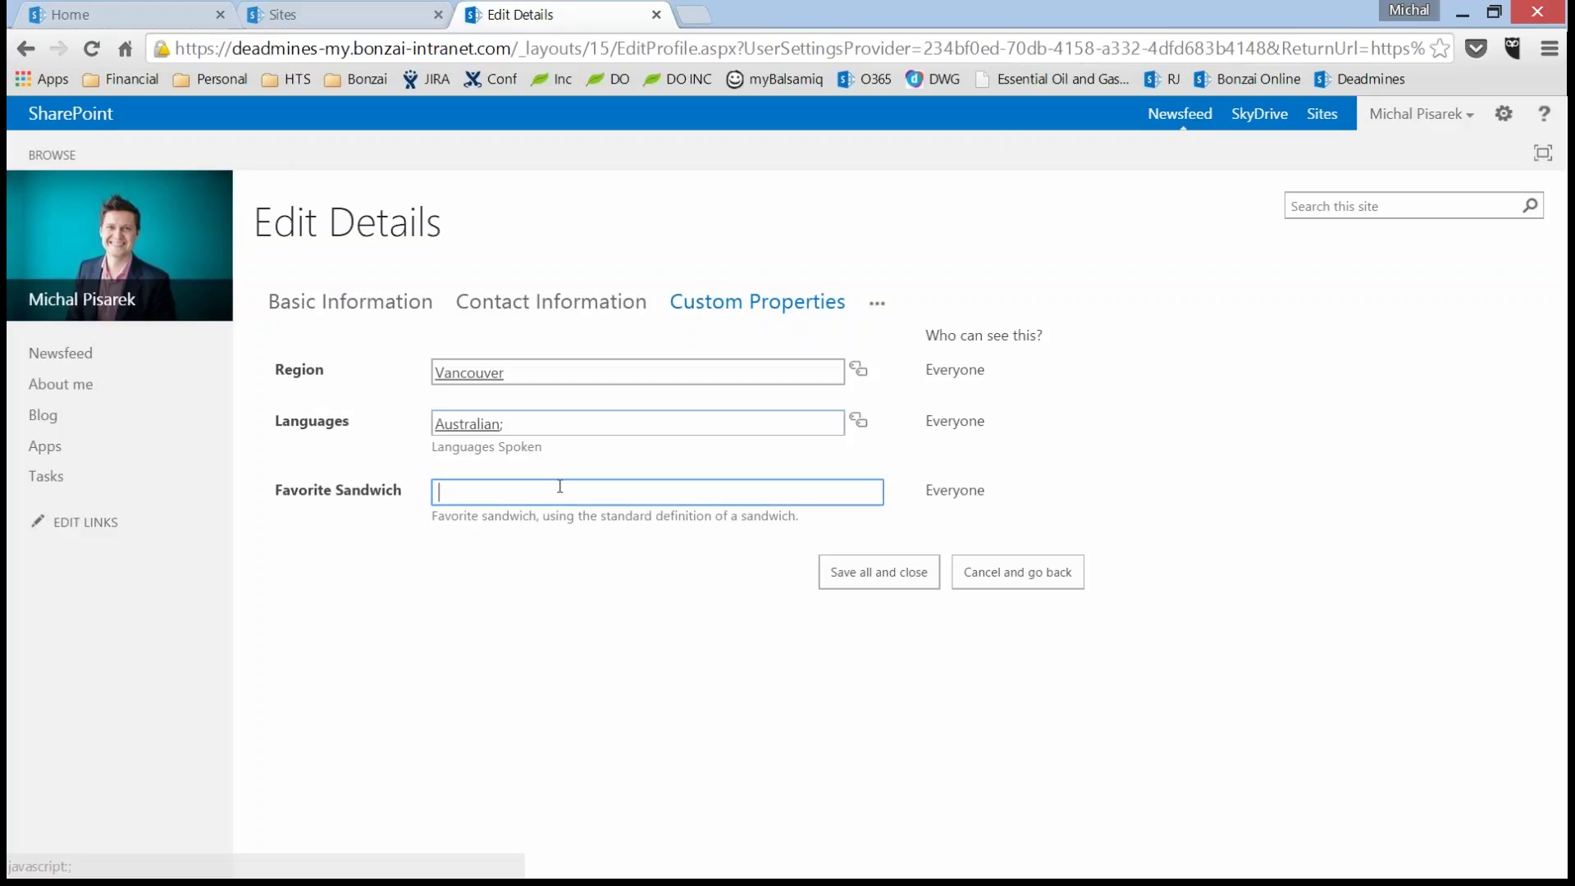
left_click(176, 15)
left_click_drag(474, 330, 451, 328)
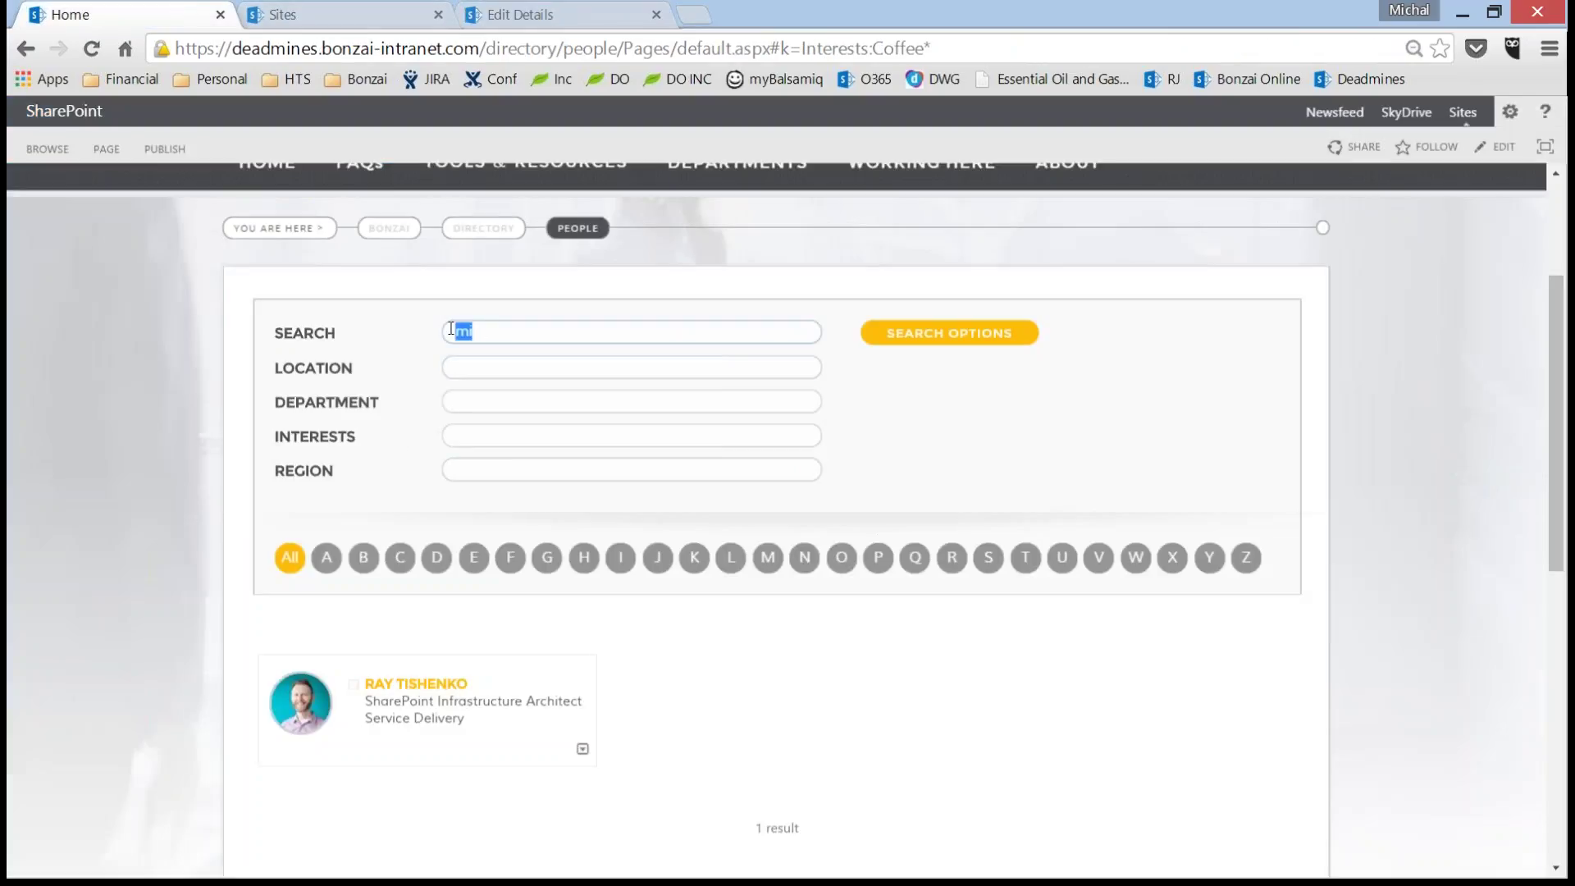
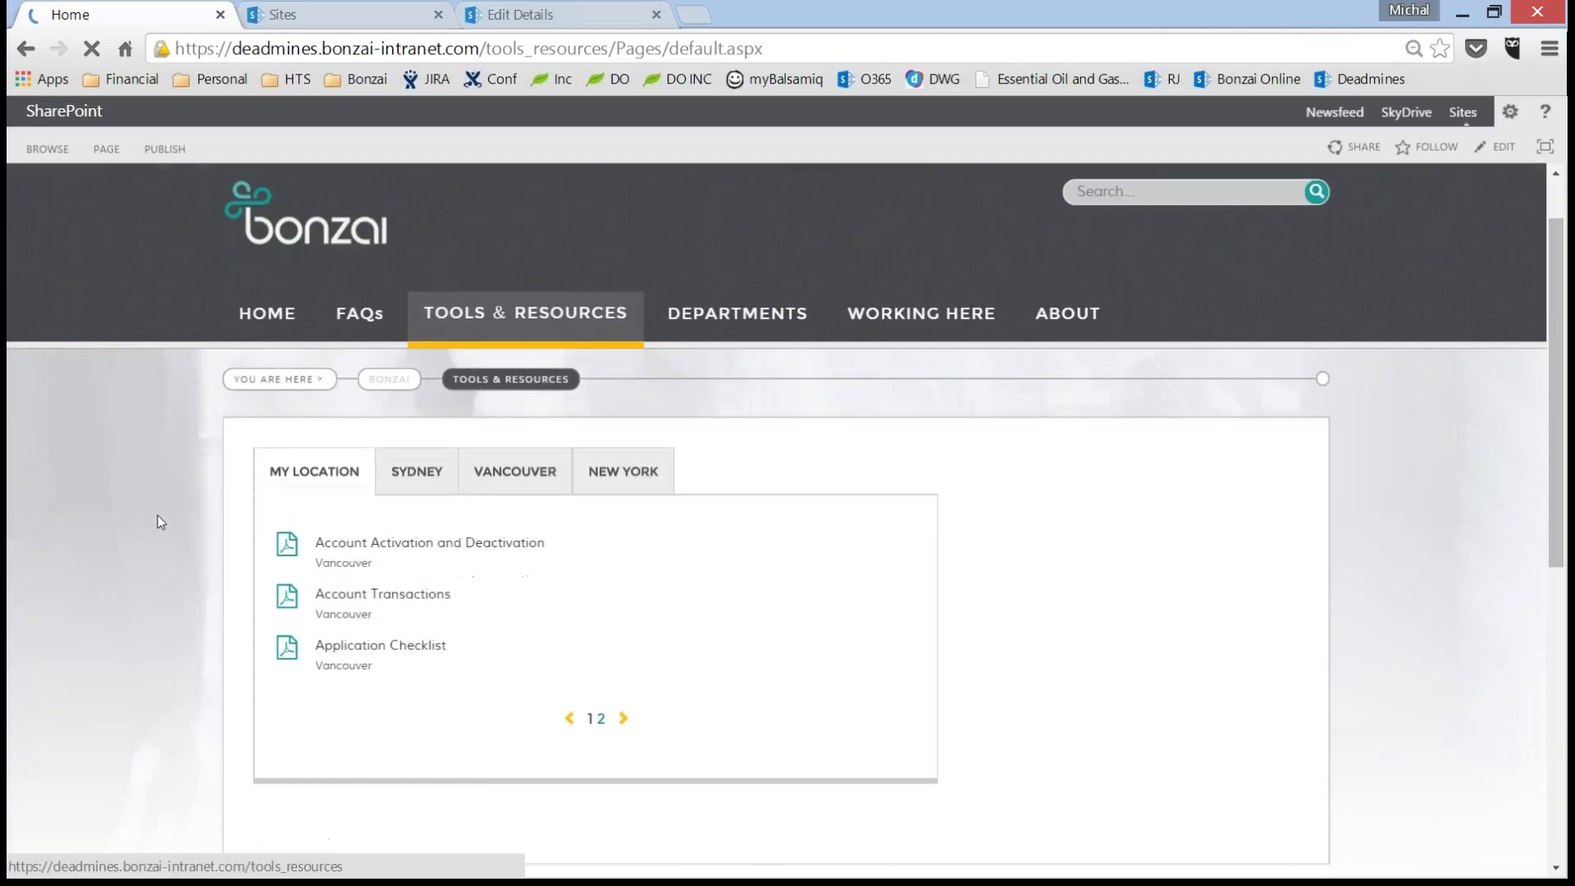
- Browse the Tools & Resources documents by location, viewing page 3 for Sydney and the lists for Vancouver and New York
left_click(393, 469)
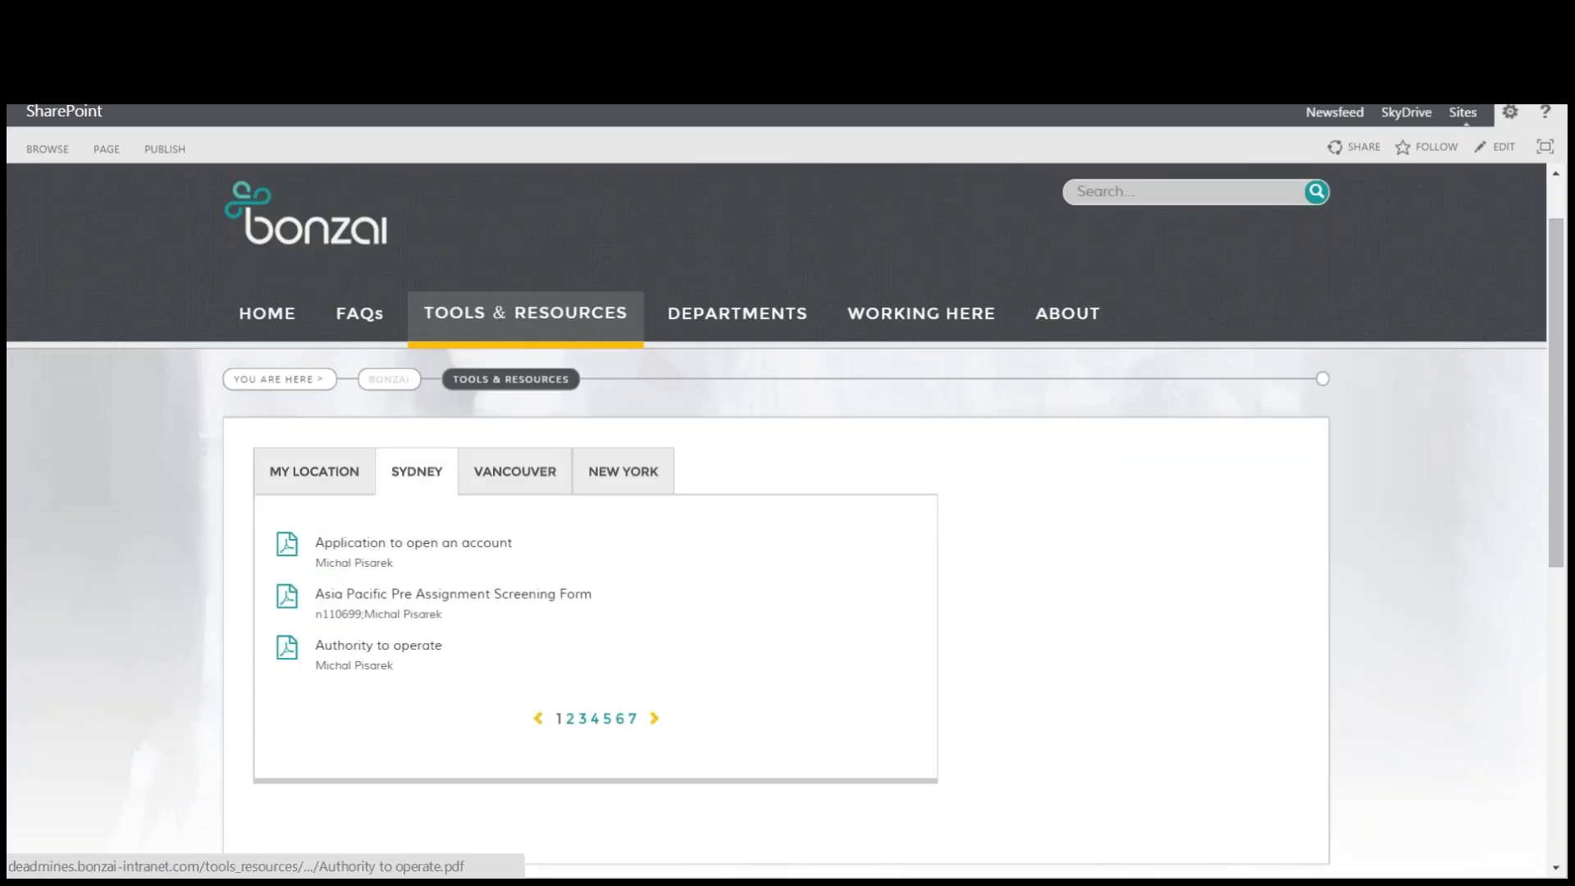
left_click(585, 720)
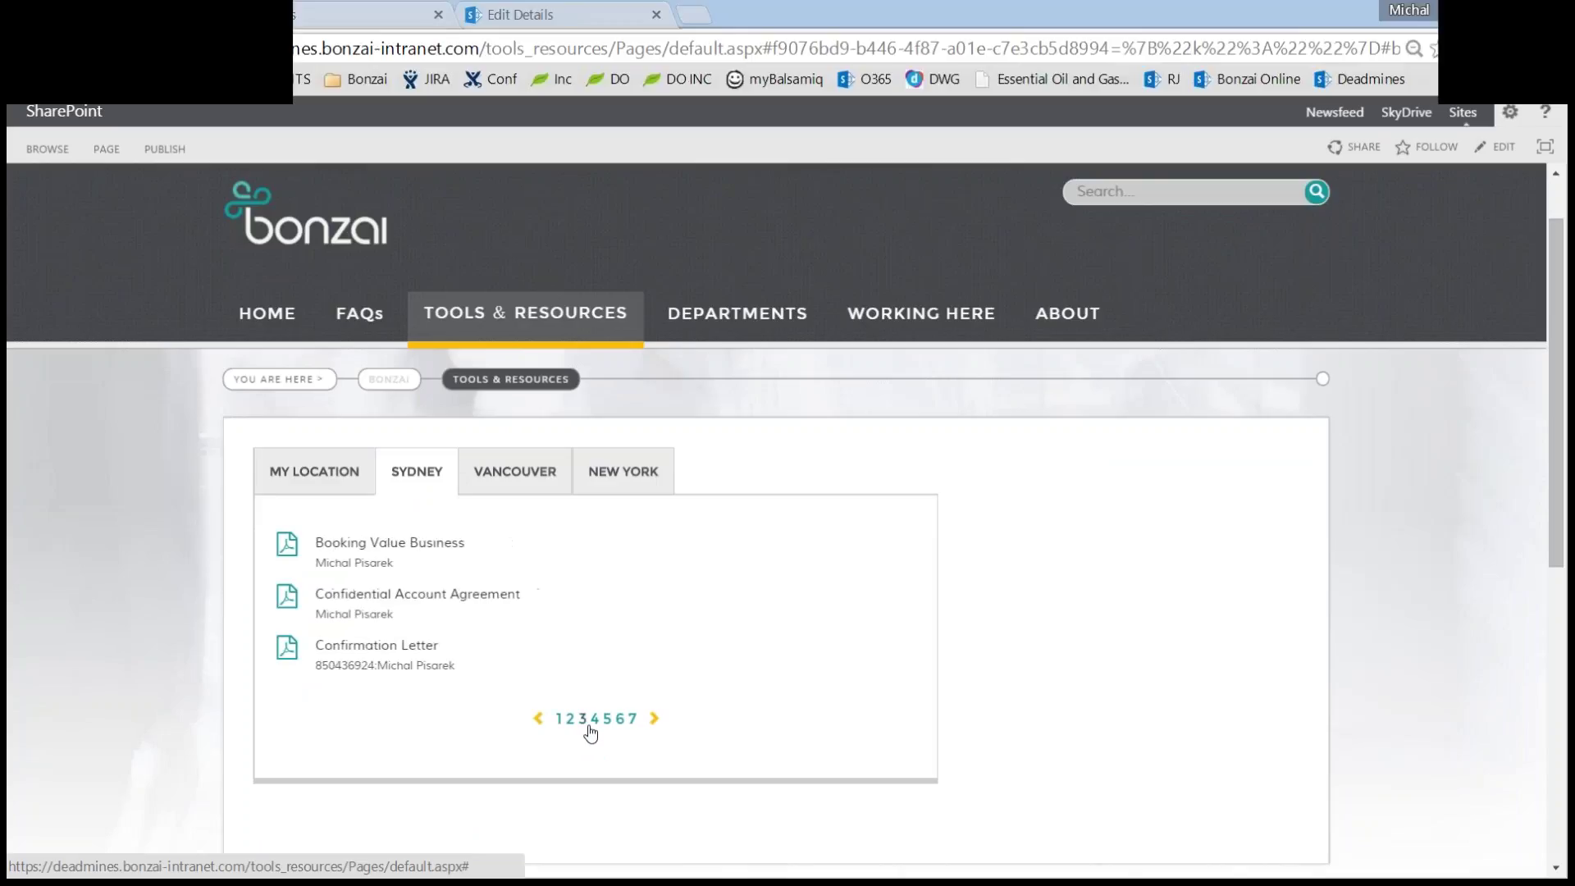
left_click(494, 474)
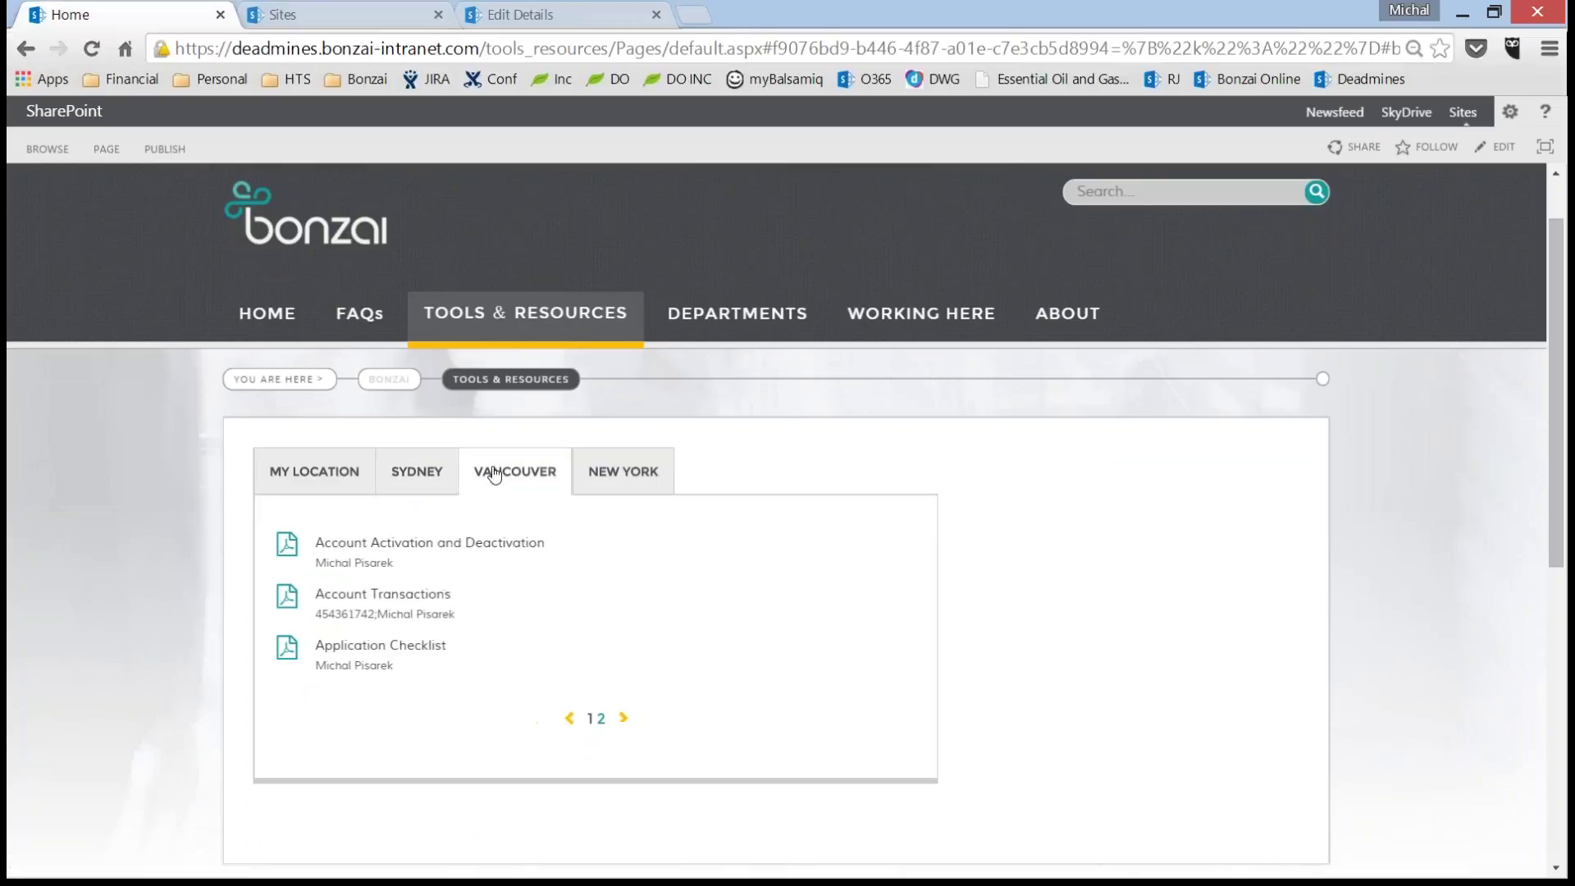
left_click(606, 489)
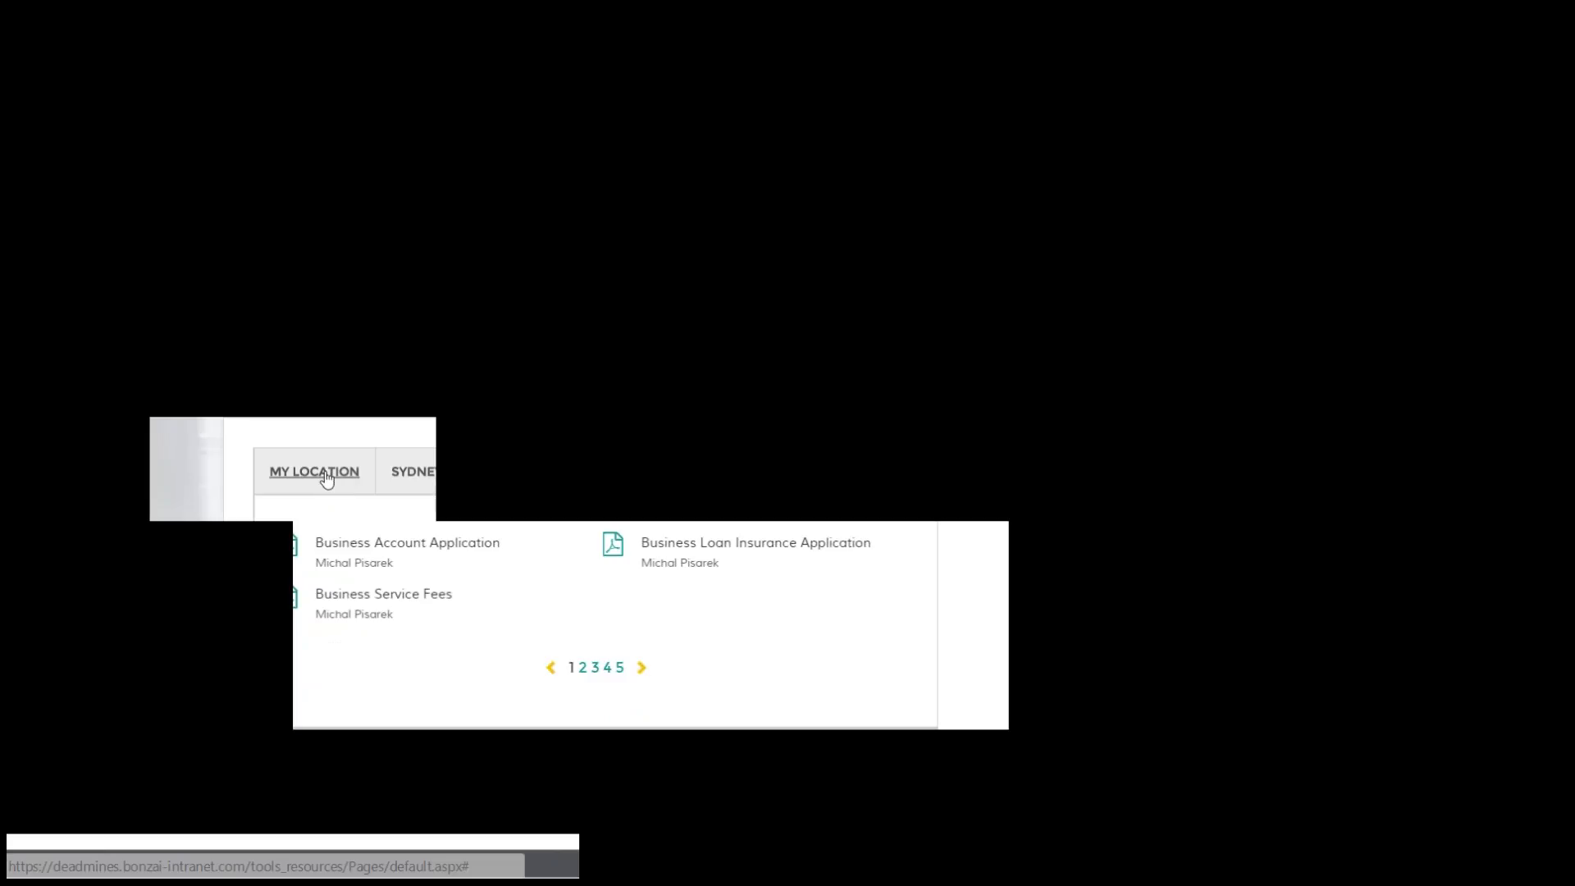
- View the My Location documents, then open the Policies library from Site Contents and examine its documents' Region column
left_click(324, 475)
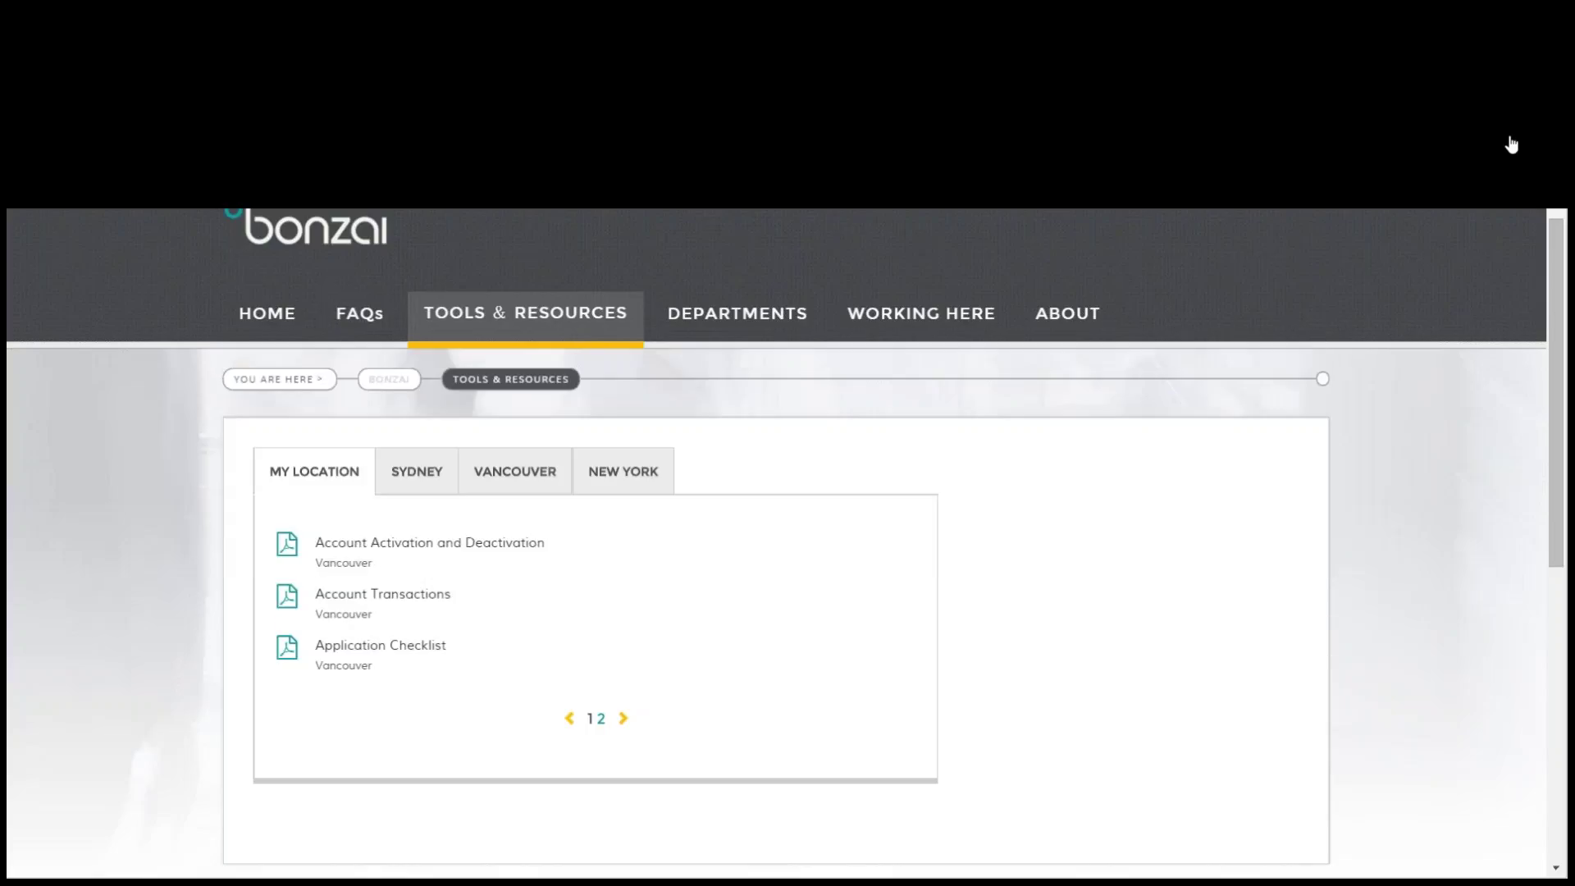
left_click(1443, 271)
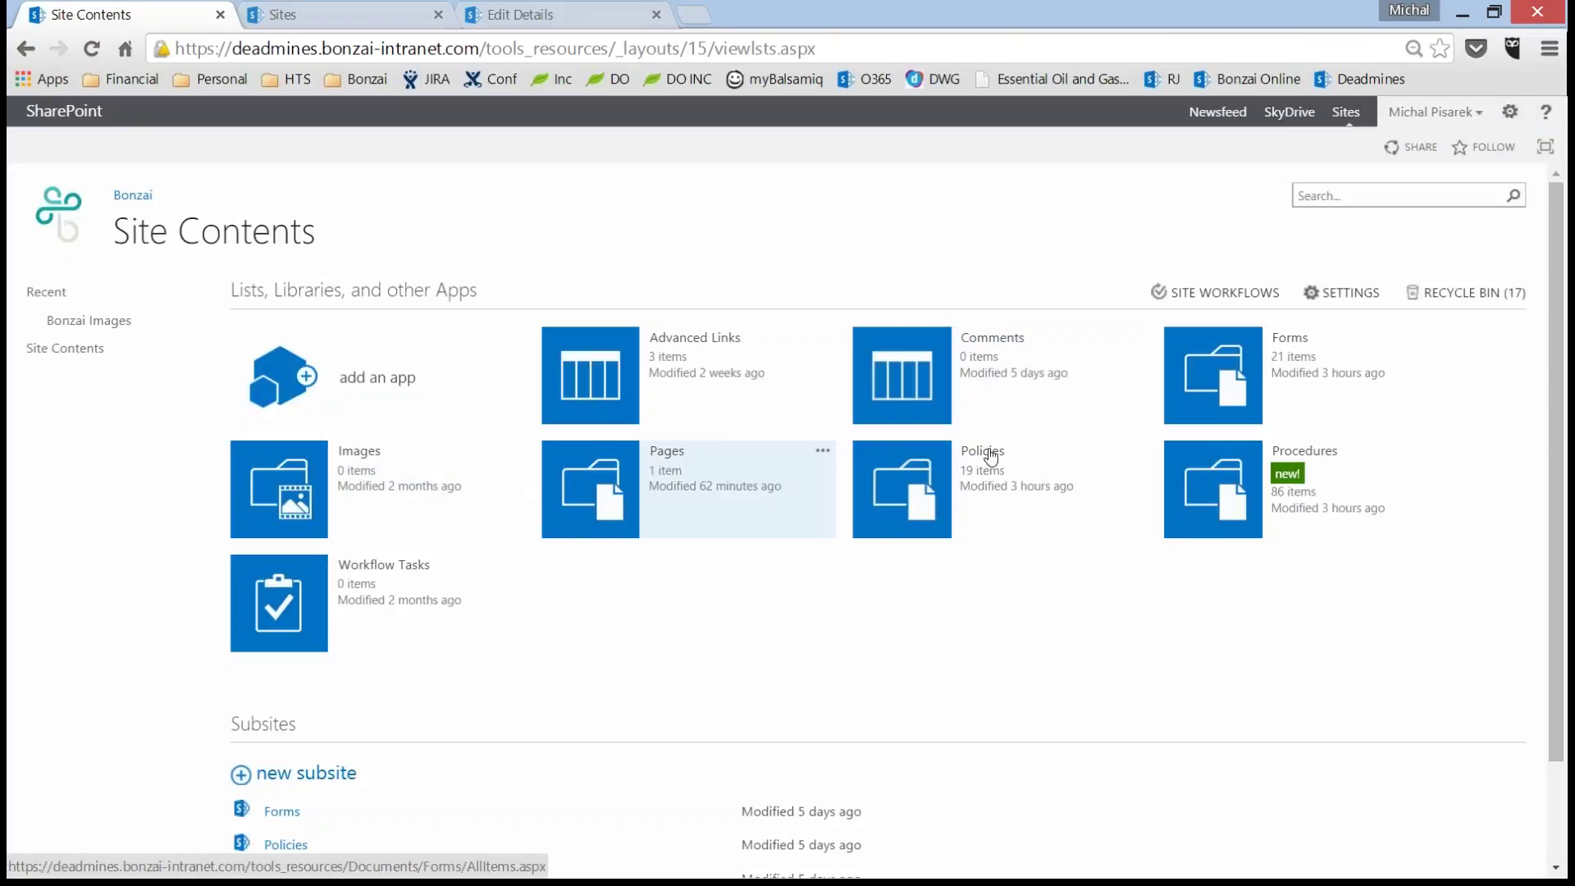
left_click(990, 457)
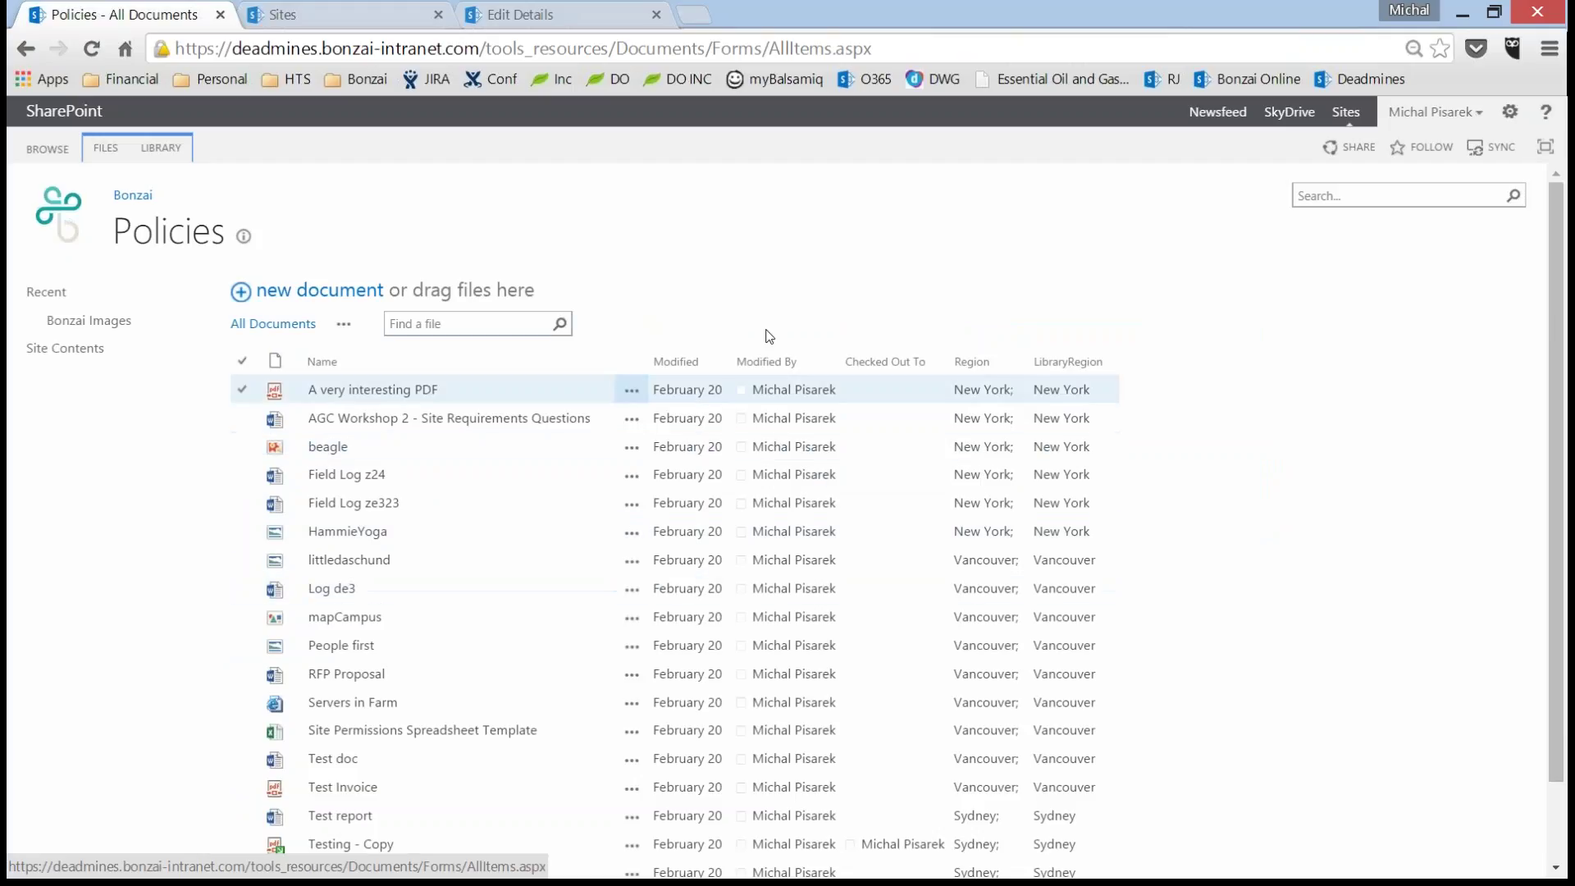
left_click(575, 503)
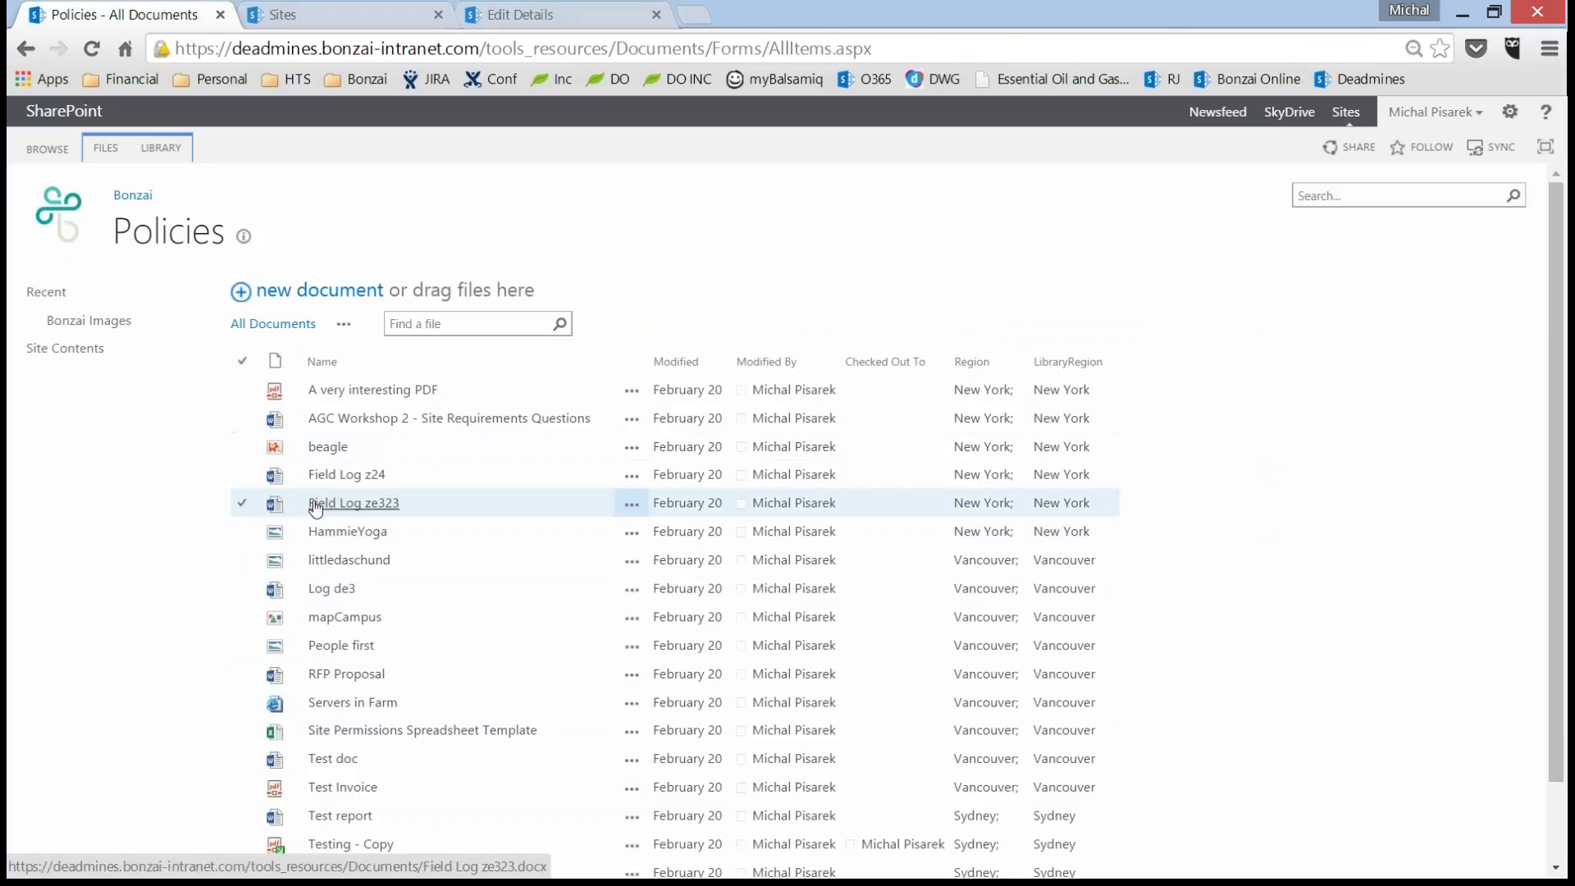
left_click(345, 532)
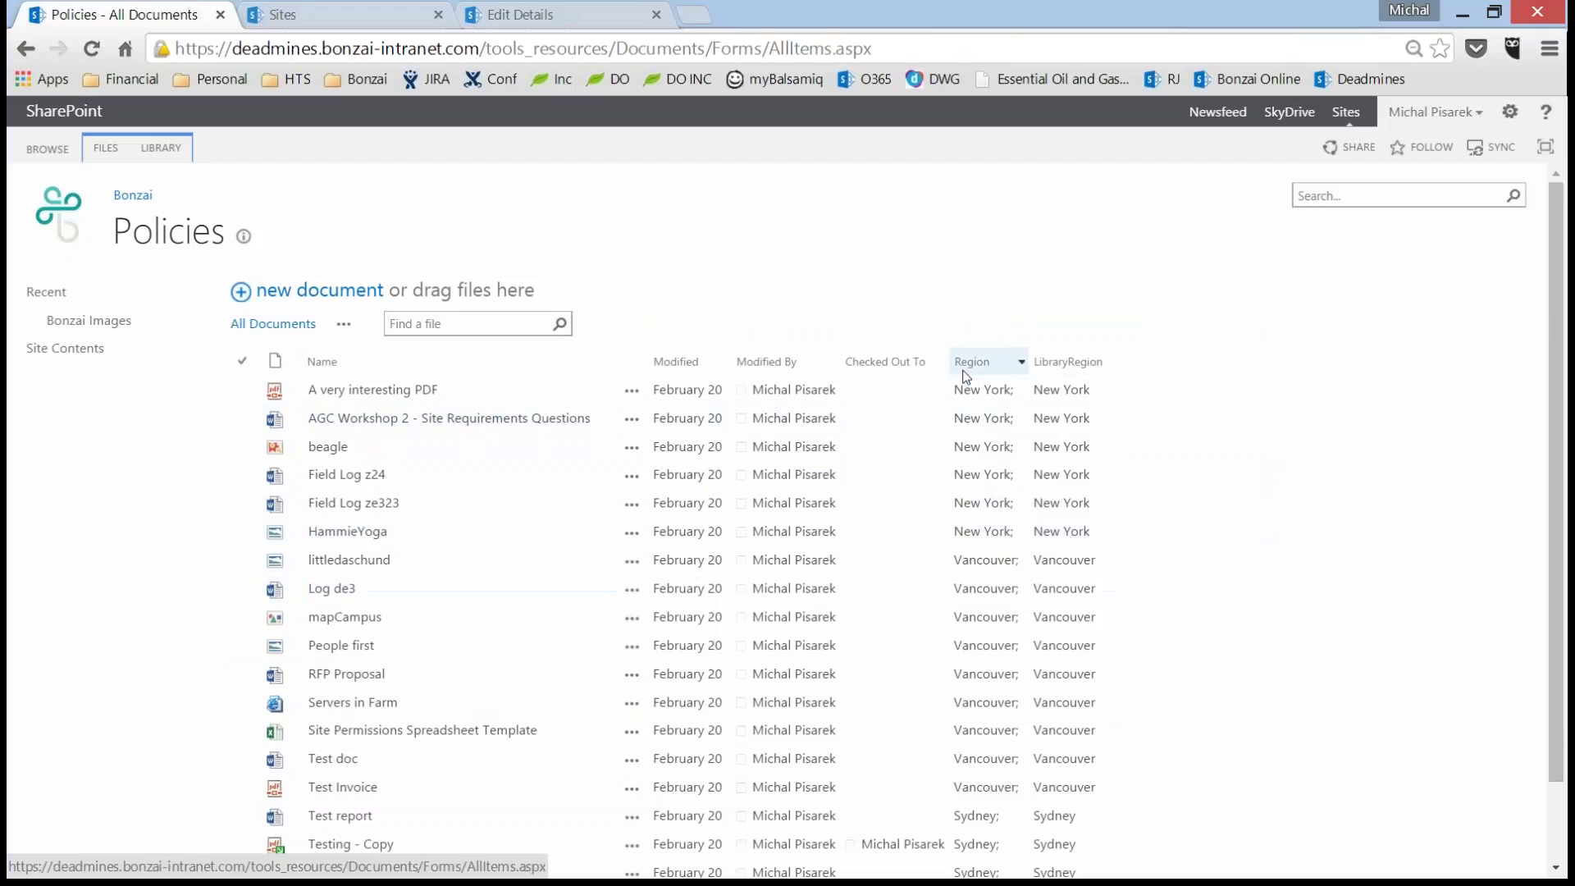
left_click(489, 401)
left_click(490, 400)
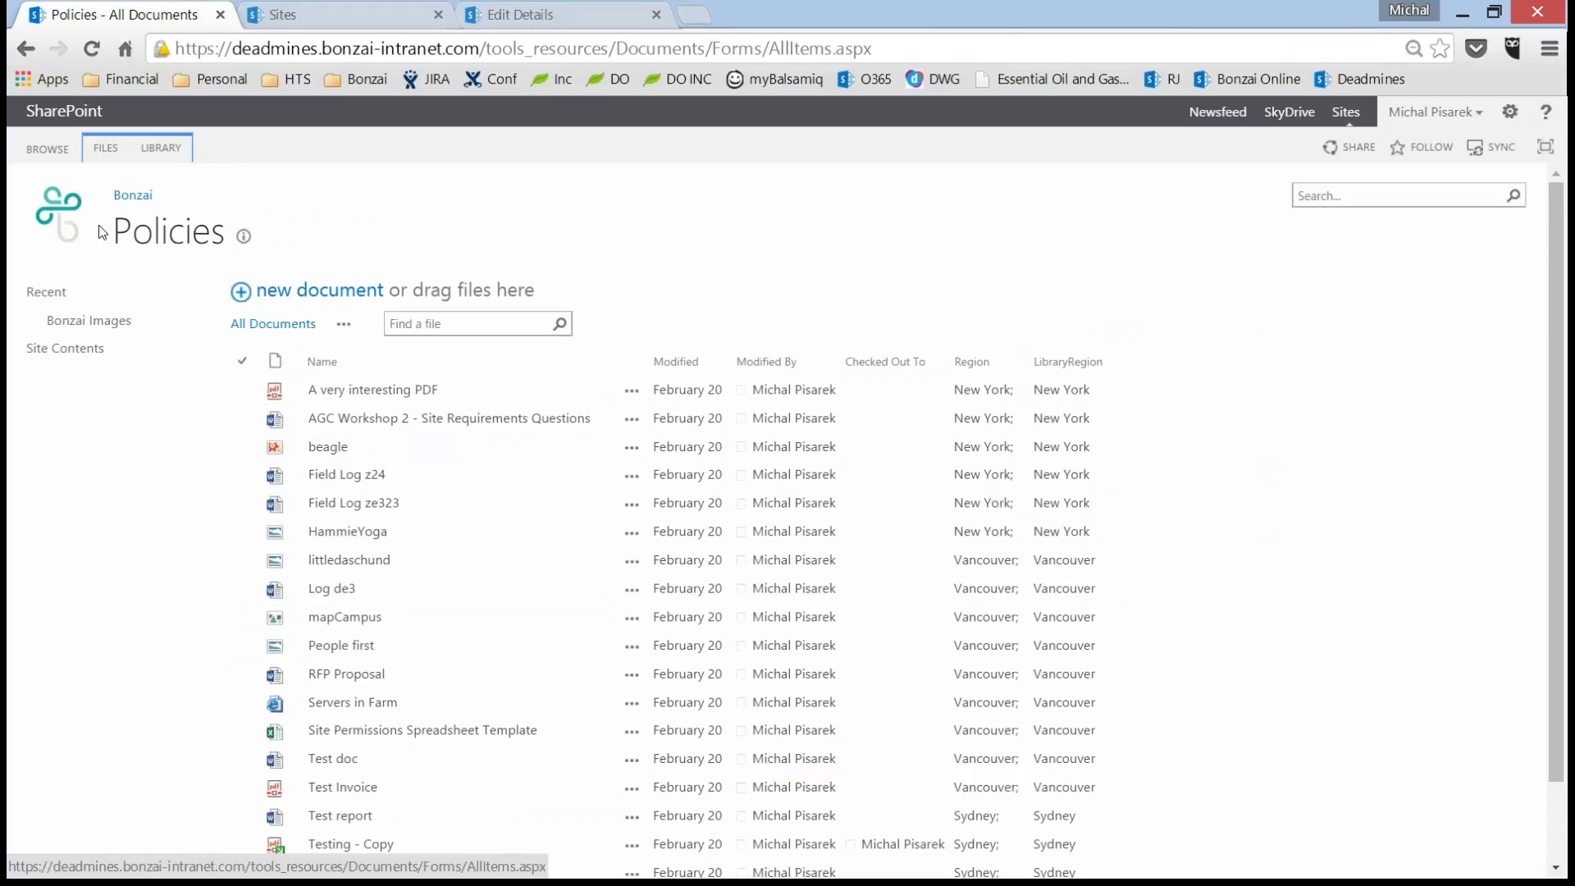
- Check the Region field in the profile's Custom Properties and return to the Tools & Resources page
left_click(549, 18)
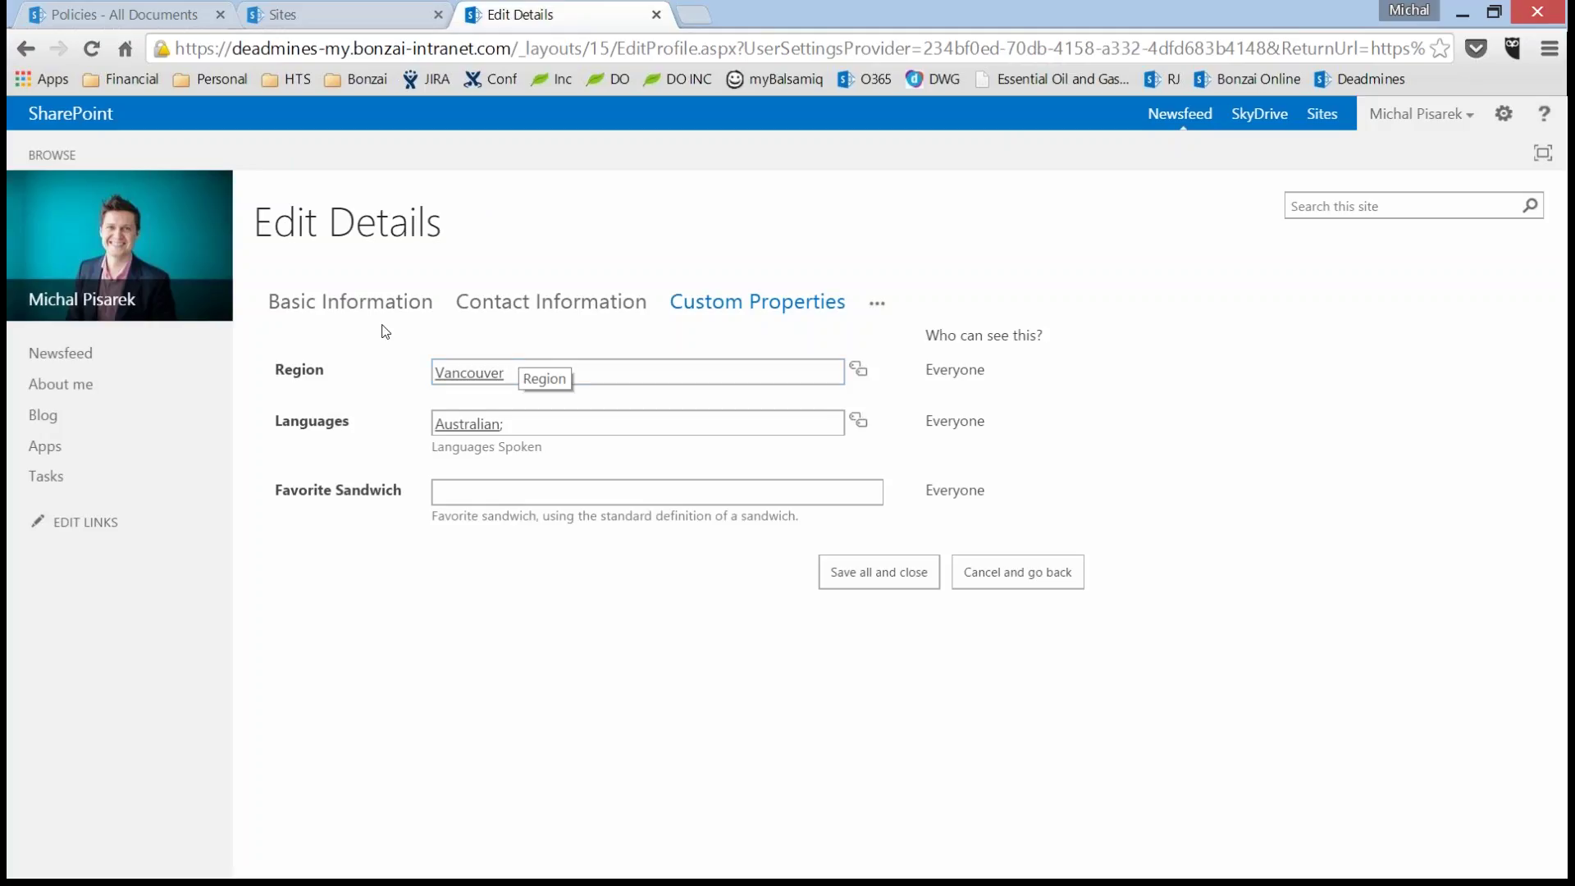
left_click(155, 16)
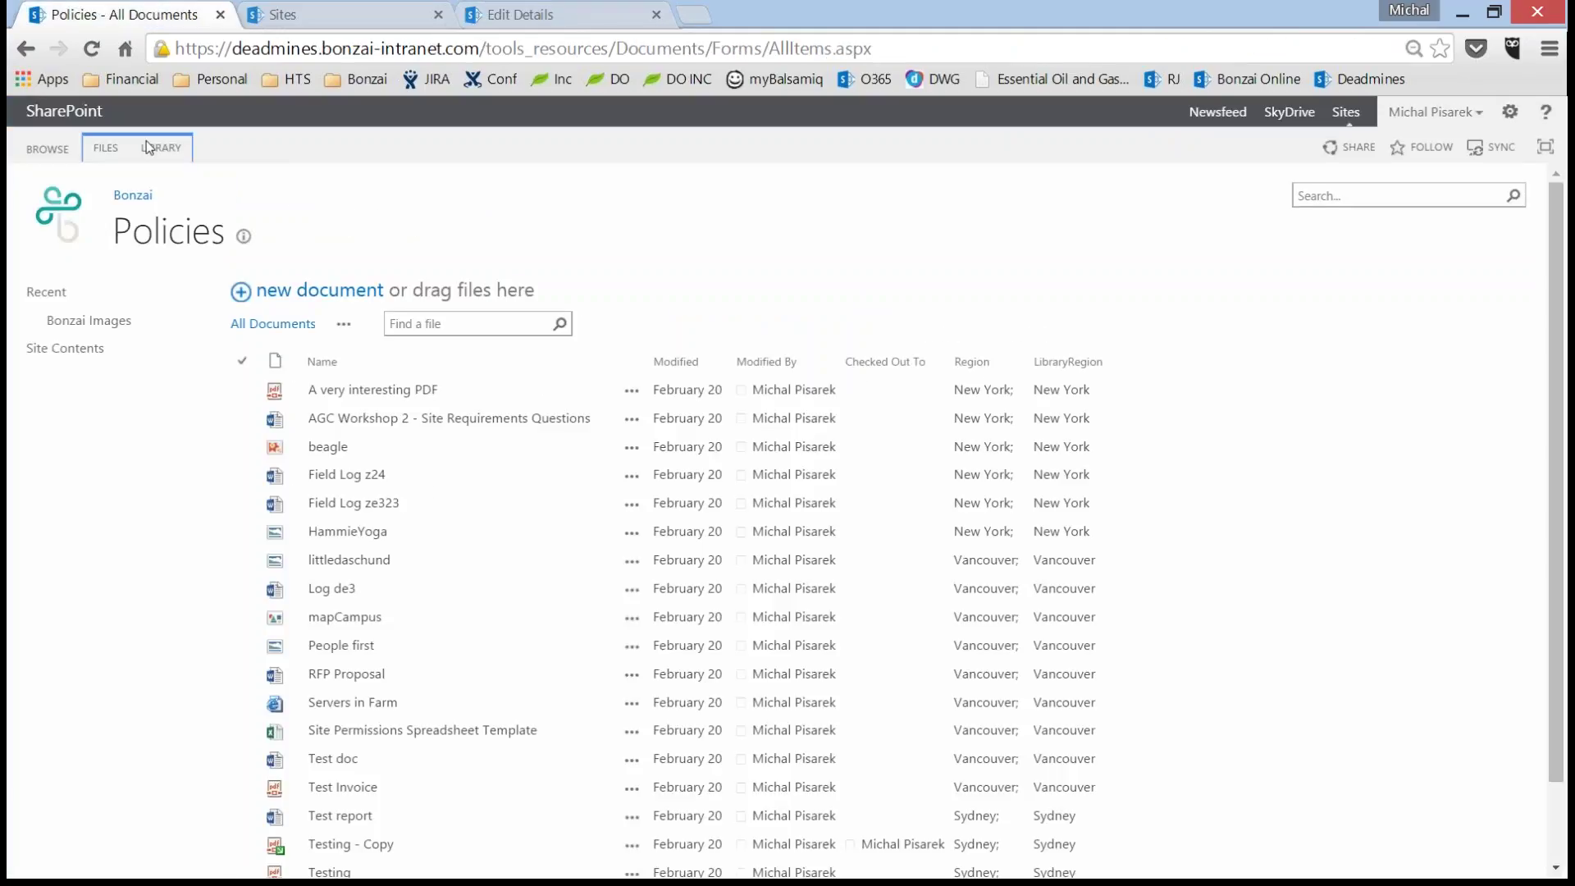
left_click(132, 194)
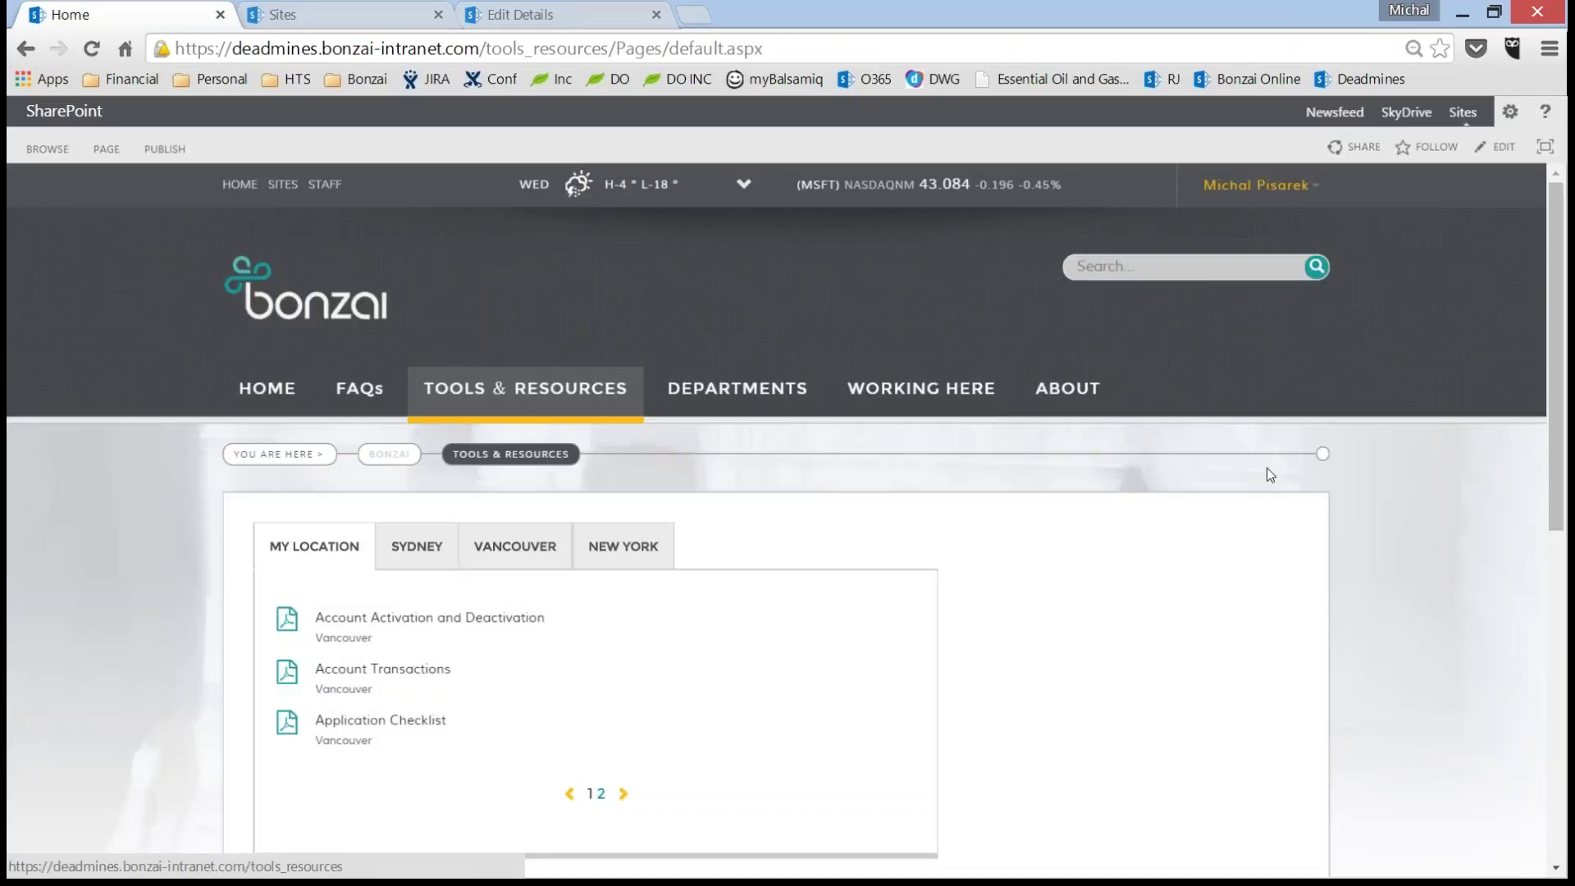
- Edit the Tools & Resources page, examine the My Location web part's Region query text, and close the query builder without changes
left_click(1501, 147)
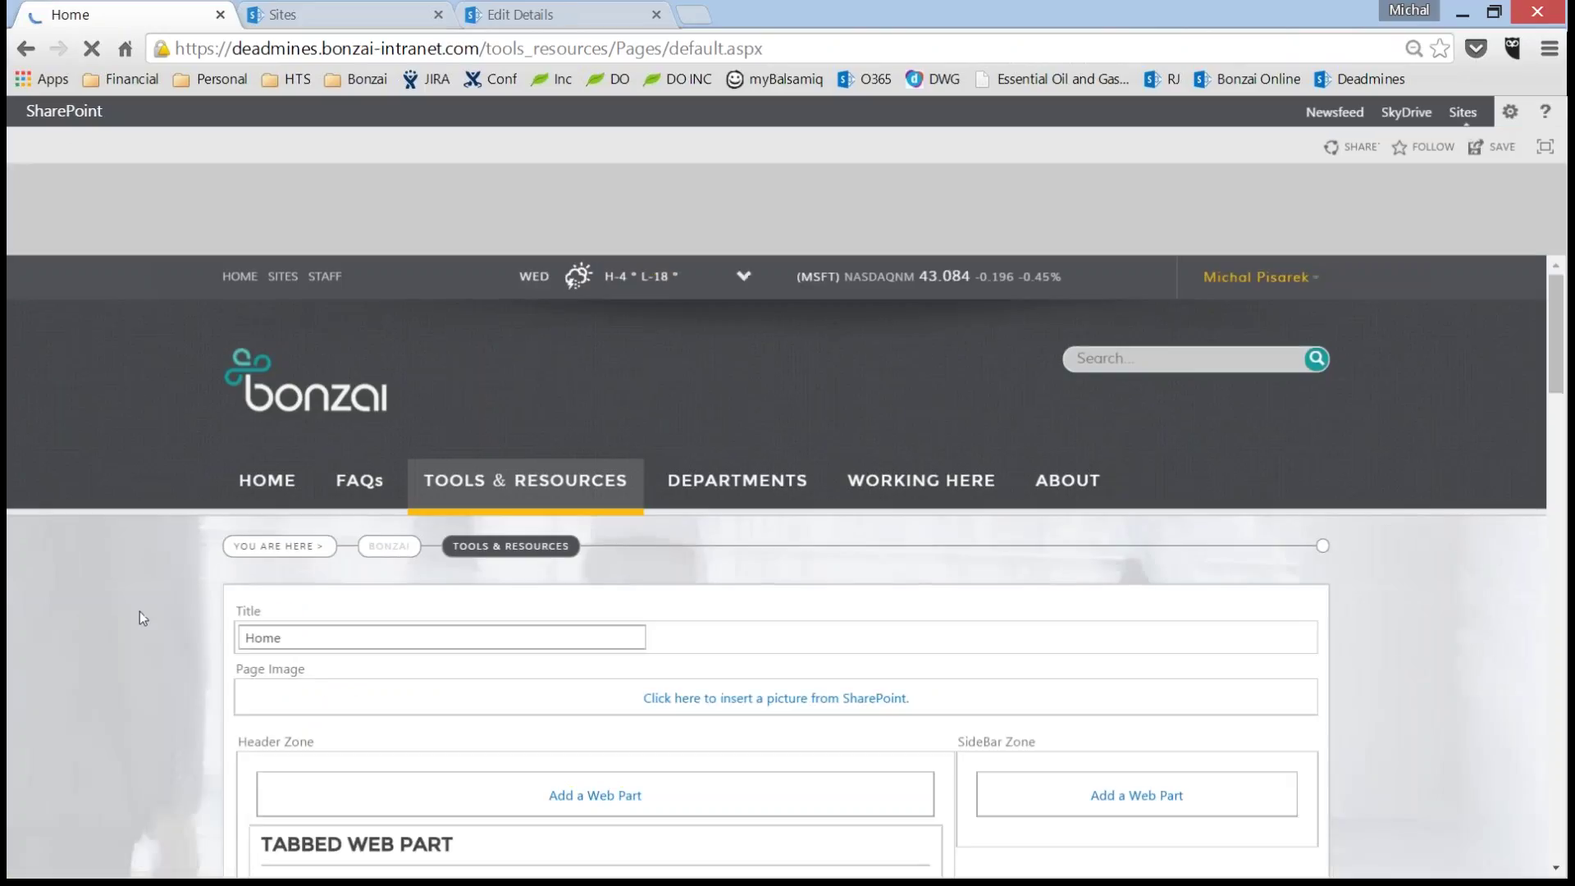
scroll(140, 618, "down", 5)
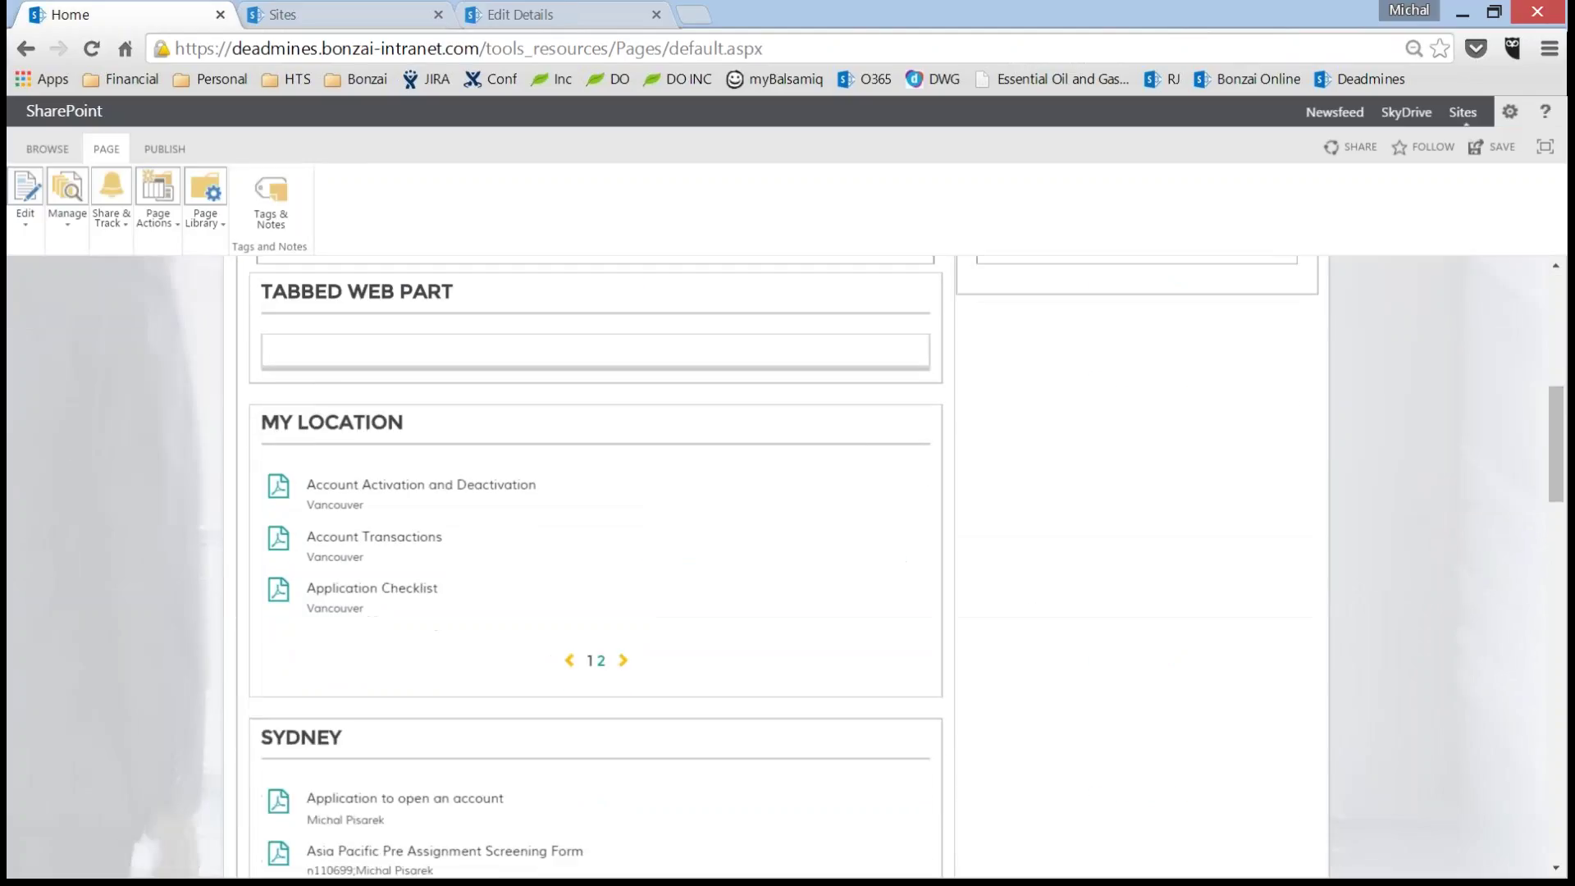
left_click(898, 422)
left_click(865, 553)
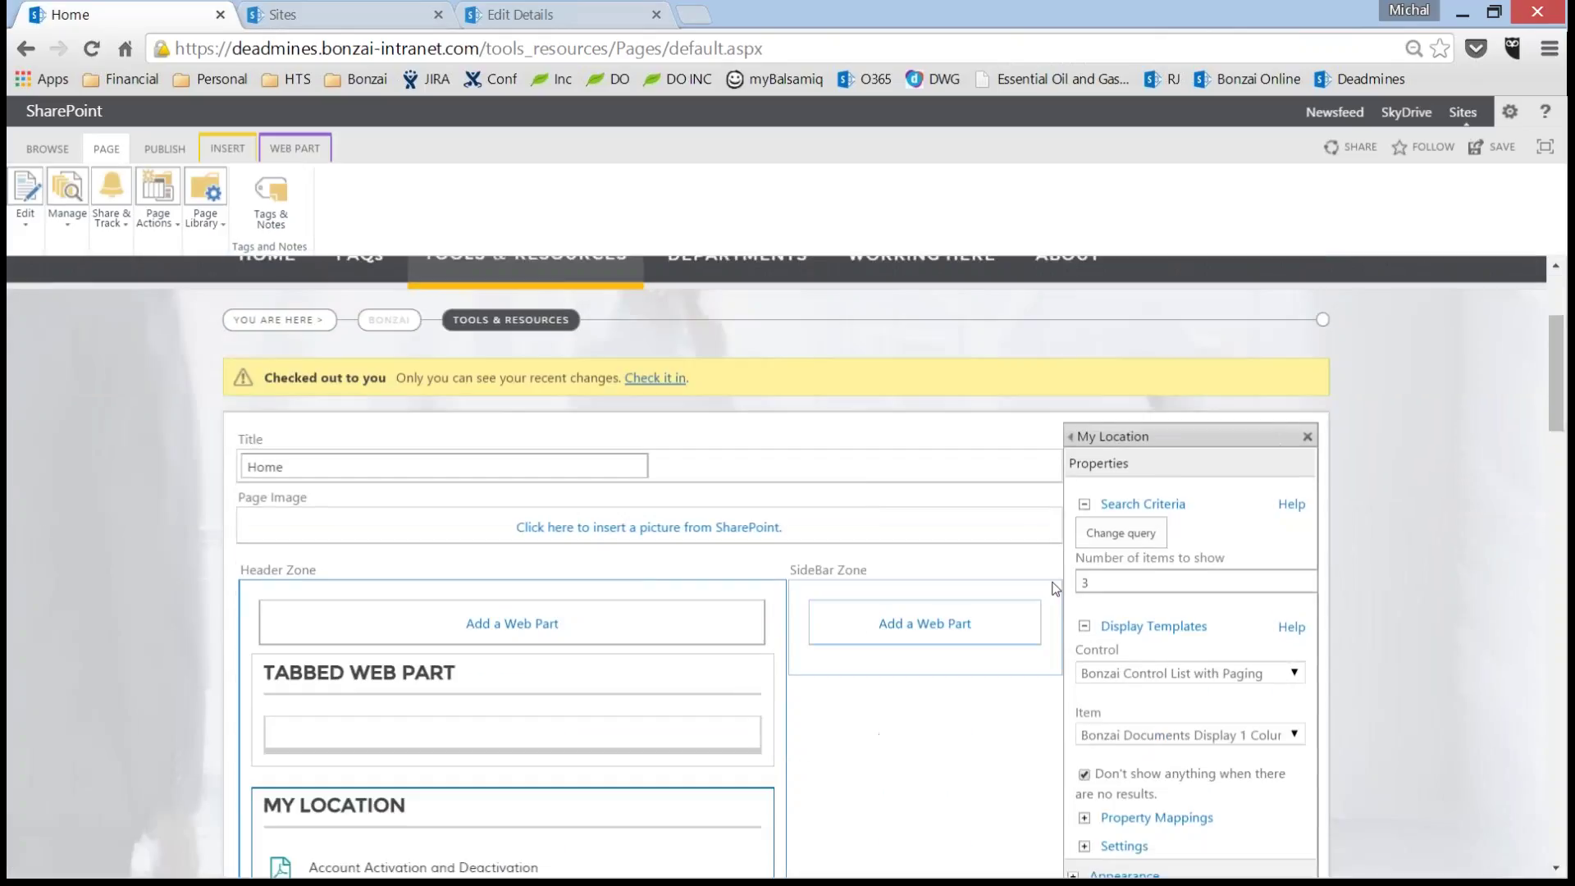
left_click(1117, 534)
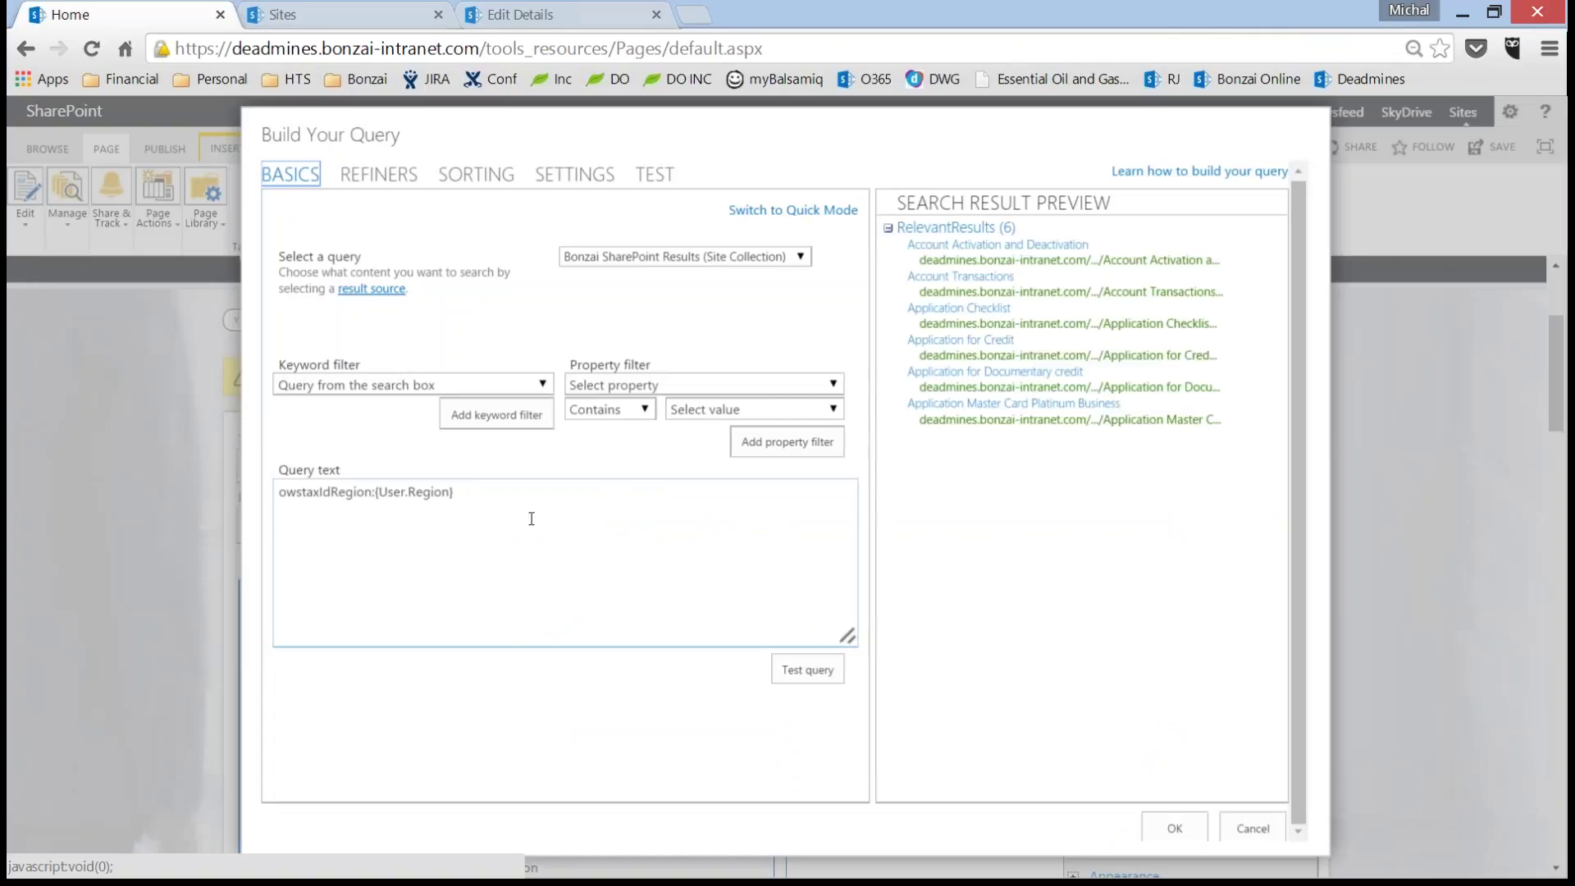
left_click(349, 491)
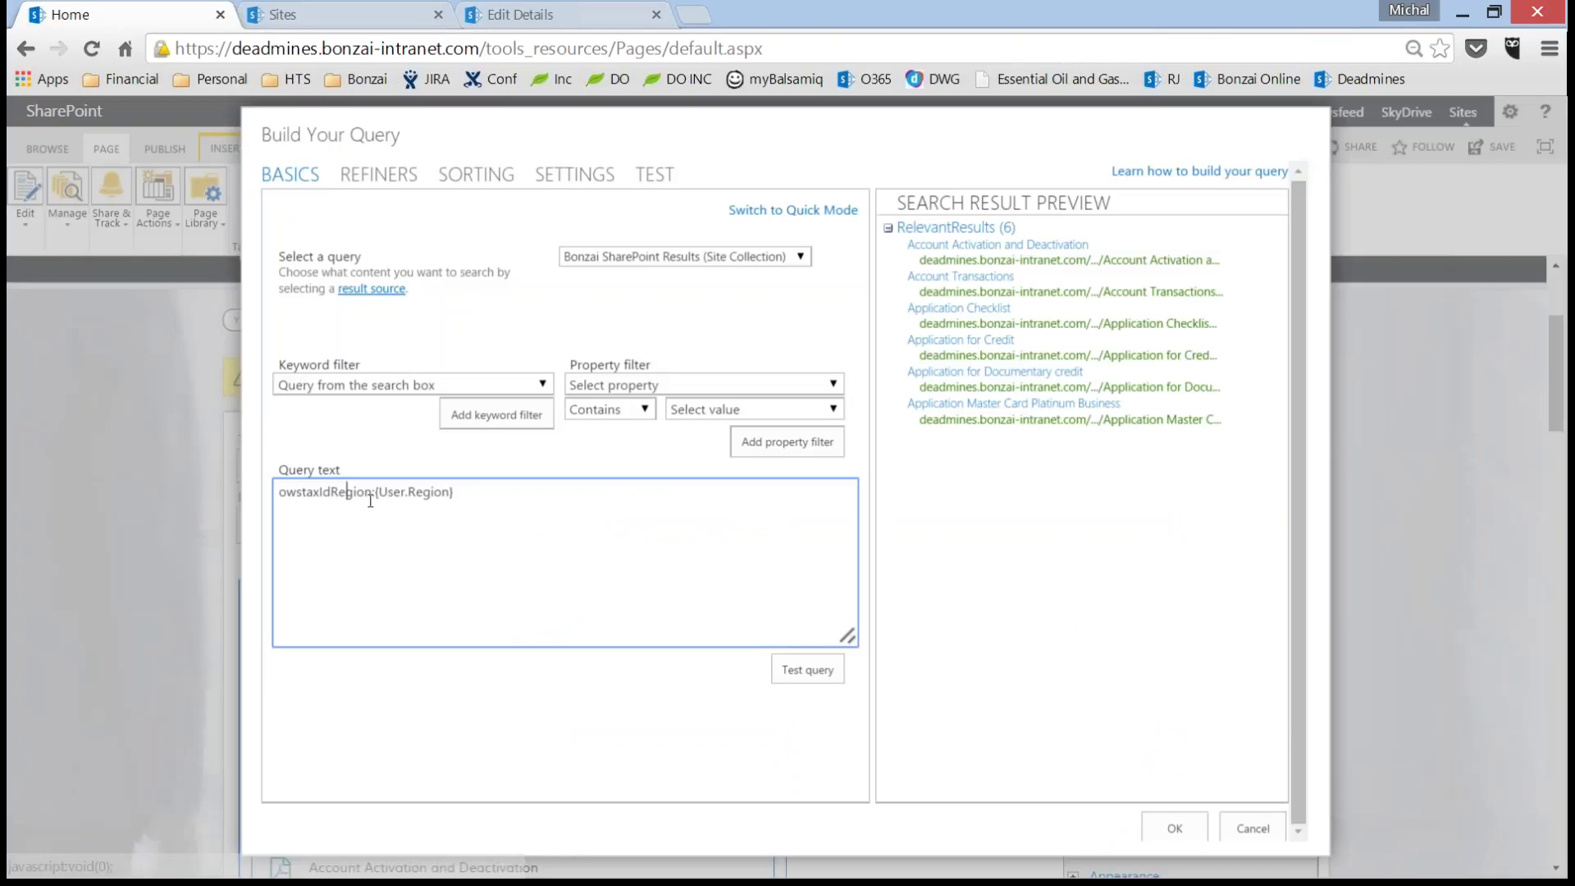
left_click_drag(372, 494, 278, 493)
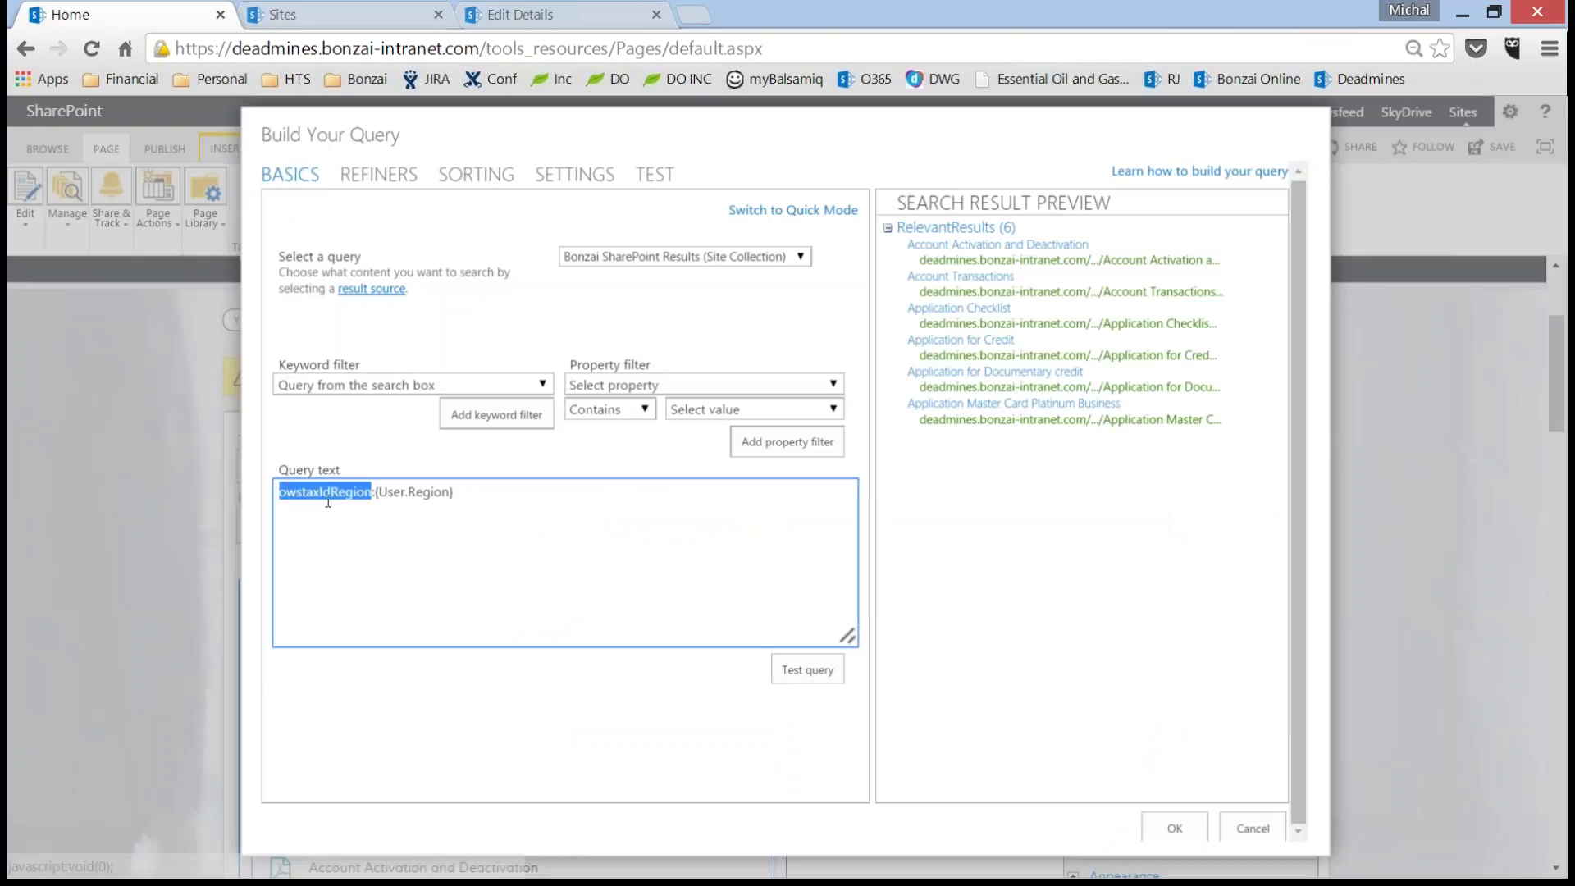
left_click(325, 492)
left_click(1253, 821)
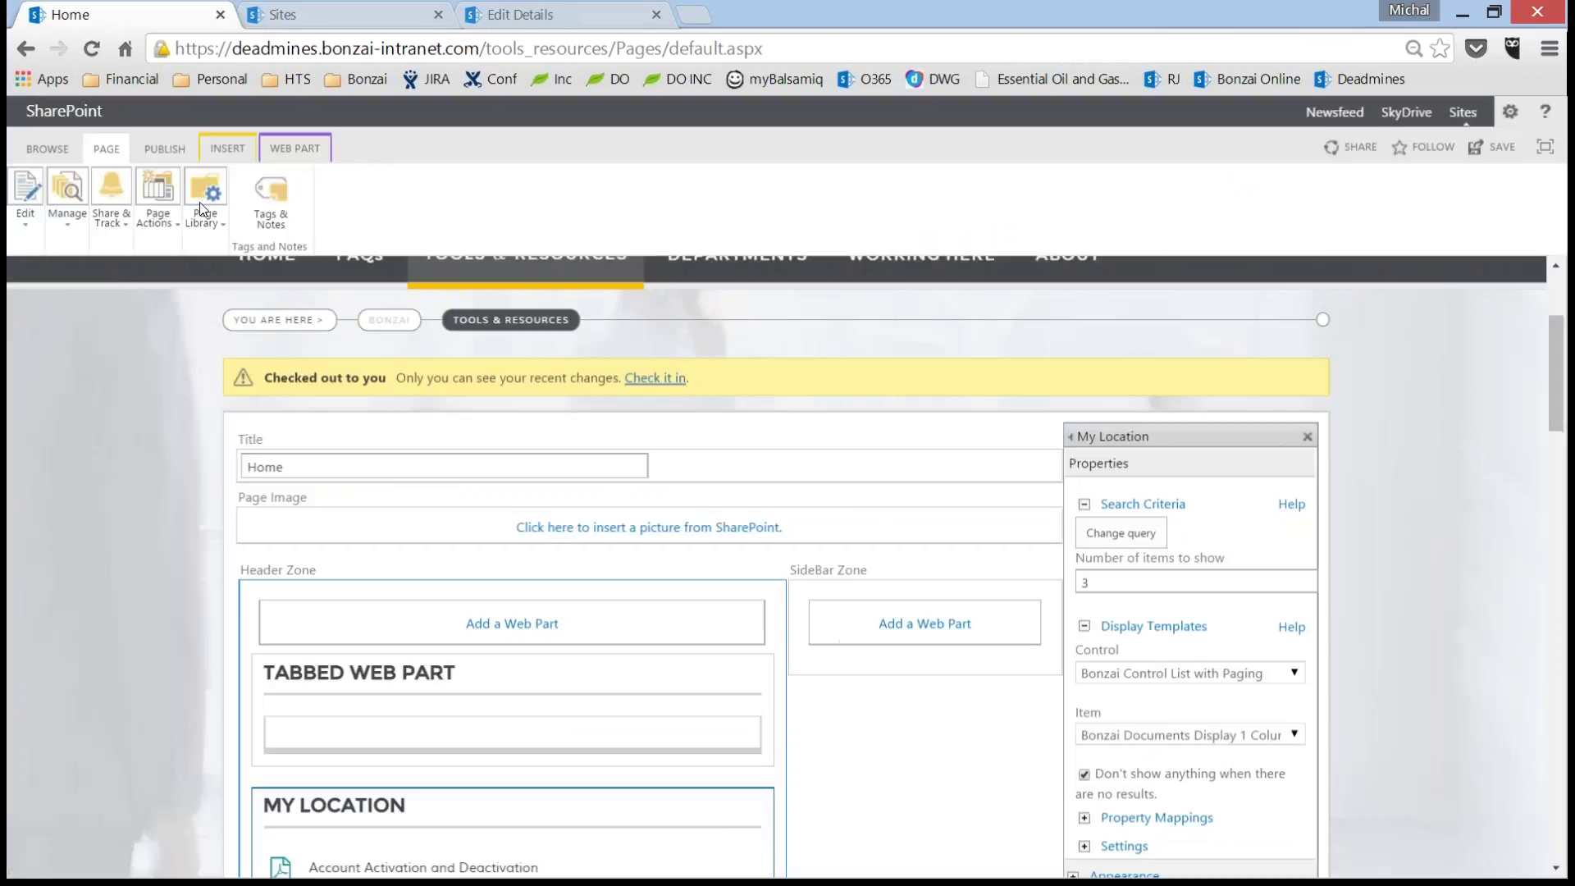
- Publish the Tools & Resources page without a comment and look through both pages of the My Location documents
left_click(165, 148)
left_click(32, 194)
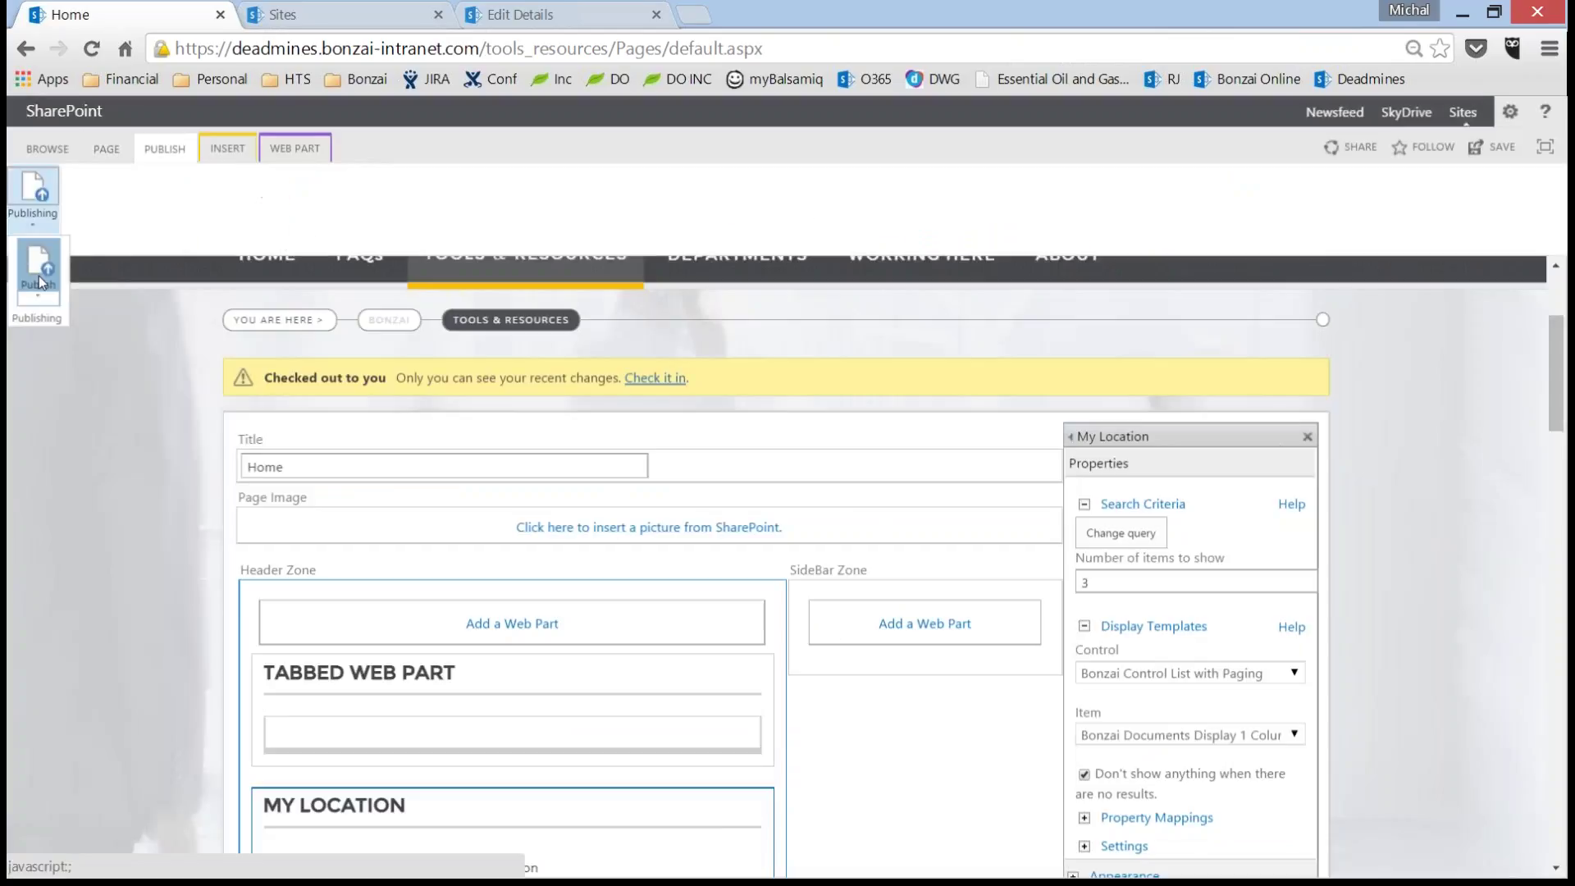
left_click(37, 276)
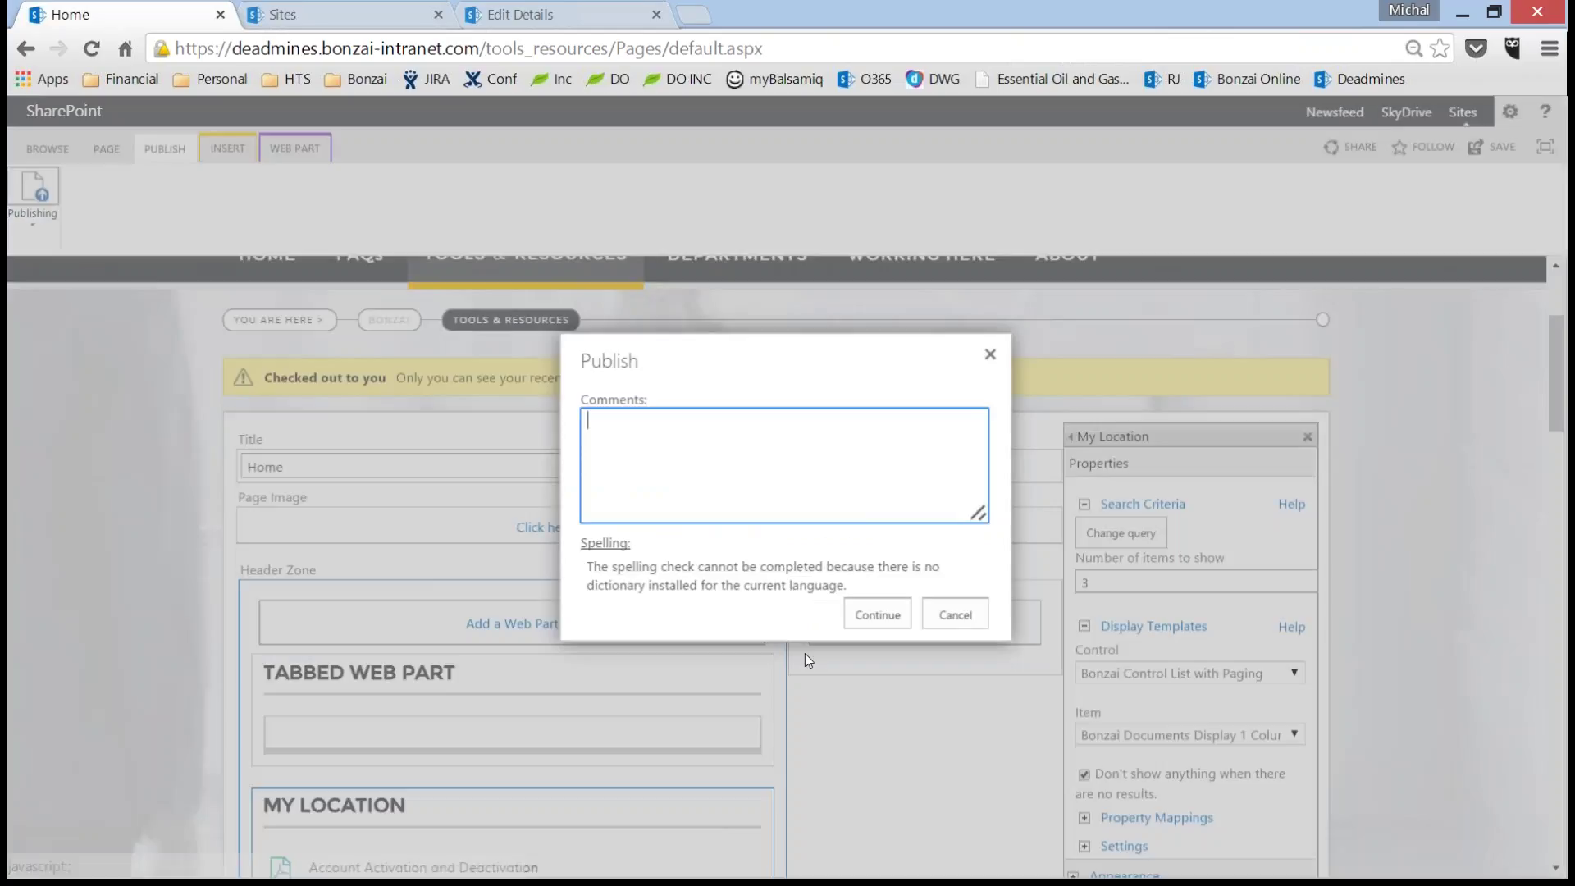
left_click(876, 614)
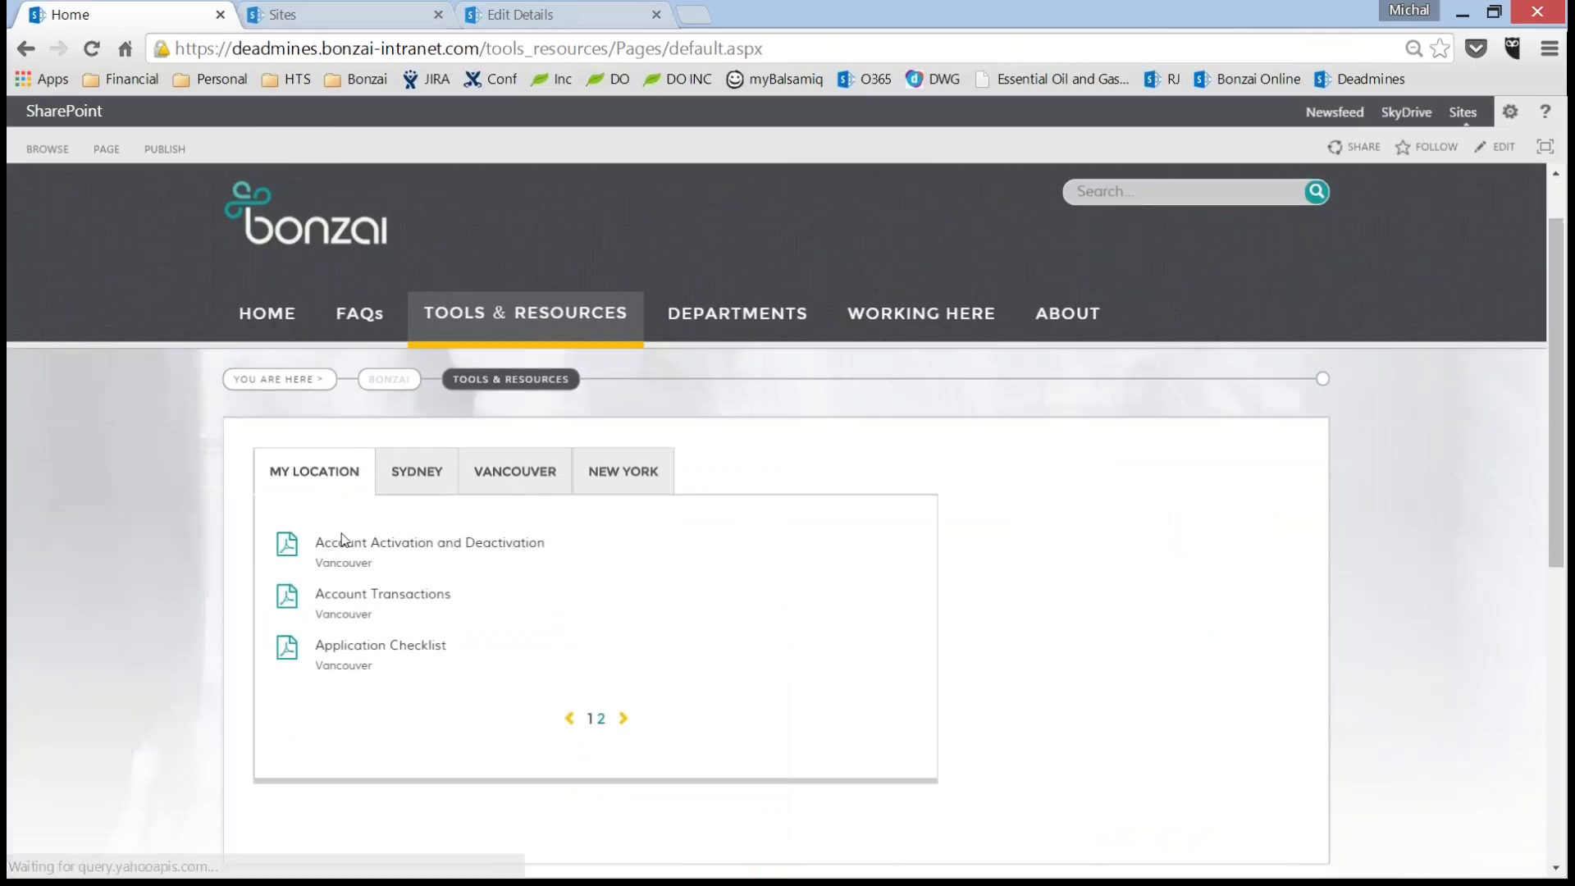
left_click(601, 719)
left_click(590, 719)
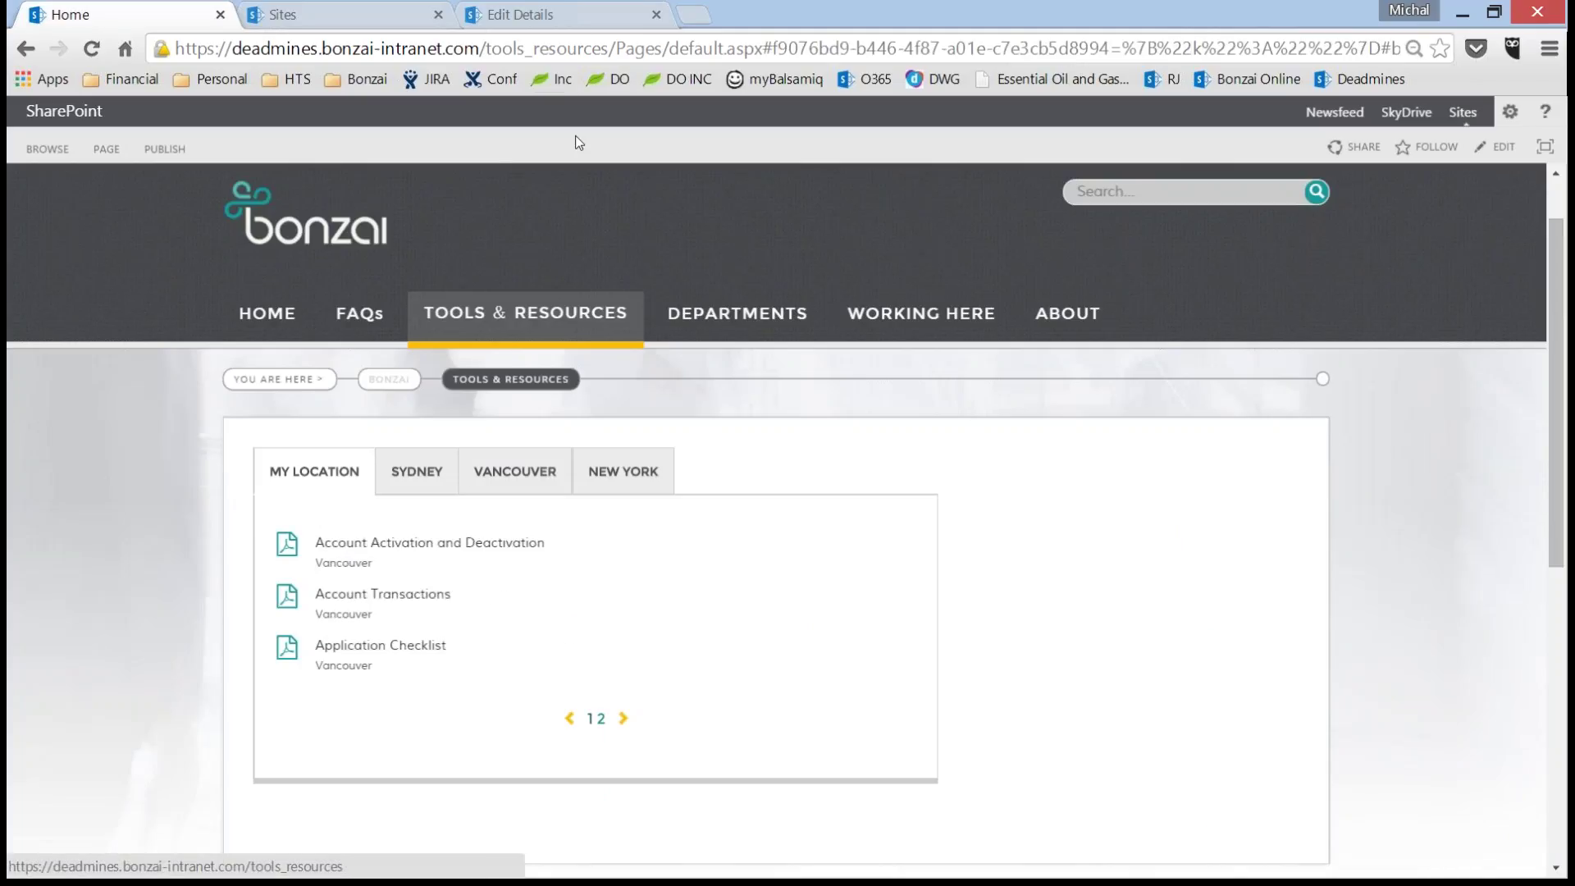
- Set the Region in the profile's Custom Properties to New York and save the profile
left_click(575, 15)
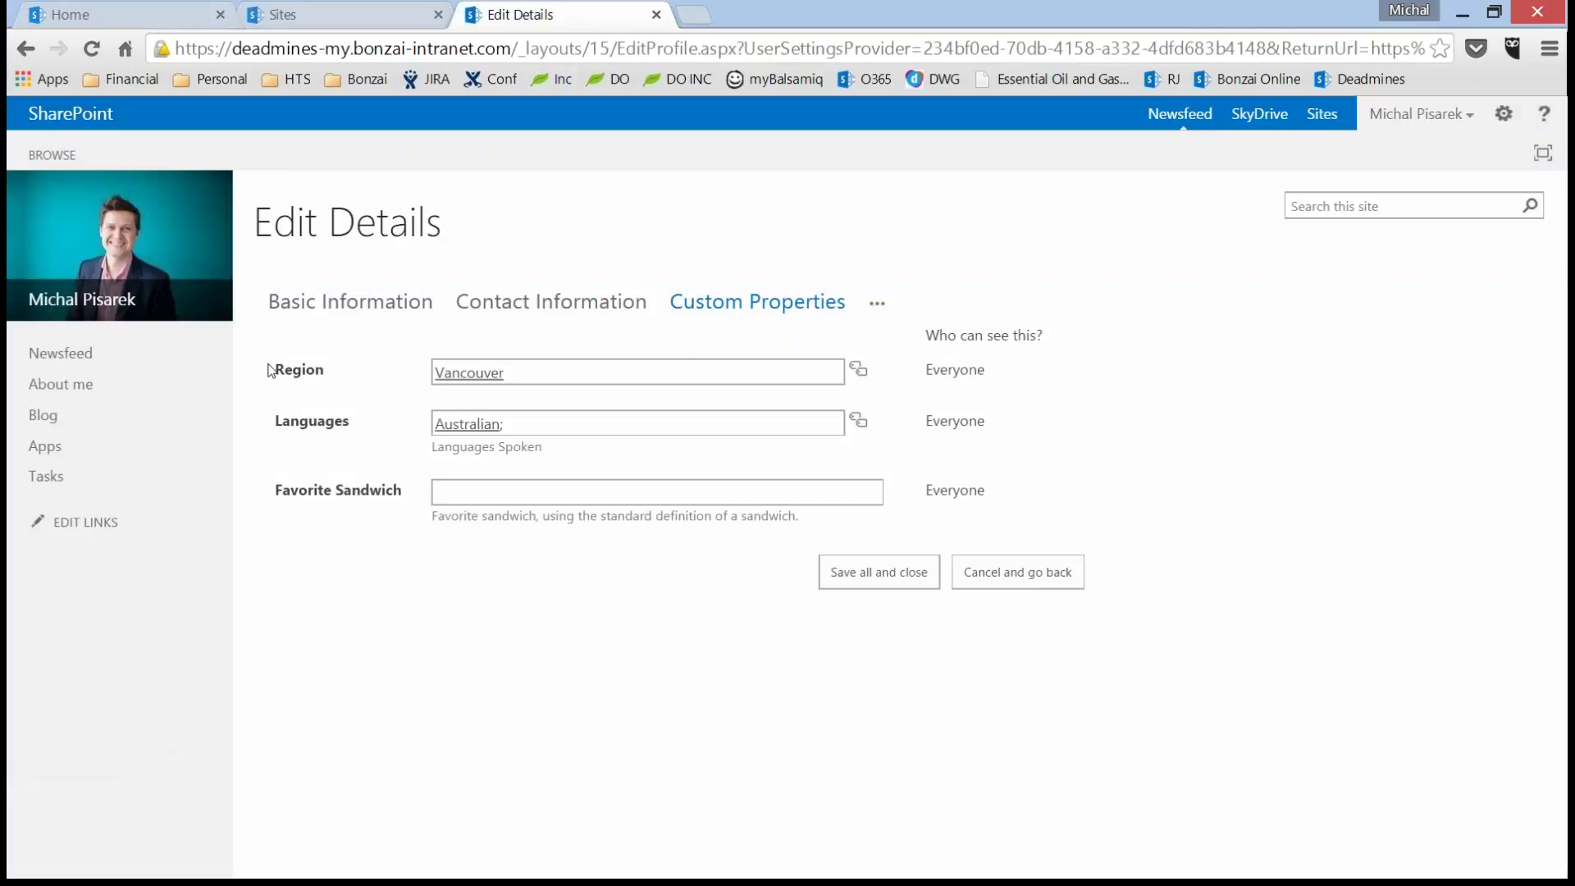
left_click(542, 371)
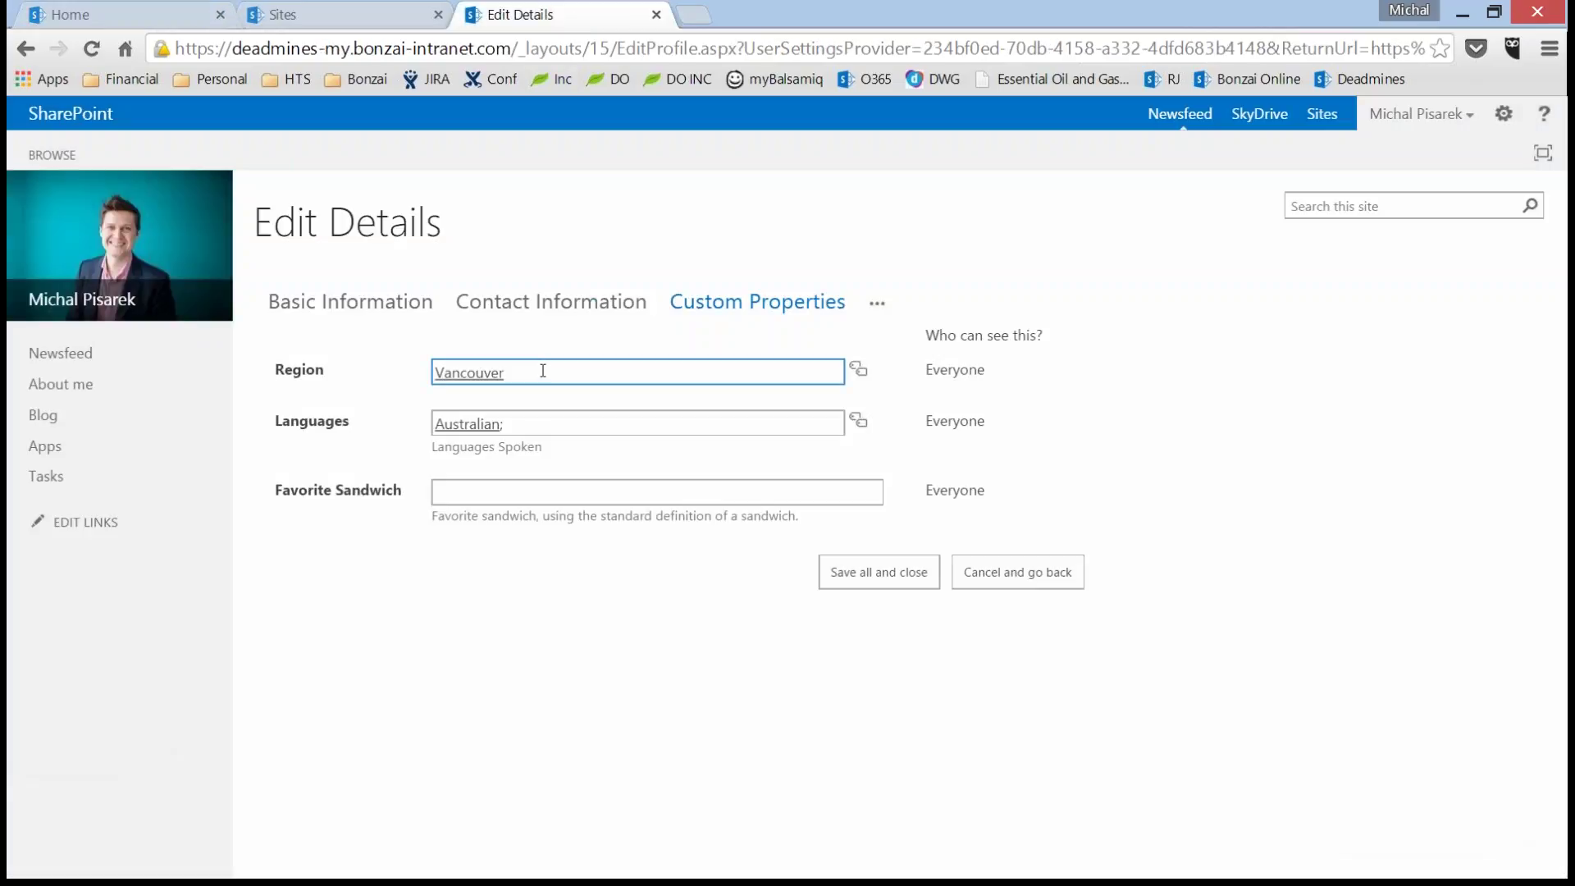
left_click(859, 370)
double_click(441, 279)
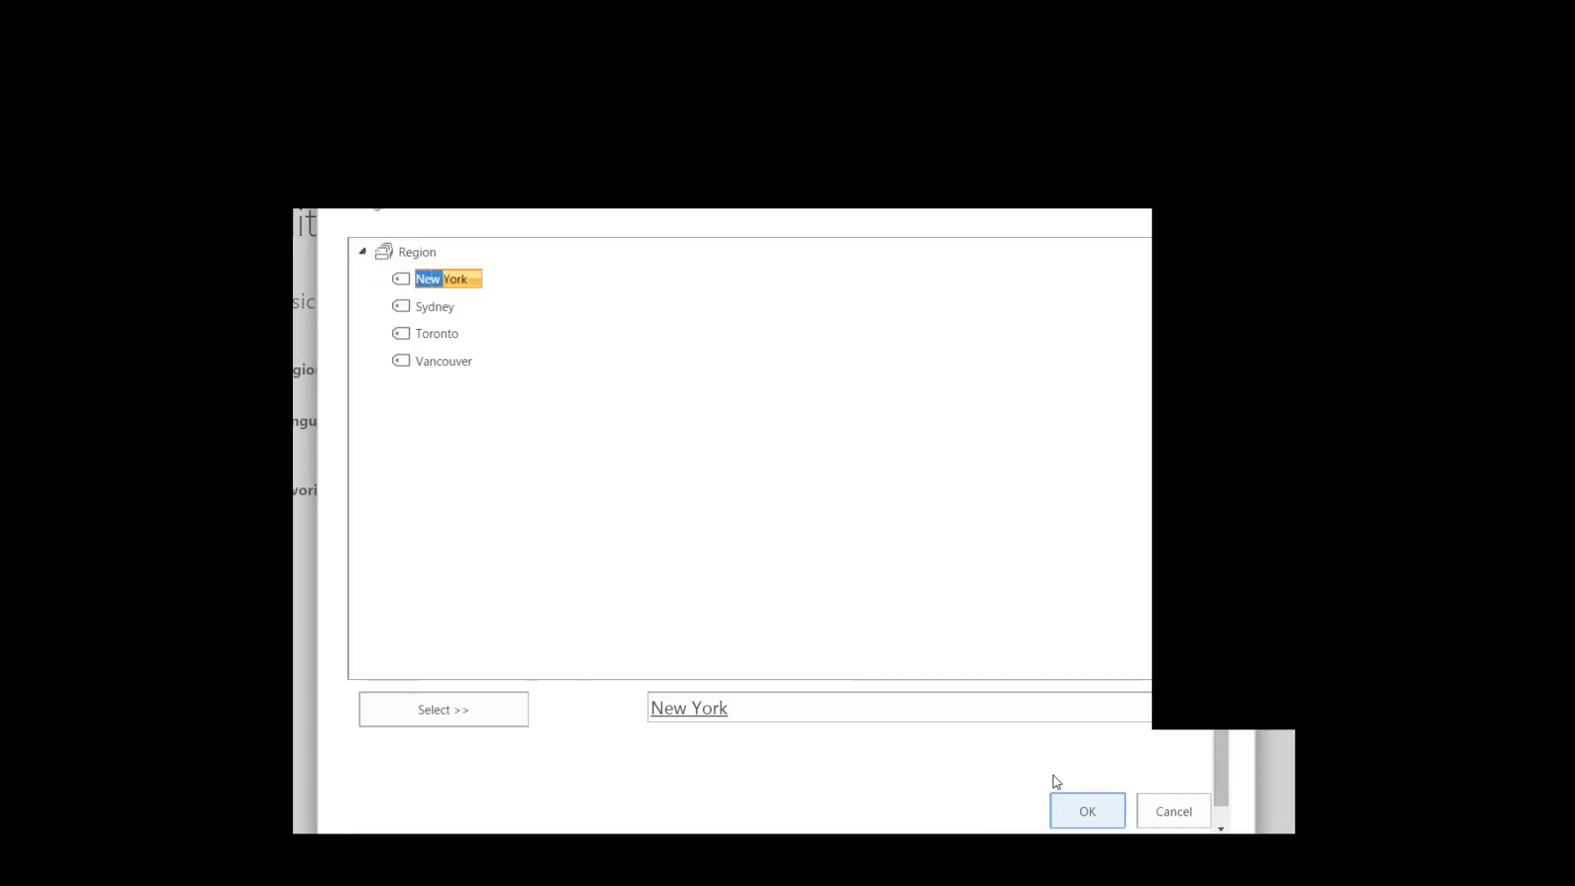
left_click(1095, 802)
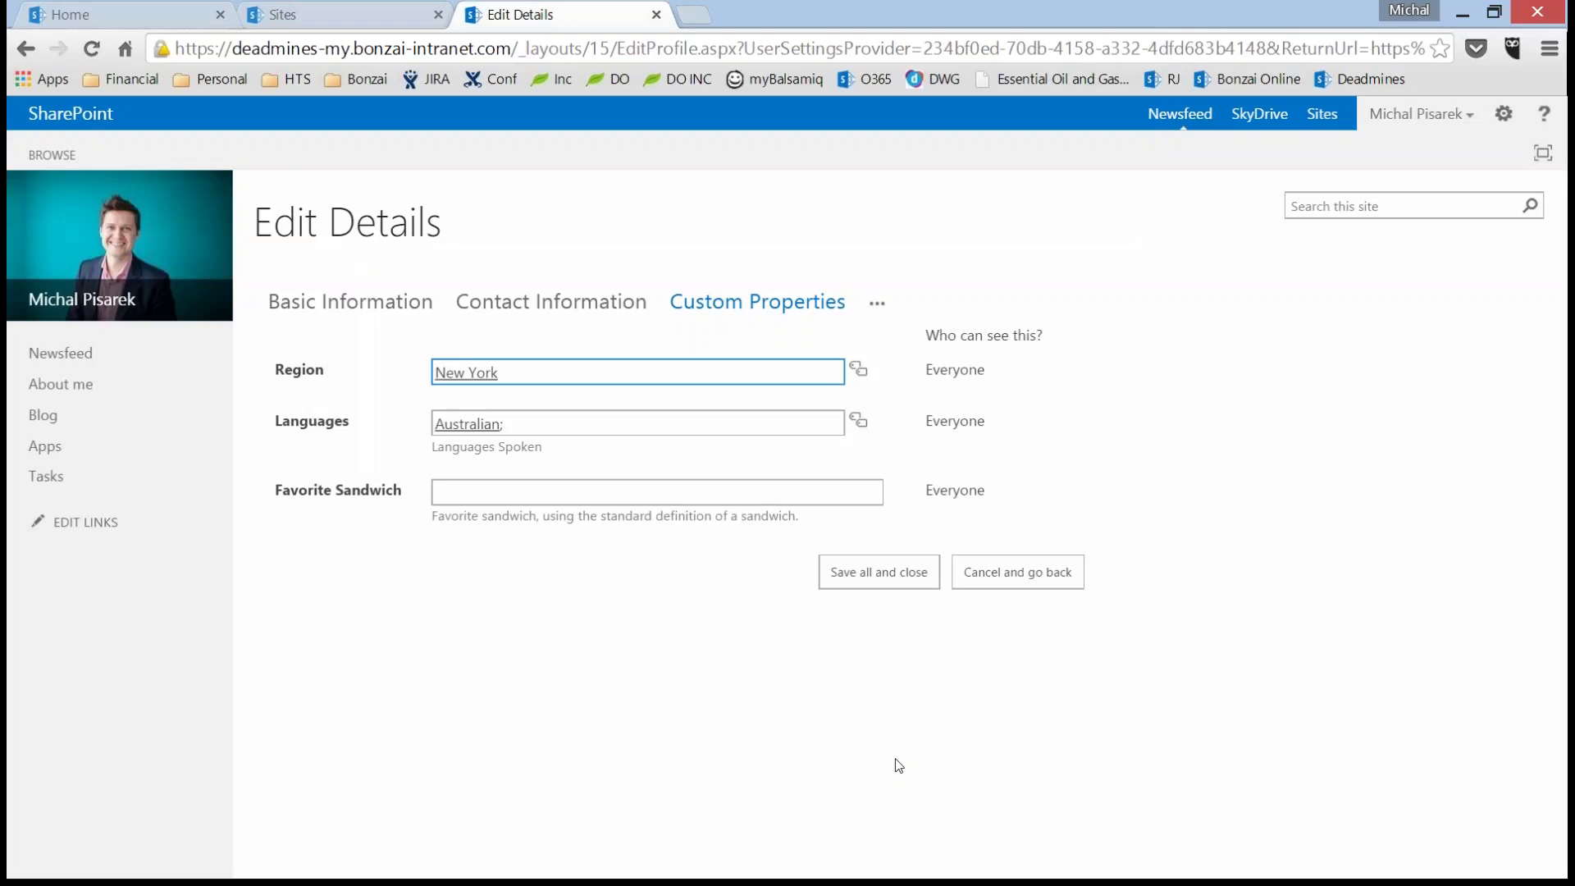
scroll(899, 766, "down", 1)
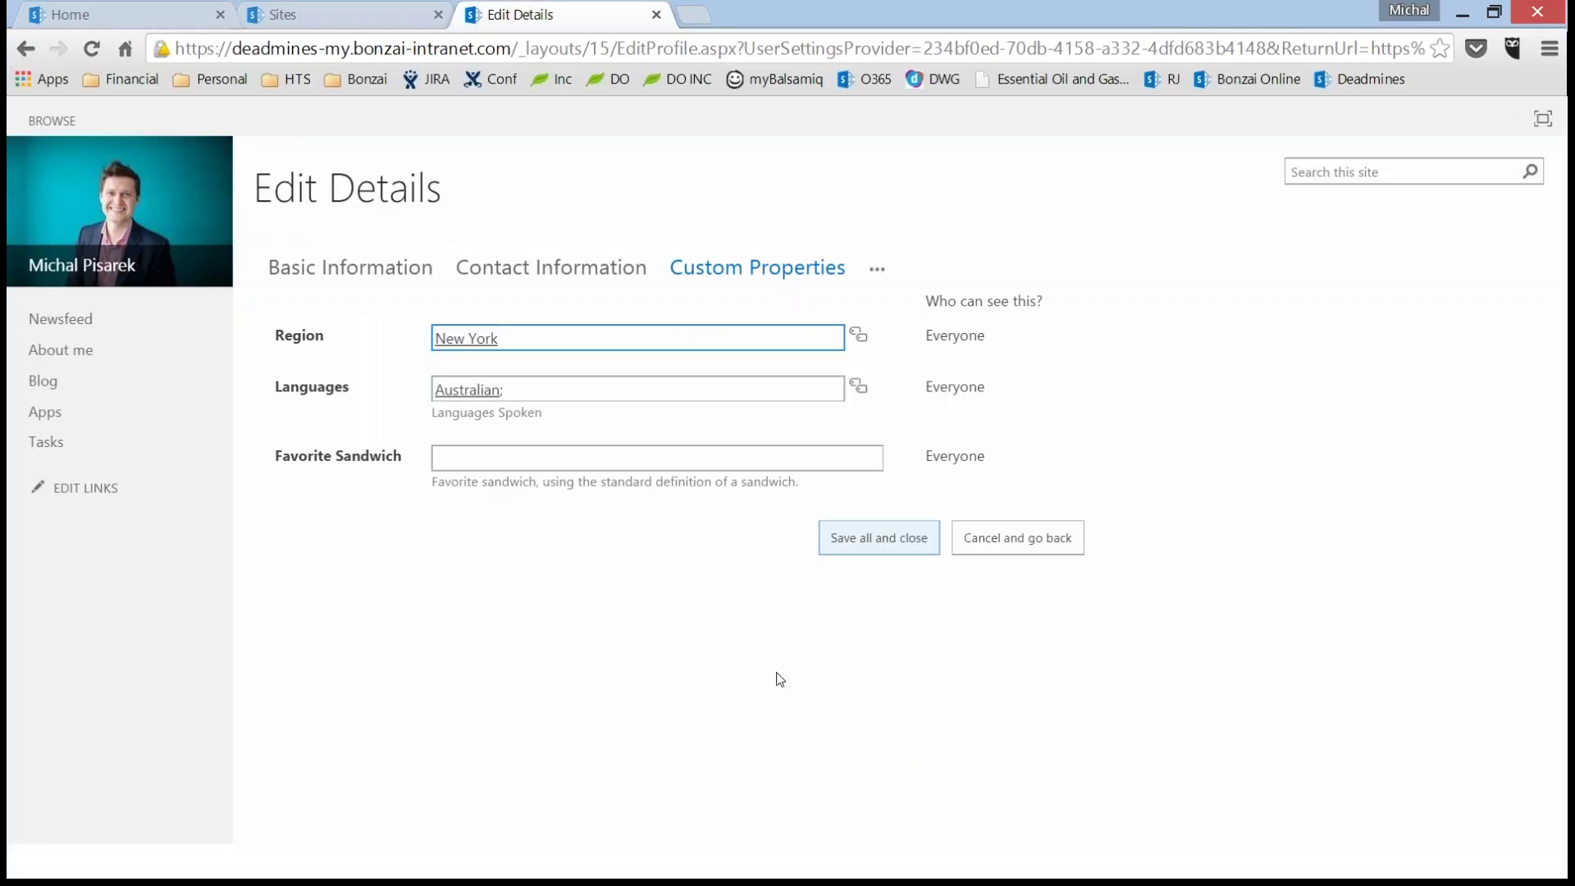
left_click(1043, 537)
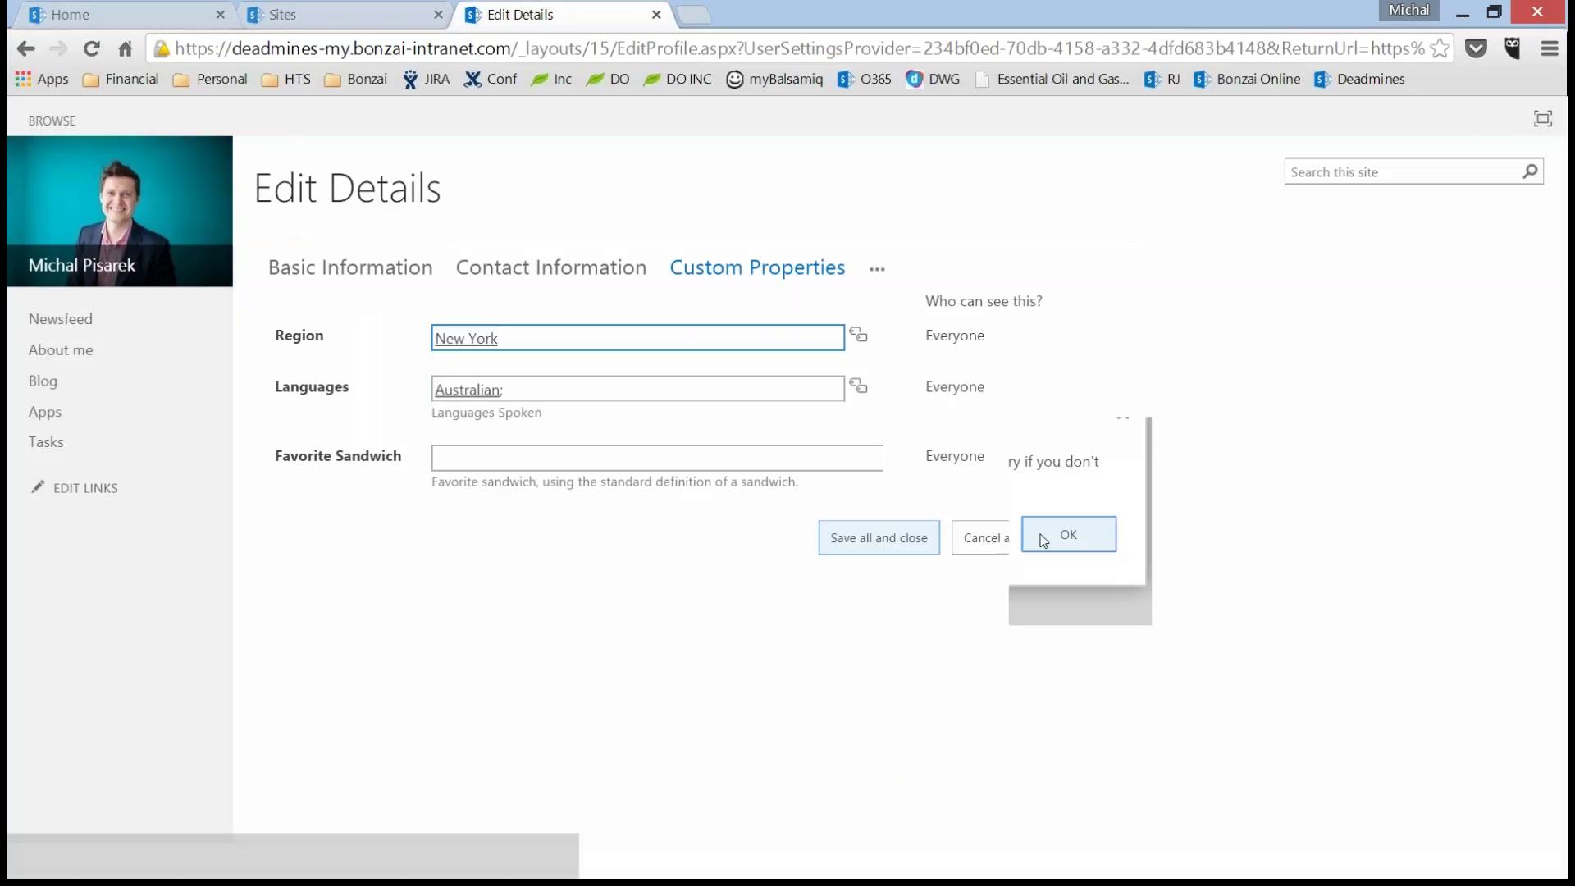
left_click(1062, 535)
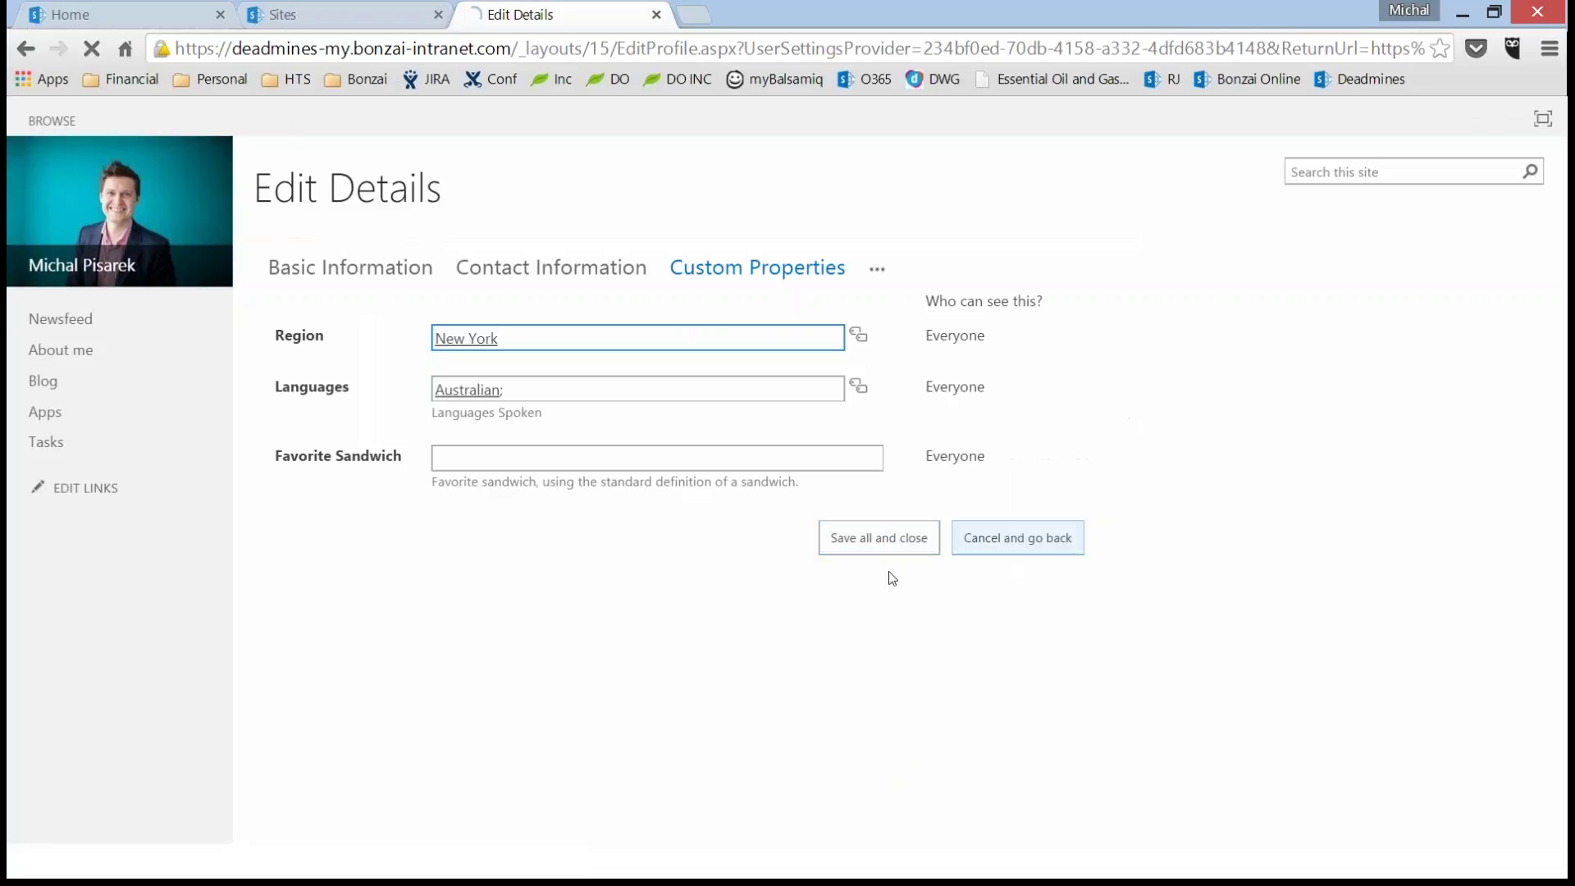
- Check the saved Region in the profile's Custom Properties, then reload the Tools & Resources page to view the My Location documents
key("alt+Left")
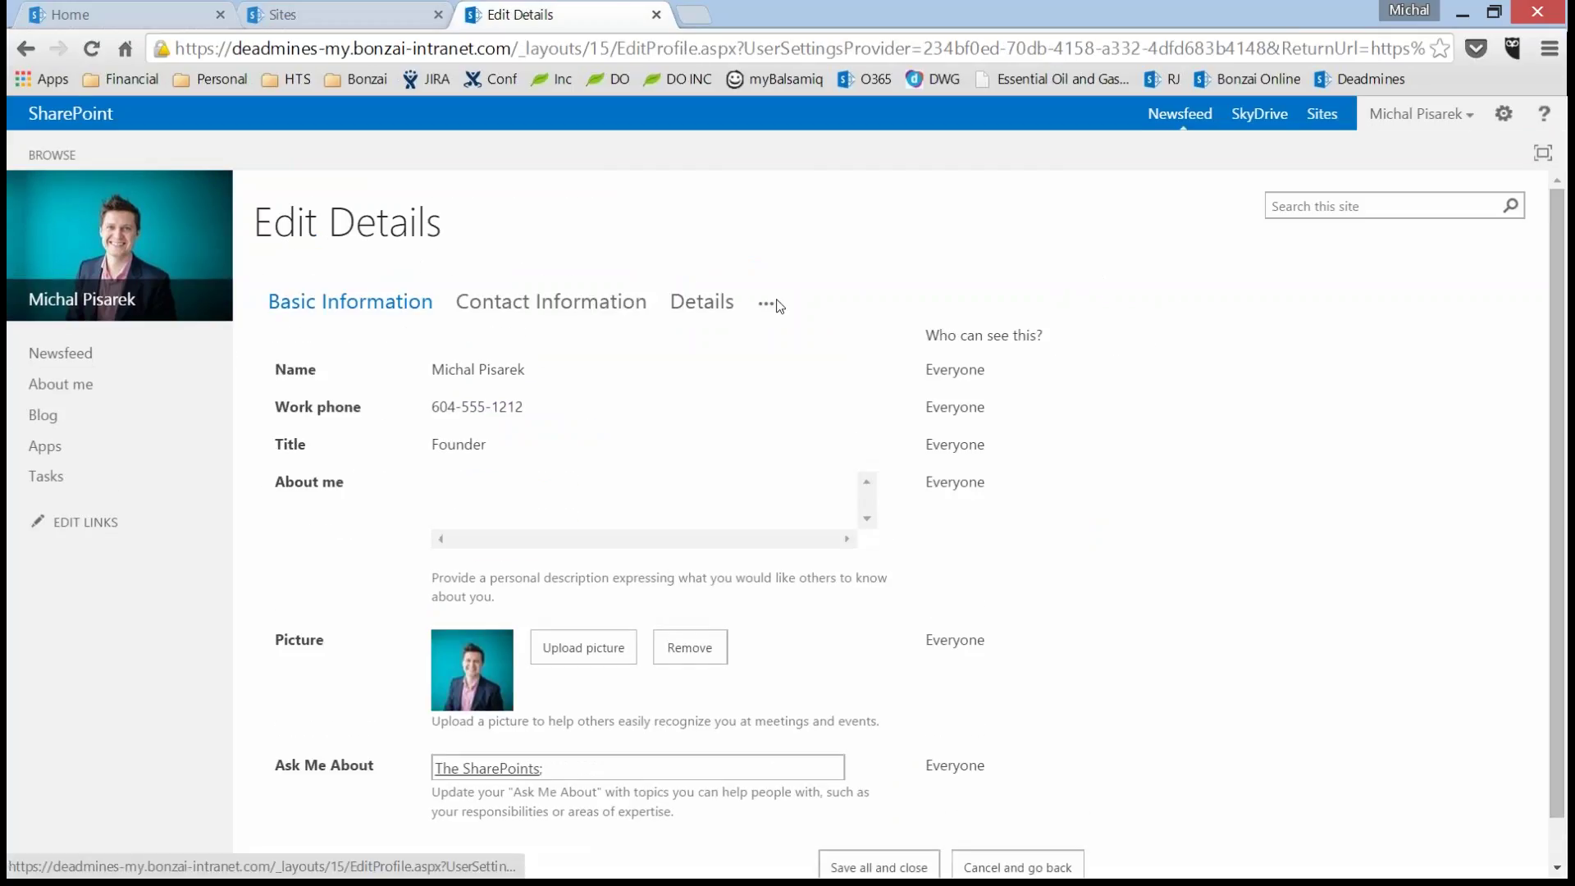
left_click(768, 304)
left_click(810, 412)
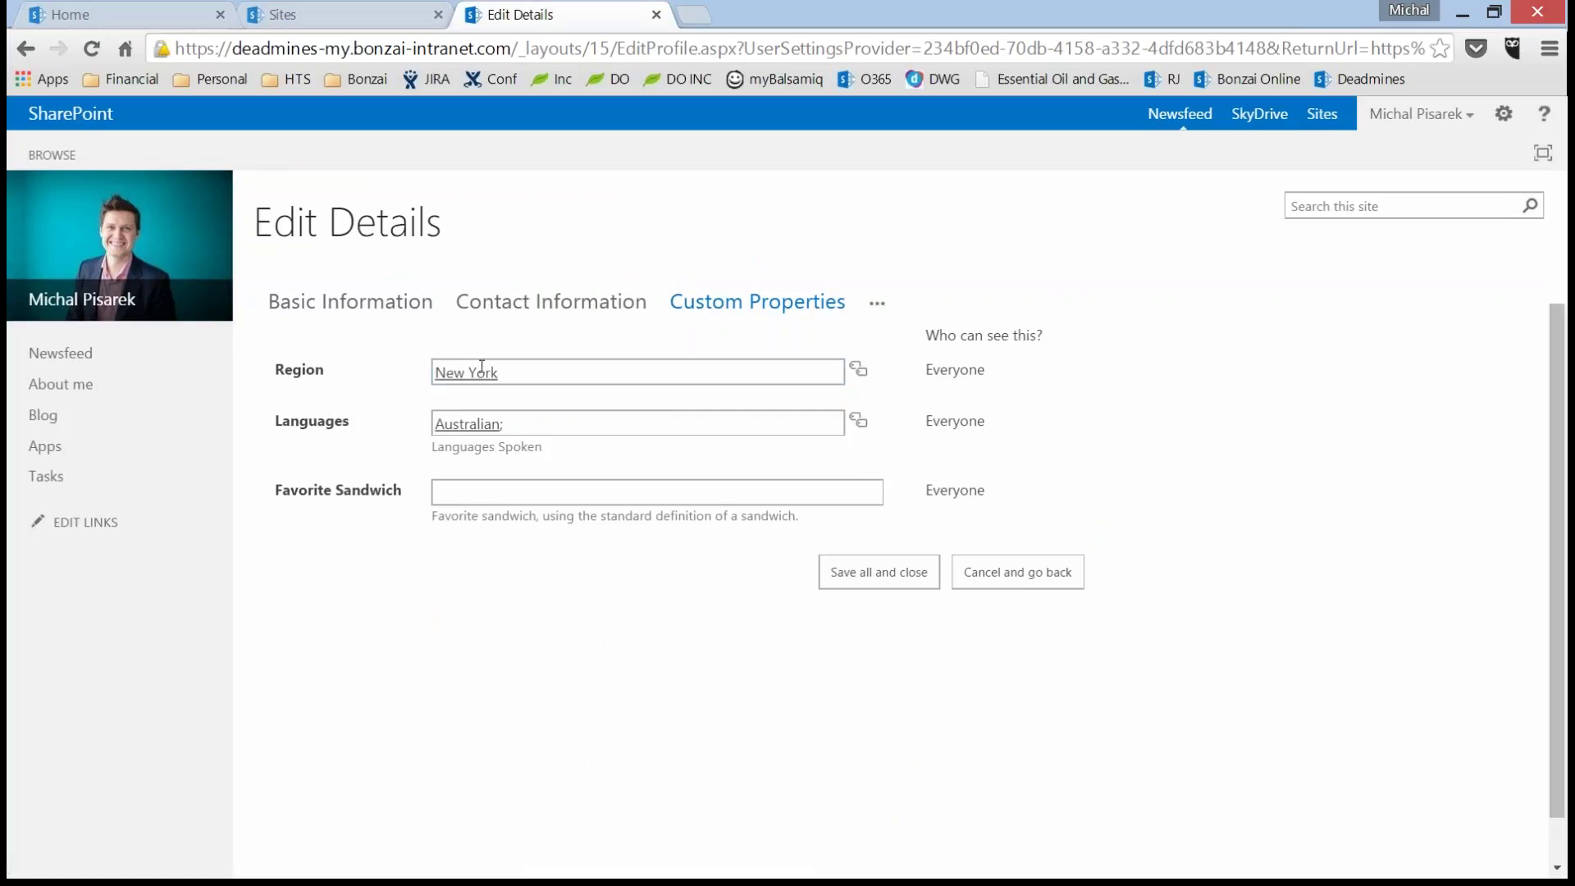
left_click(140, 14)
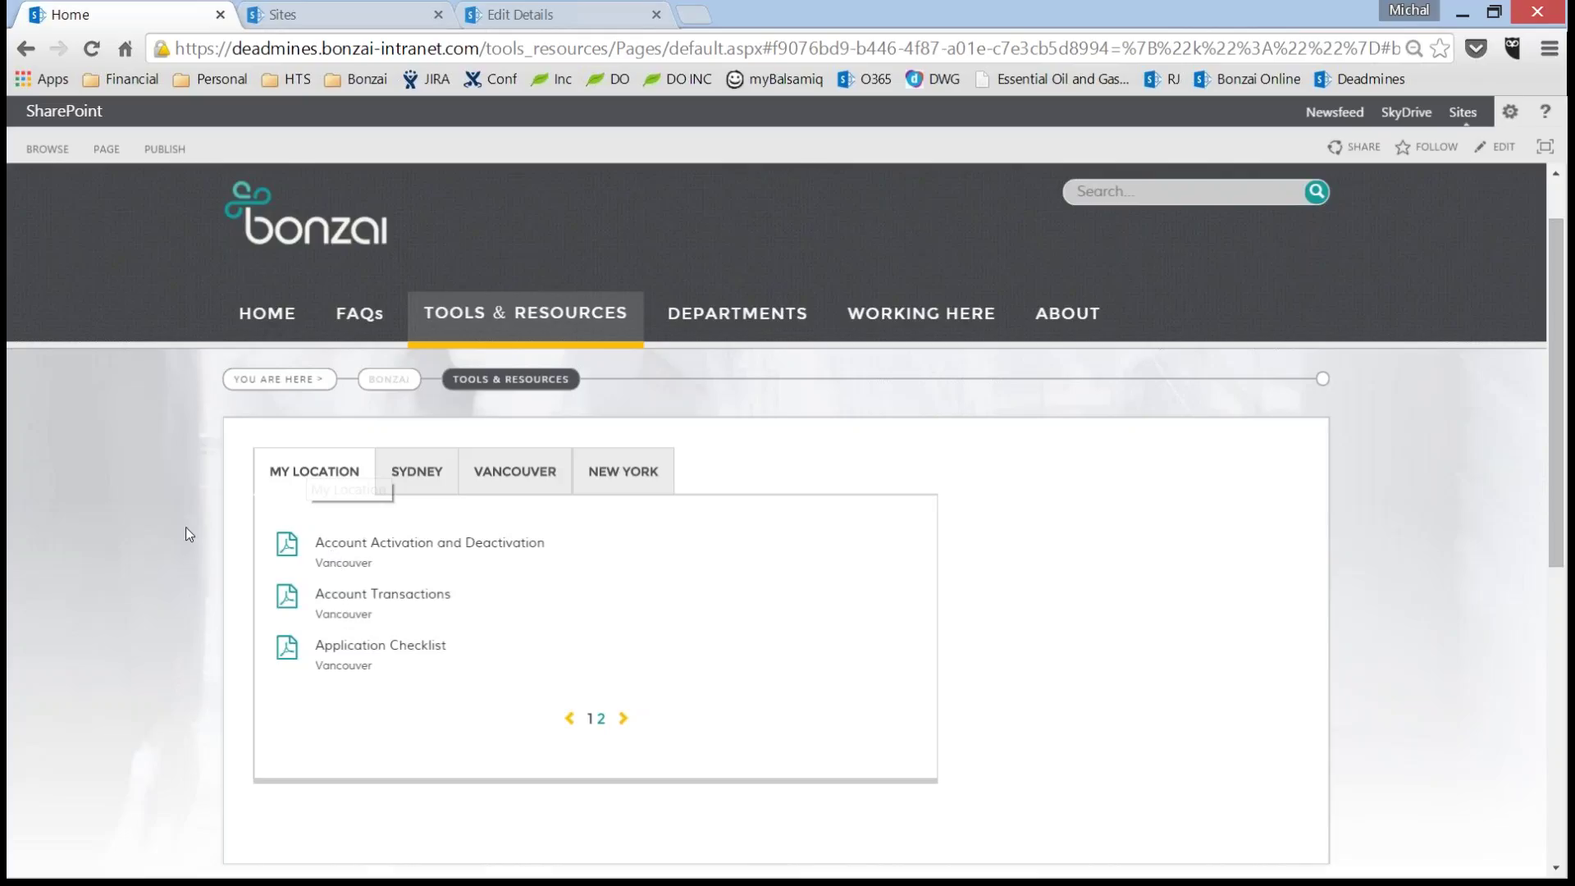
key("F5")
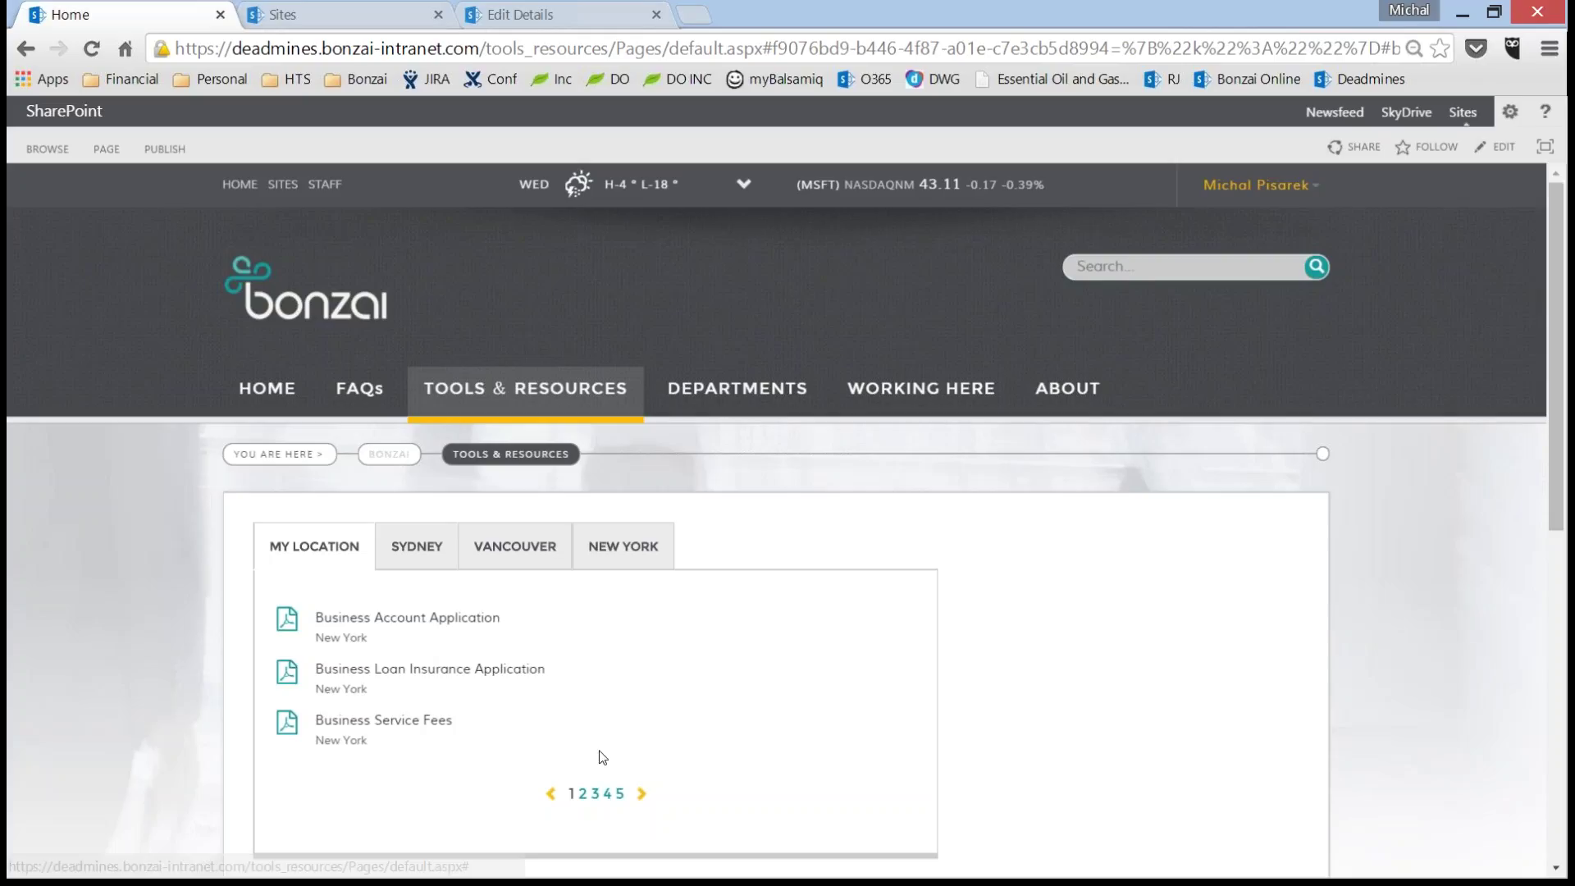
- Edit the Tools & Resources page and add a Content Search web part from Content Rollup to the SideBar Zone
left_click(1504, 148)
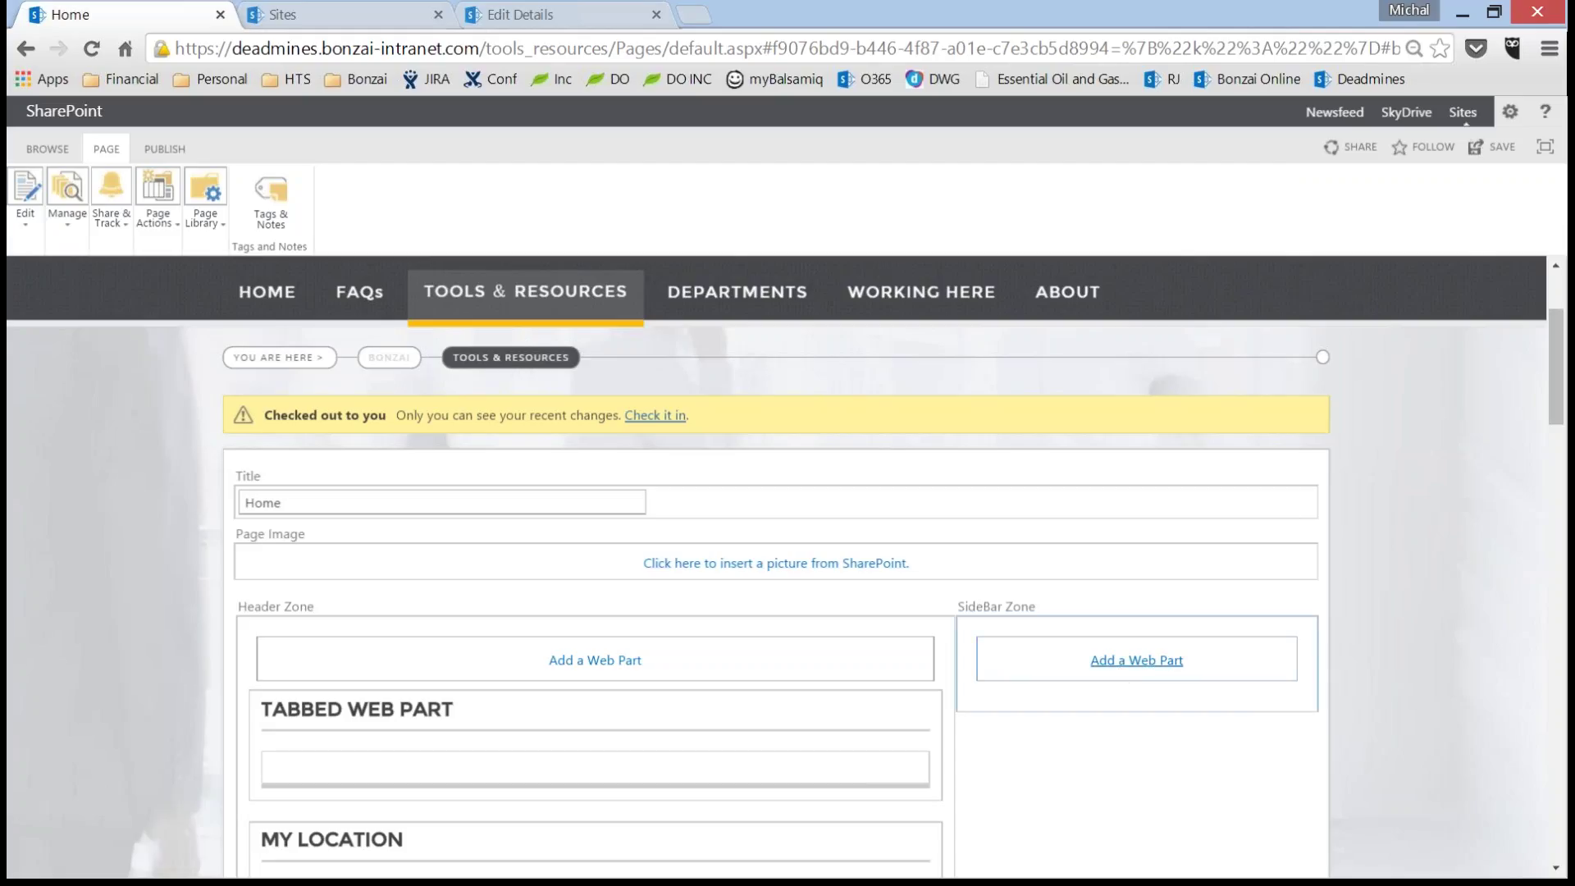
left_click(1136, 660)
left_click(123, 397)
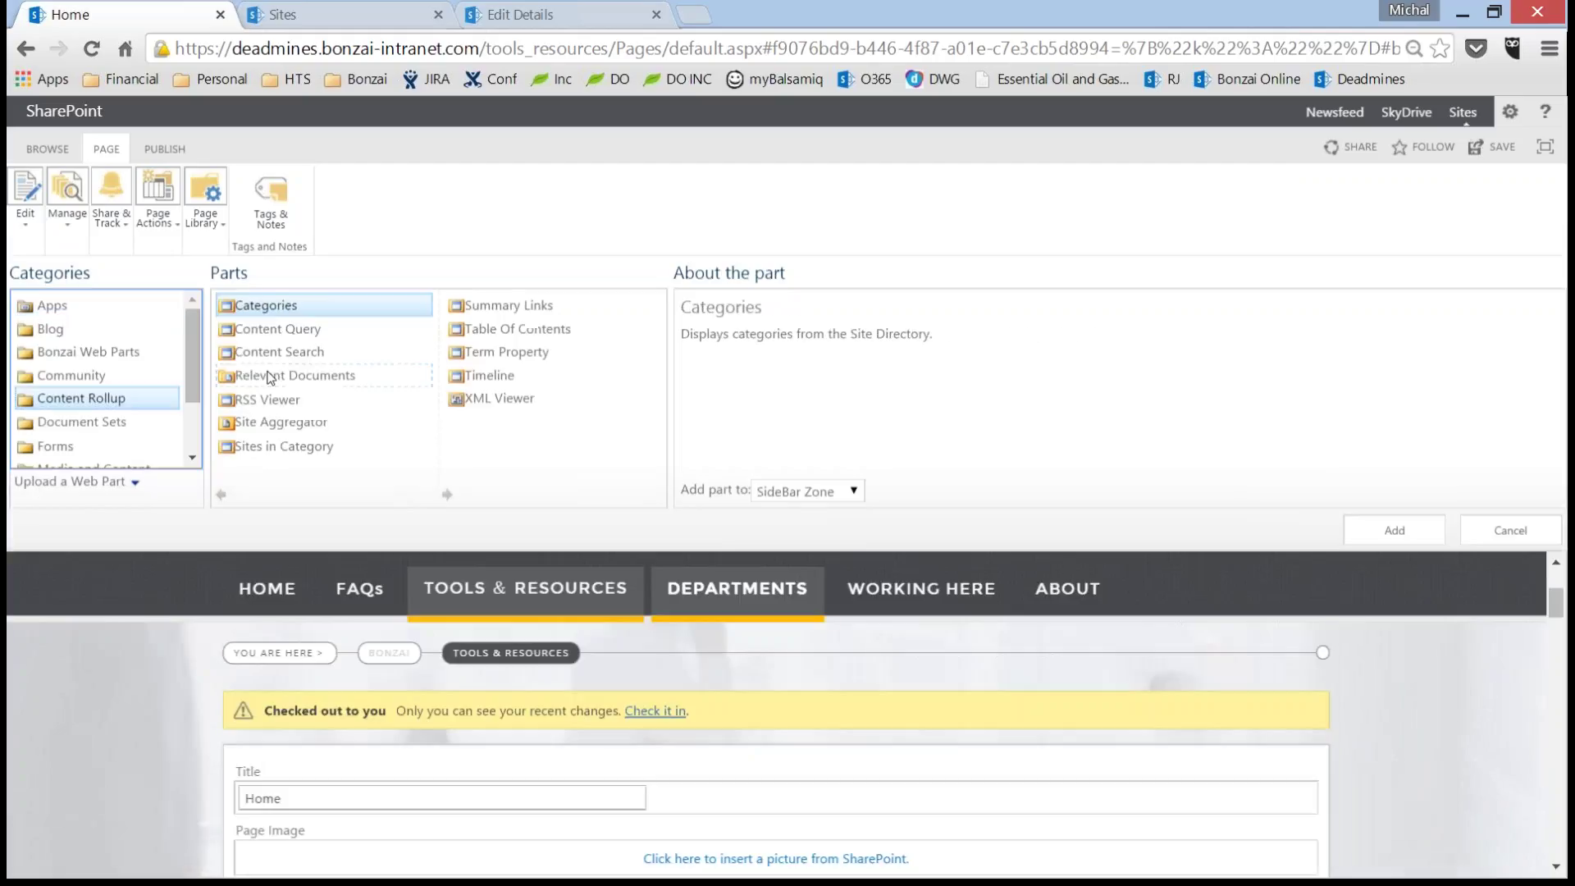
left_click(309, 351)
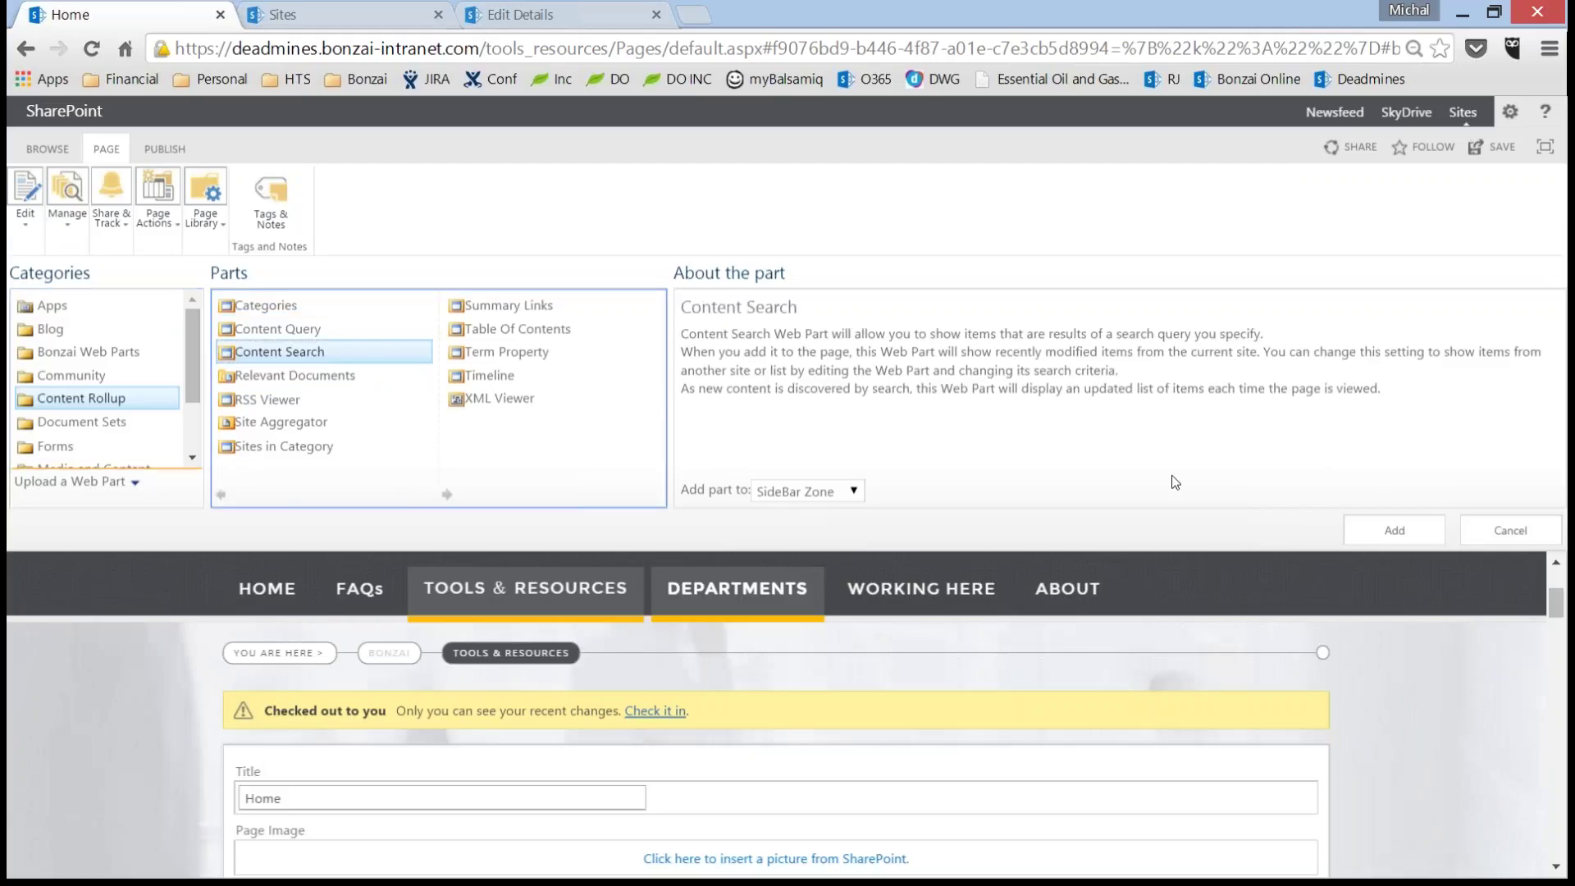
left_click(1402, 527)
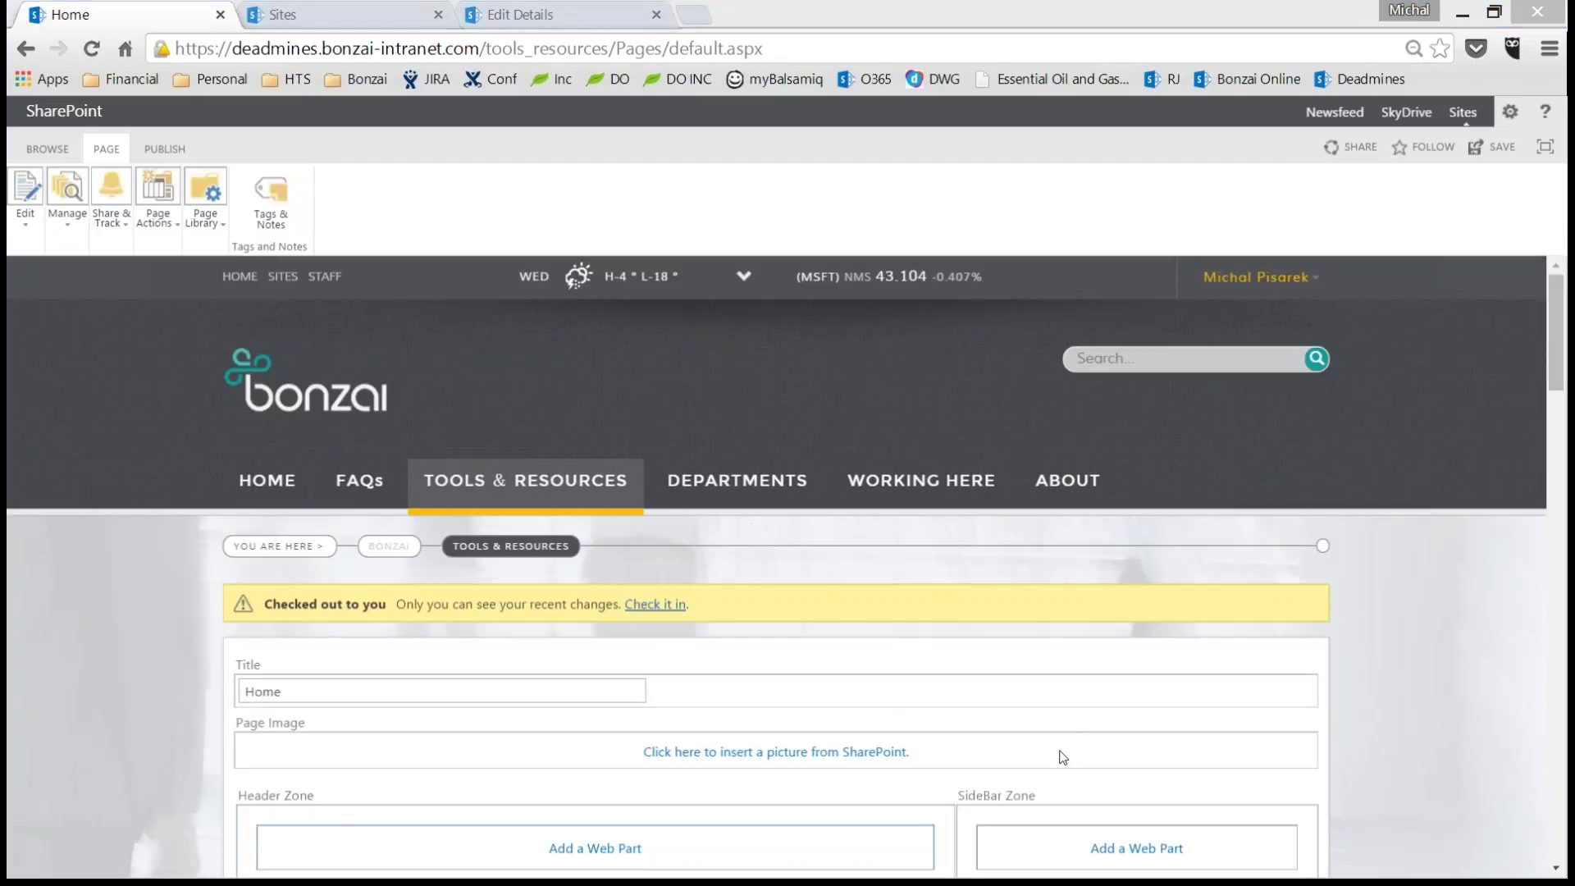
- Edit the new Content Search web part, open its query builder and clear the default query text
scroll(1078, 705, "down", 3)
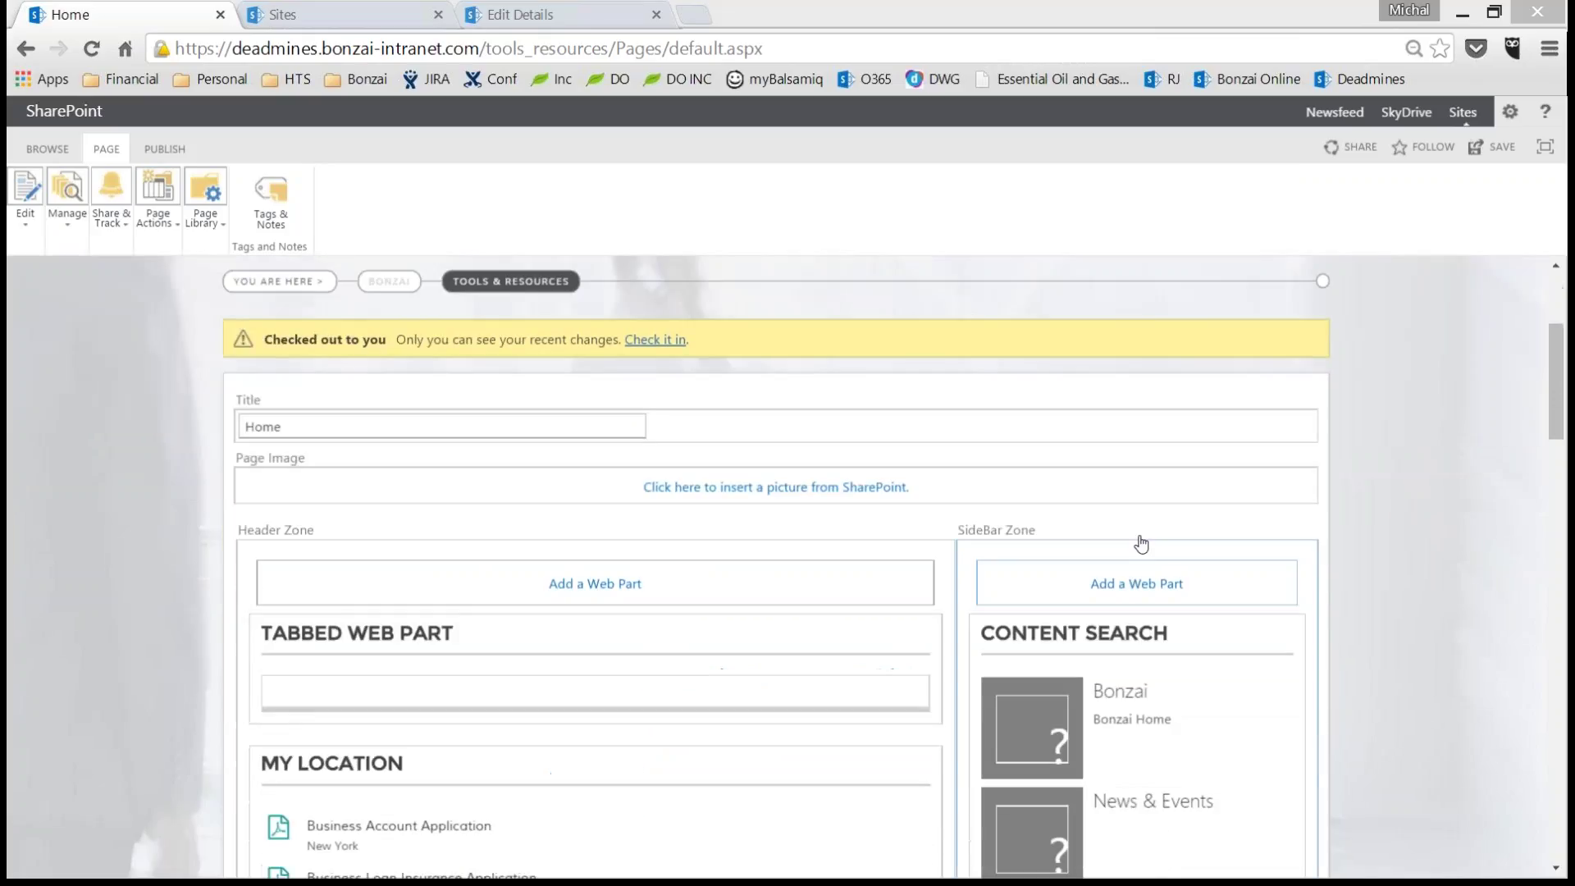
scroll(1141, 544, "down", 2)
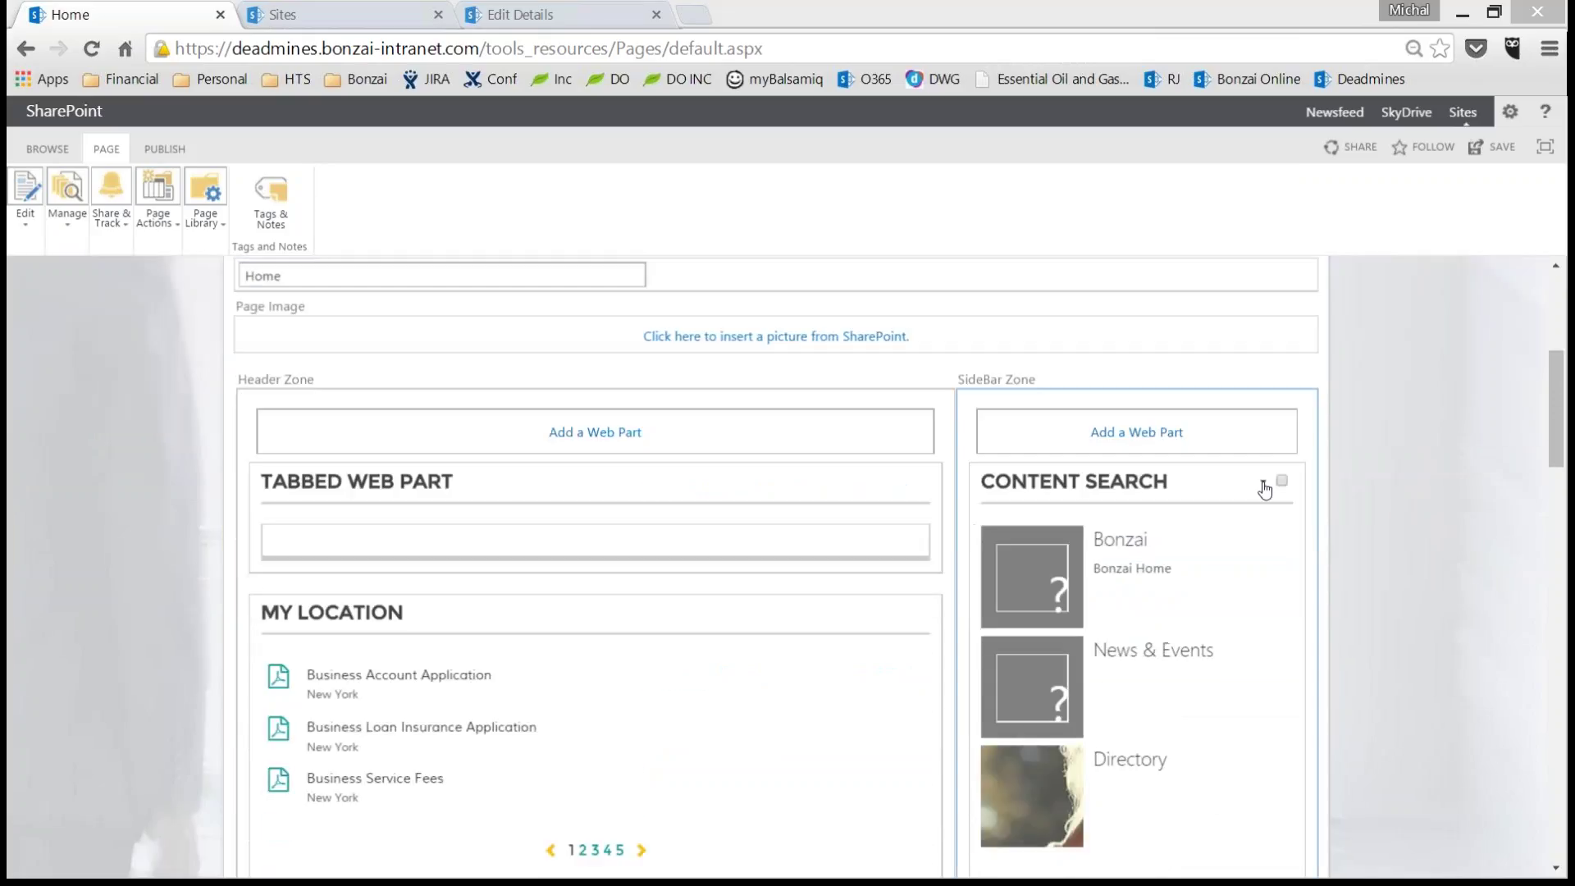
left_click(1264, 489)
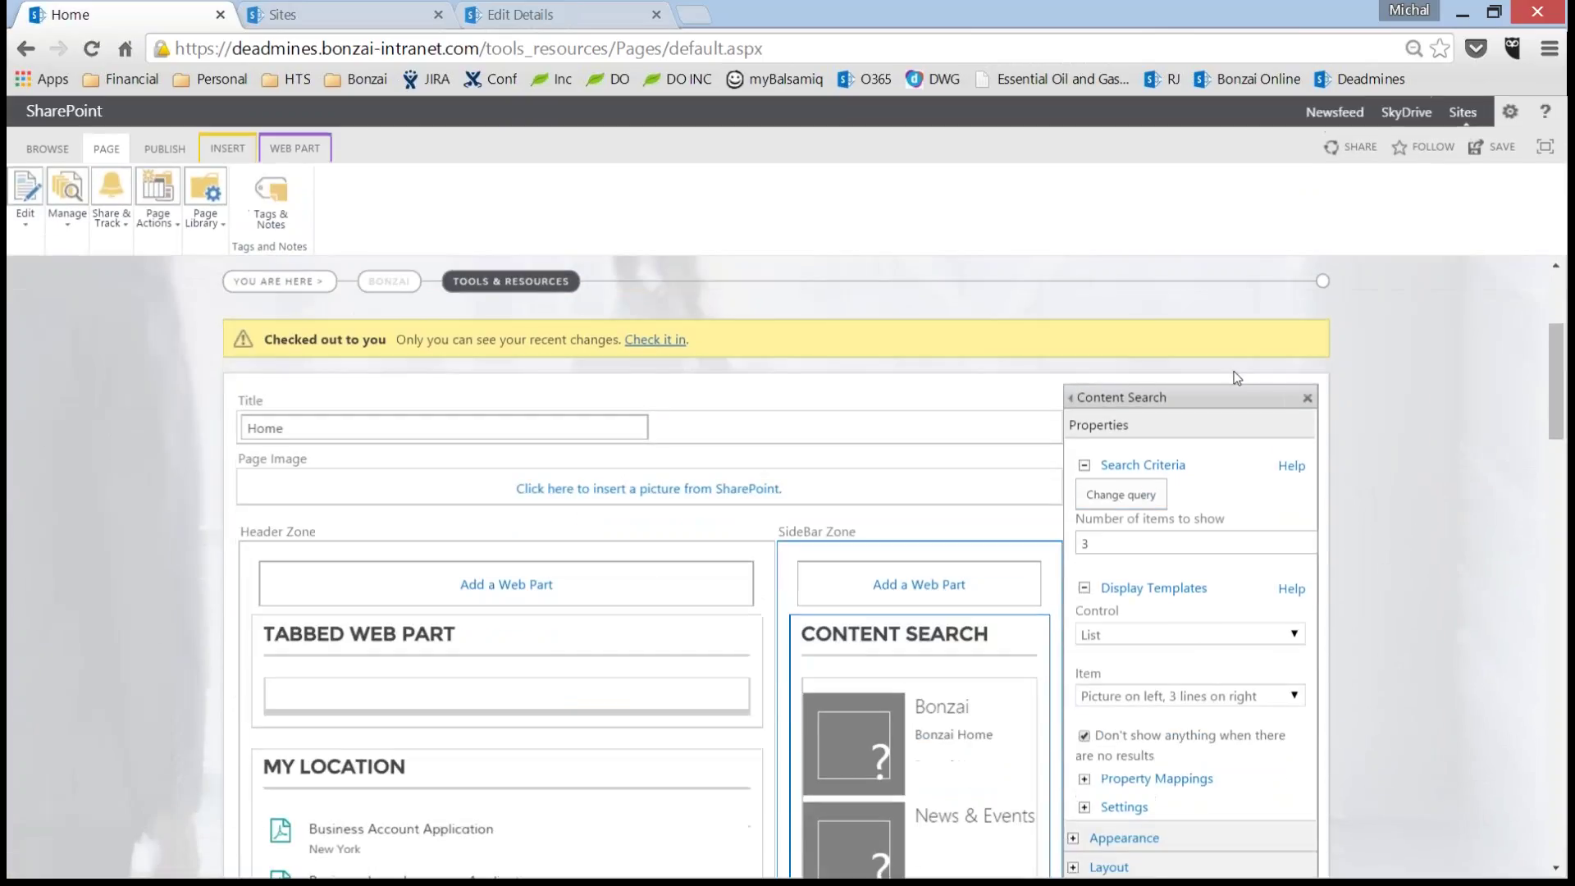
left_click(1121, 494)
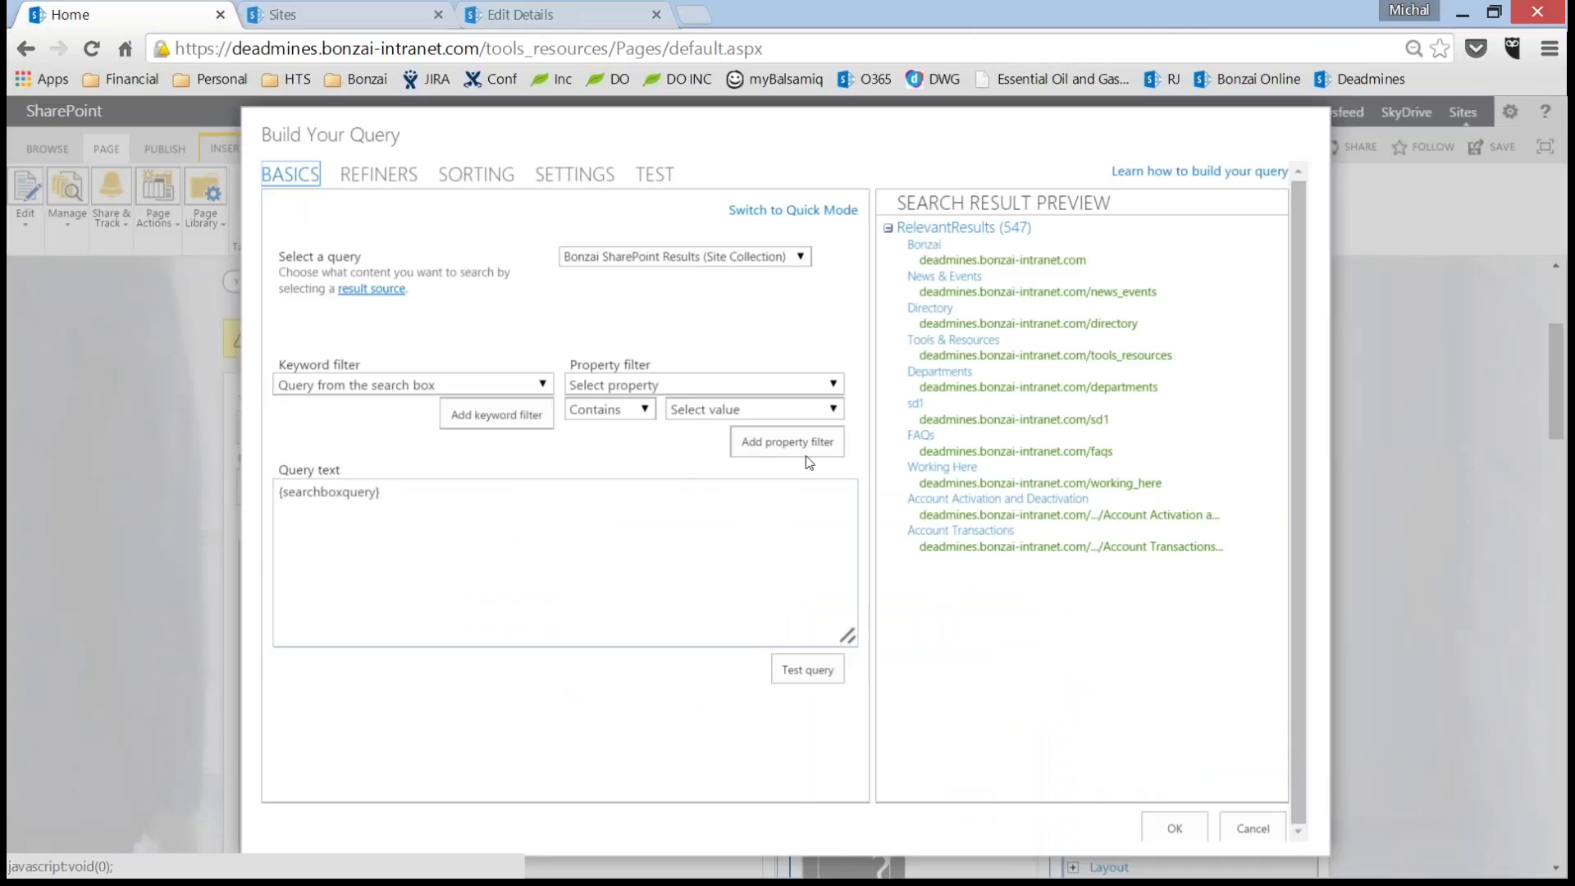
left_click(380, 516)
left_click_drag(394, 493, 284, 490)
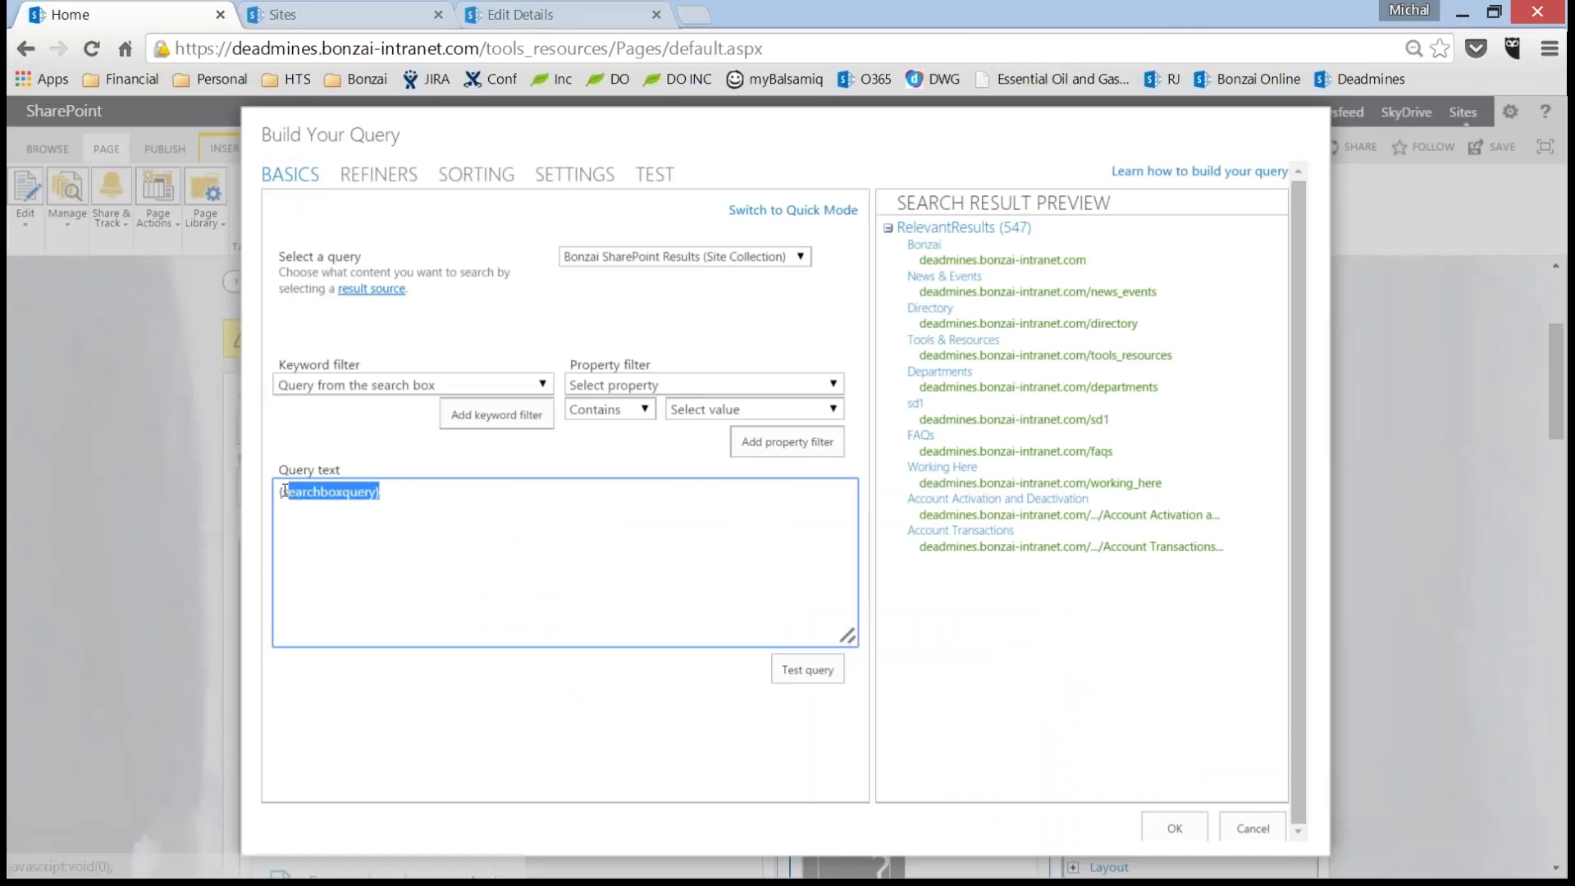
key("BackSpace")
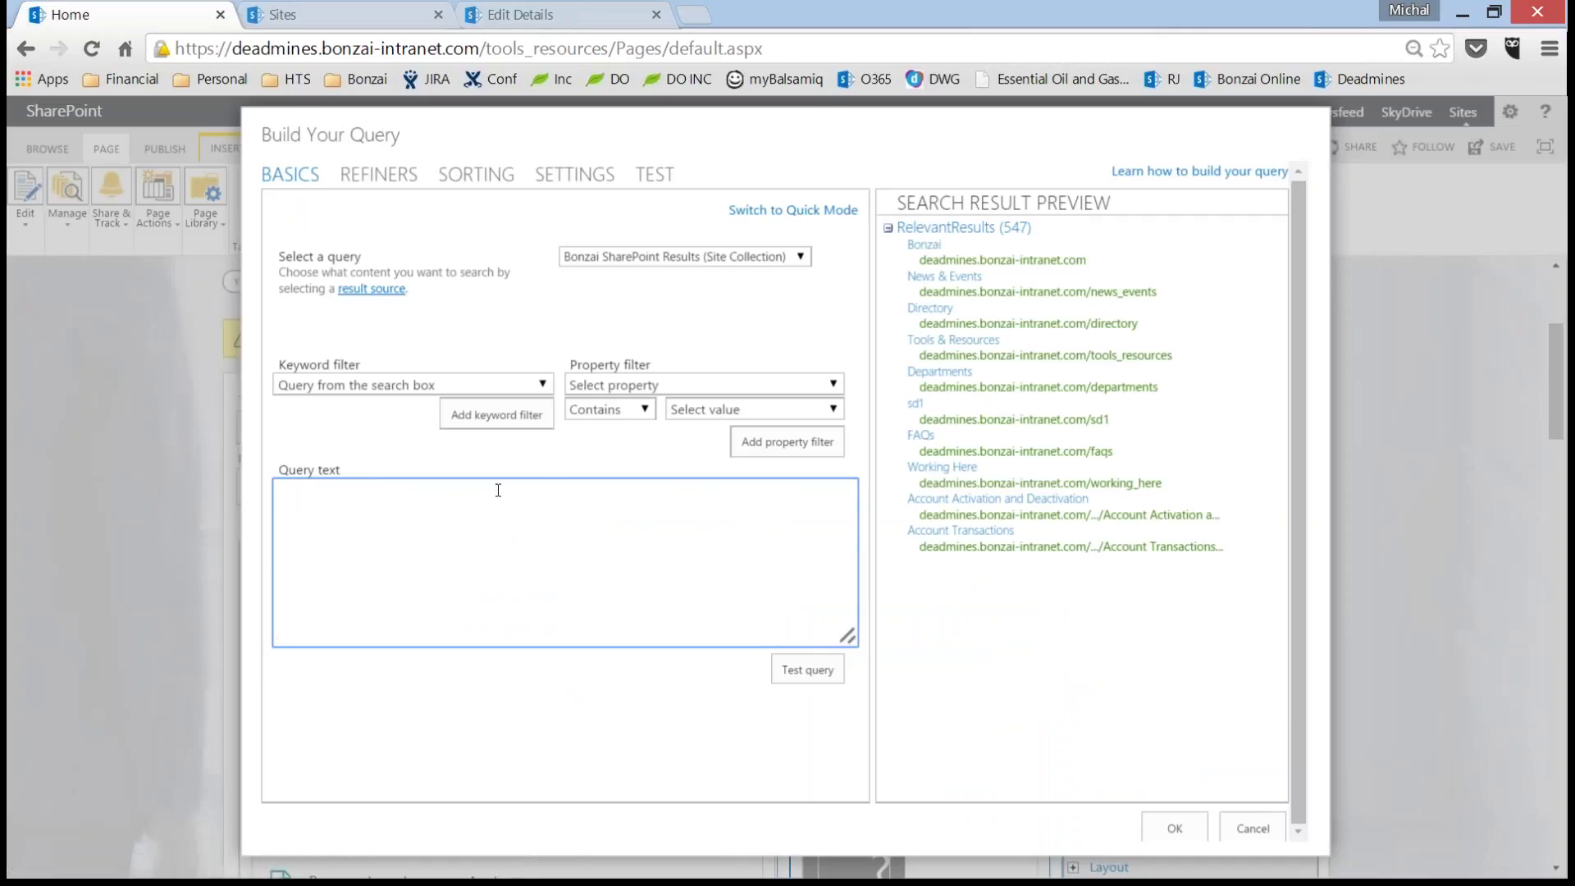
- Add a property filter for Path Contains This site to the query and test it
left_click(612, 382)
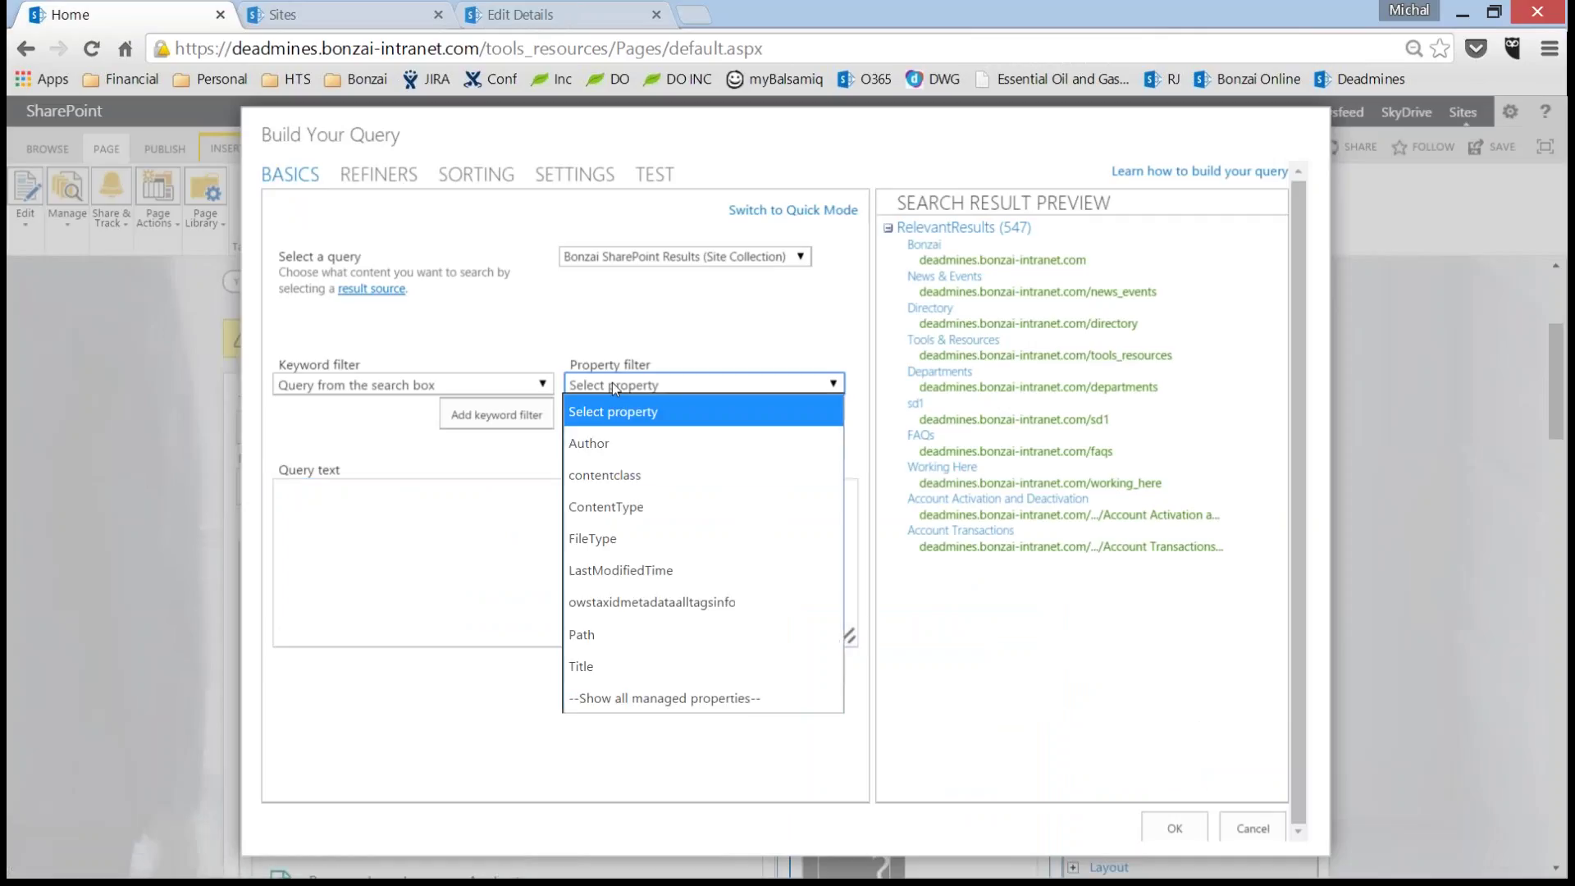
left_click(590, 634)
left_click(703, 410)
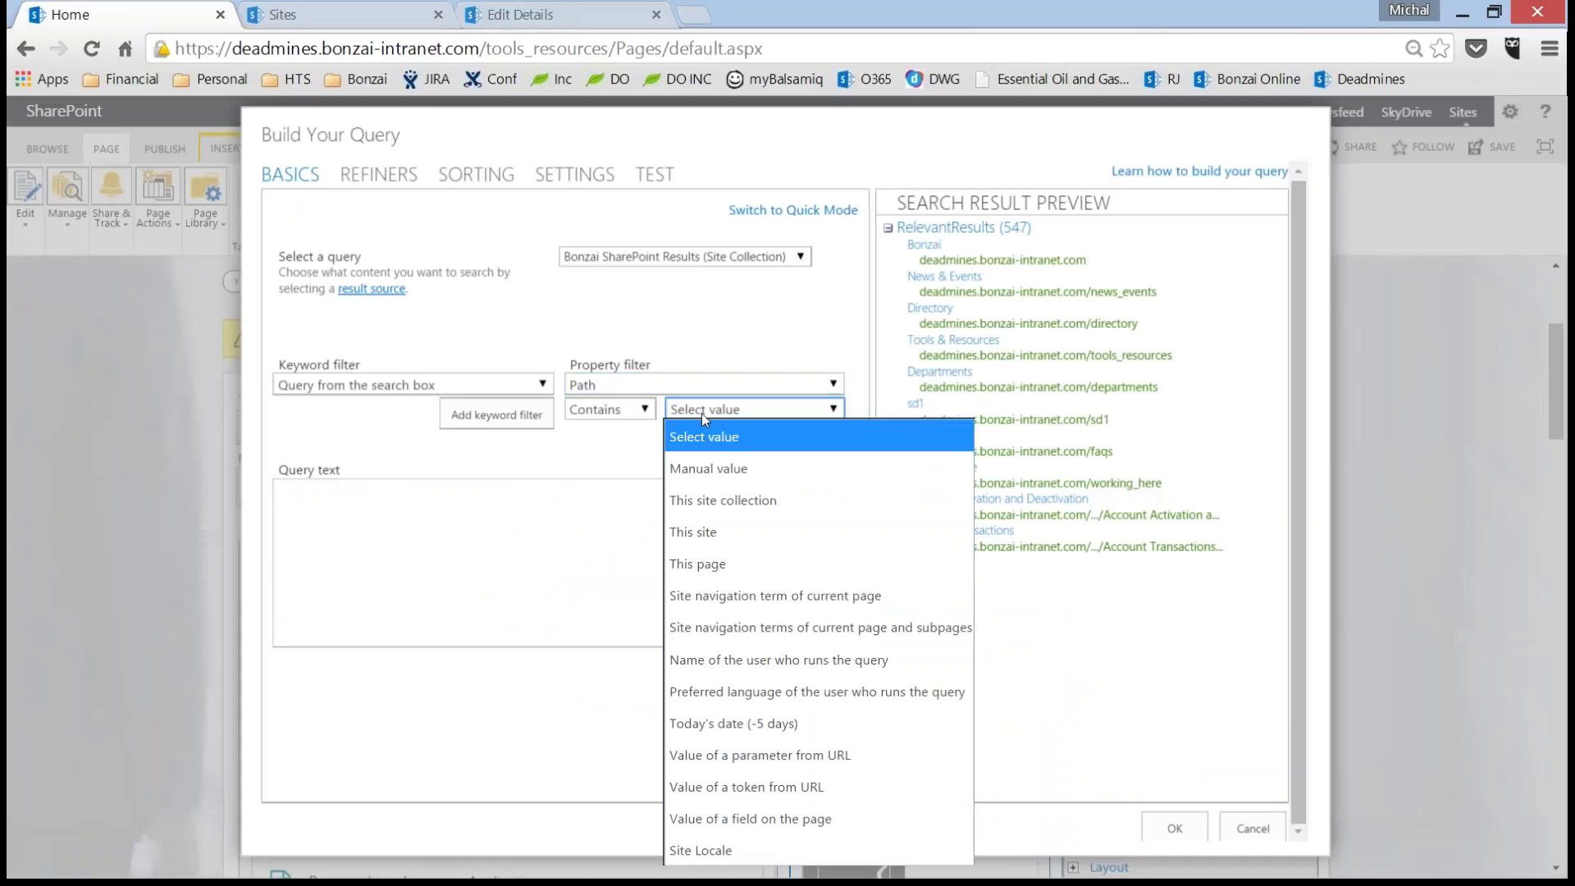
left_click(706, 532)
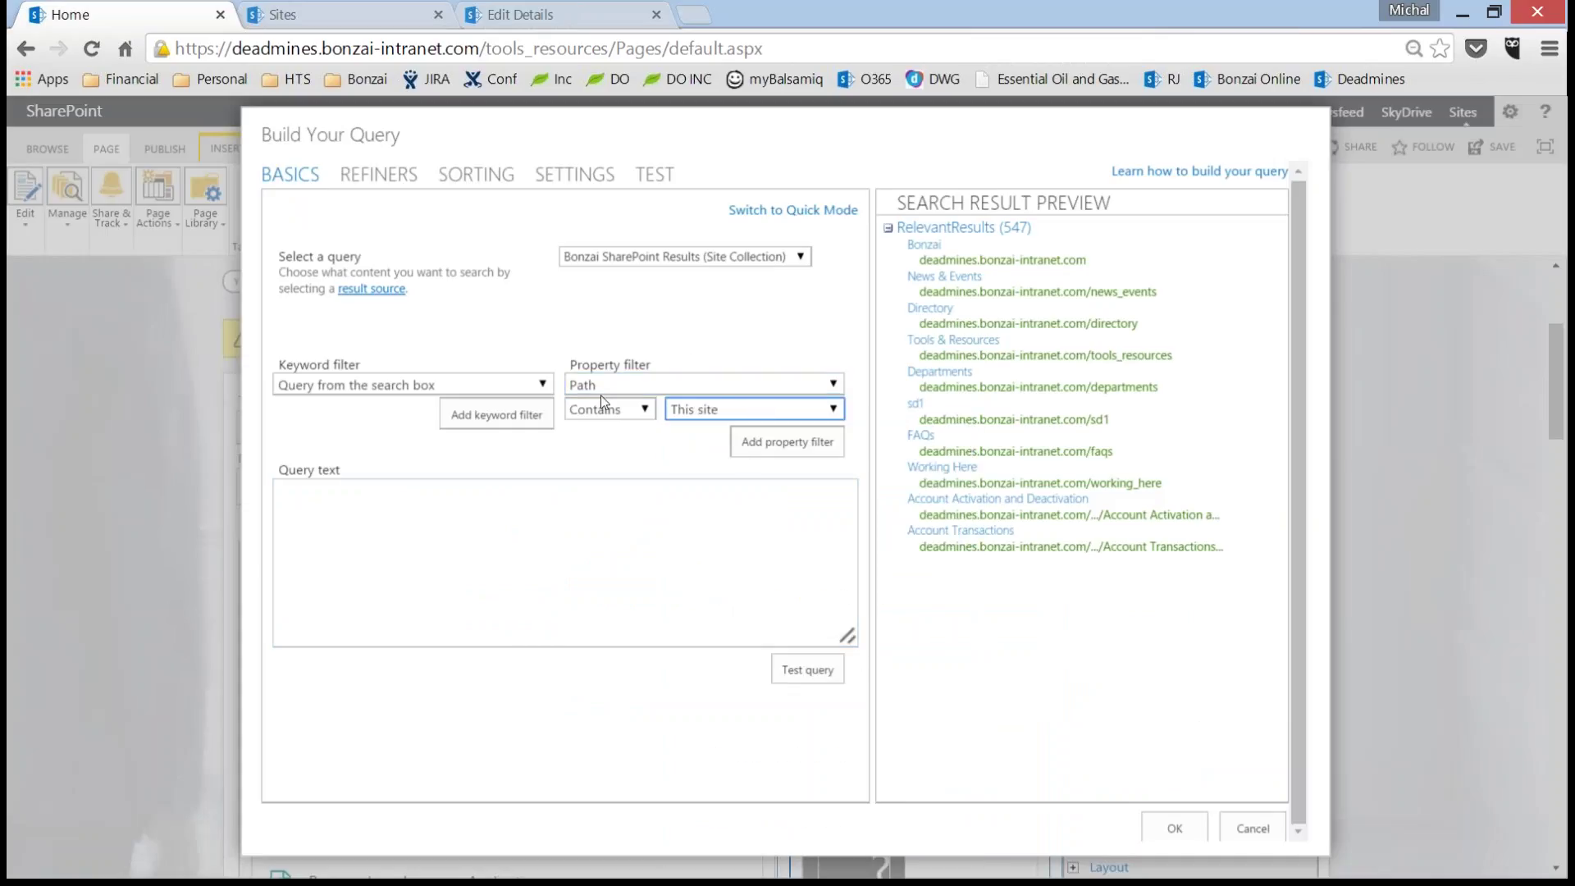
left_click(787, 447)
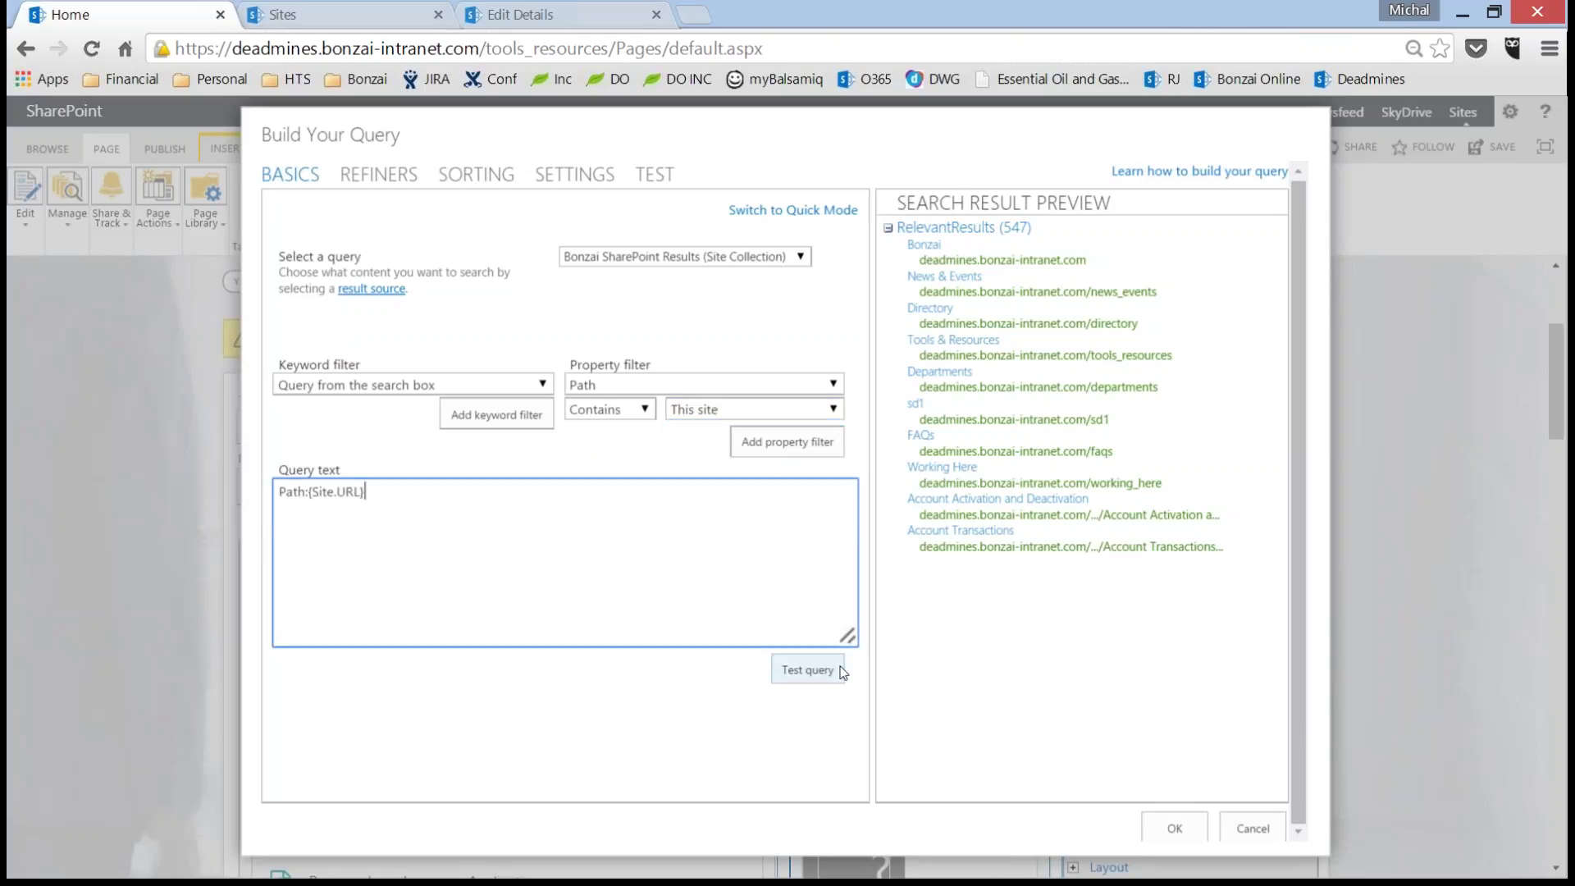
left_click(807, 670)
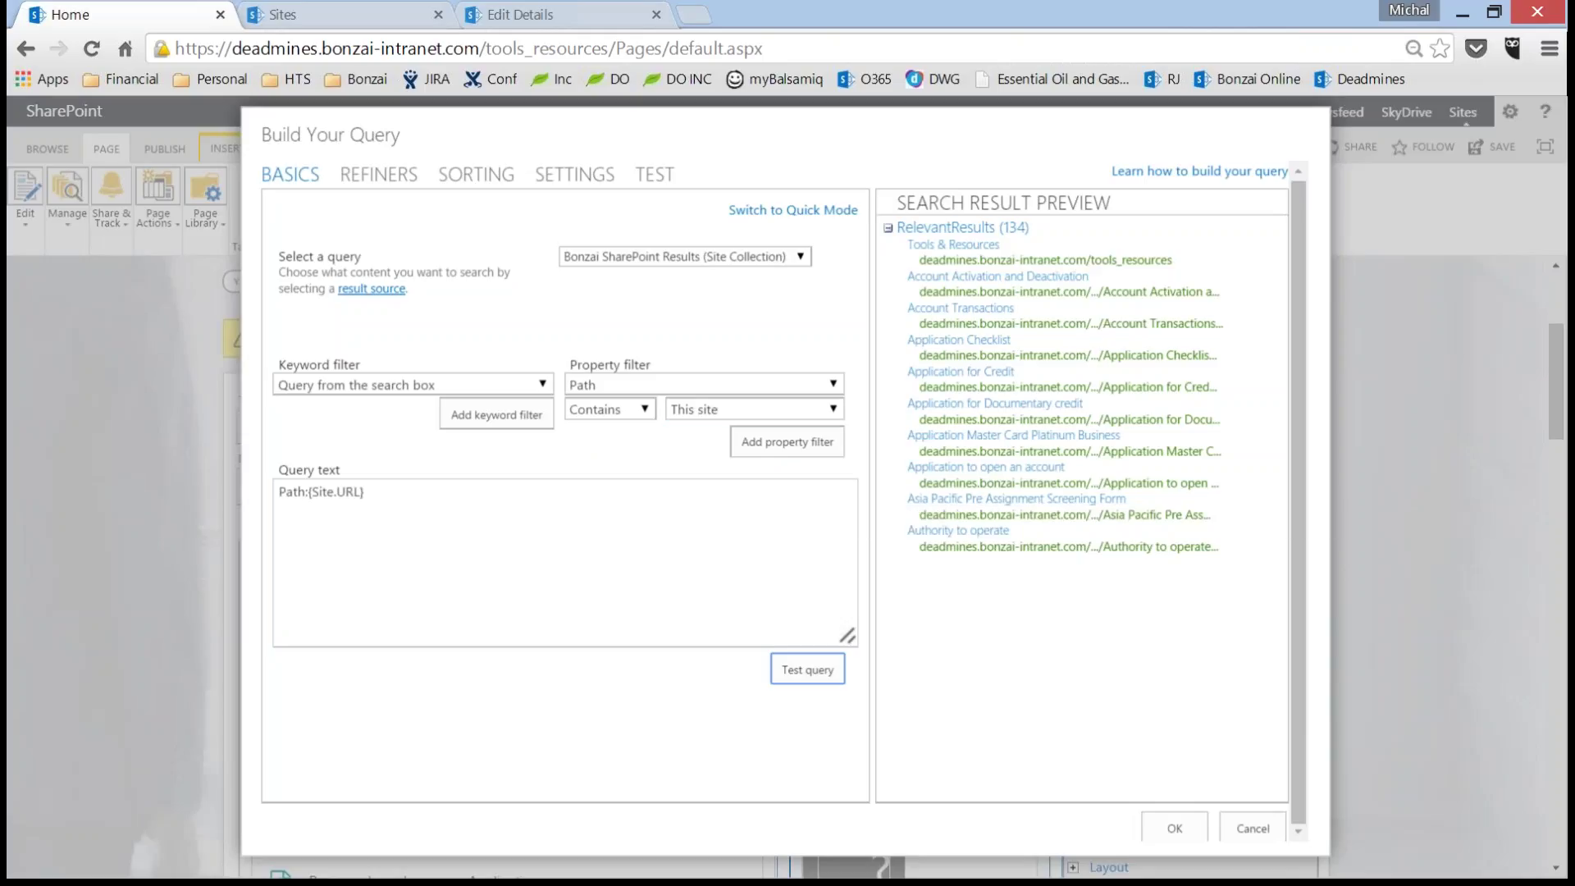
- Append "fileextension:pdf fileextension:docx" to the query text and test the query
left_click(415, 494)
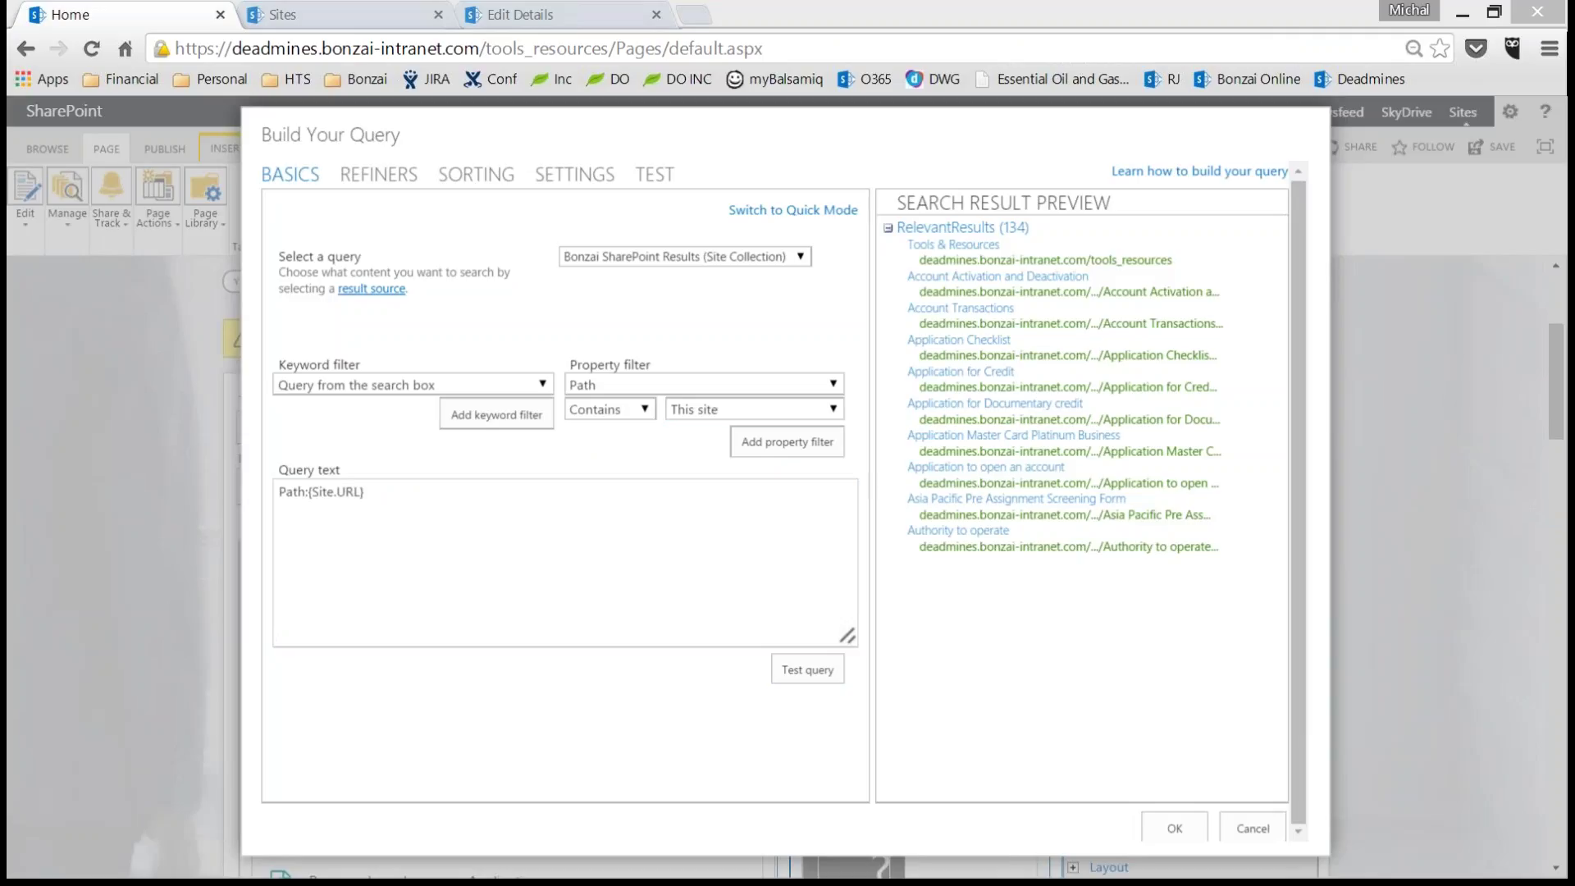
left_click(447, 489)
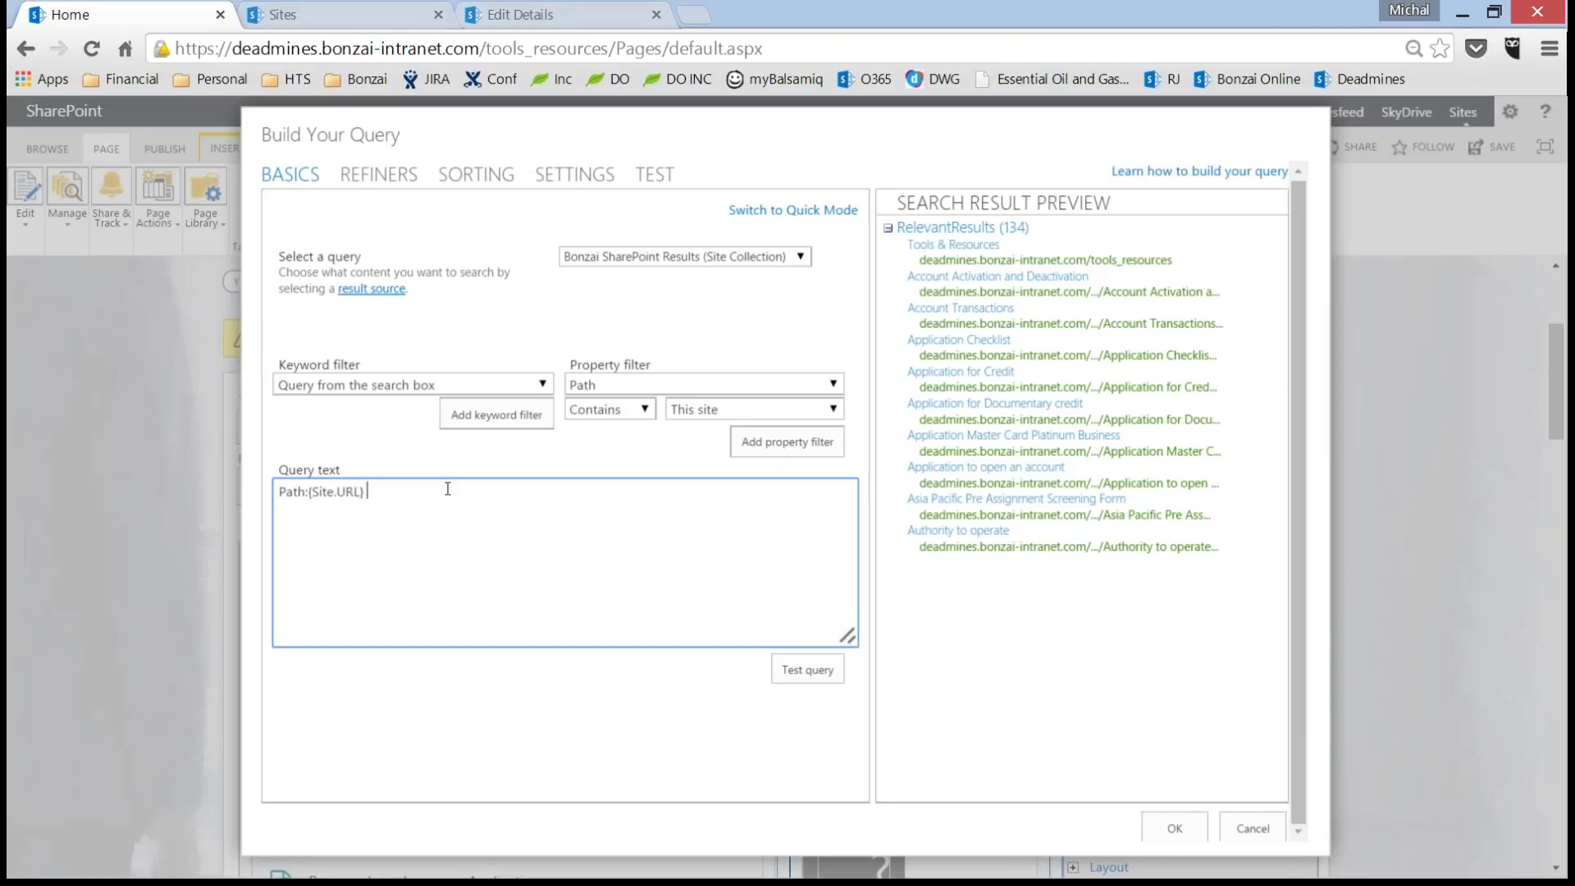
type("fileextension:pdf fileextension:docx")
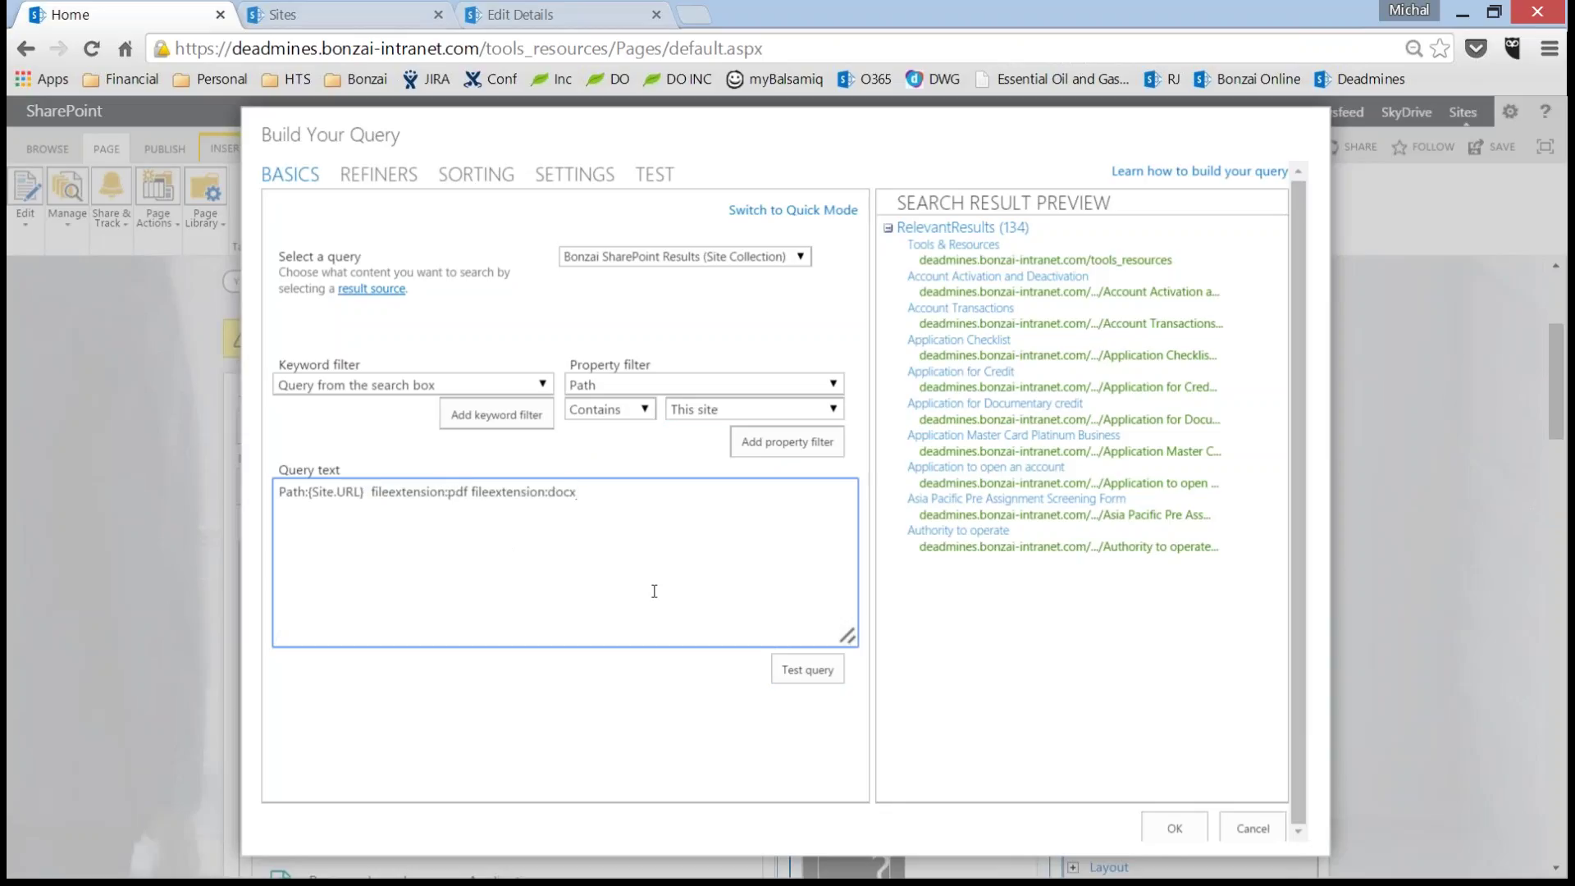
left_click(807, 674)
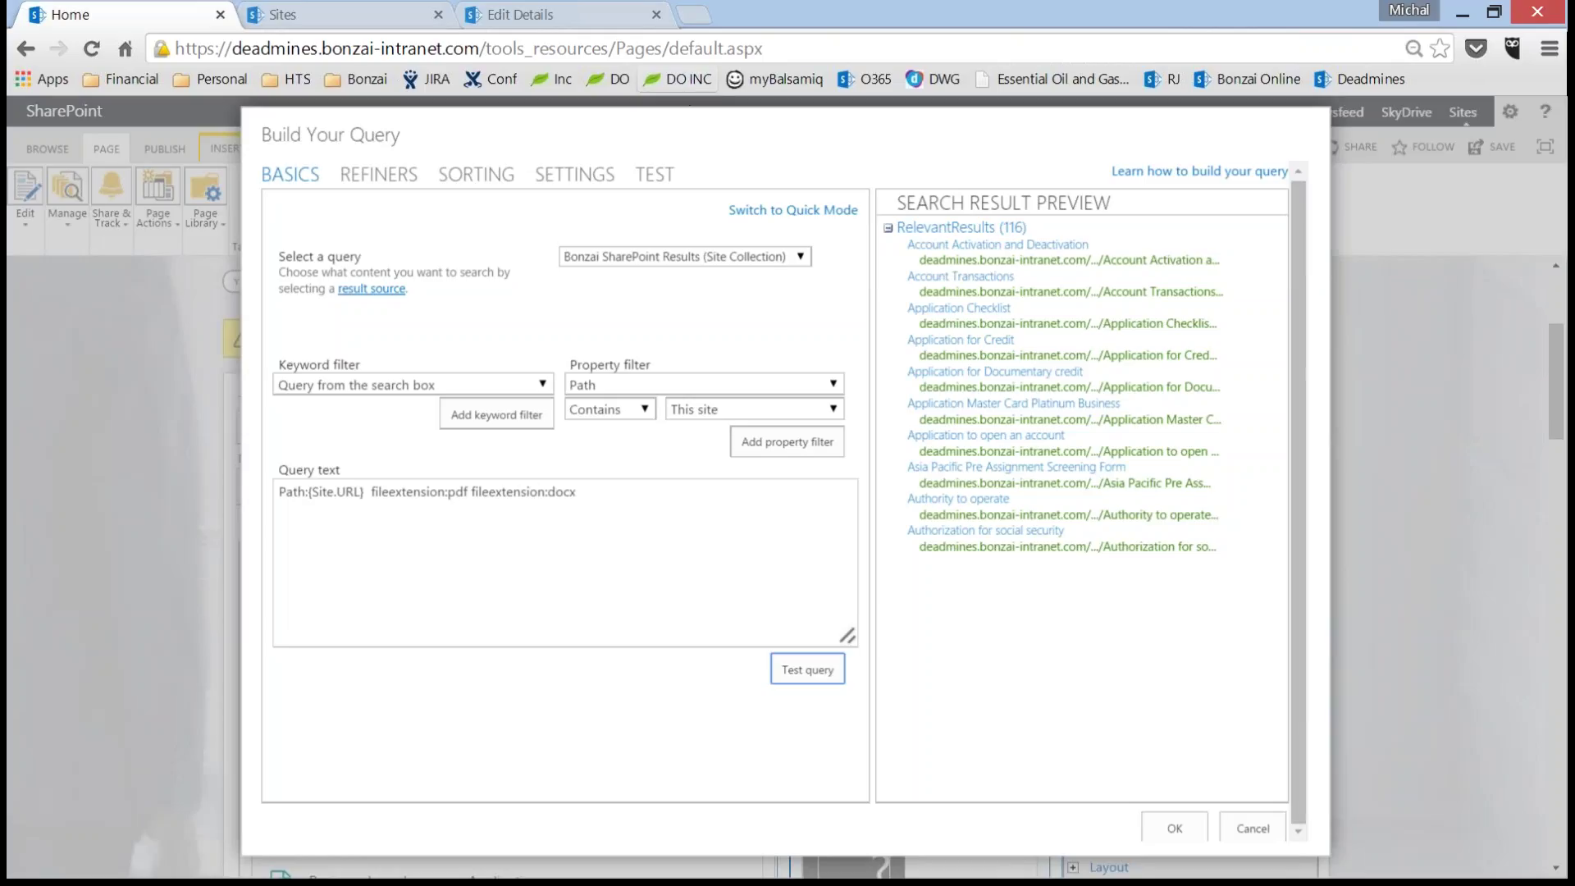
- Sort the query results by LastModifiedTime in Descending order and test the query again
left_click(476, 175)
left_click(514, 260)
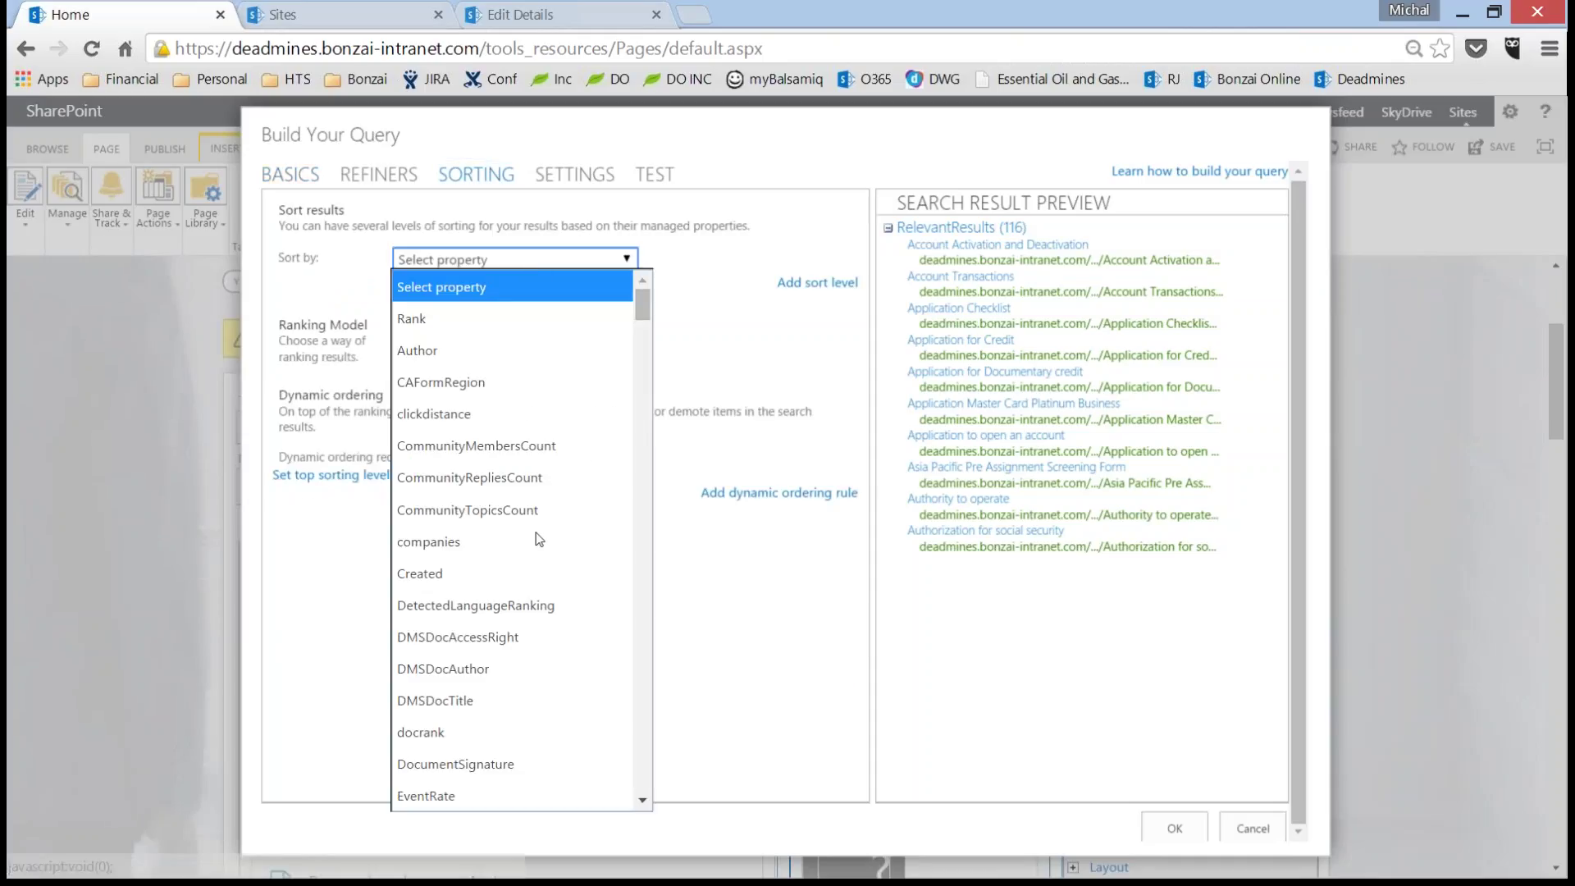
scroll(539, 539, "down", 3)
left_click(520, 790)
left_click(722, 256)
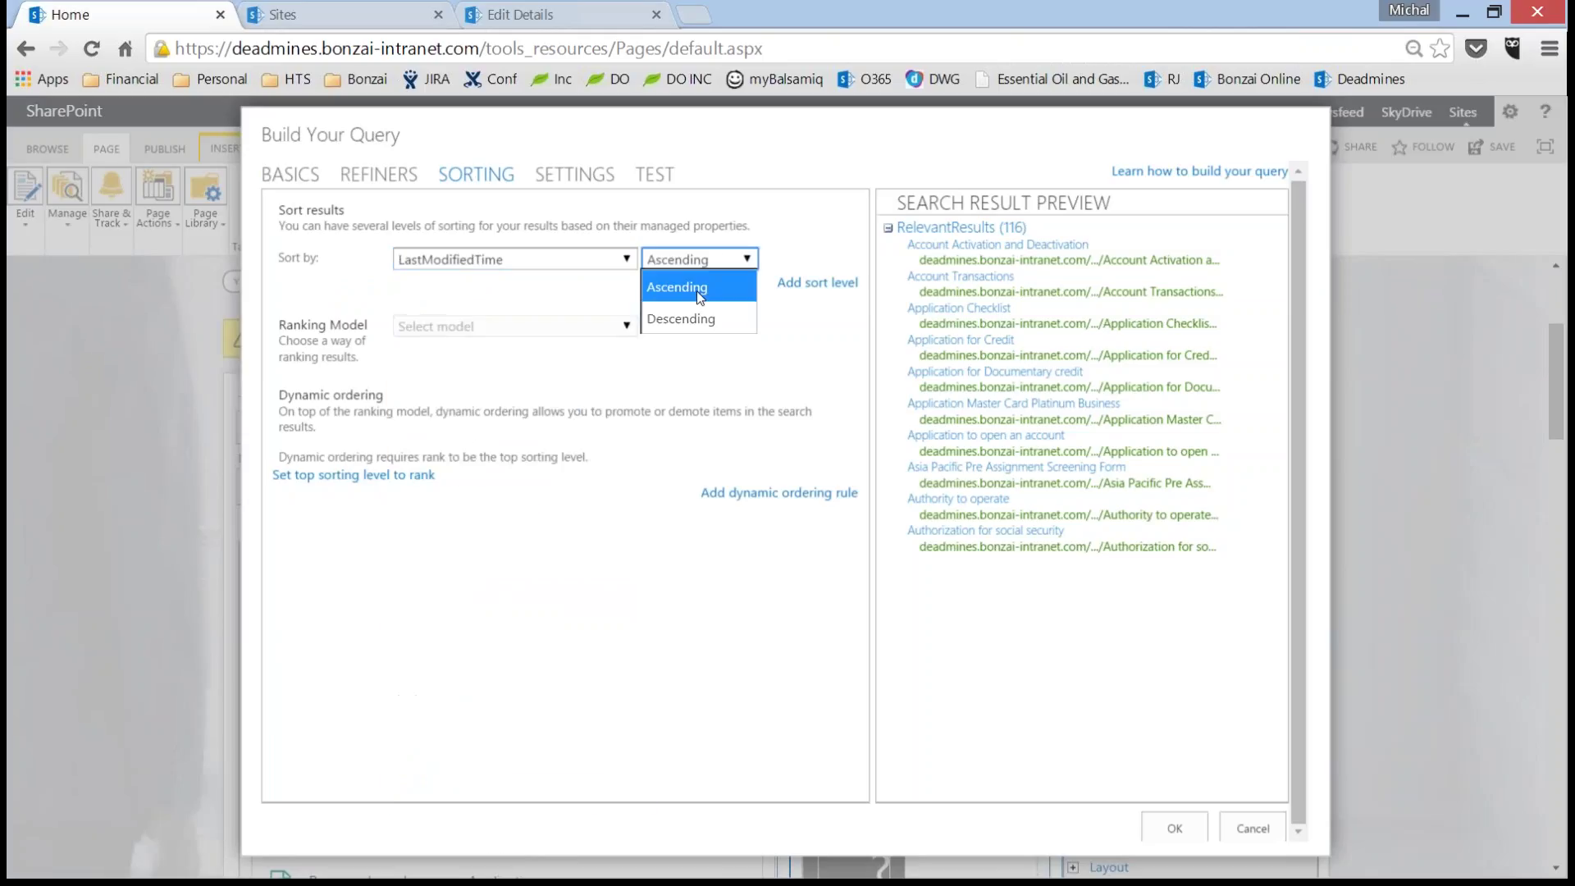
left_click(692, 318)
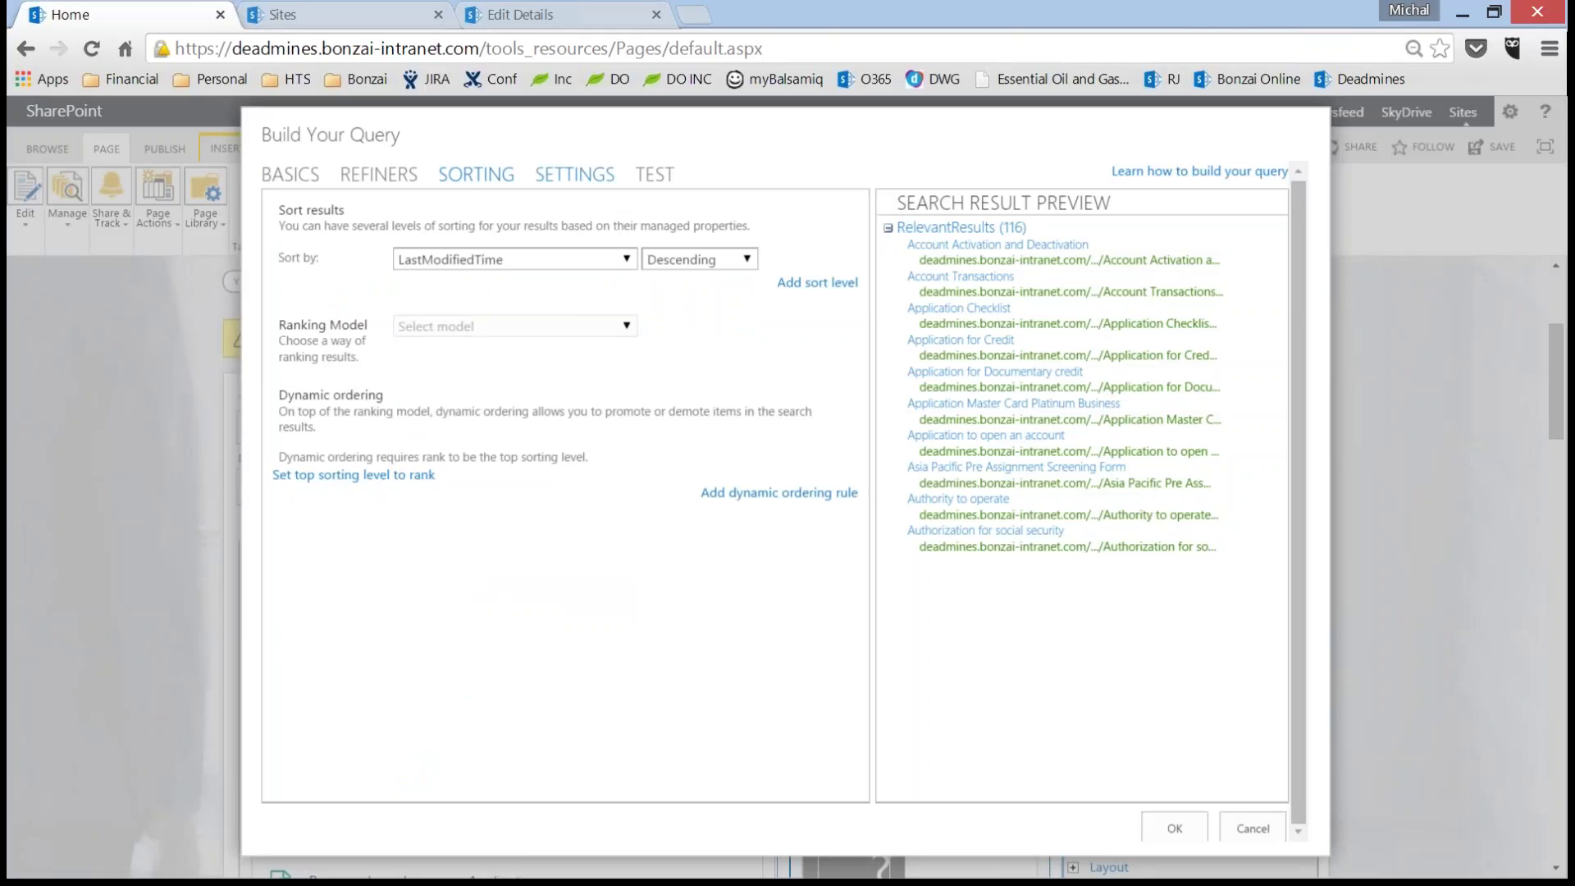
left_click(289, 174)
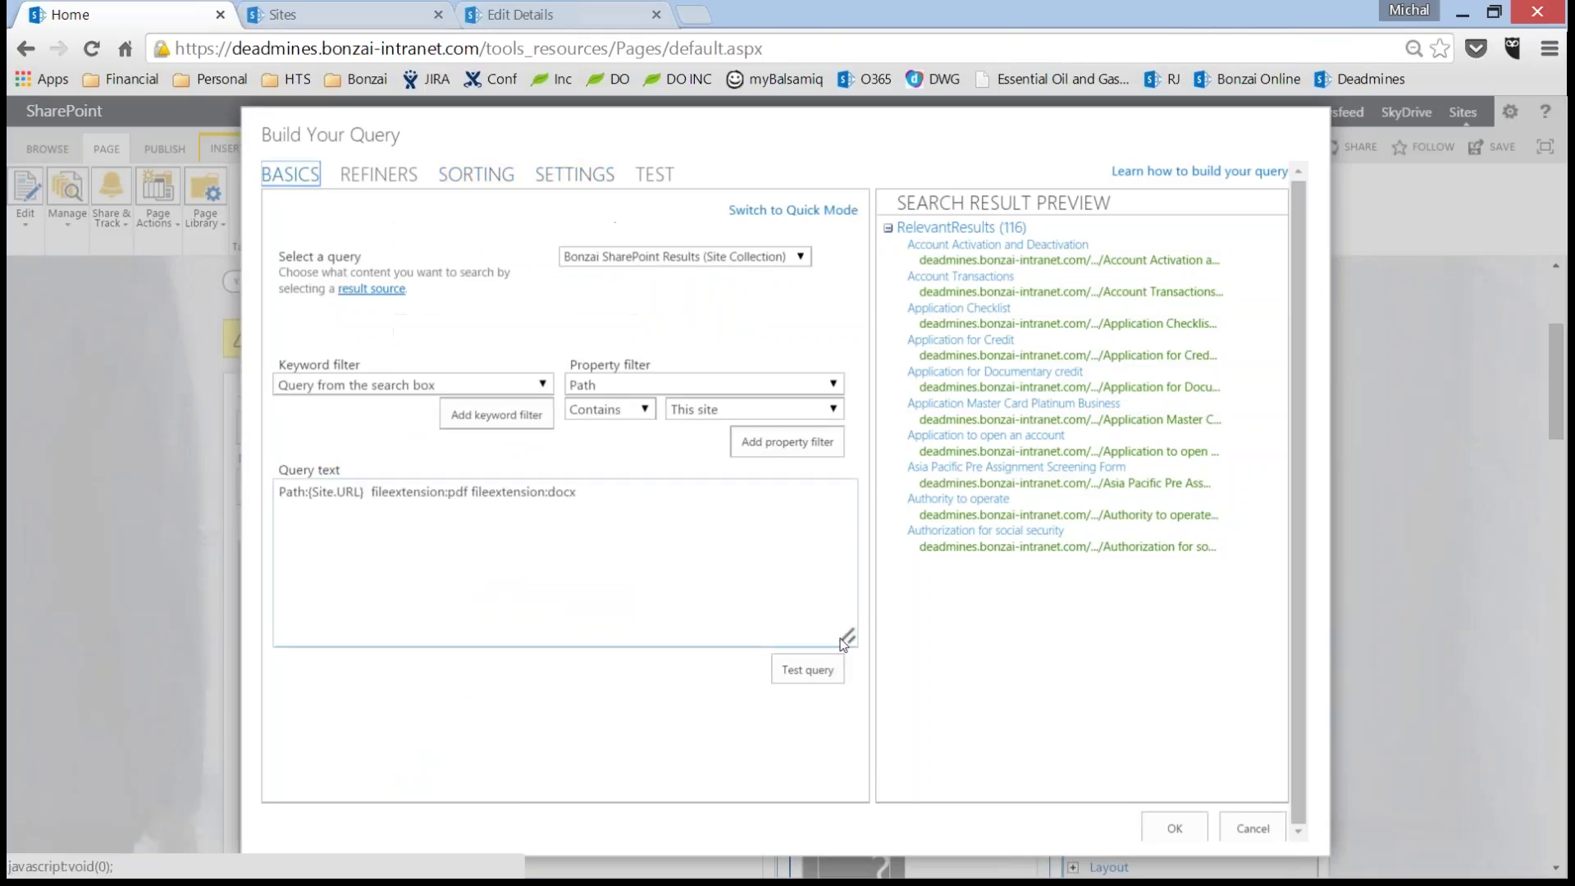
left_click(807, 660)
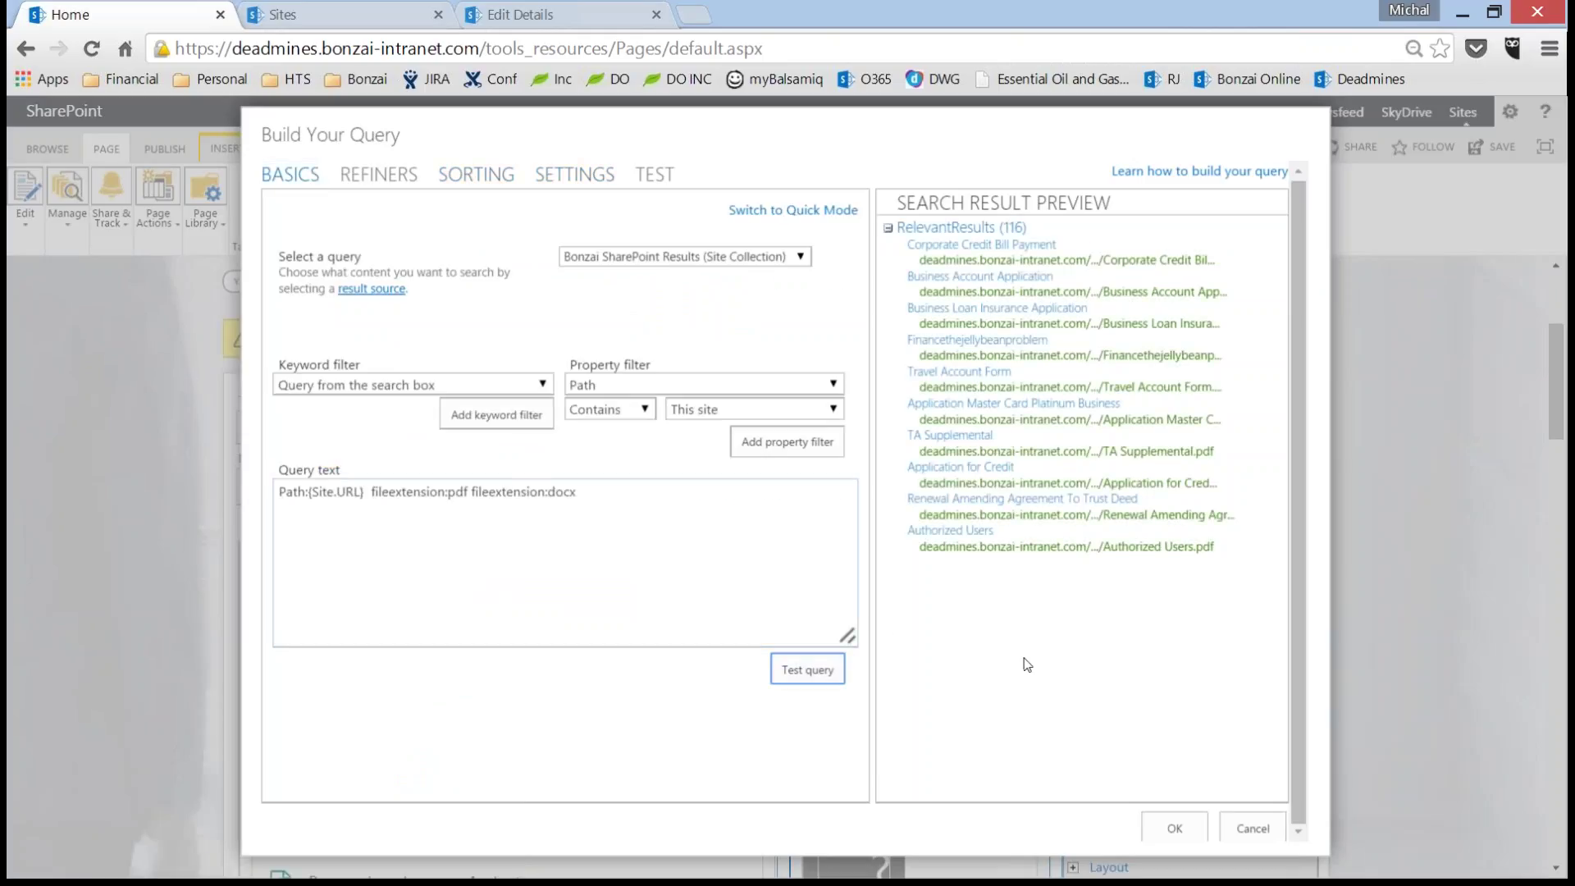
- Accept the built query and apply it to the Content Search web part
left_click(1166, 823)
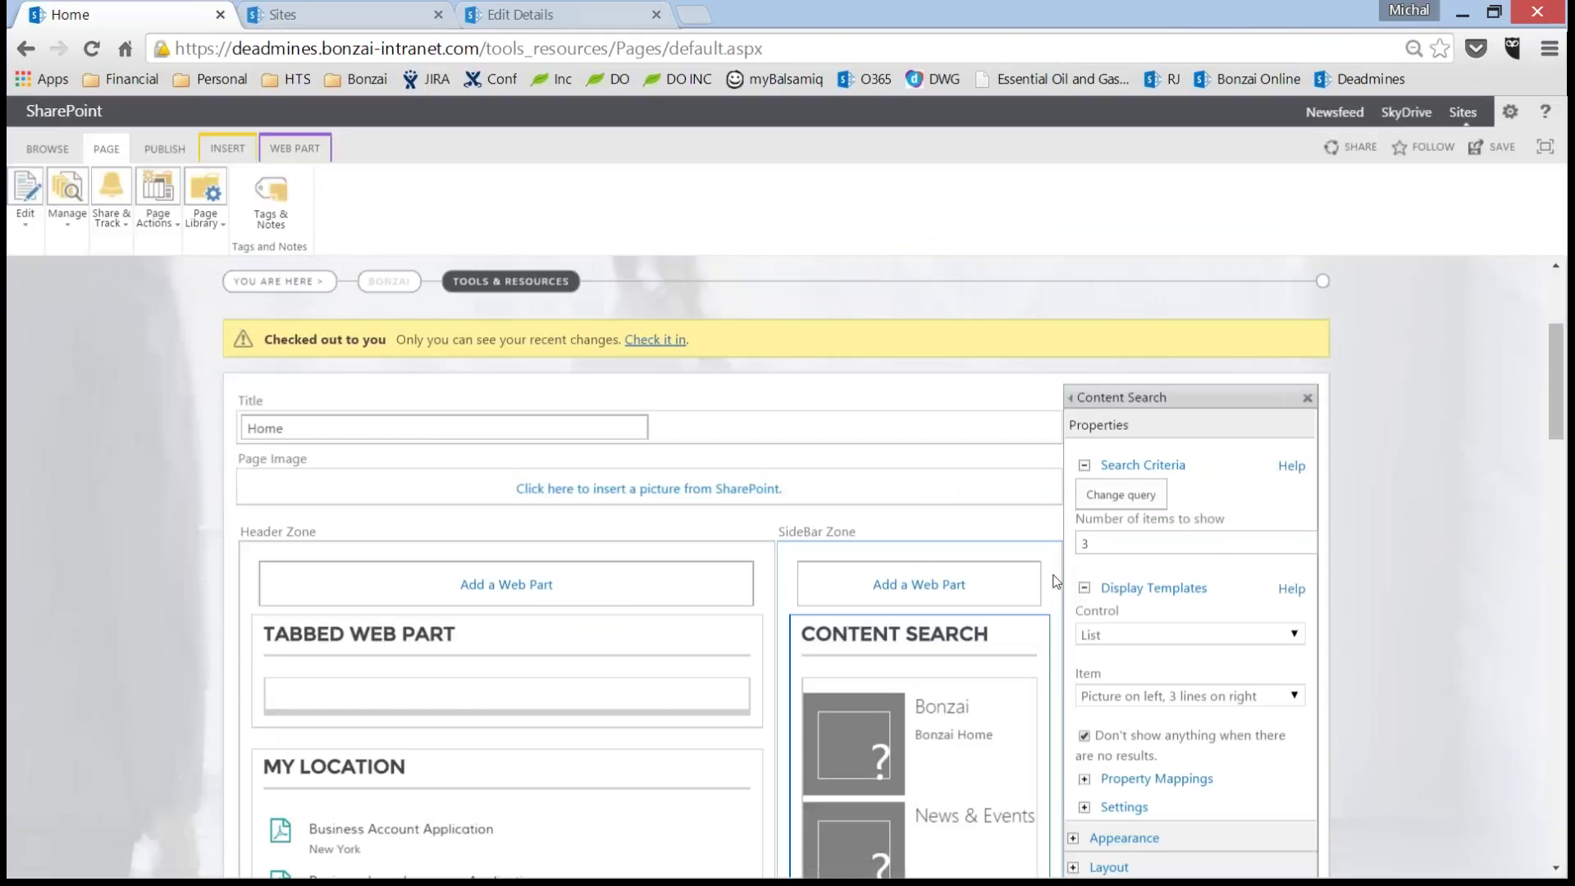
scroll(1115, 556, "down", 2)
scroll(1113, 556, "down", 1)
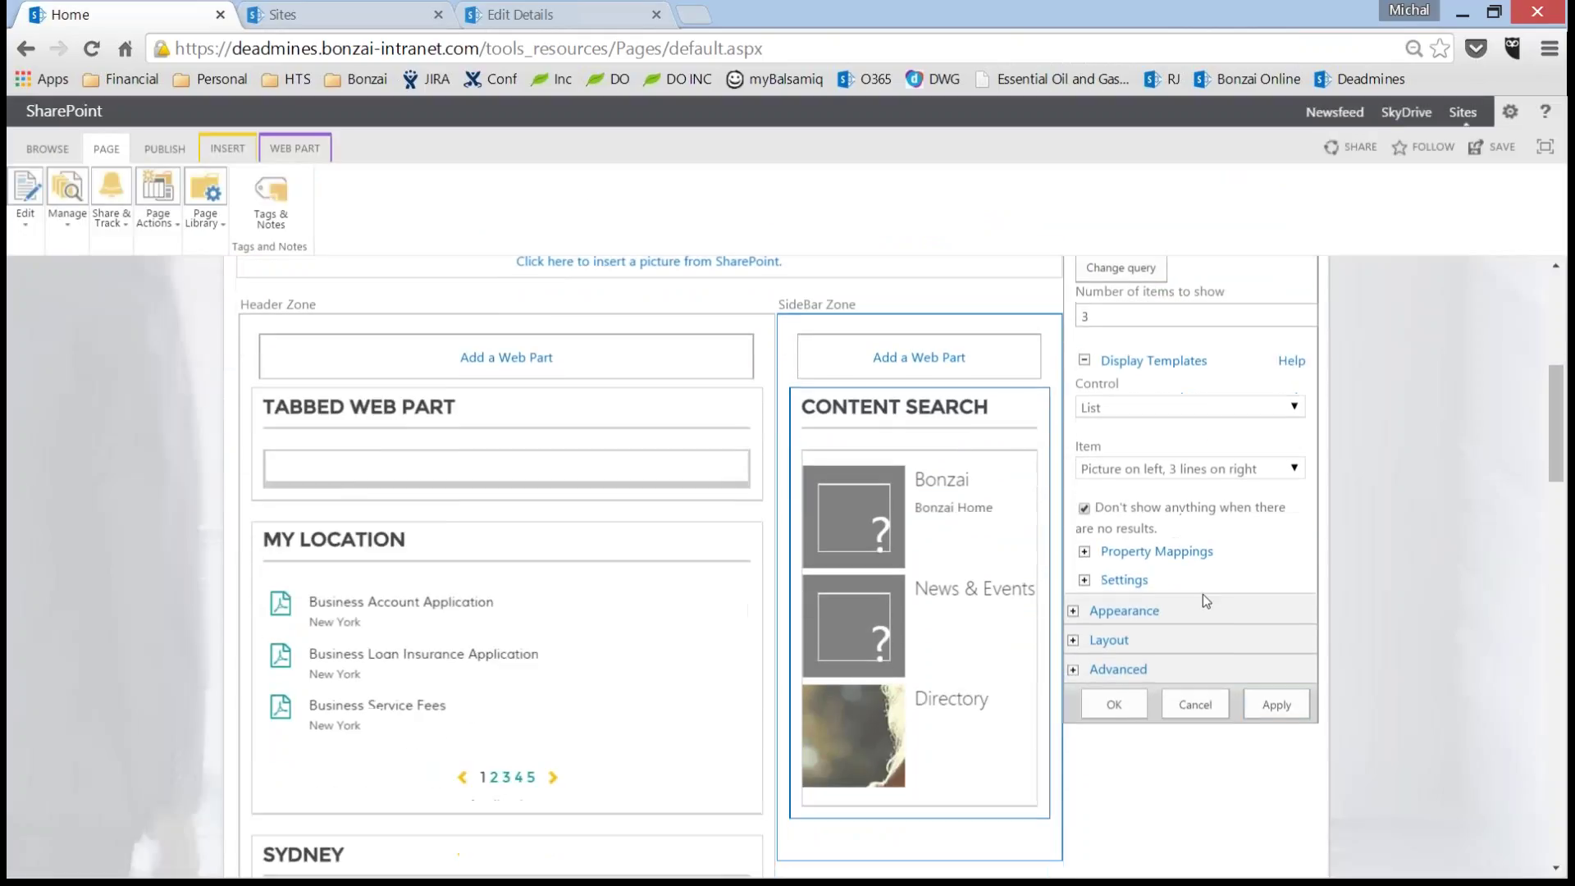
left_click(1279, 703)
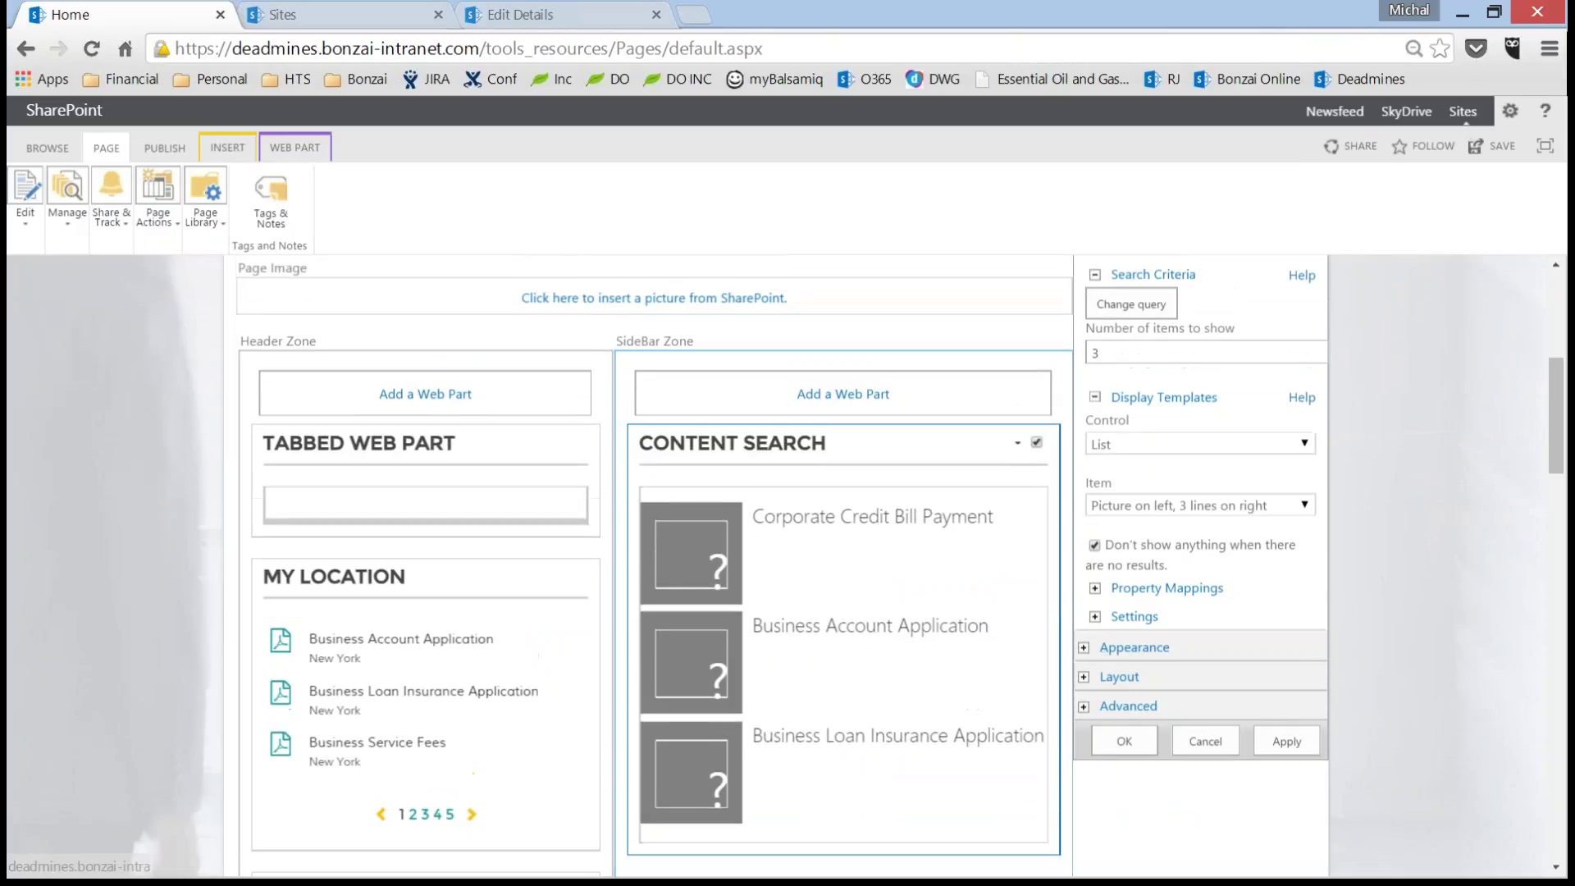
- Set the web part's Item display template to Bonzai Documents Display 1 Column
left_click(1211, 504)
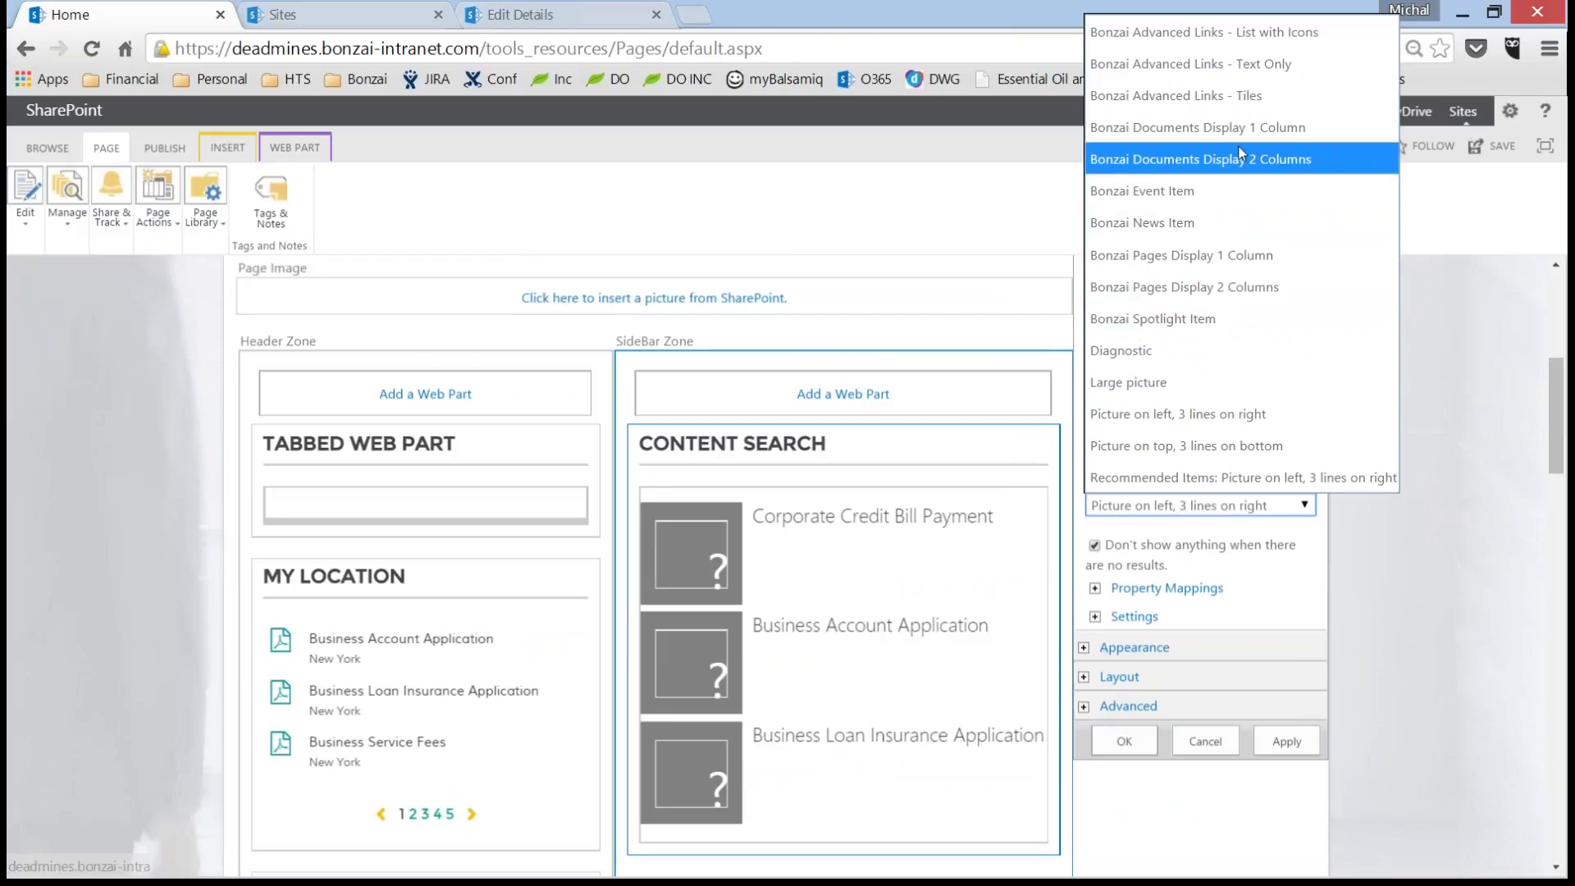
left_click(1266, 511)
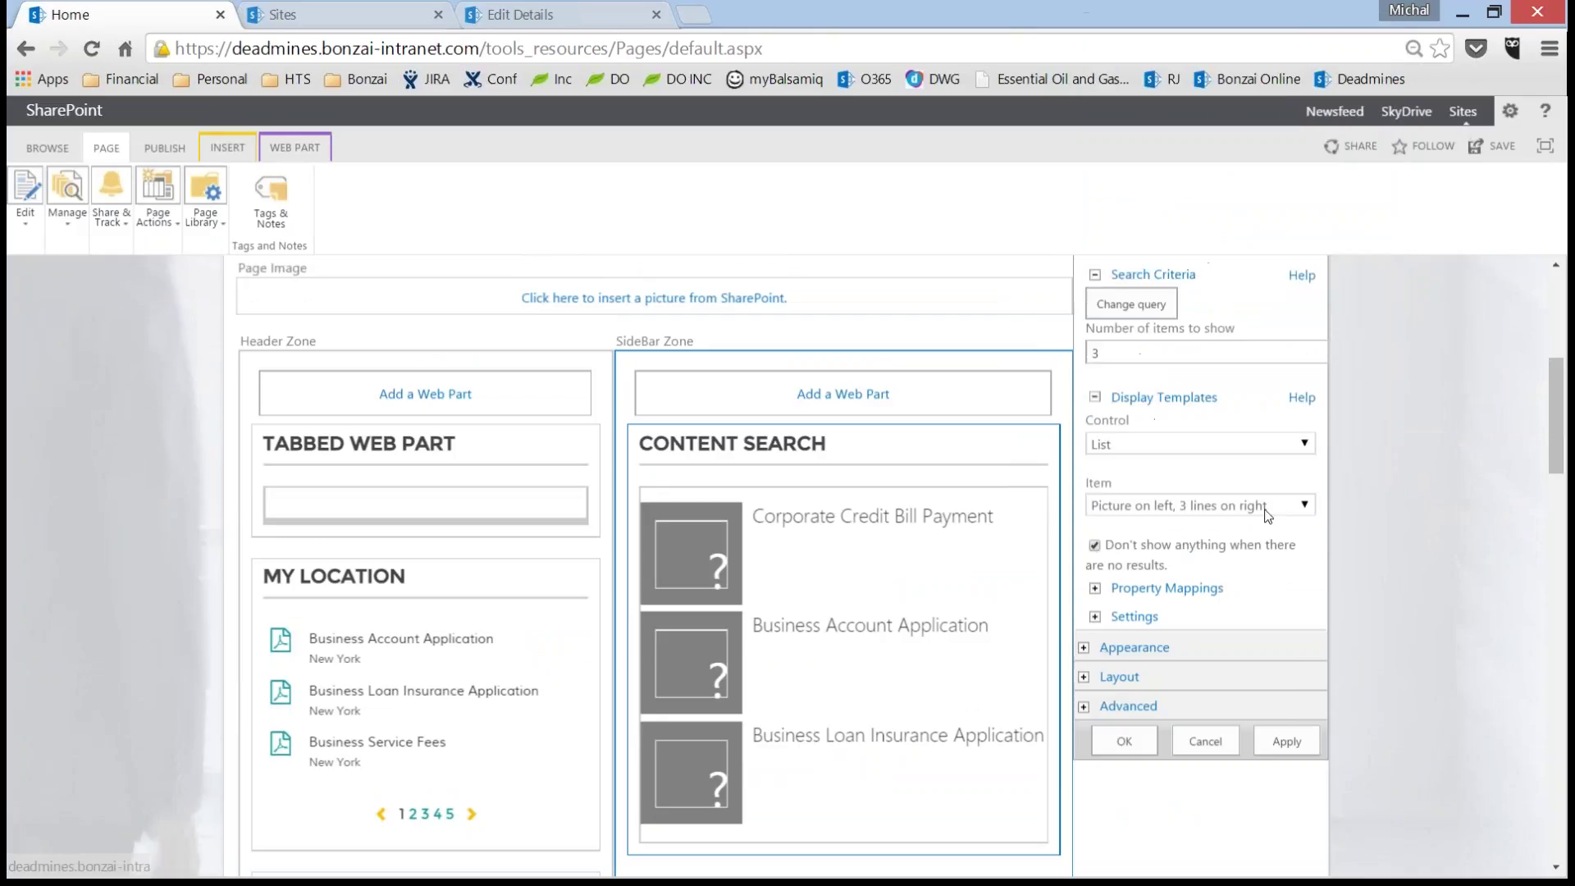
left_click(1277, 501)
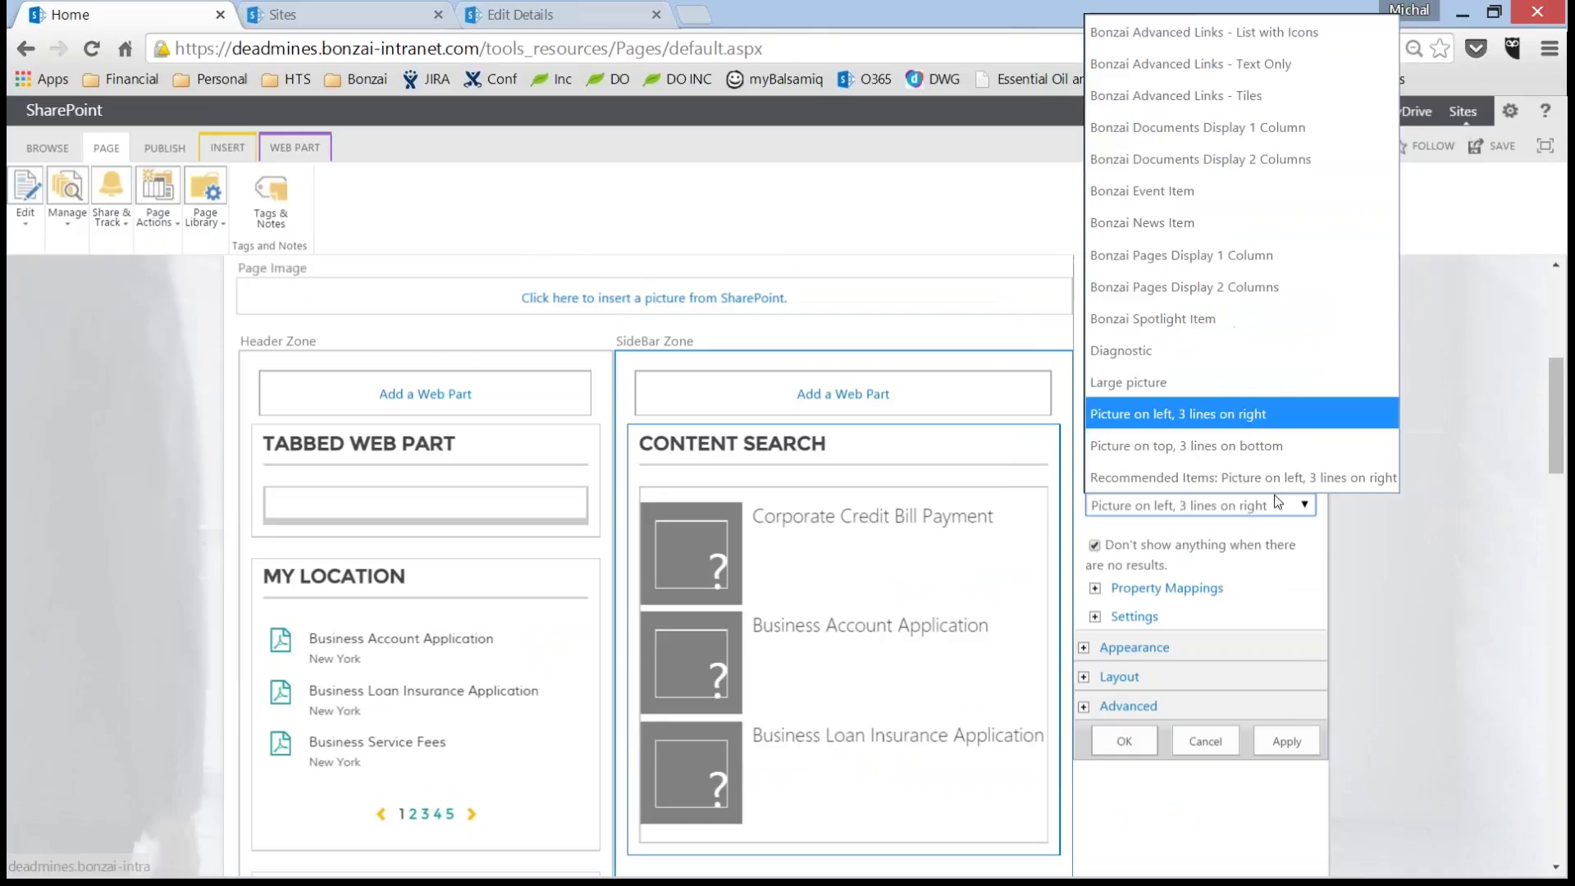
left_click(1248, 128)
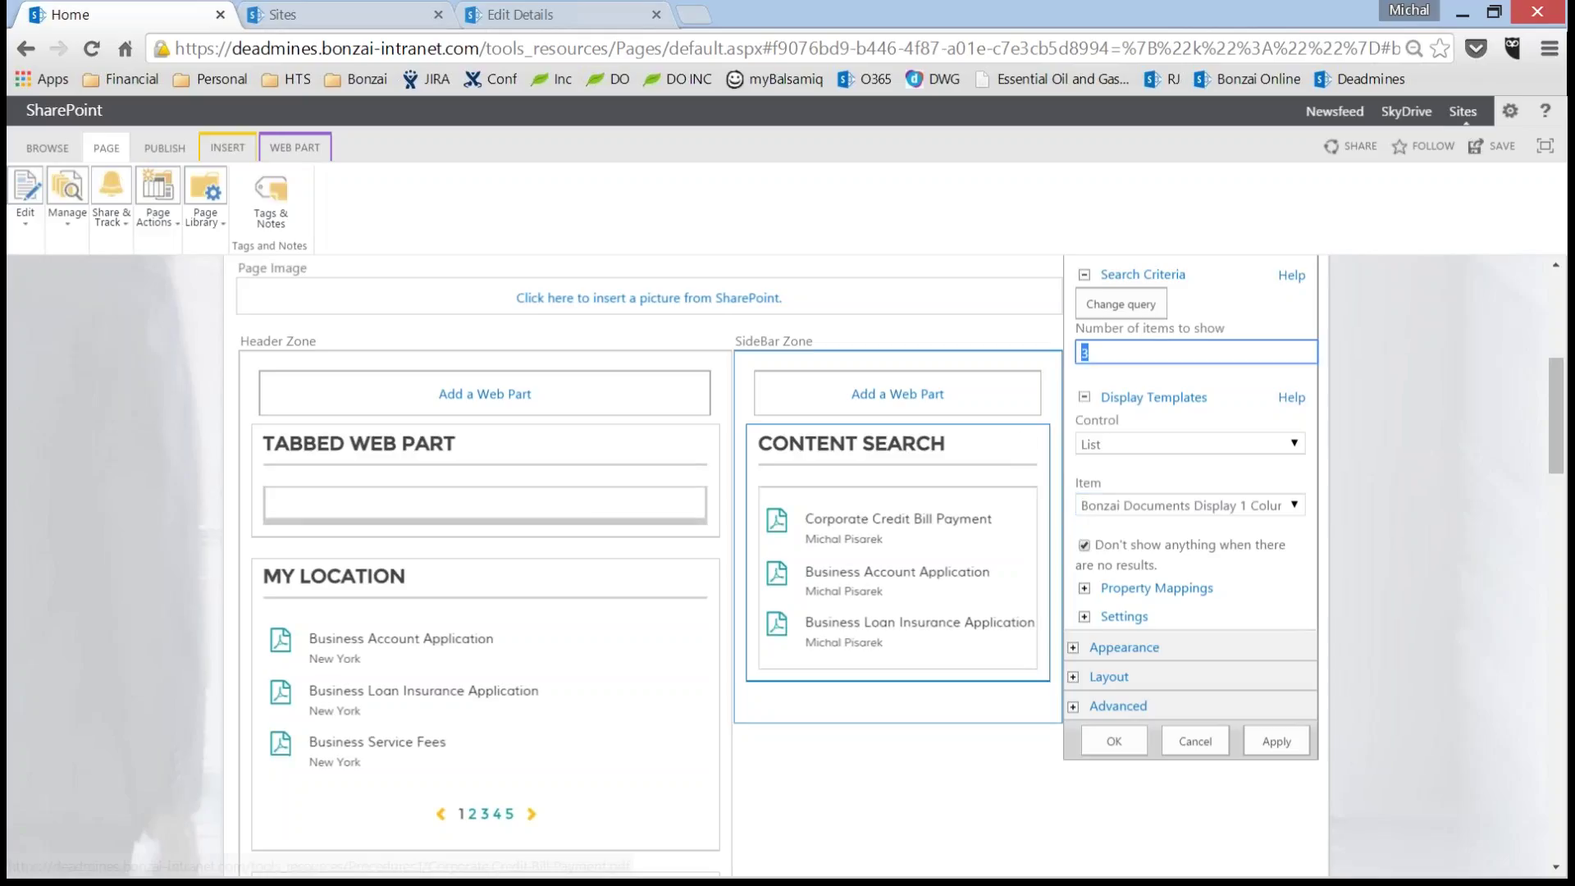
- Set the number of items to show to 8, title the web part "Recently Updated Content" and apply the changes
type("6")
left_click(1074, 648)
type("Recently U")
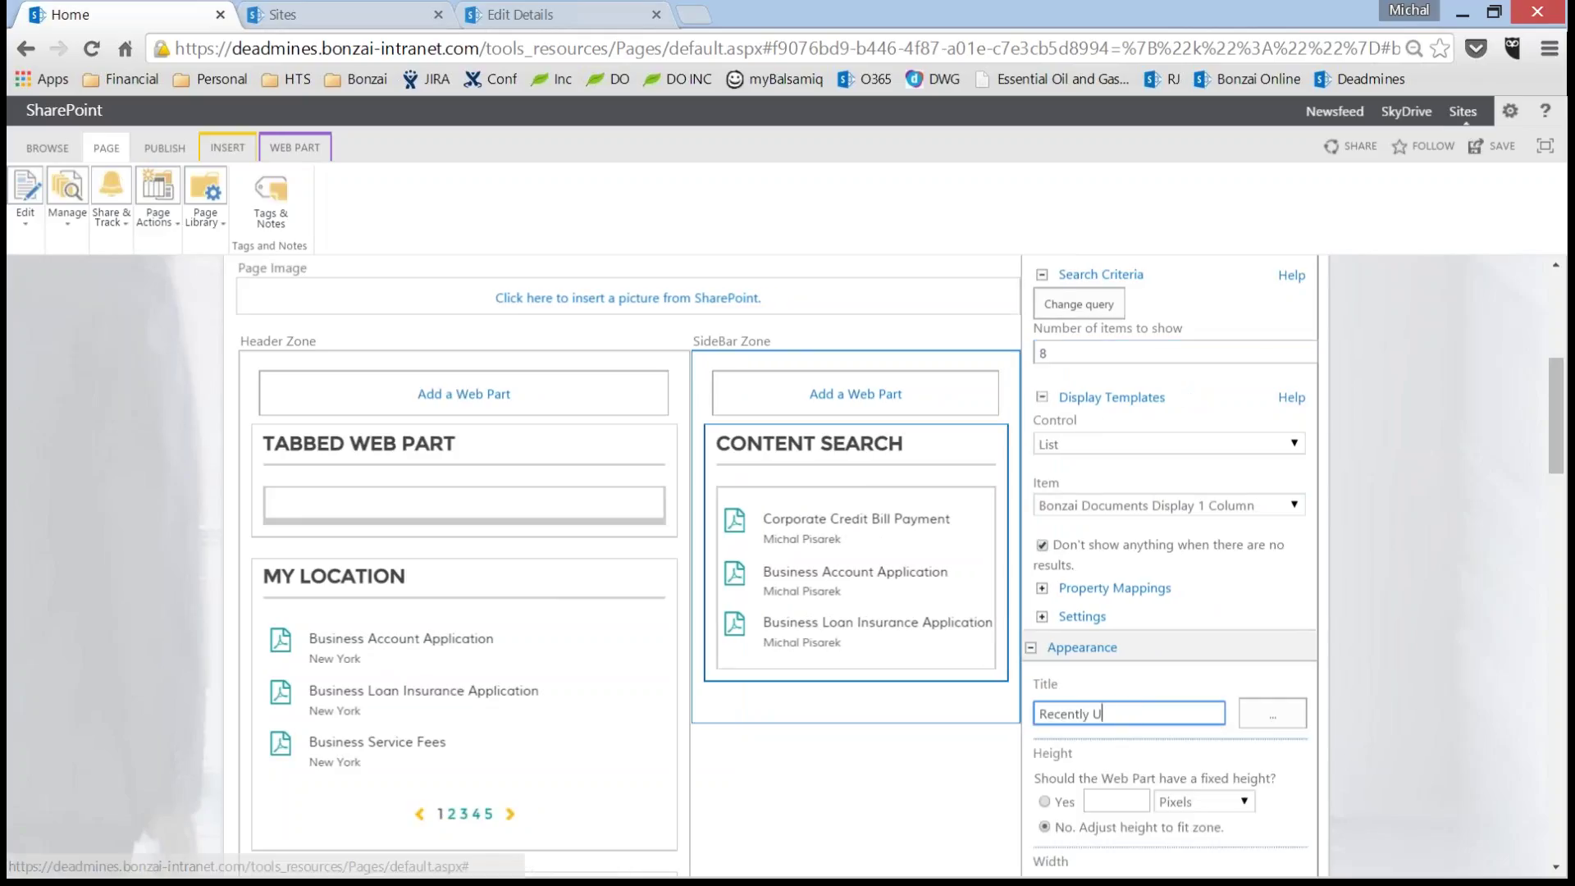
type("pdated Content")
scroll(1157, 556, "down", 4)
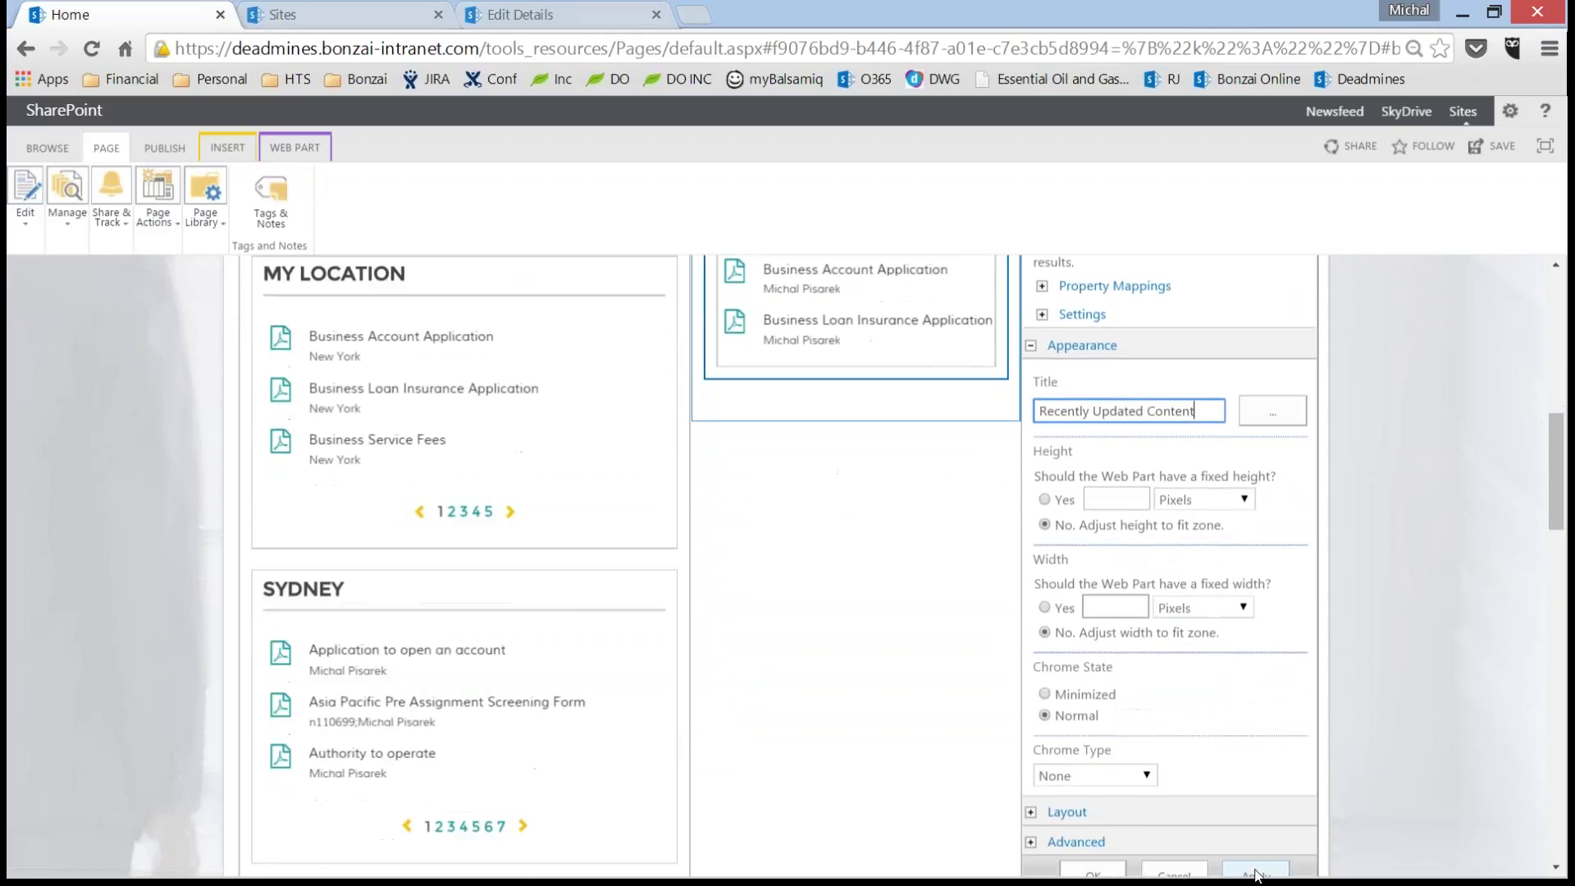
left_click(1254, 872)
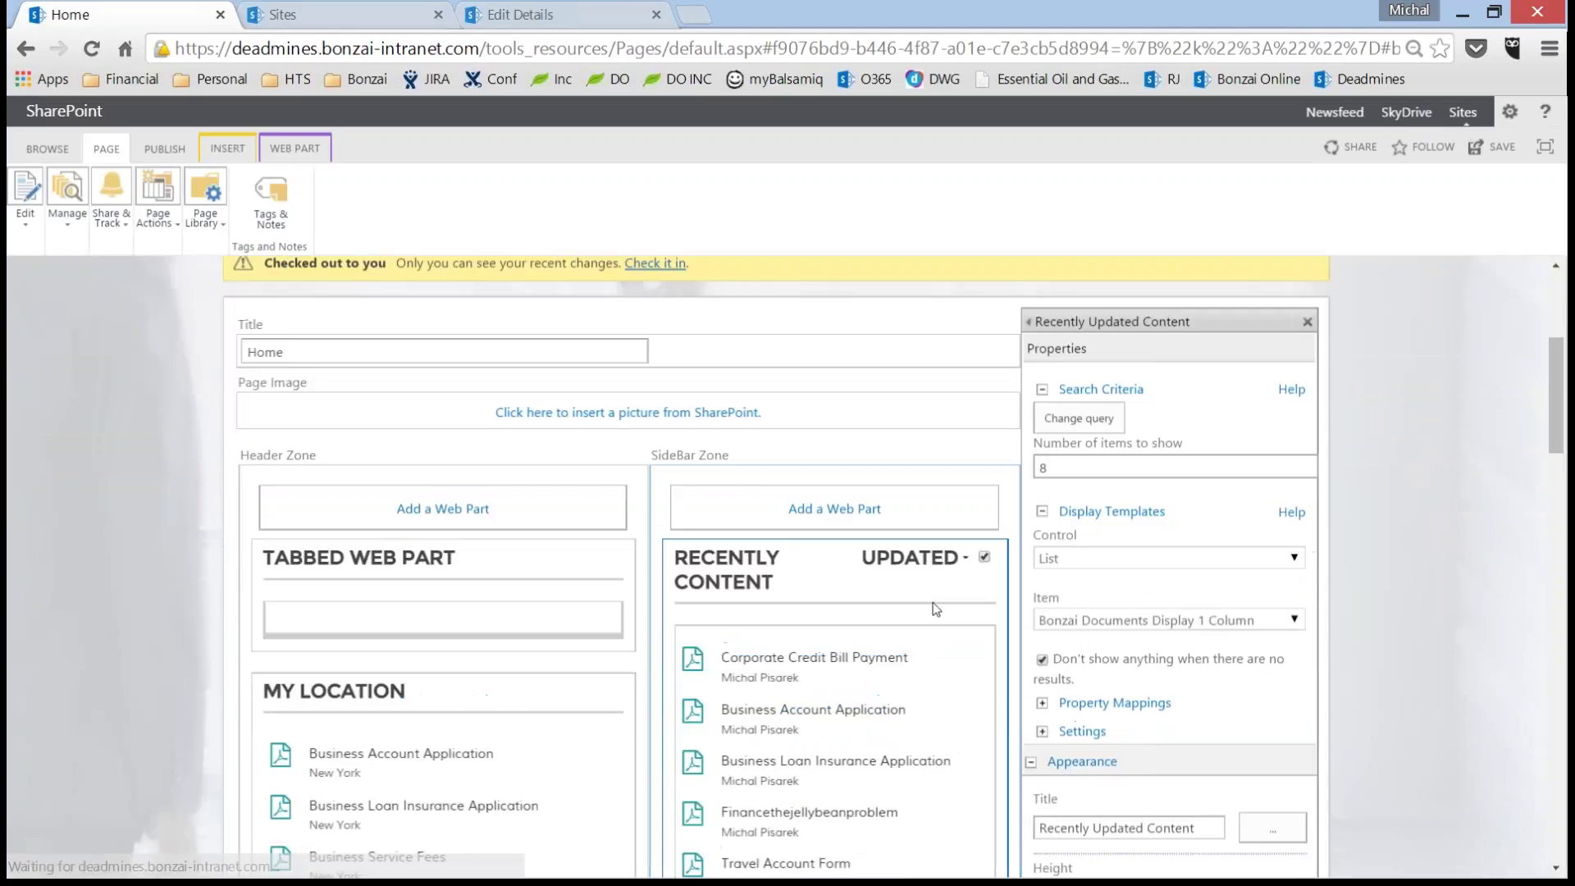
- Enable changing the mapping of managed properties in the Recently Updated Content web part's Property Mappings
scroll(932, 610, "down", 3)
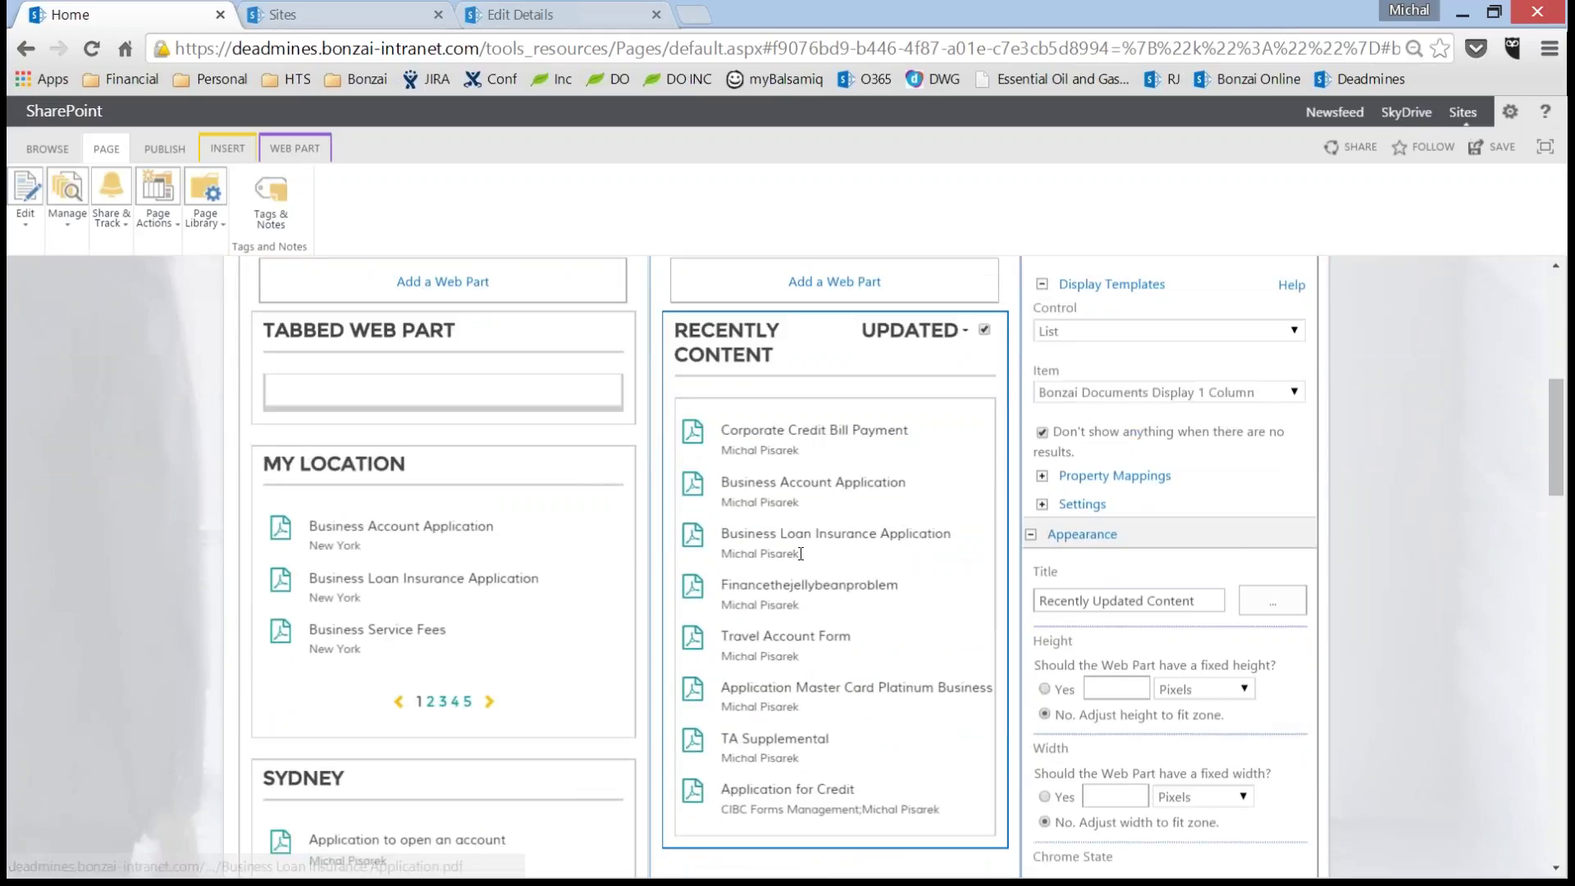
left_click(1041, 477)
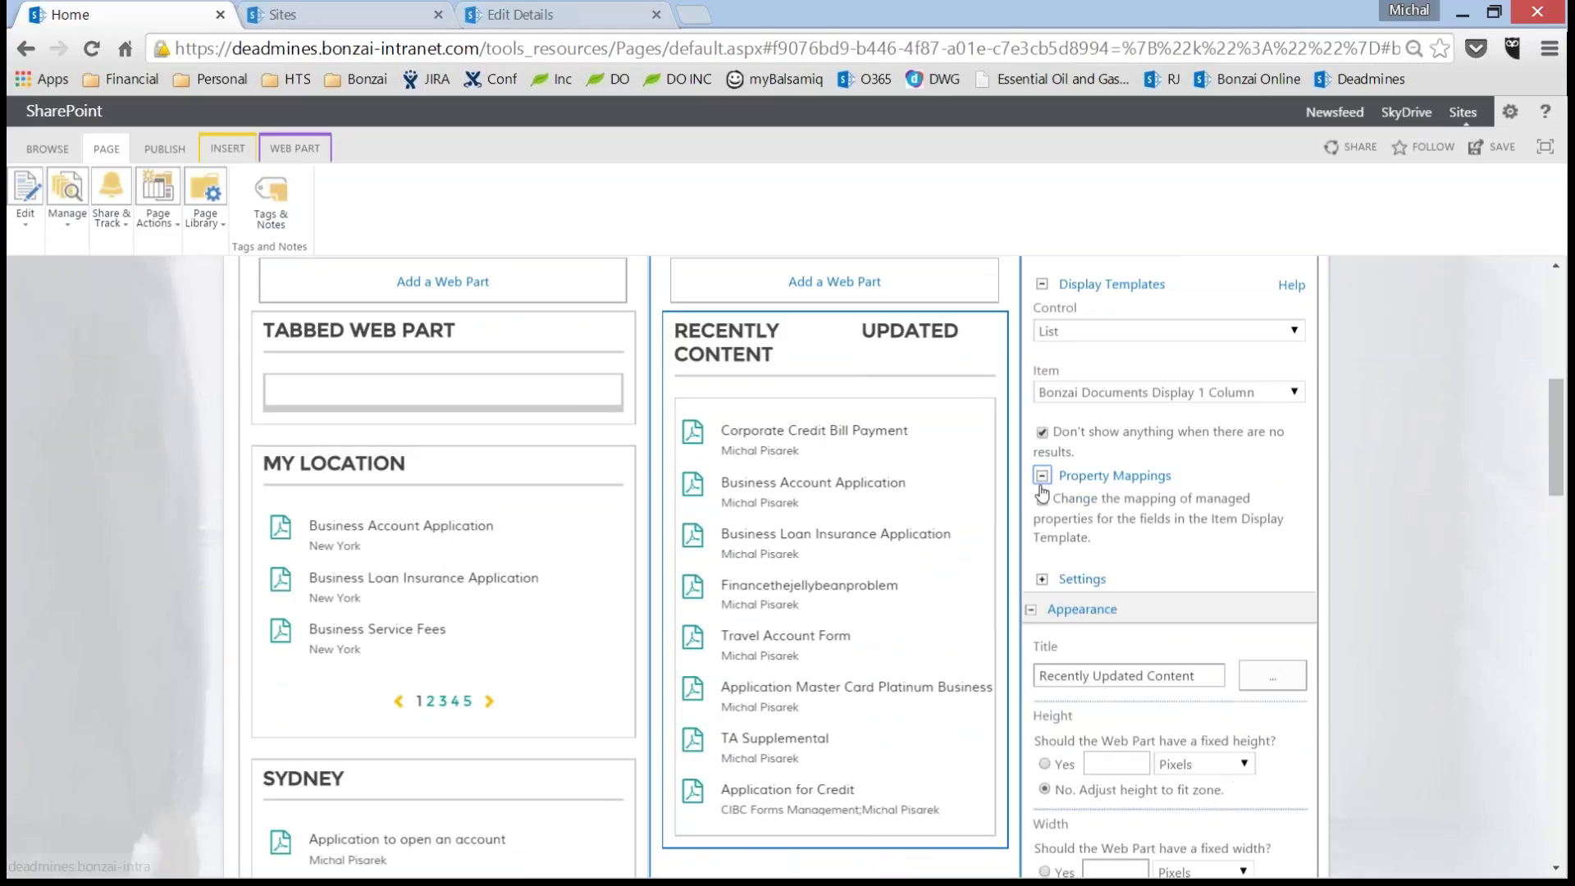
left_click(1041, 498)
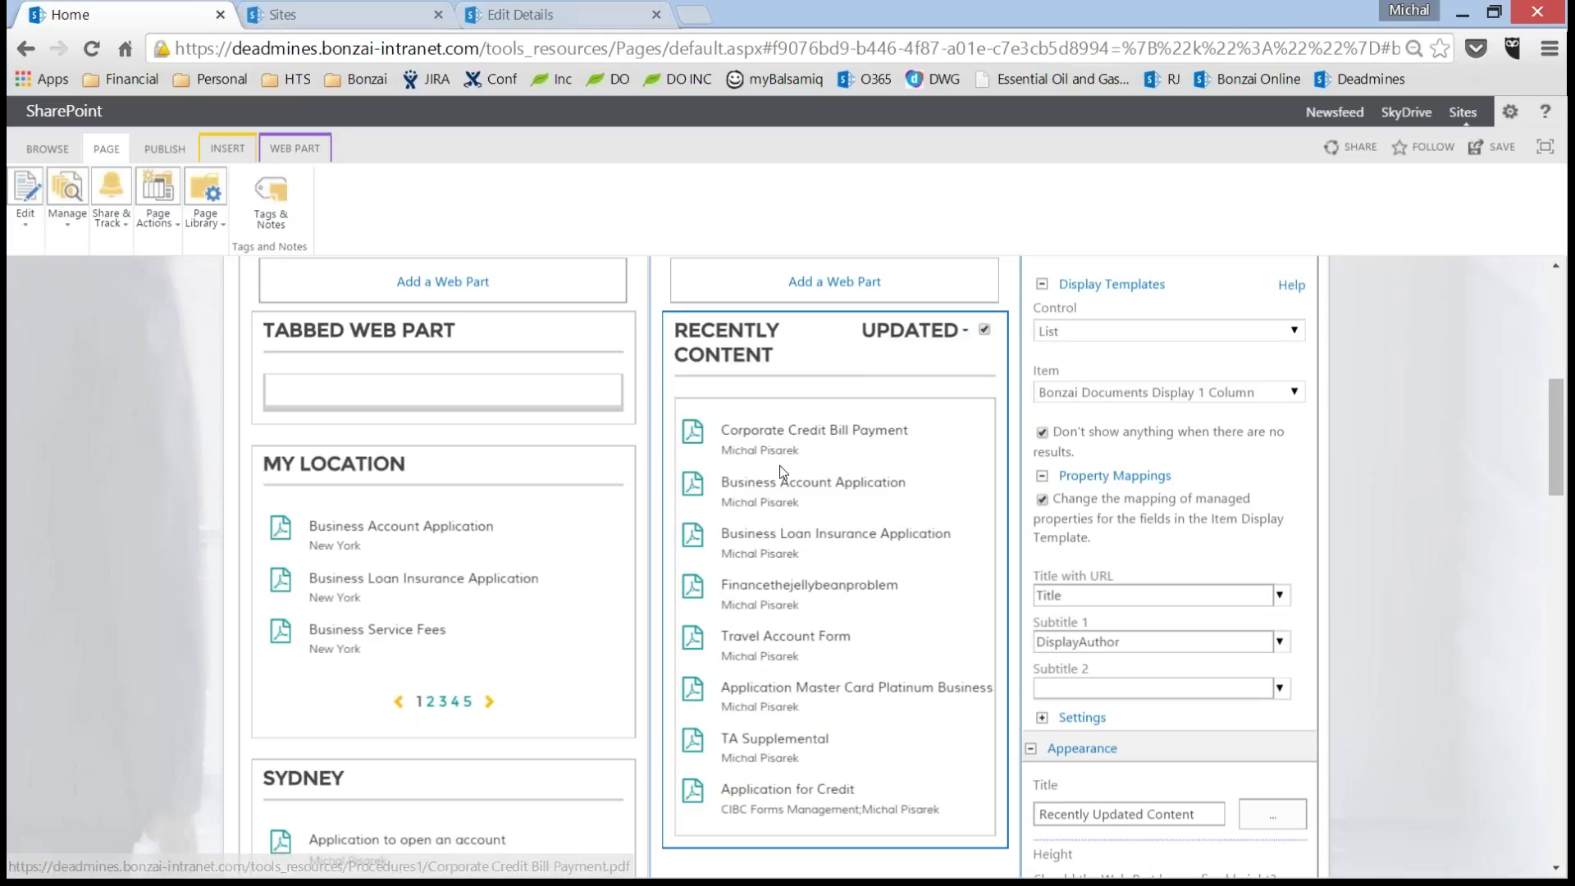
- Map the web part's Subtitle 2 field to ModifiedOWSDATE and accept the web part settings
scroll(774, 450, "down", 1)
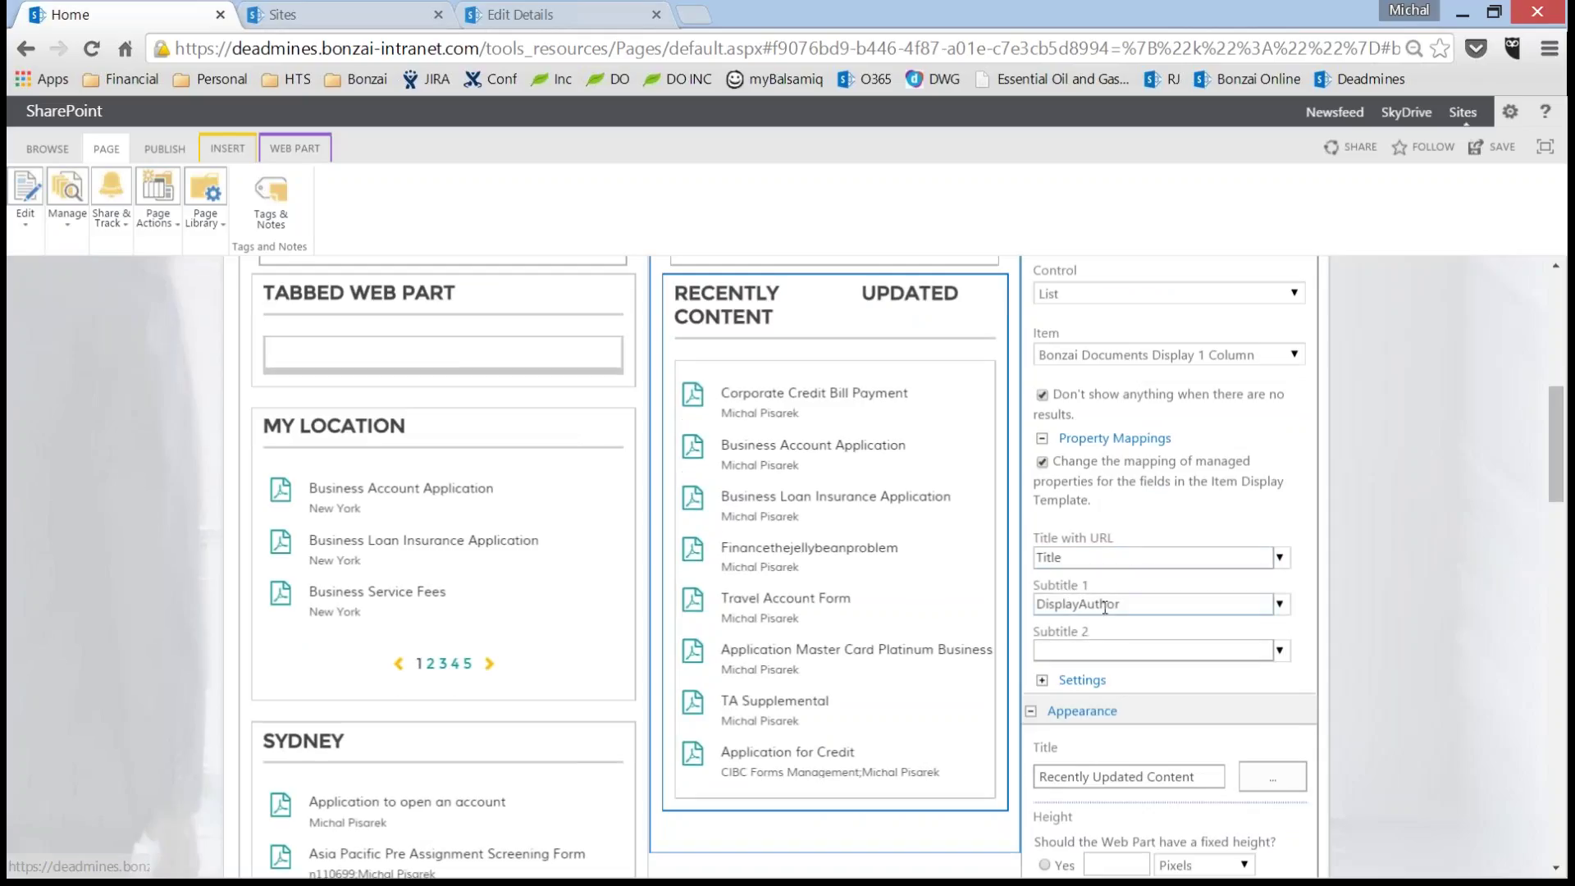
left_click(1280, 650)
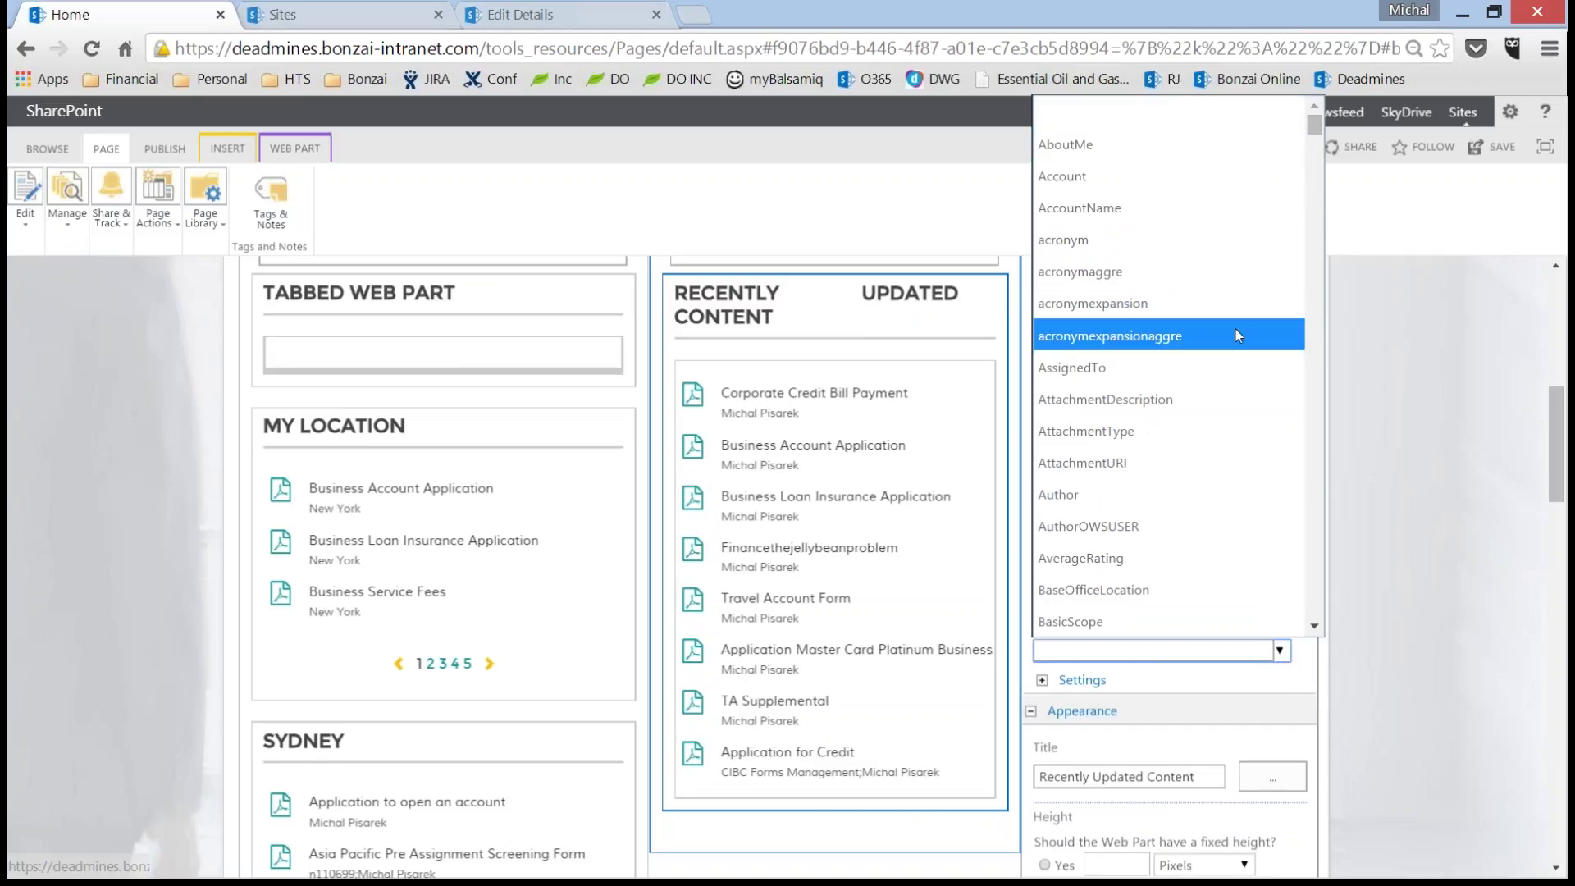
key("m")
key("Down")
key("Down")
key("Down")
key("Down")
key("Down")
key("Down")
key("Down")
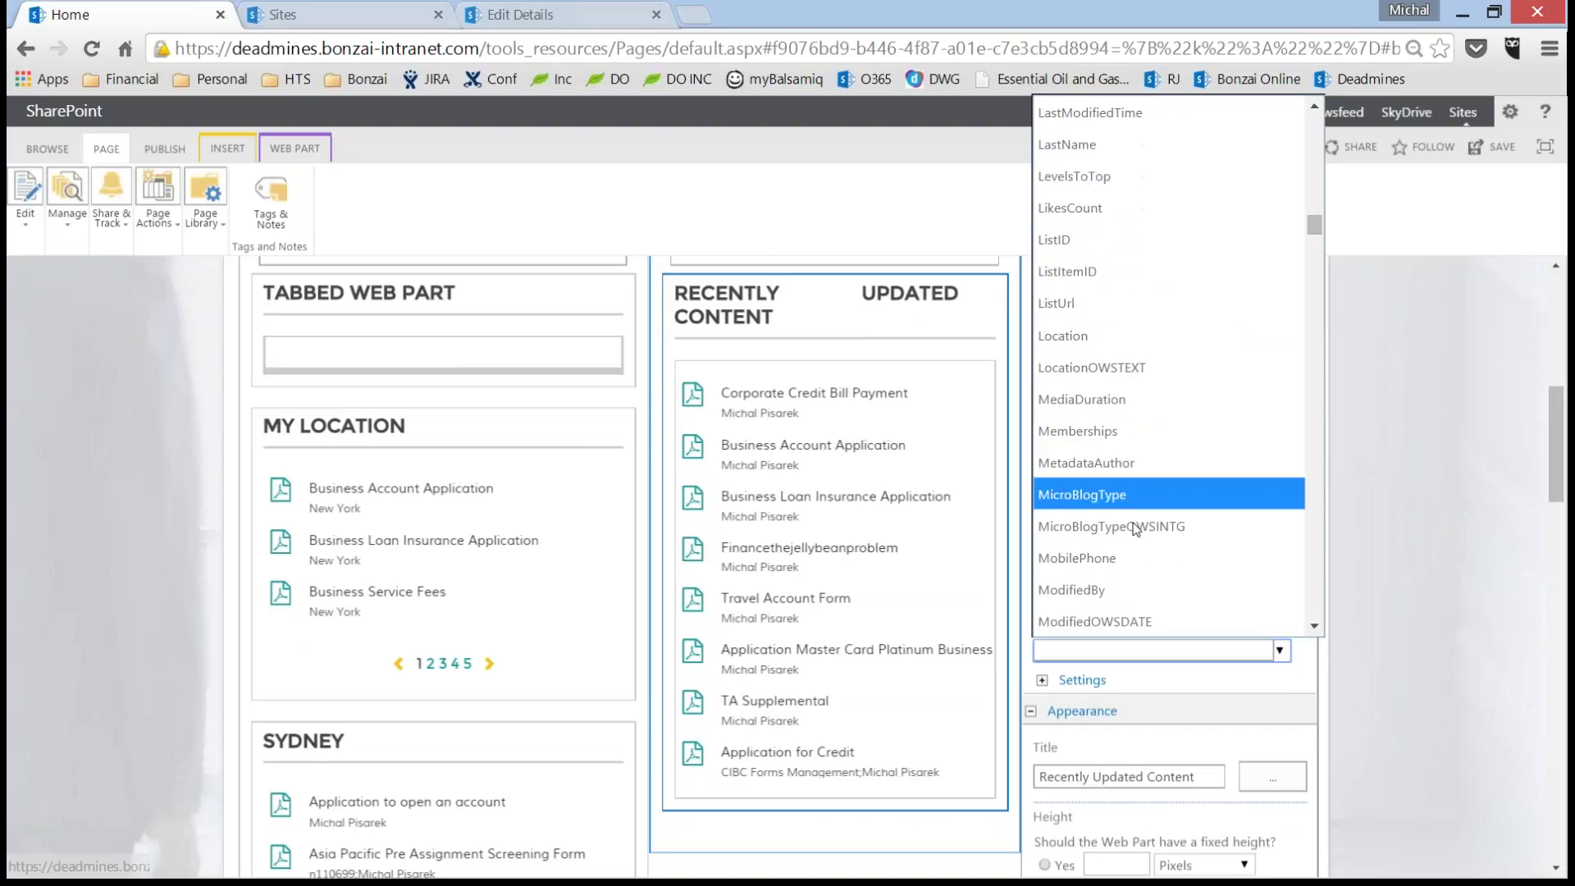
left_click(1138, 617)
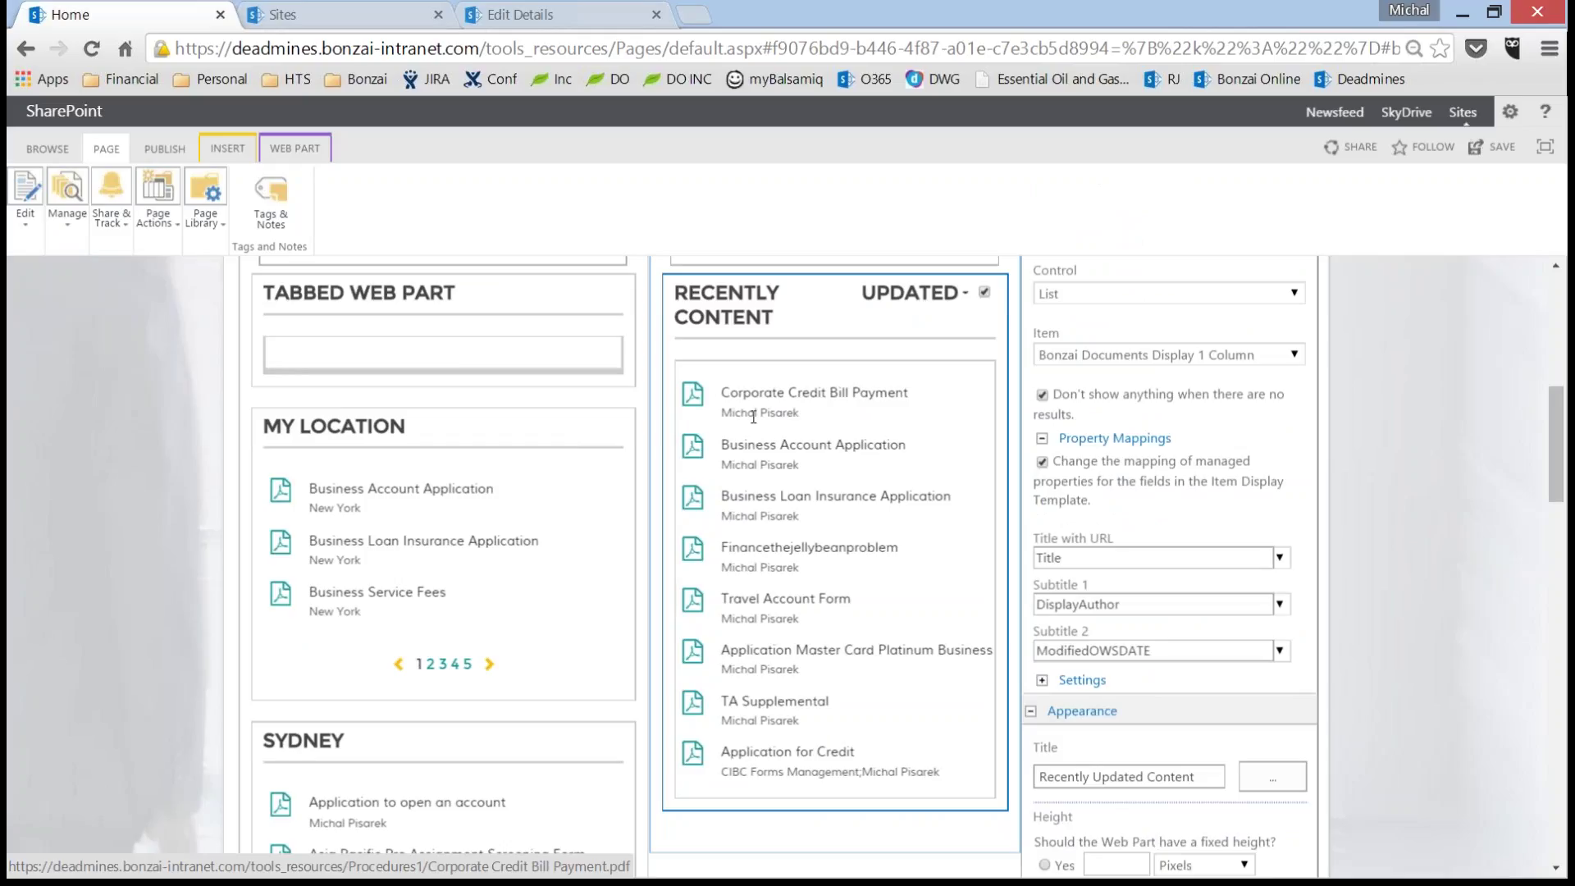
scroll(1224, 613, "down", 7)
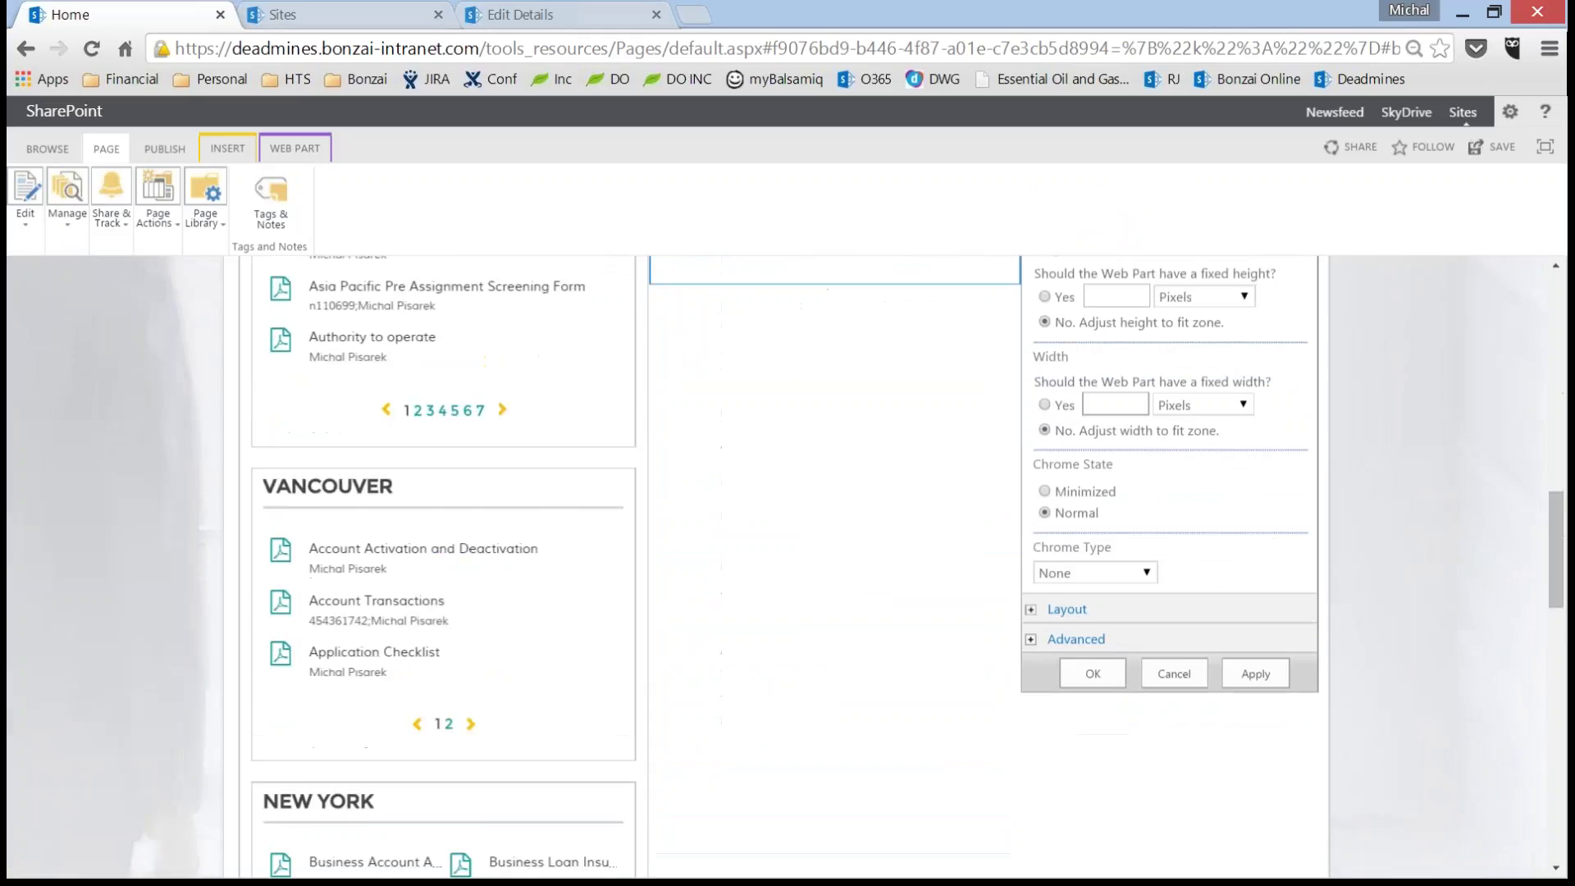
scroll(1107, 628, "down", 1)
left_click(1092, 637)
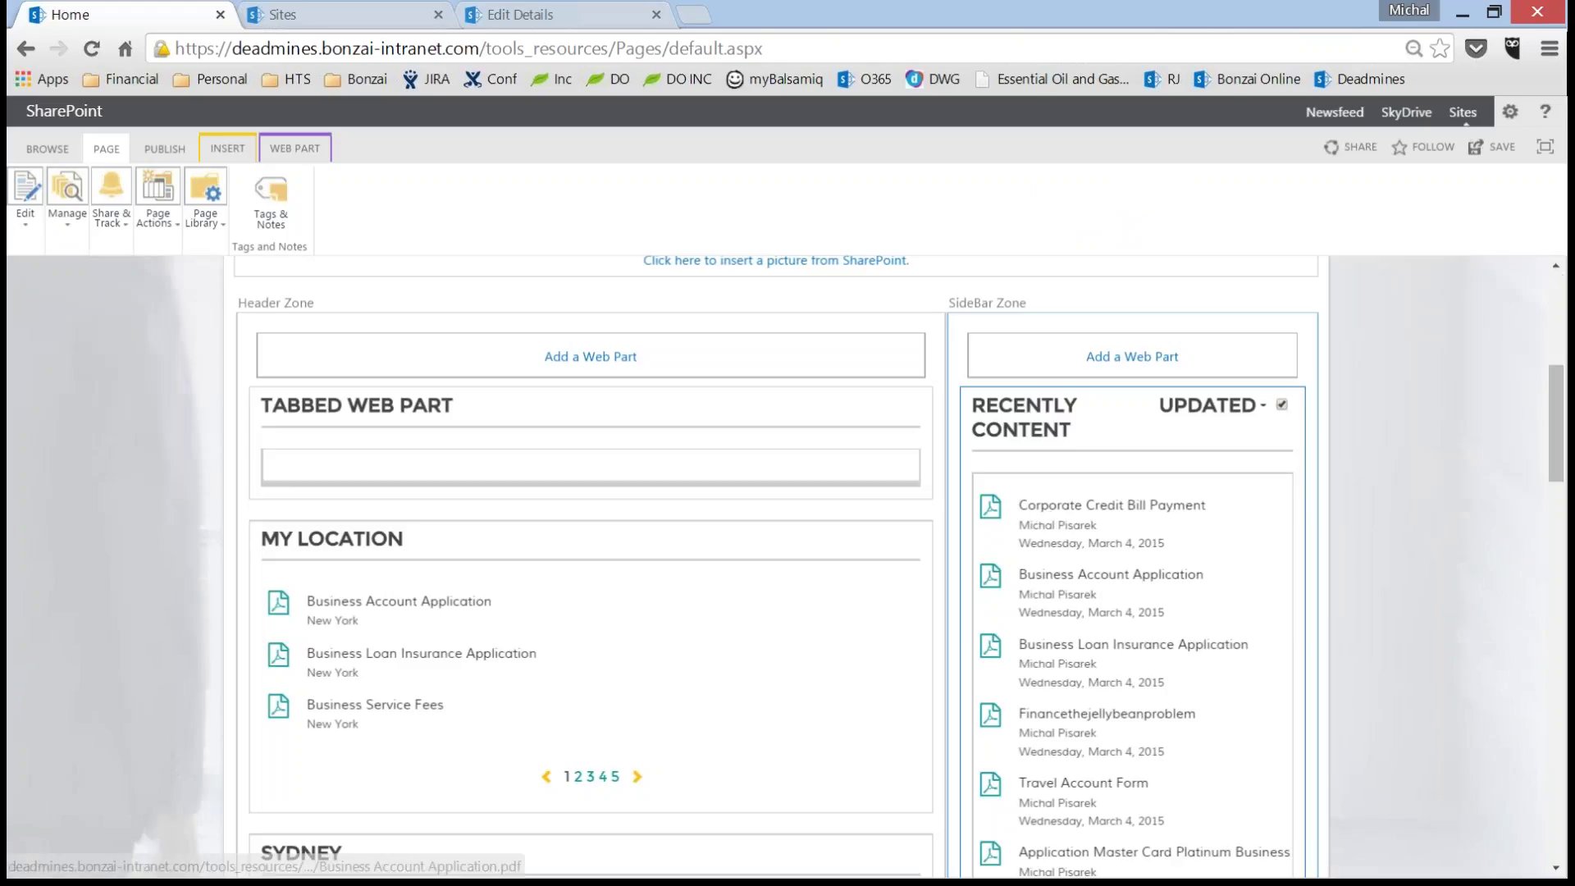
- Reopen the Recently Updated Content web part's properties, set its Chrome Type to Default and accept the settings
scroll(1061, 524, "down", 1)
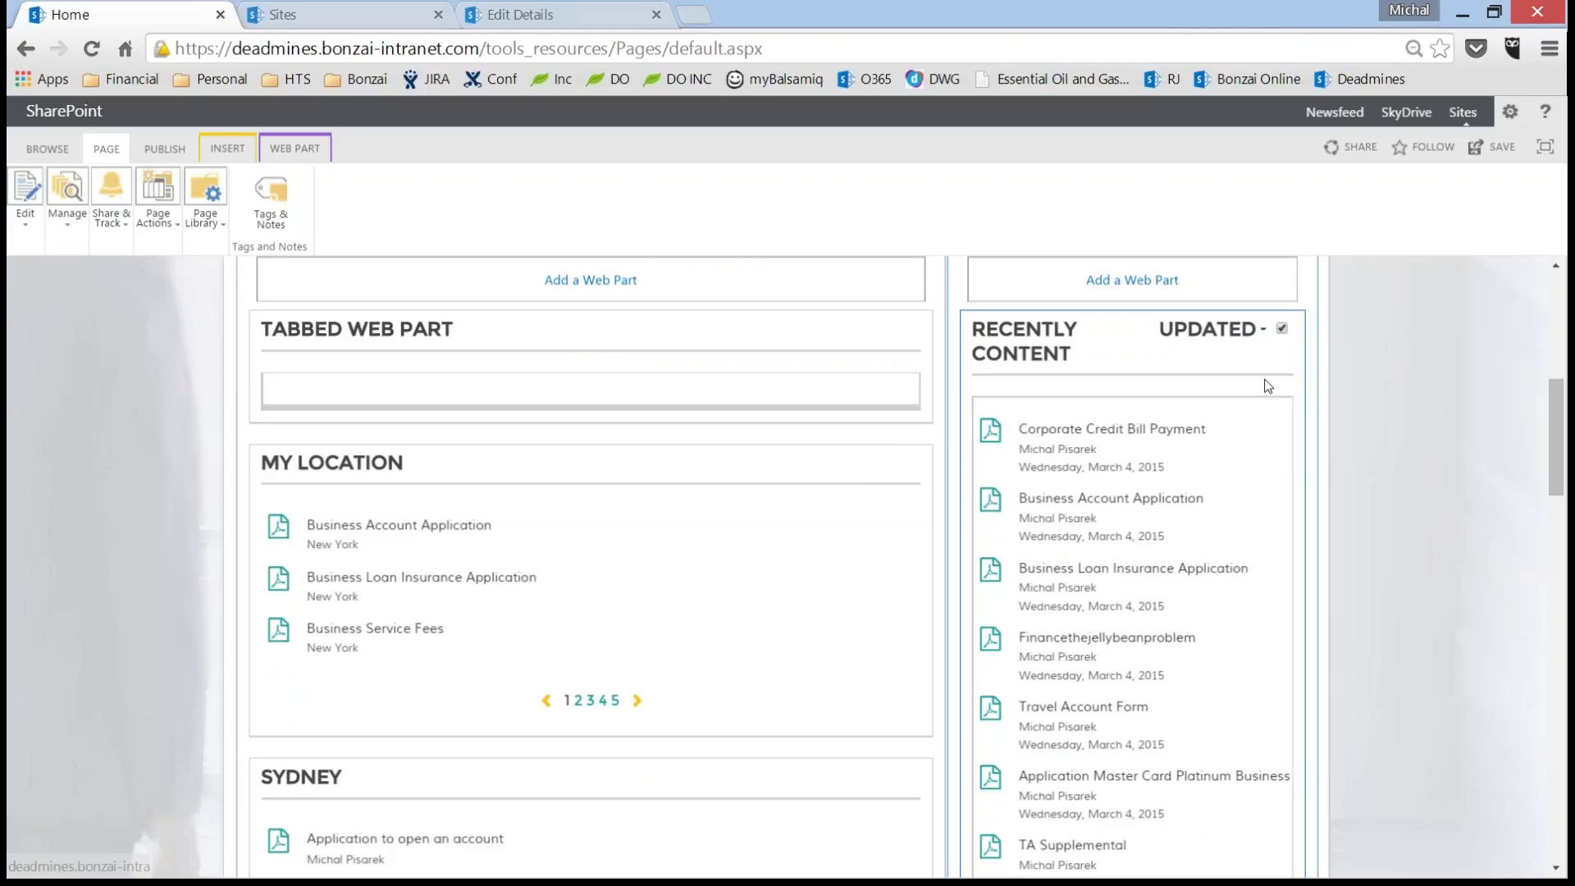
left_click(1262, 329)
left_click(1213, 460)
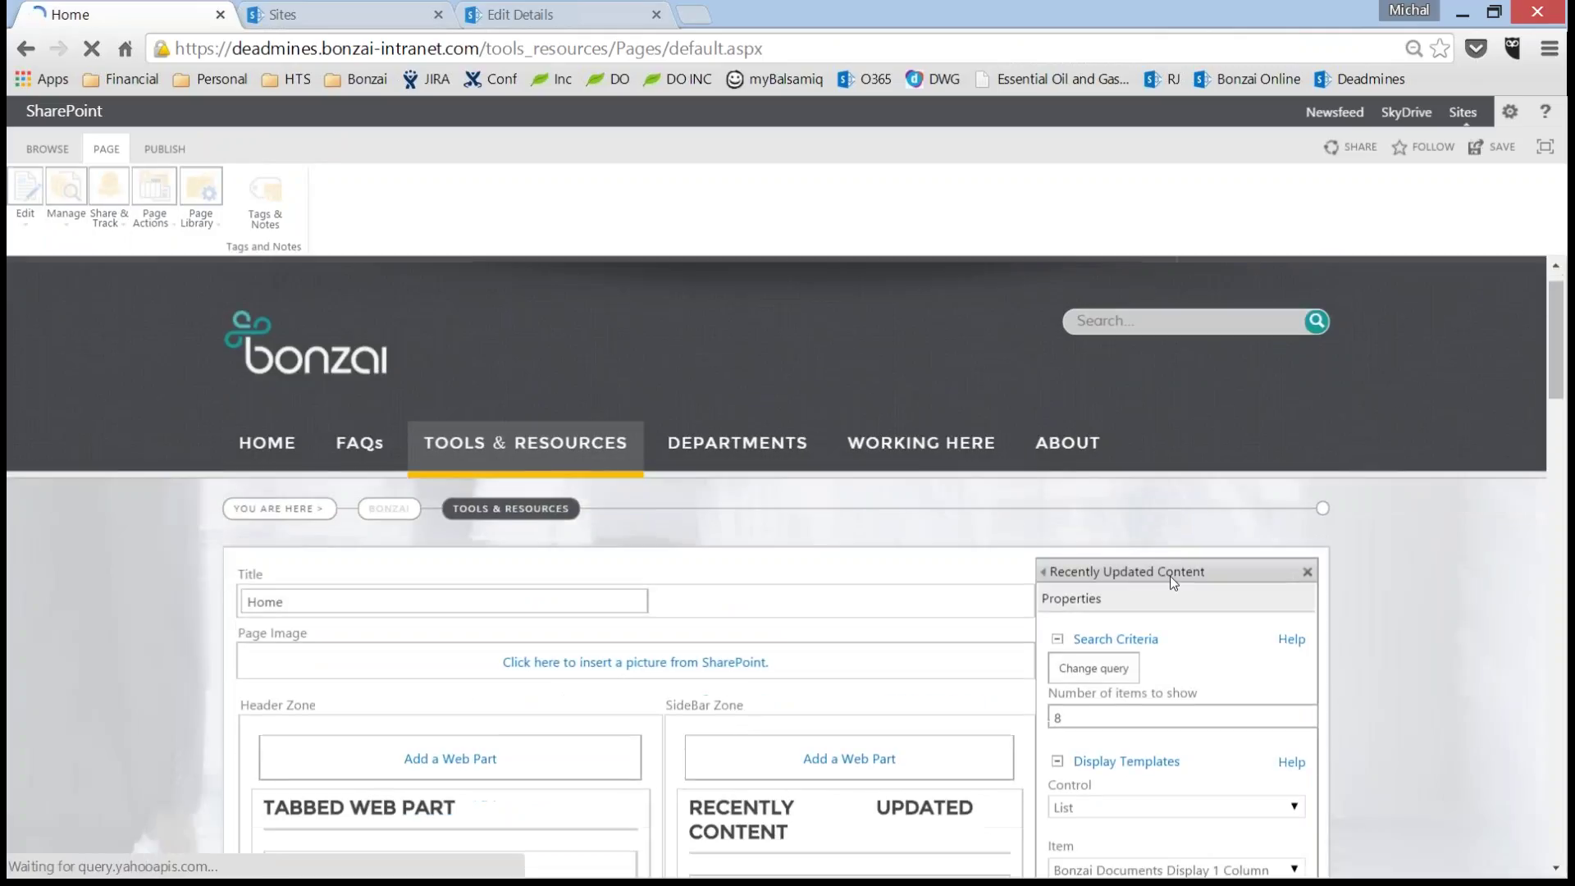
scroll(1142, 605, "down", 7)
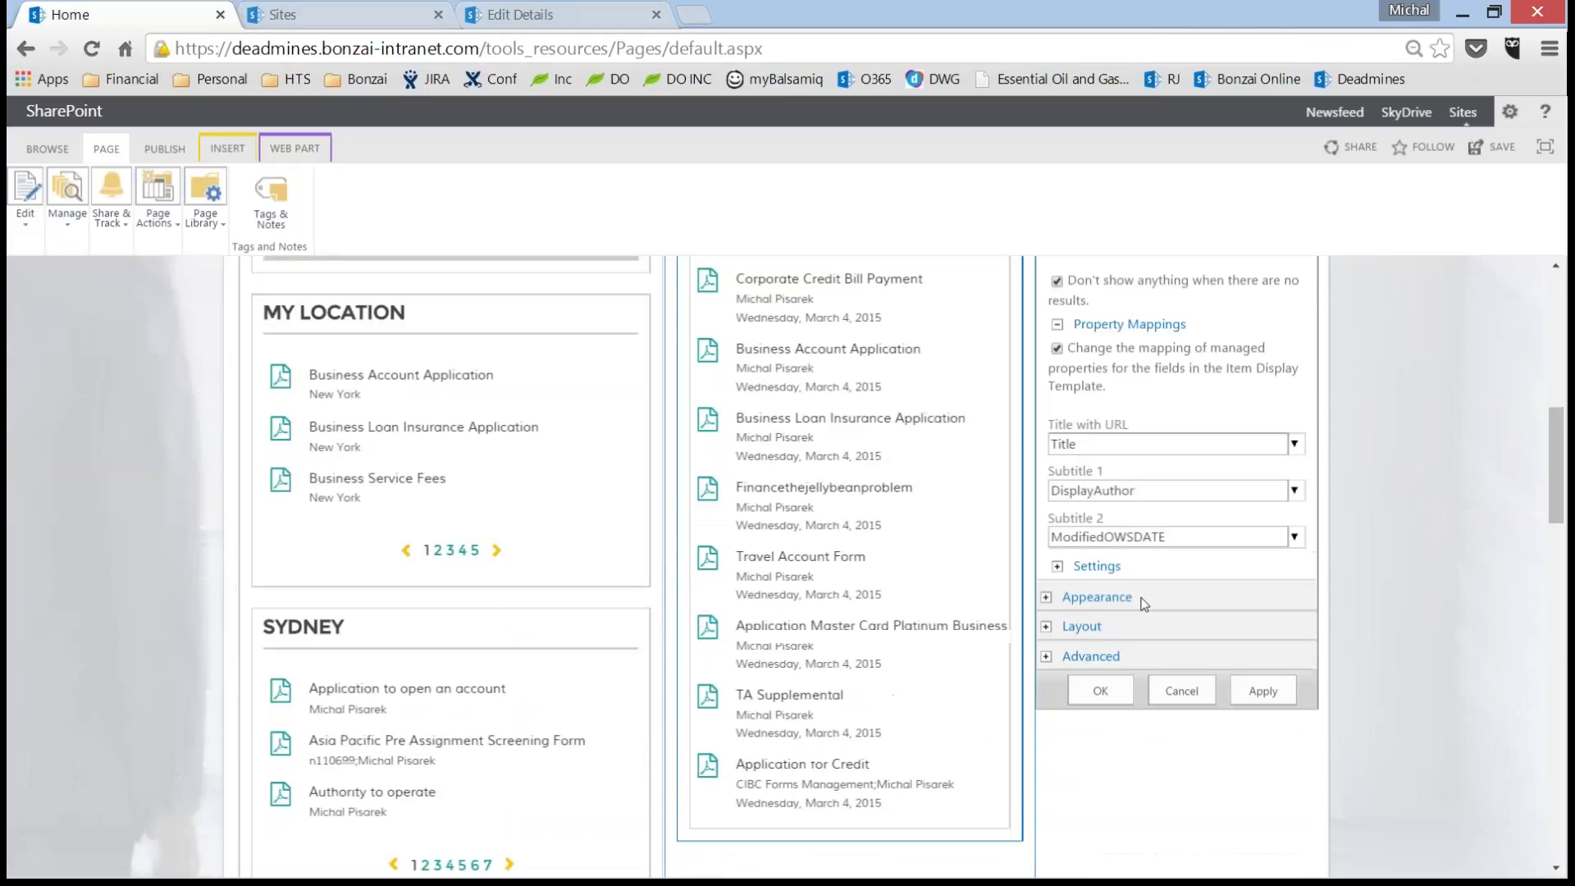
left_click(1097, 596)
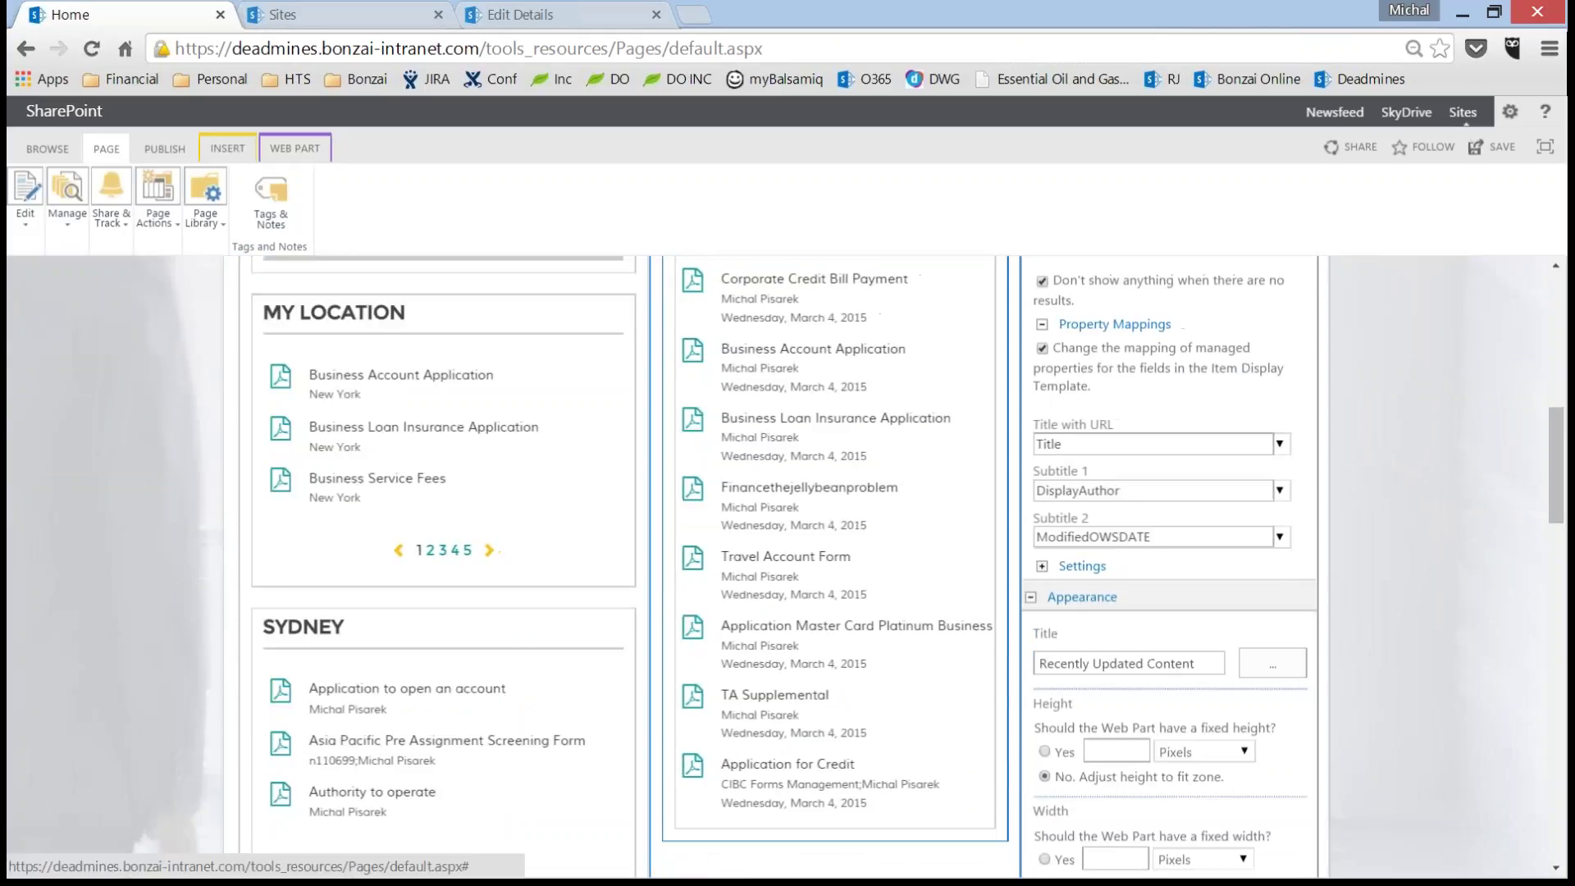
scroll(1091, 656, "down", 4)
left_click(1122, 686)
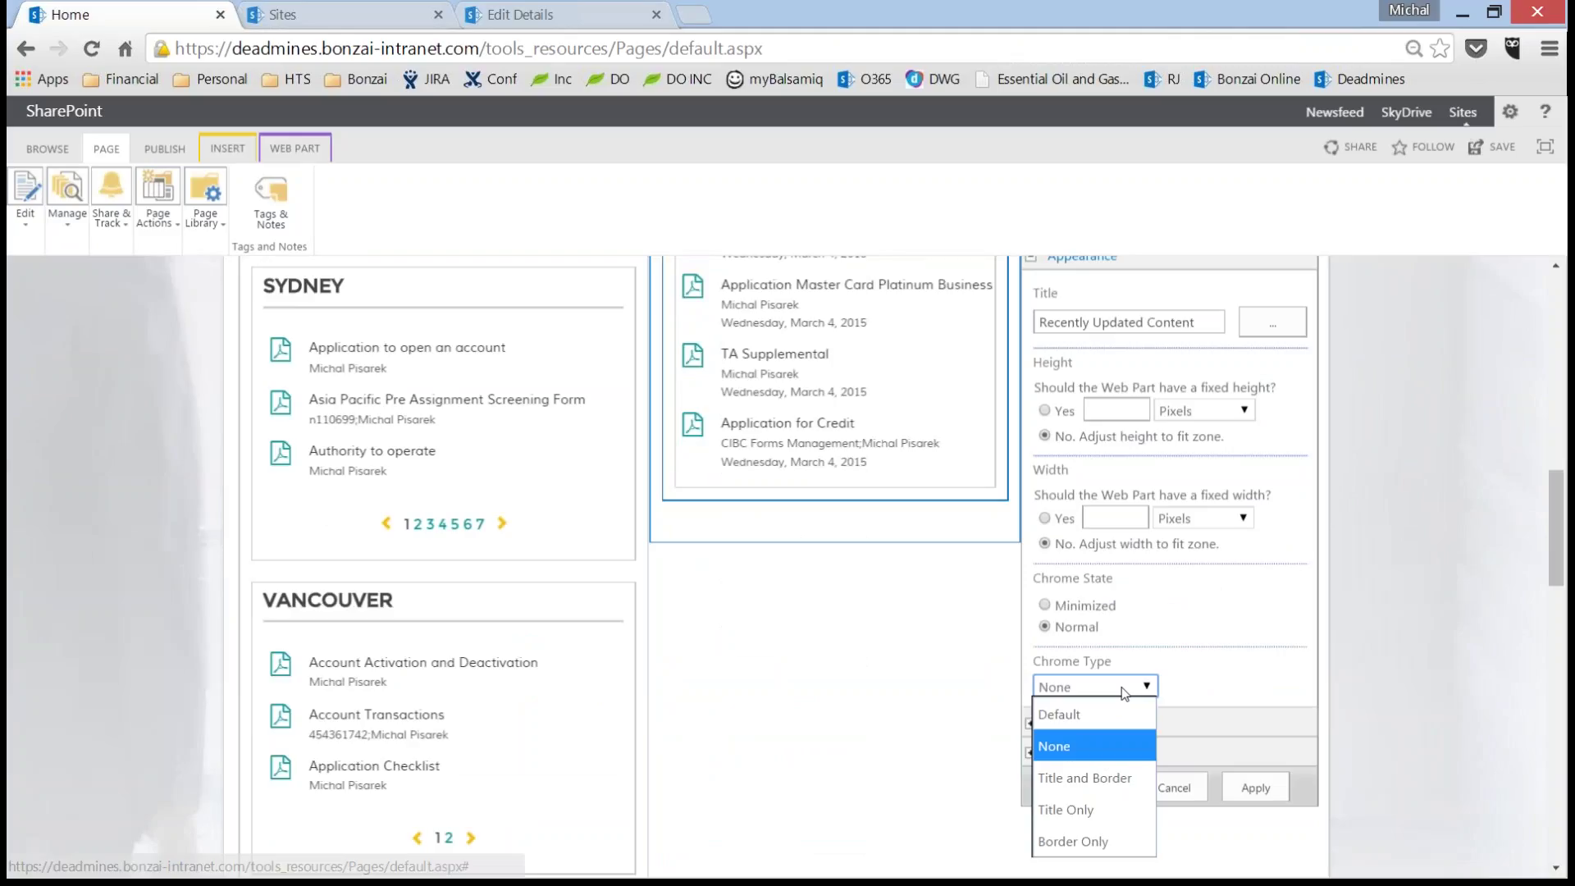
left_click(1060, 714)
left_click(1092, 788)
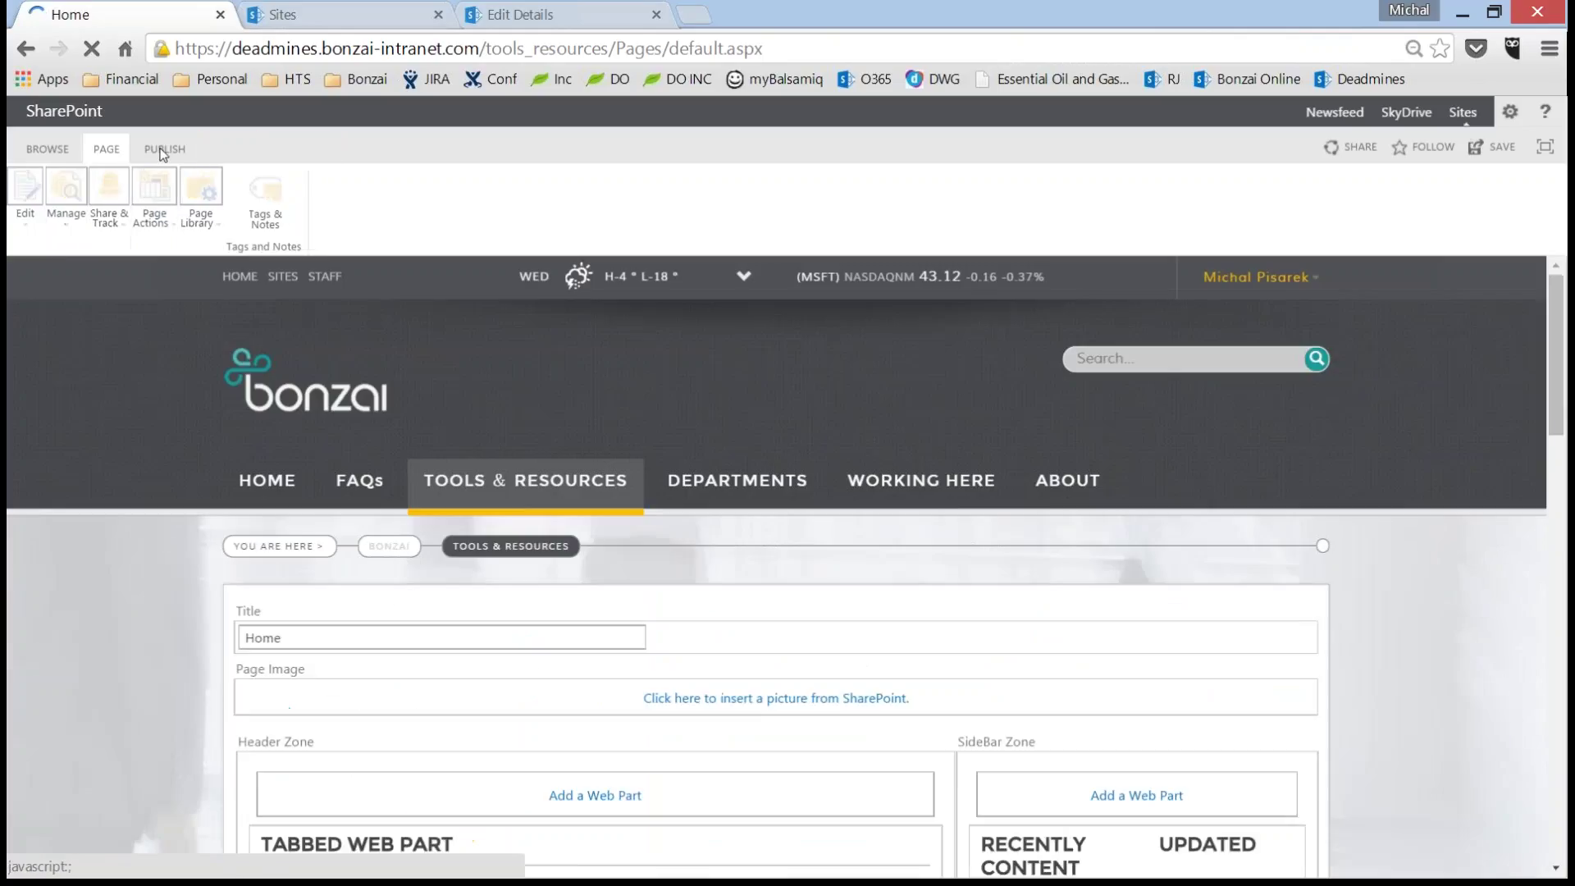
- Publish the Tools & Resources home page without a comment
left_click(163, 152)
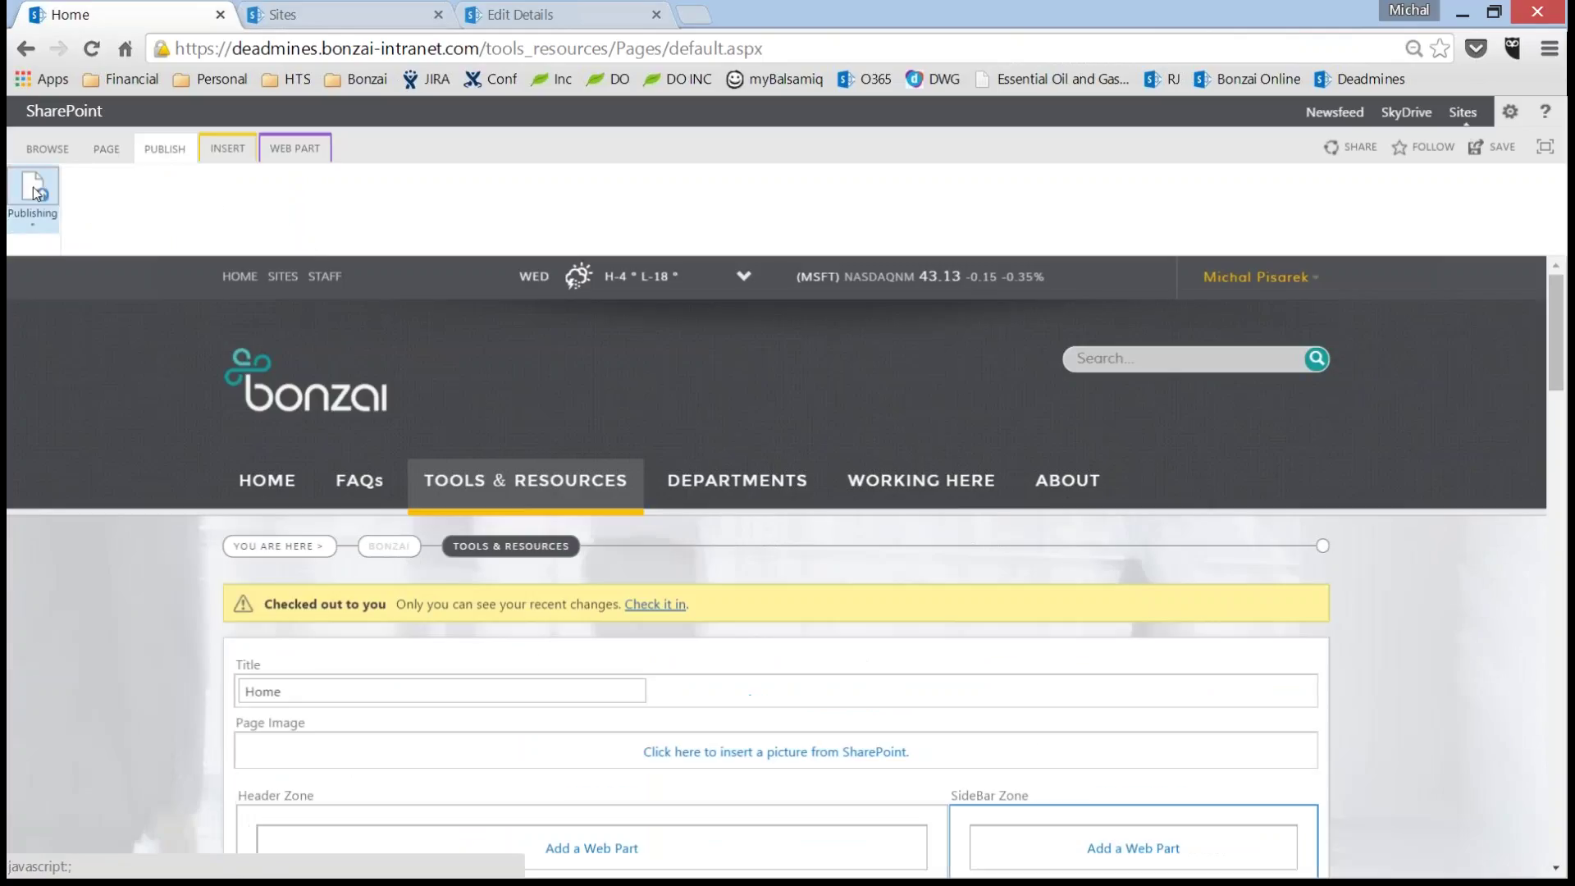
left_click(33, 187)
left_click(48, 264)
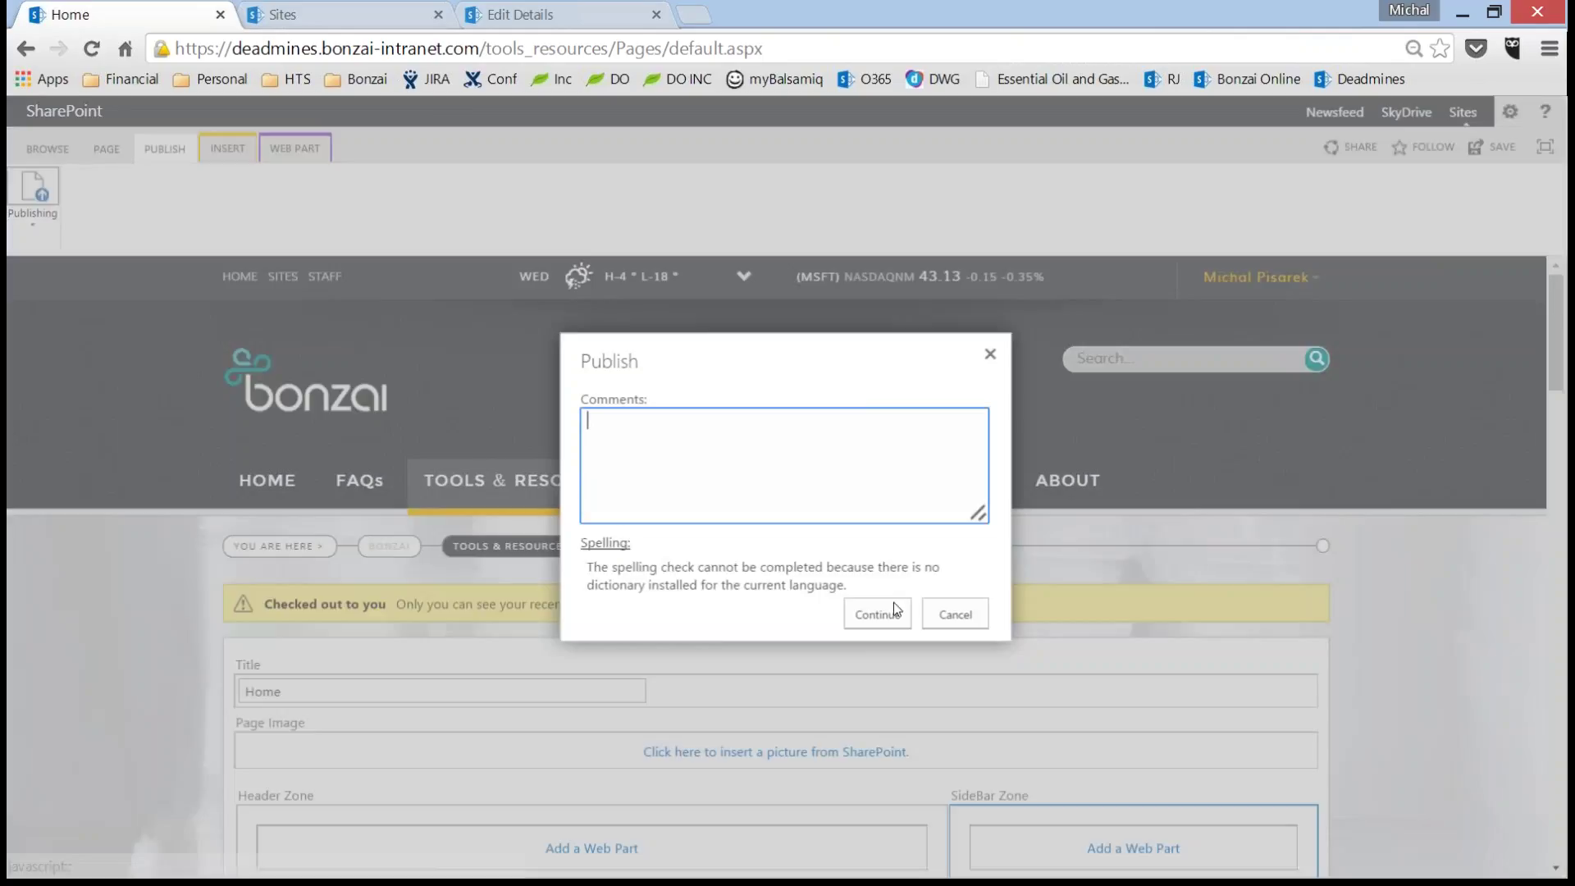
left_click(893, 606)
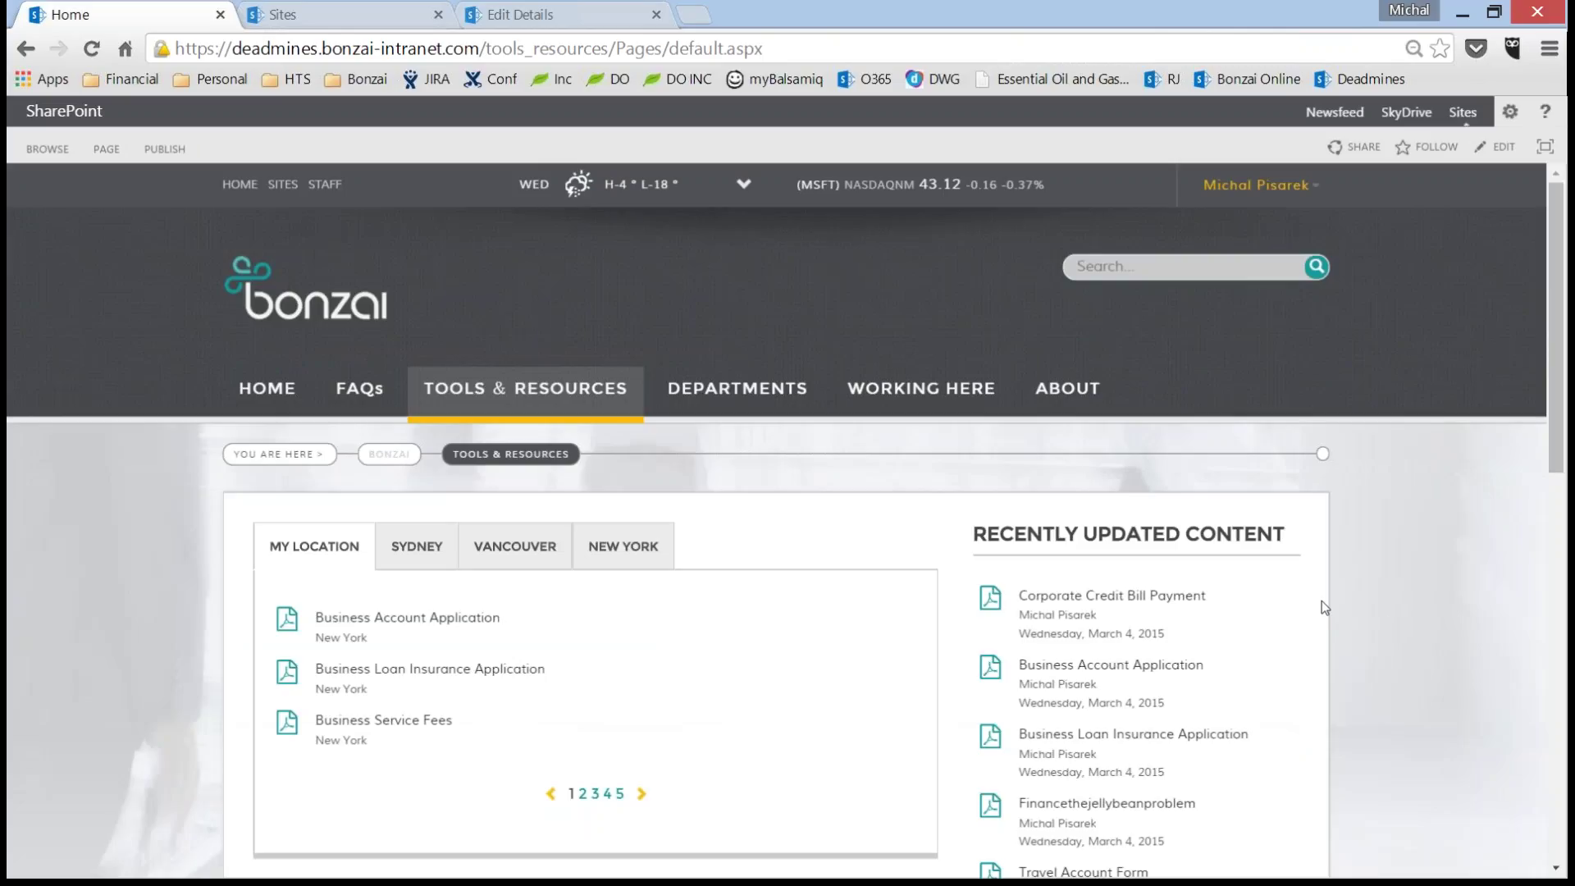
- Review the Recently Updated Content list on the published page and switch to the presentation's Search Display Templates slide
scroll(1353, 552, "down", 2)
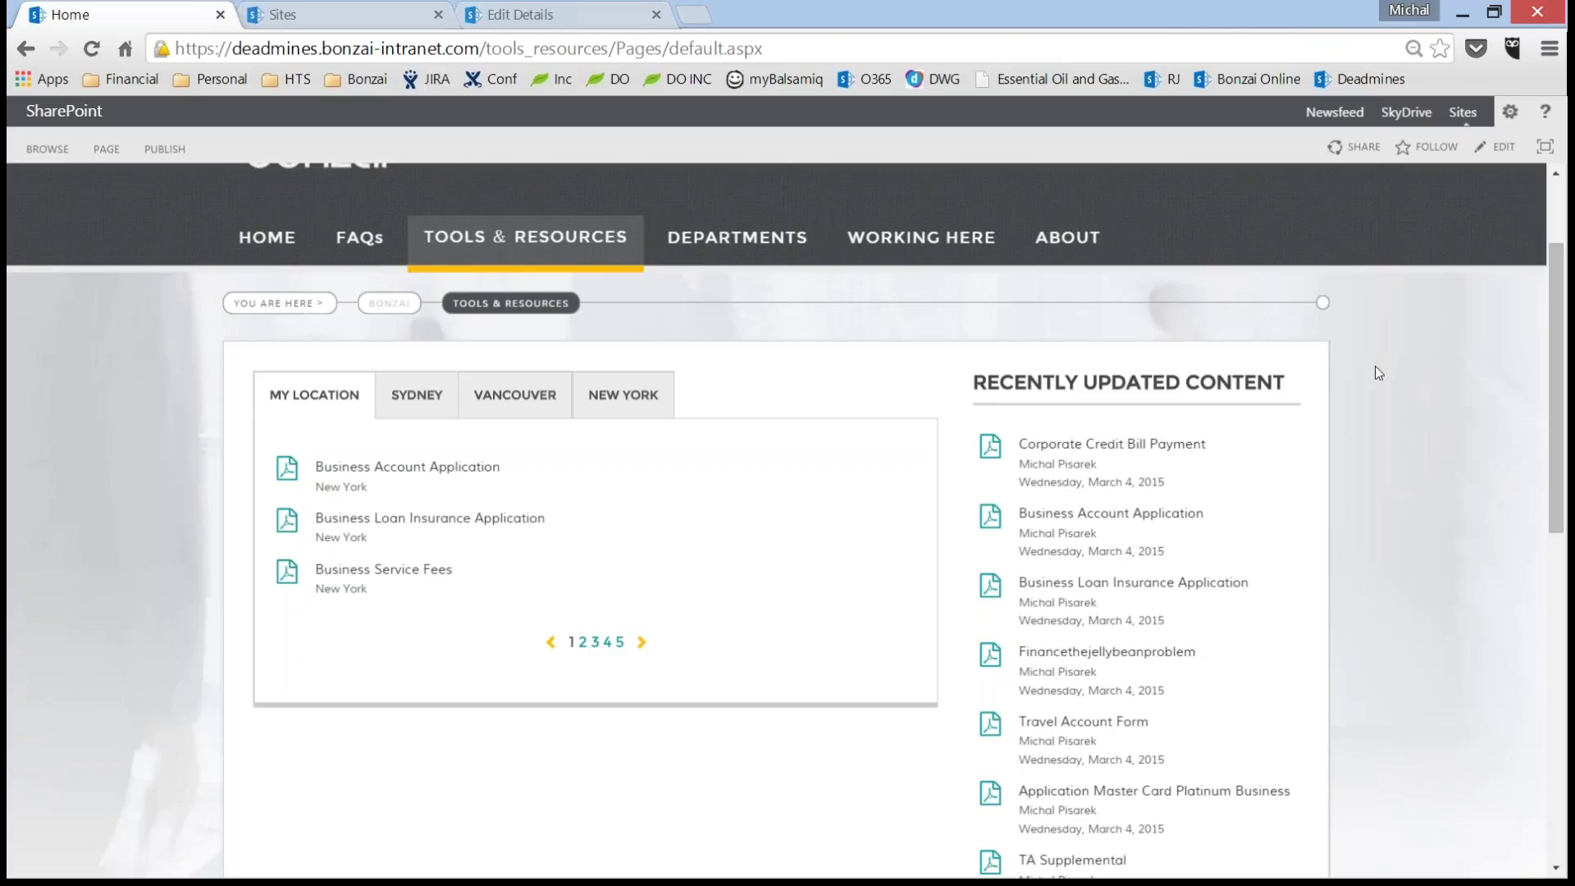
scroll(1402, 380, "down", 1)
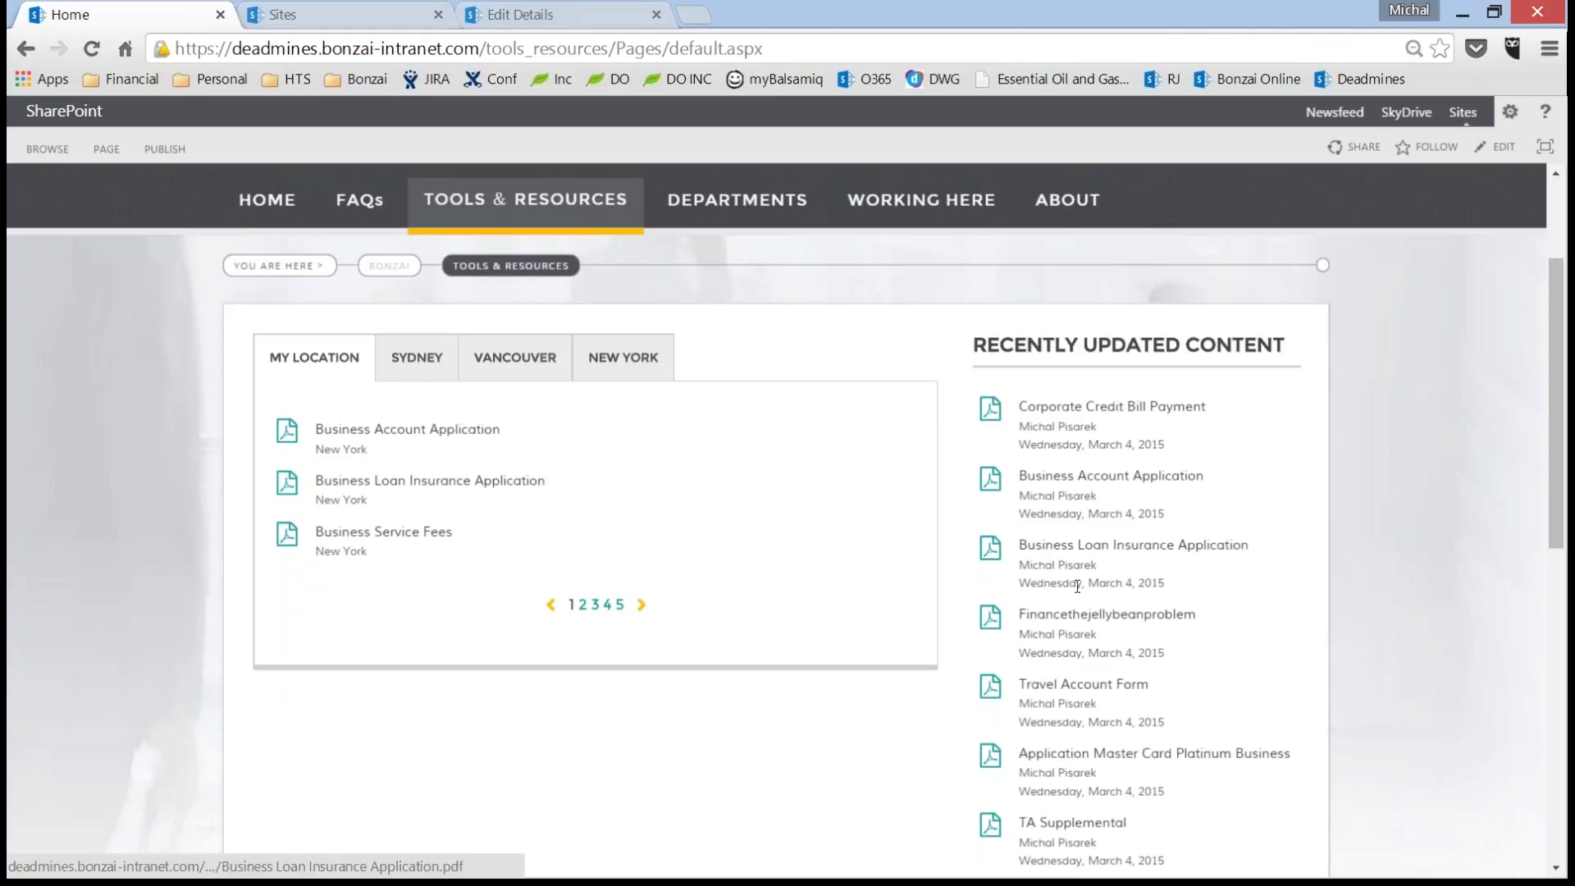
scroll(1089, 773, "down", 2)
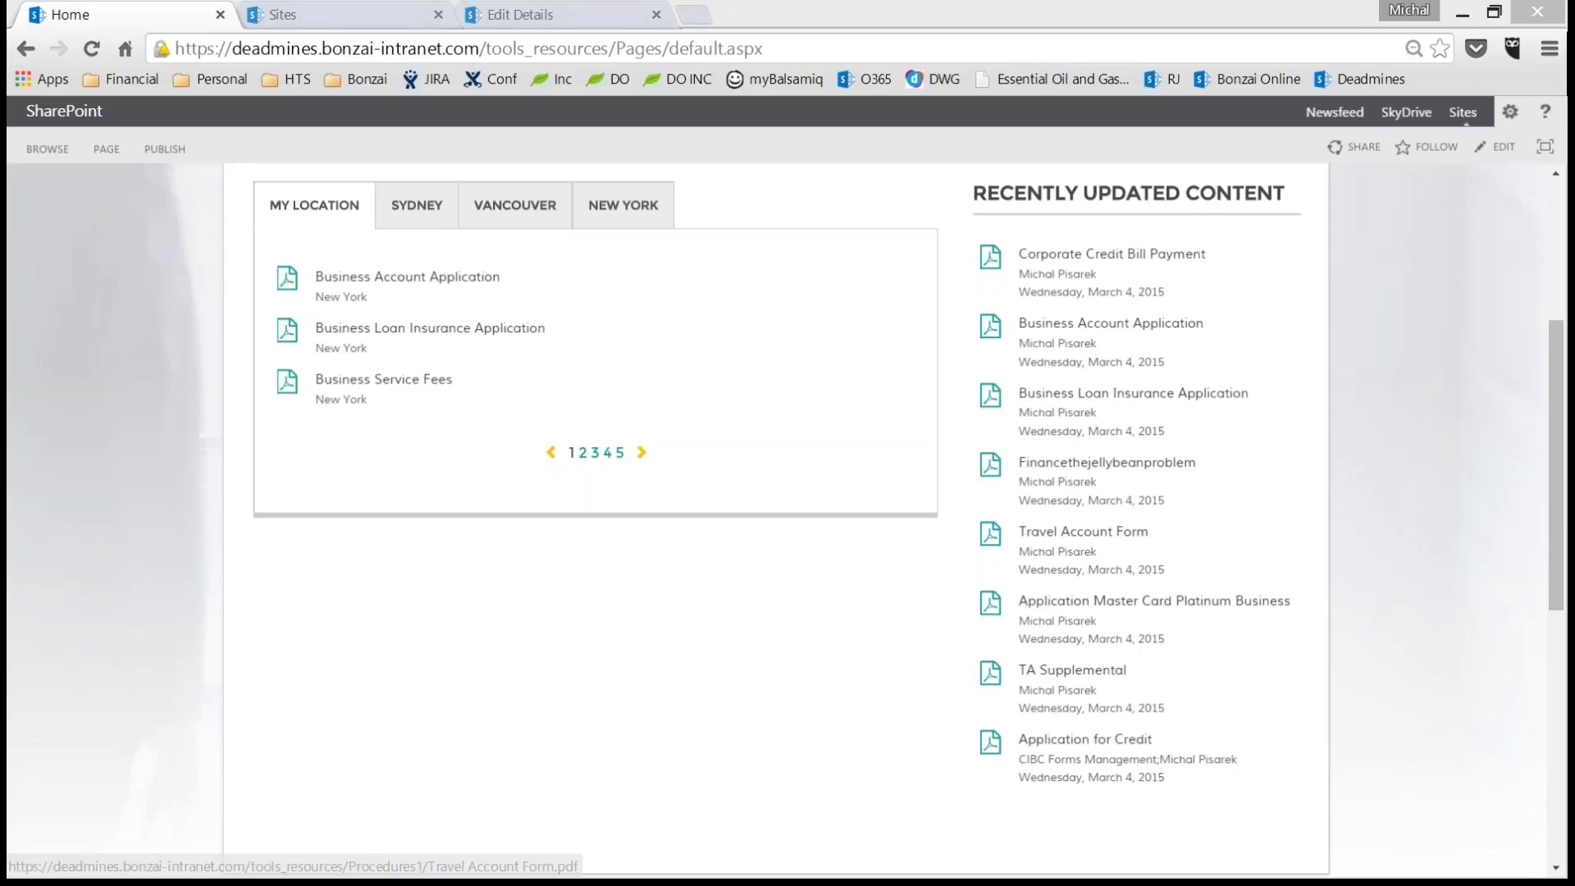
key("alt+Tab")
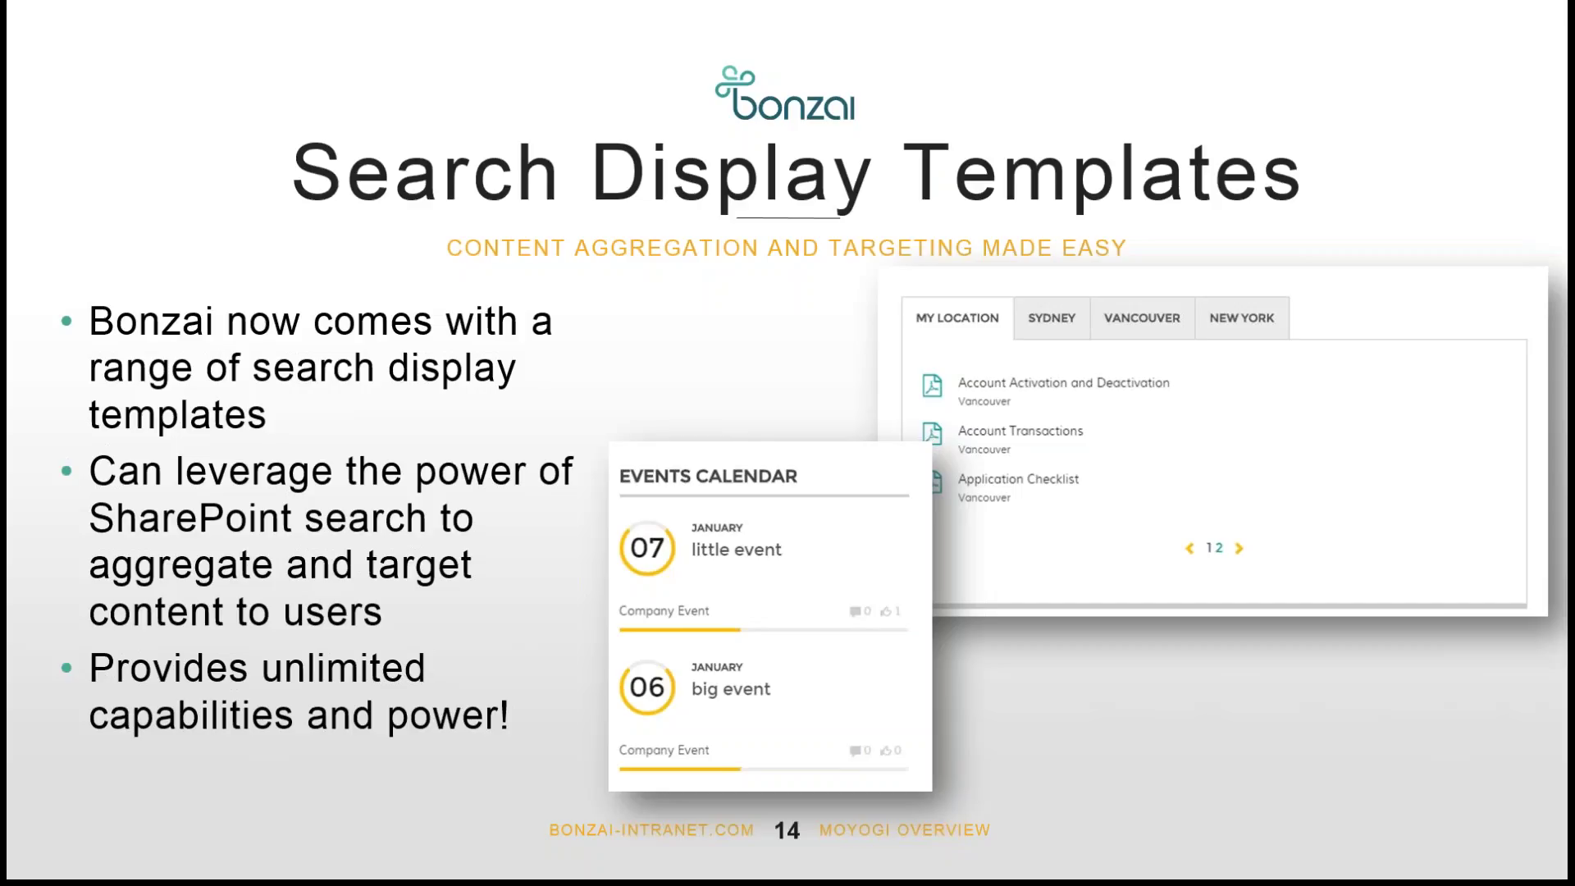